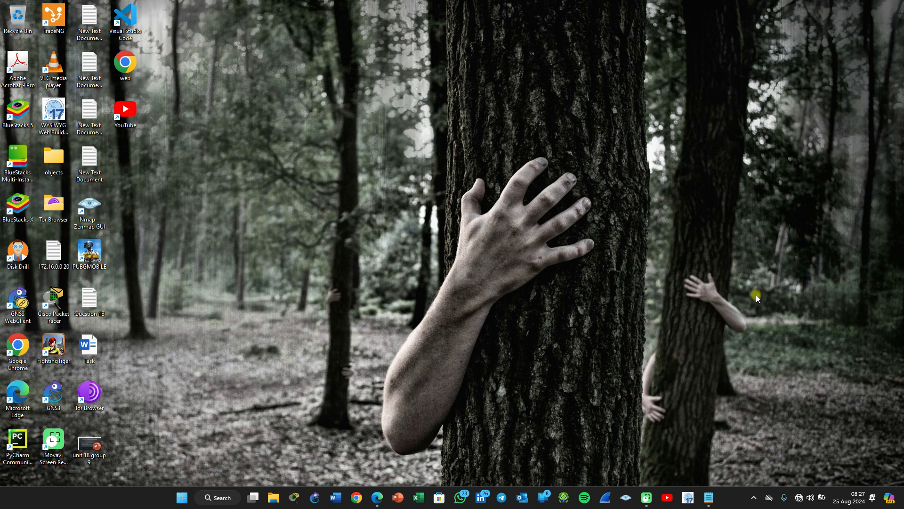
Step: Open the Question 1B.txt notes beside the assignment PDF and write the line "IP address: 172.16.0.0 /20"
click(707, 500)
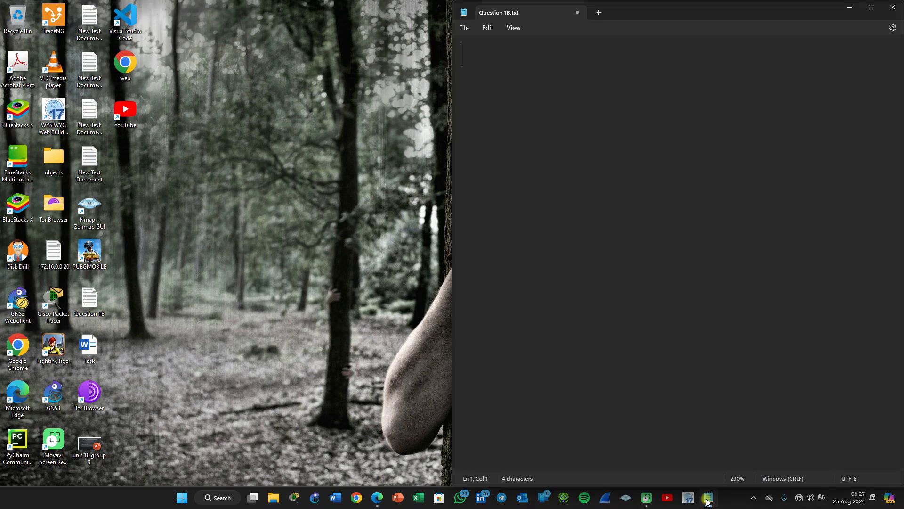
mouse_move(709, 500)
mouse_move(641, 450)
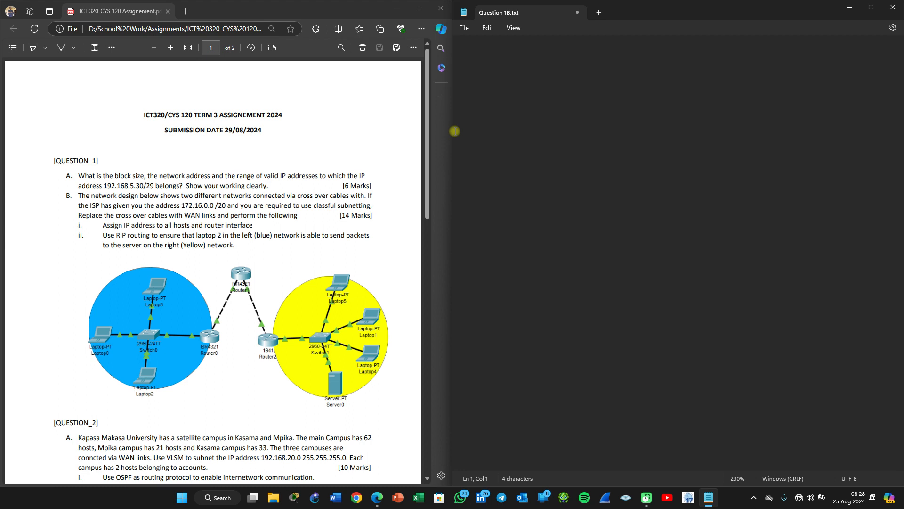
click(496, 67)
key(BackSpace)
text(IP addres)
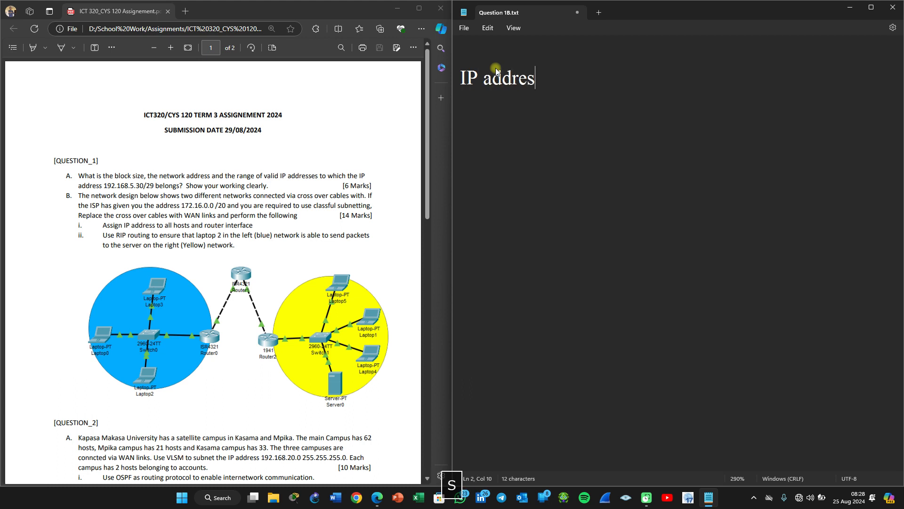
text(s: )
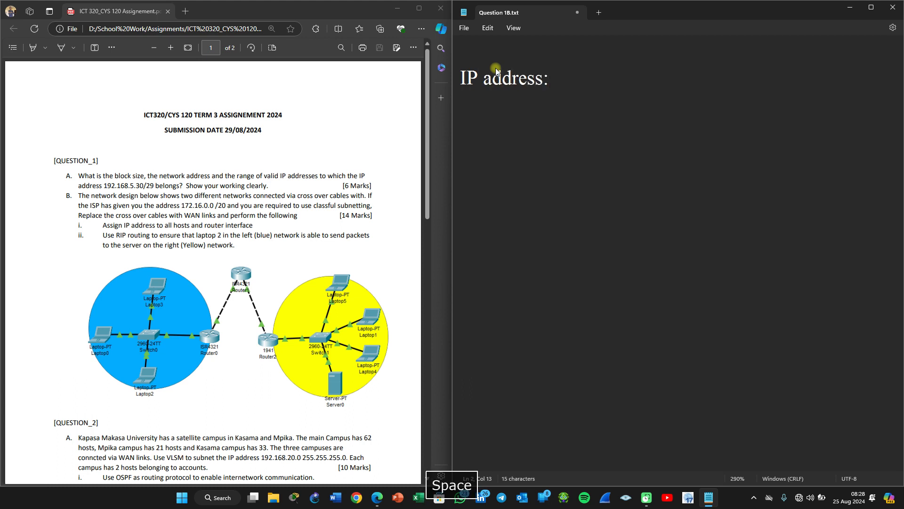
text(172.16)
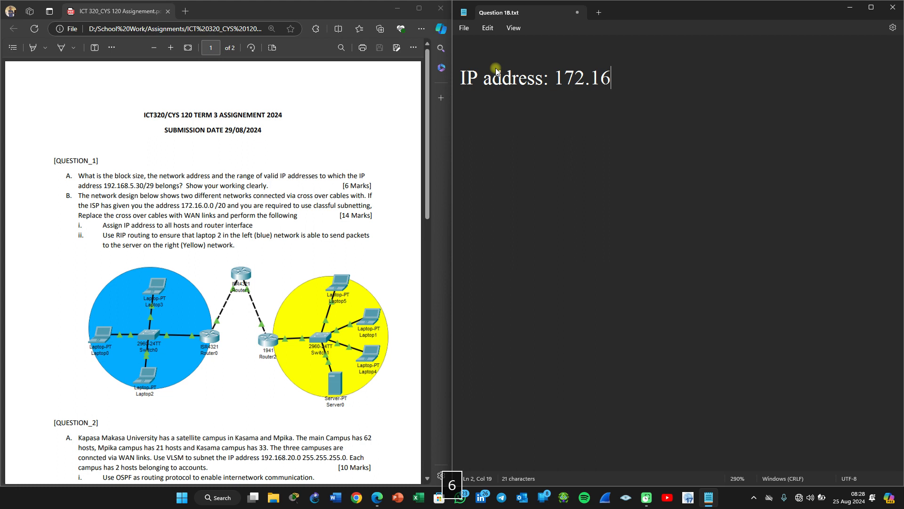
text(.0.0 )
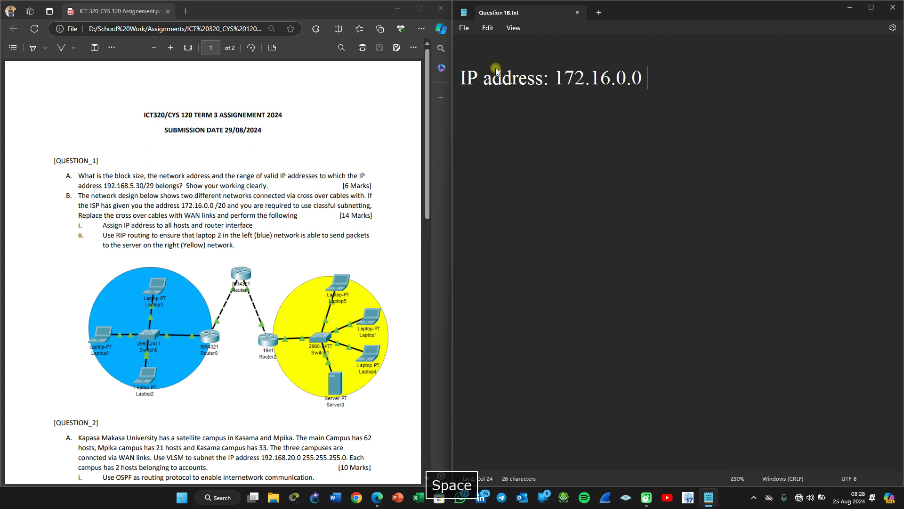
text(/20)
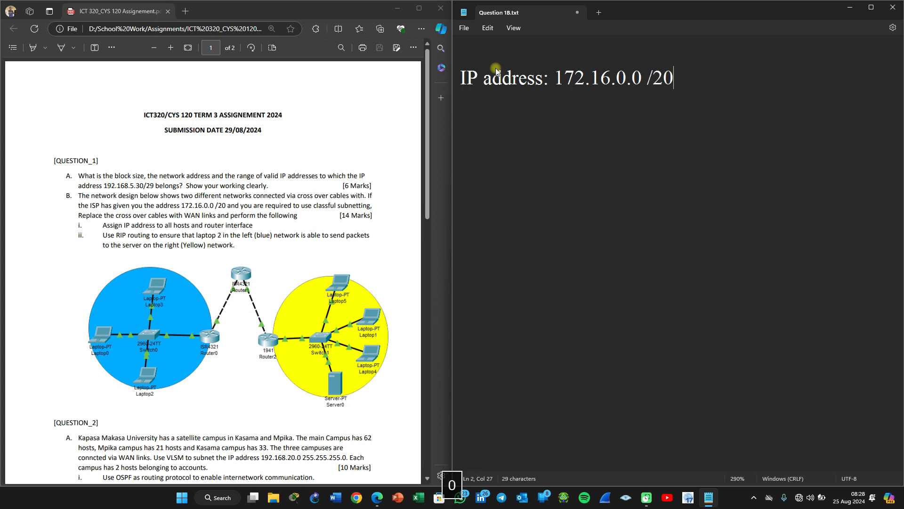
Step: Add the line "Subnets: 4" below the IP address line in the notes
key(Return)
text(Subn)
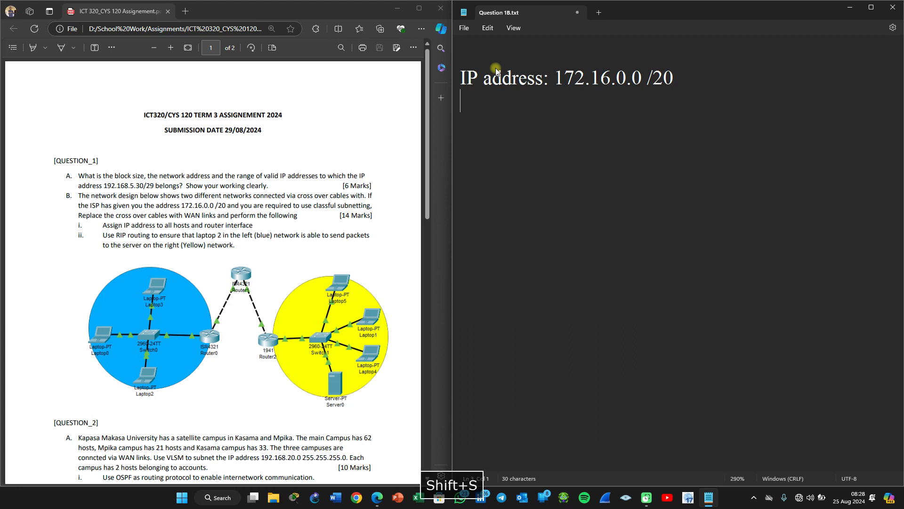
text(ets:)
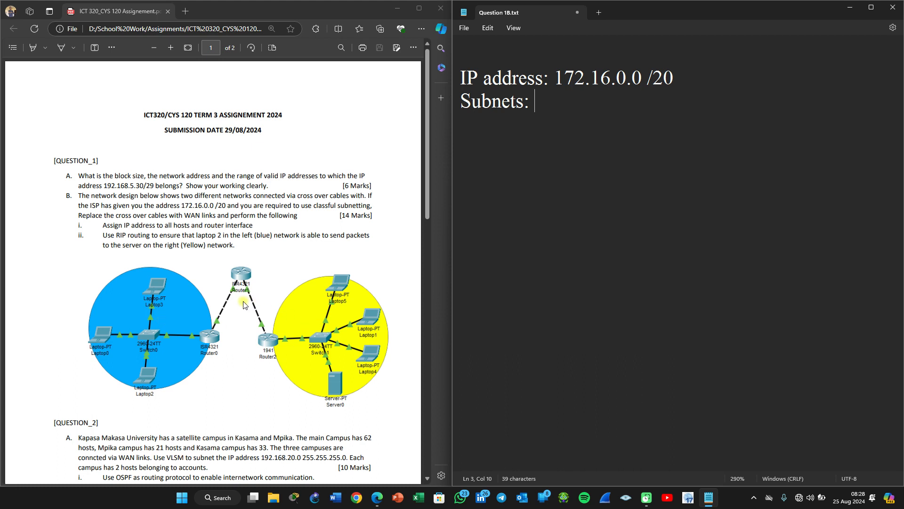
text(4)
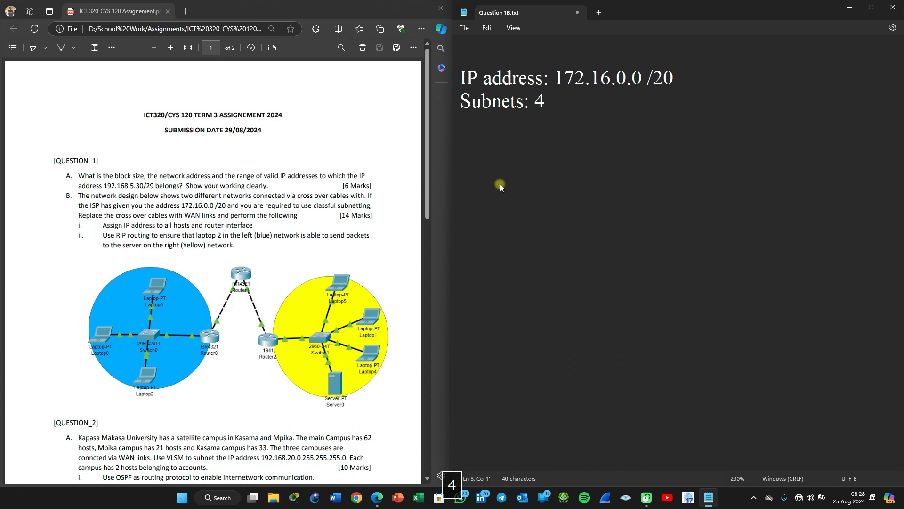
key(Return)
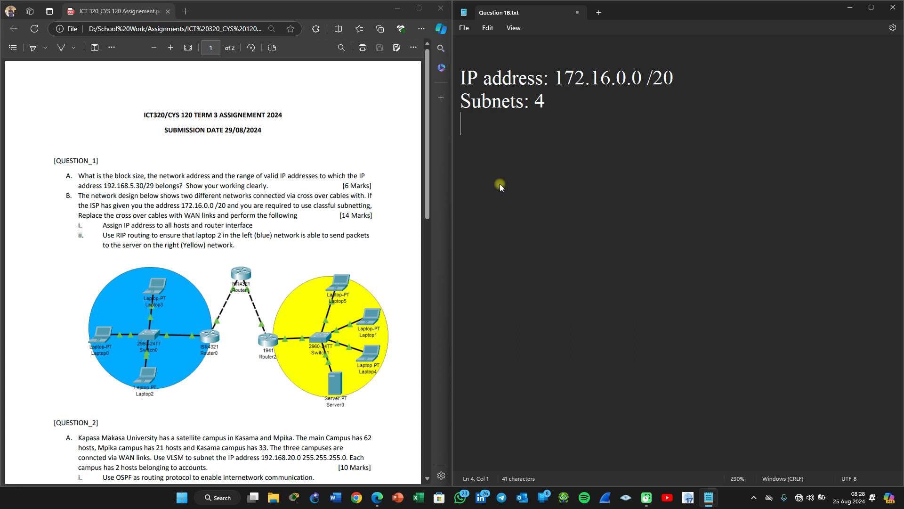
Step: Add the line "valid ip address: 2^y-2" below the subnets line, followed by an indented new line
text(V)
key(BackSpace)
text(v)
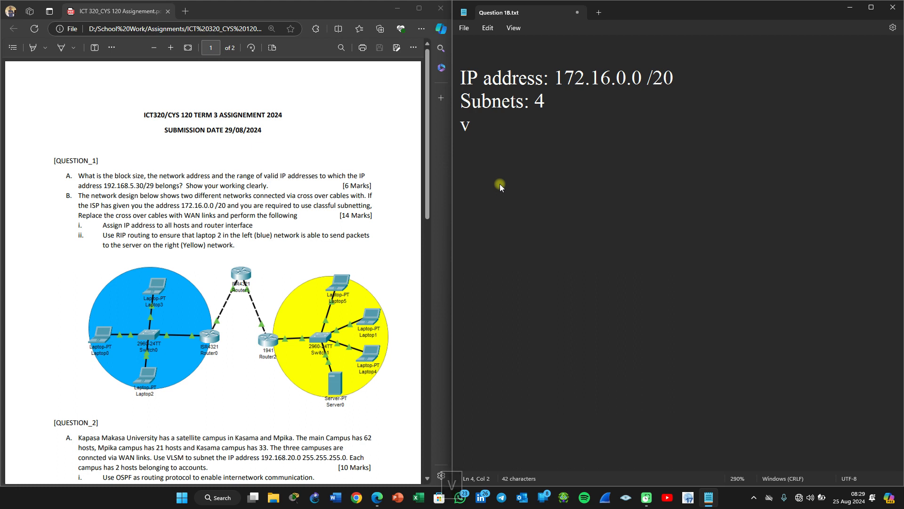
text(ali)
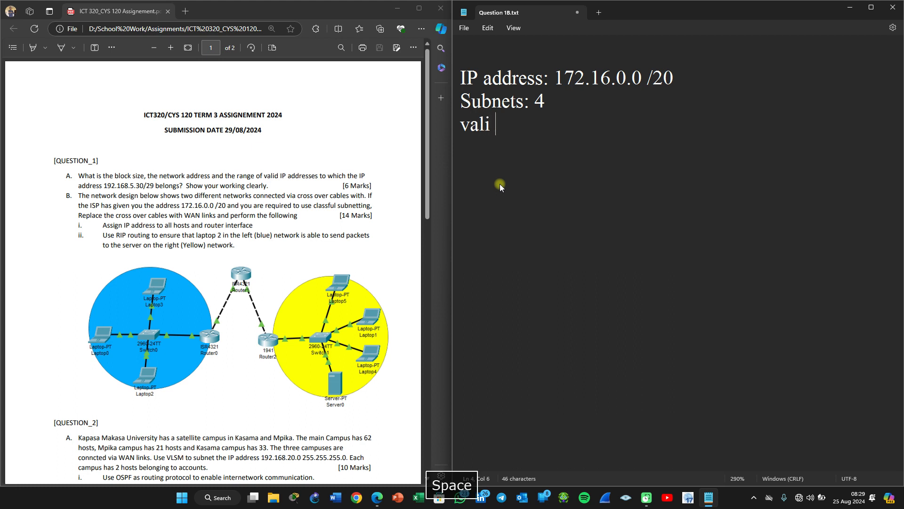
text(d ip)
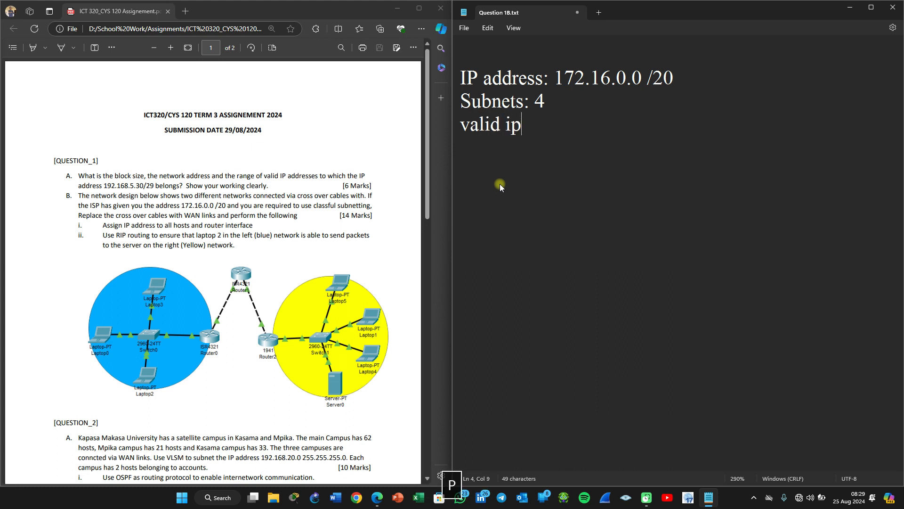
text( adddres)
key(BackSpace)
key(BackSpace)
key(BackSpace)
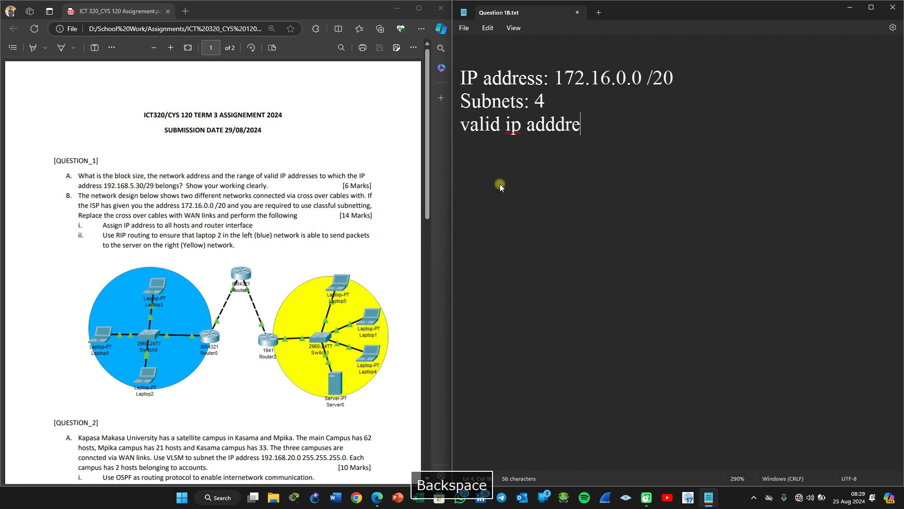
key(BackSpace)
text(ress)
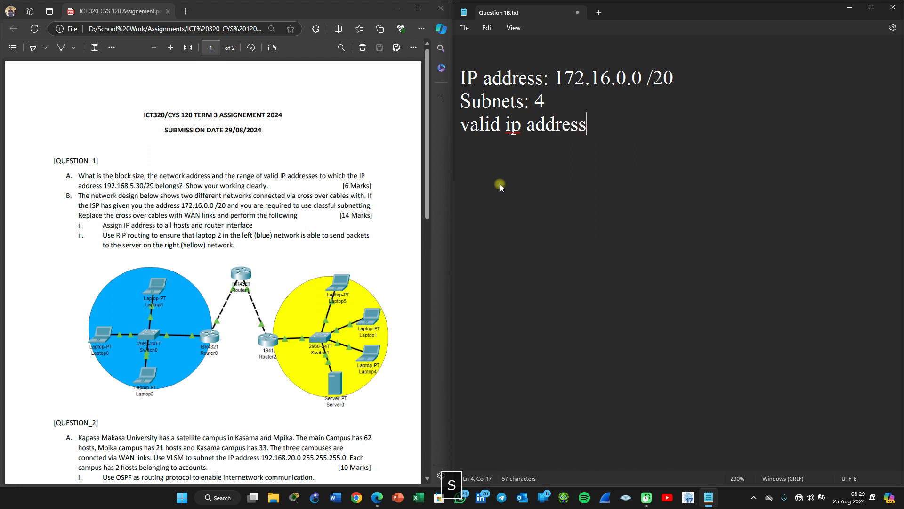
text(: 2)
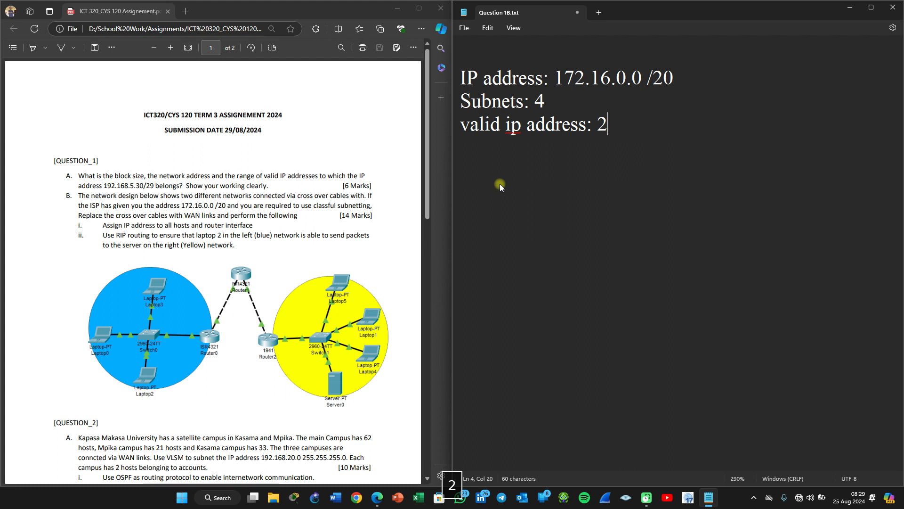
text(^y)
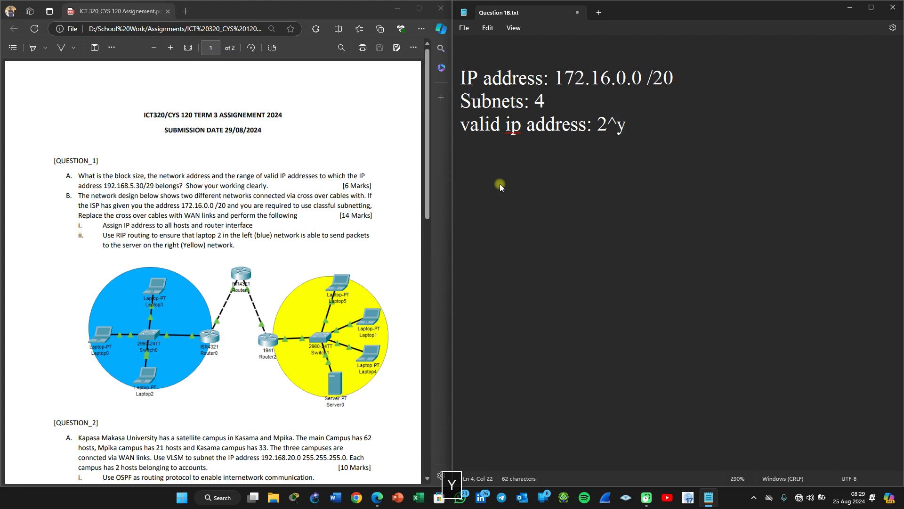
text(-2)
key(Return)
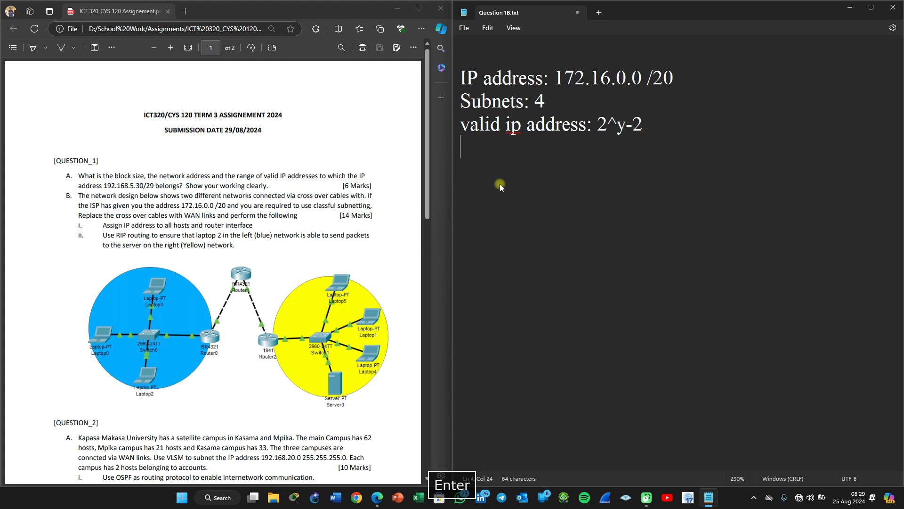
key(Tab)
key(Tab)
key(Tab)
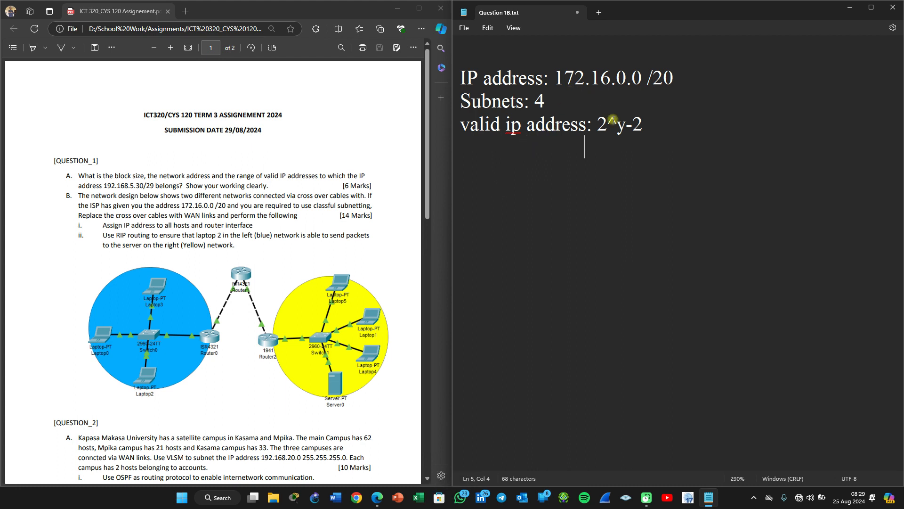
Step: Insert the host-bit calculation "32 - 20 = 12" on its own line between the subnets line and the valid ip address line
double_click(622, 130)
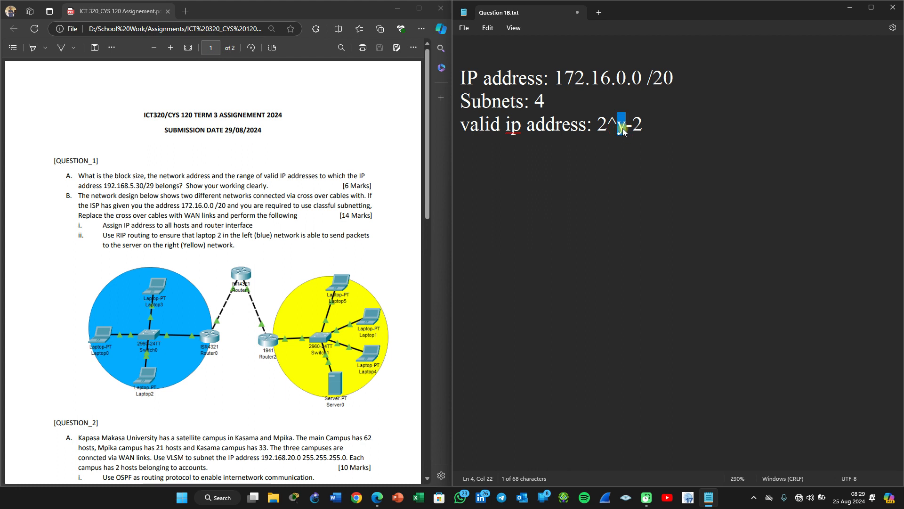
click(561, 105)
key(Return)
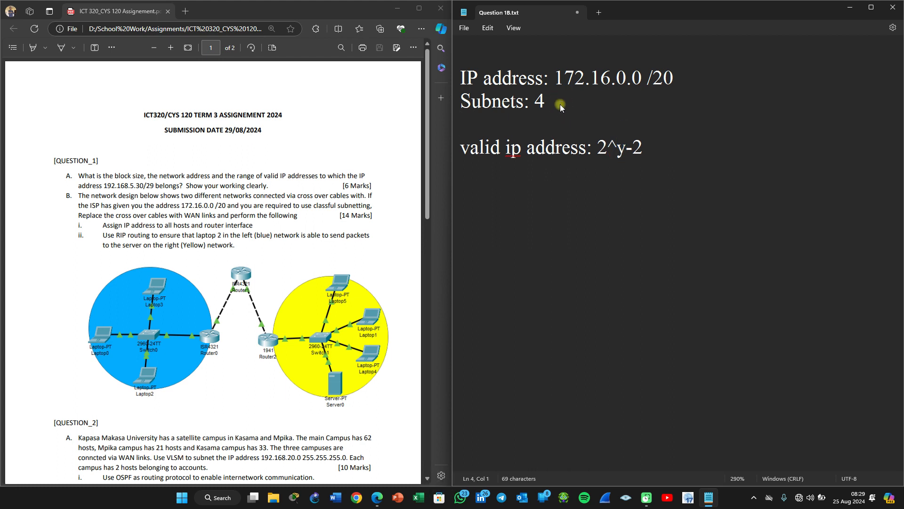
text(32)
text(- )
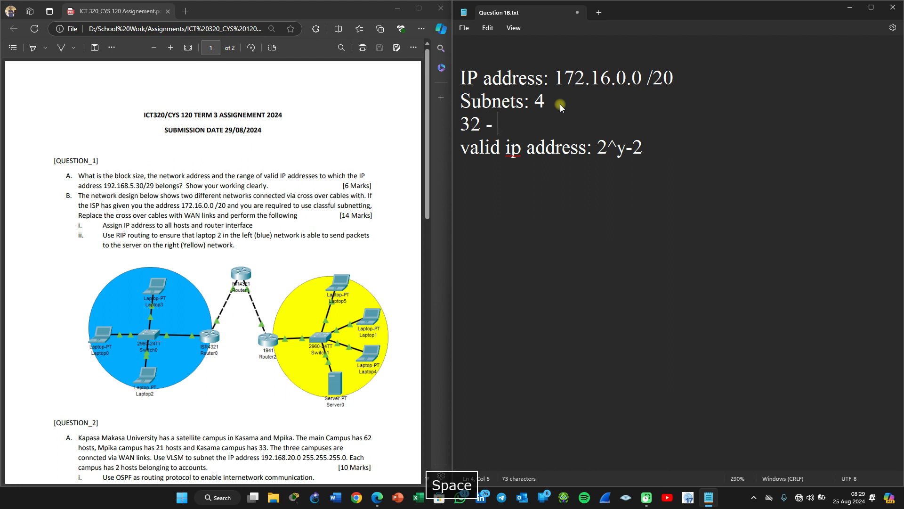
text(20)
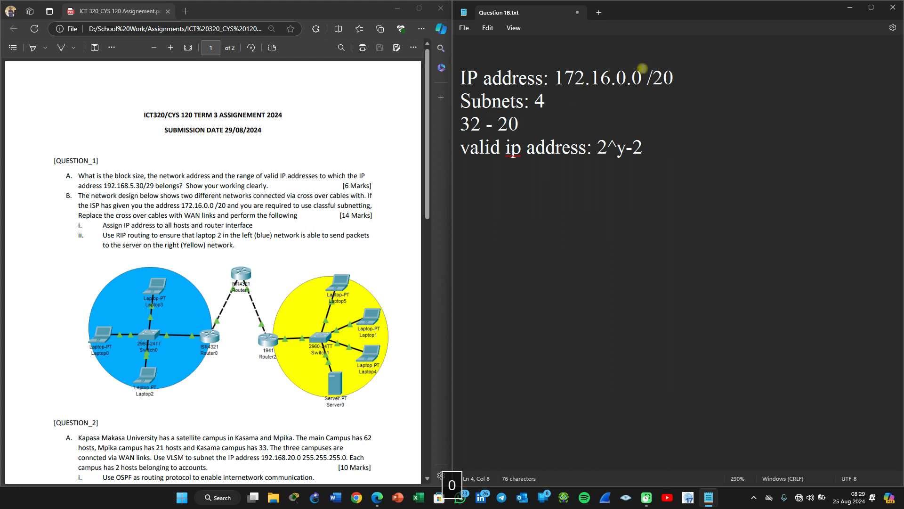
click(650, 77)
drag(652, 77, 673, 80)
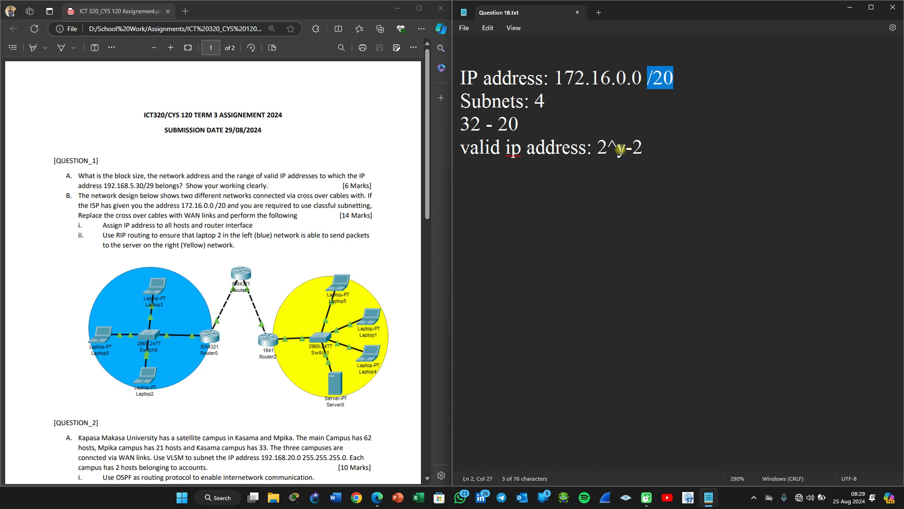
click(564, 125)
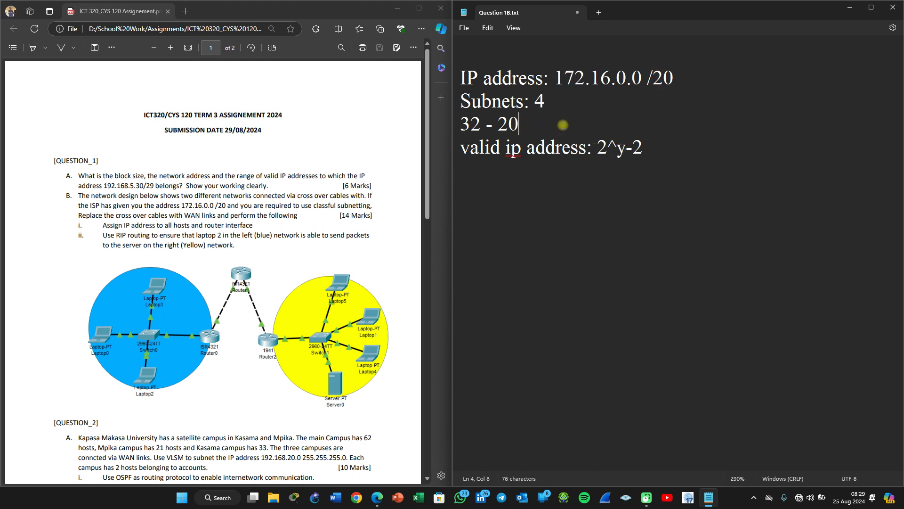
text(= 12)
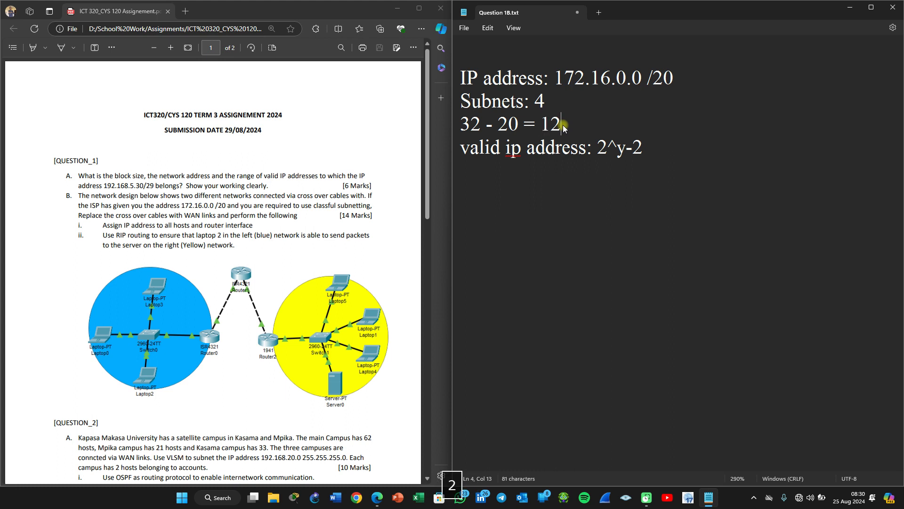
Step: Write the substituted formula "2^12-2" on an indented line directly beneath "2^y-2"
click(648, 150)
key(BackSpace)
key(Return)
key(Tab)
key(Tab)
key(Tab)
key(Tab)
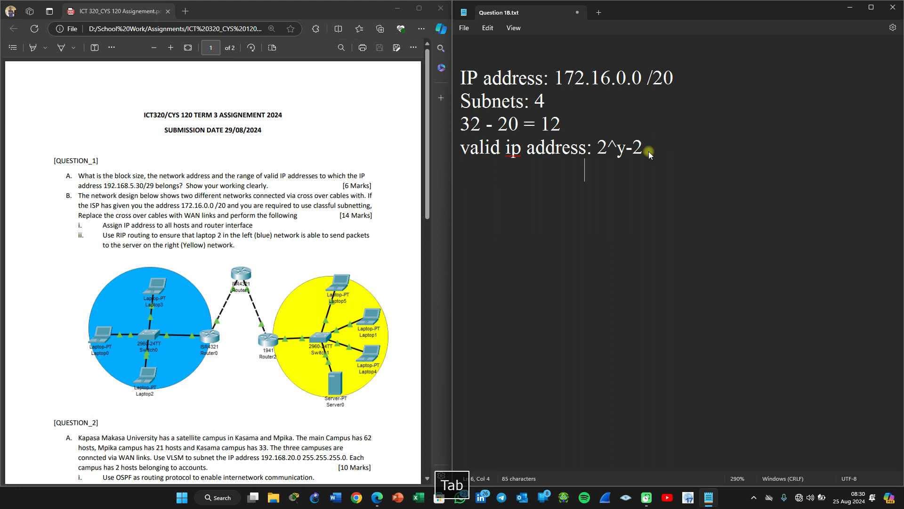
text(2)
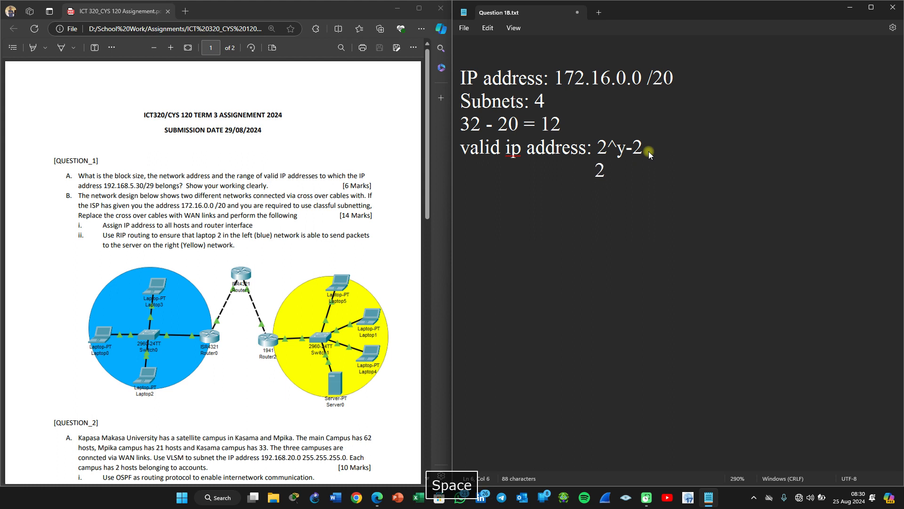
text( ^)
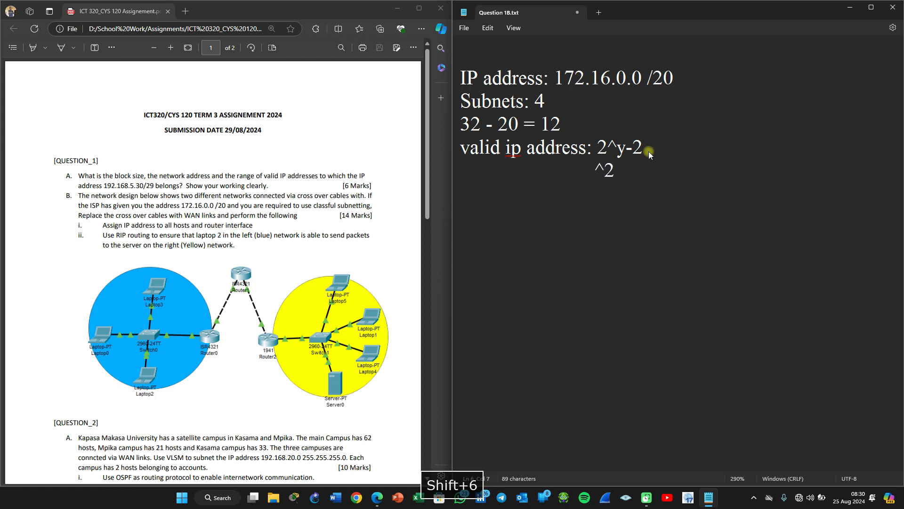
key(BackSpace)
key(Right)
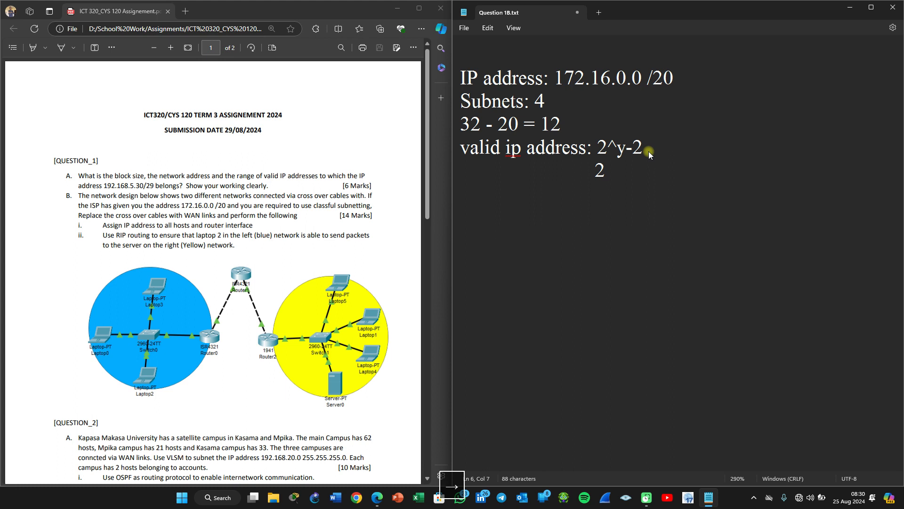
text(^12-2)
Step: Write "4096 - 2" on a new indented line directly beneath "2^12-2" in the valid ip address calculation
key(Return)
key(Tab)
key(Tab)
key(Tab)
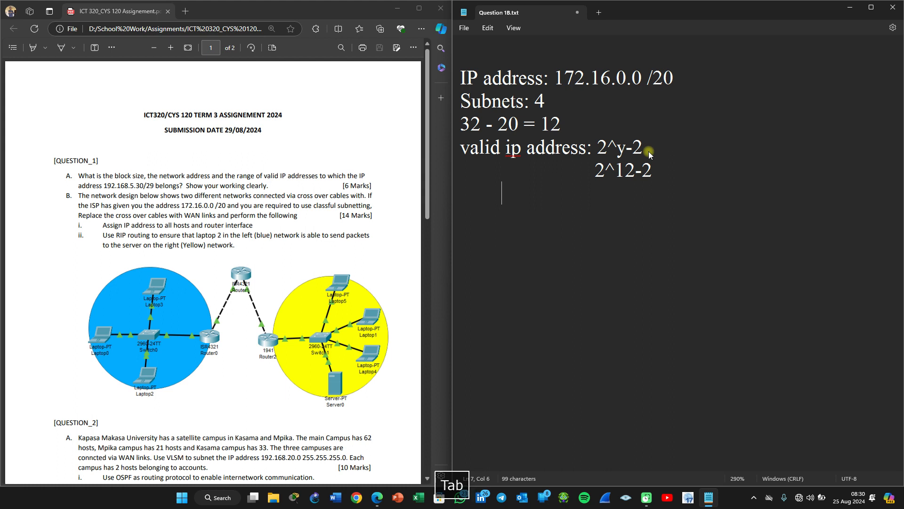
text(2)
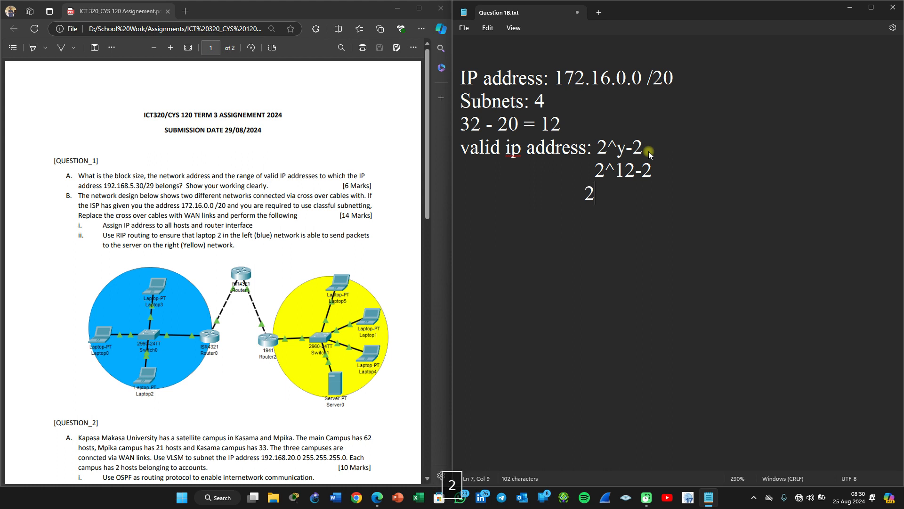
key(Left)
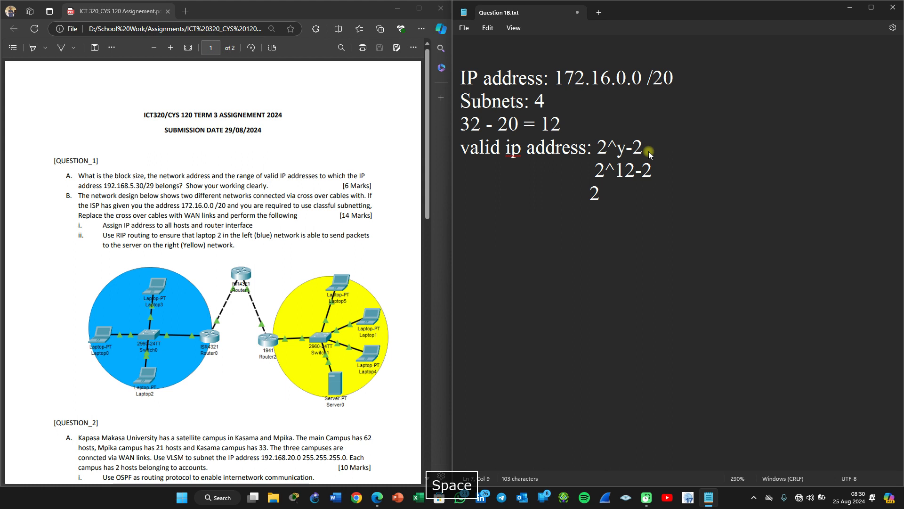
key(Right)
key(Delete)
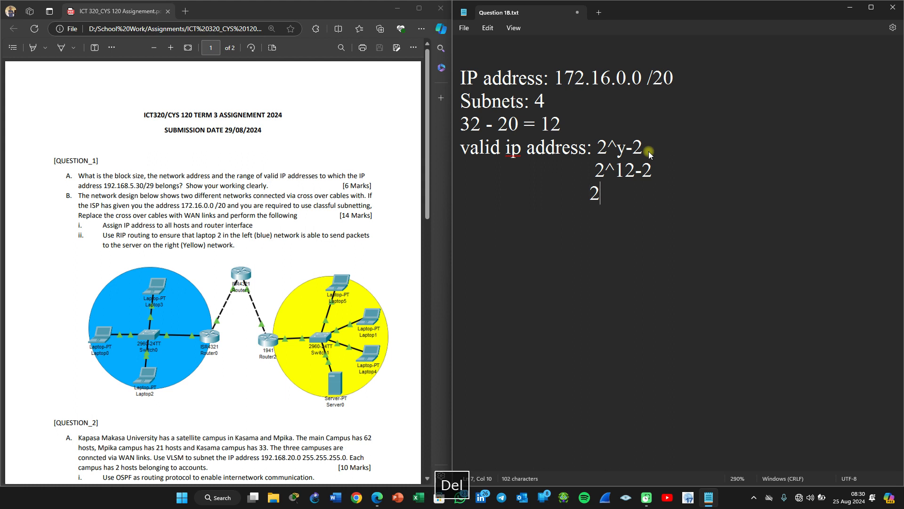
key(BackSpace)
text(40)
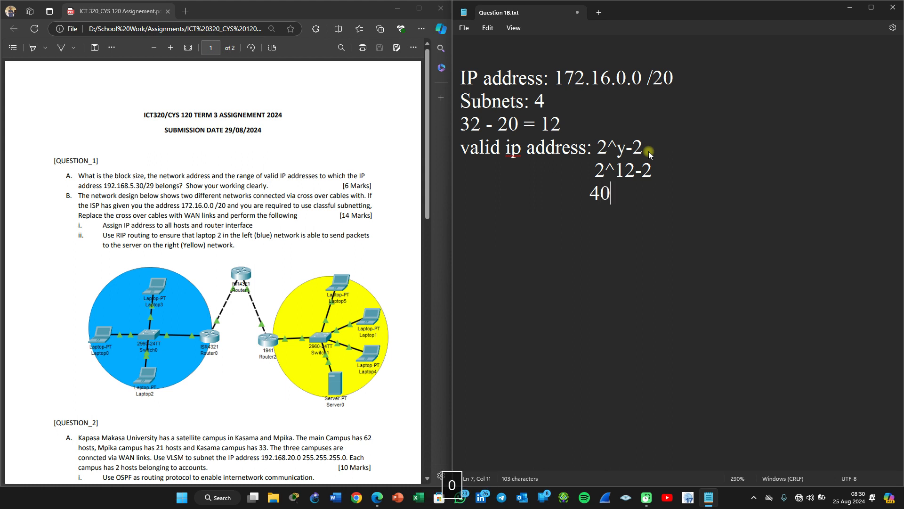
text(96-)
key(BackSpace)
text(2)
key(Left)
key(Left)
key(Right)
key(Right)
Step: Complete the "4096 - 2" line with the result "= 4094"
text(= 4)
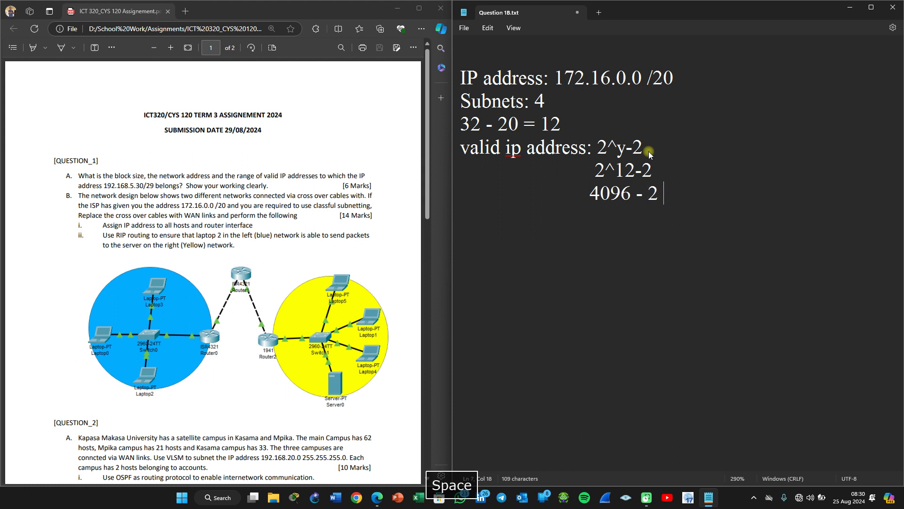
text(0)
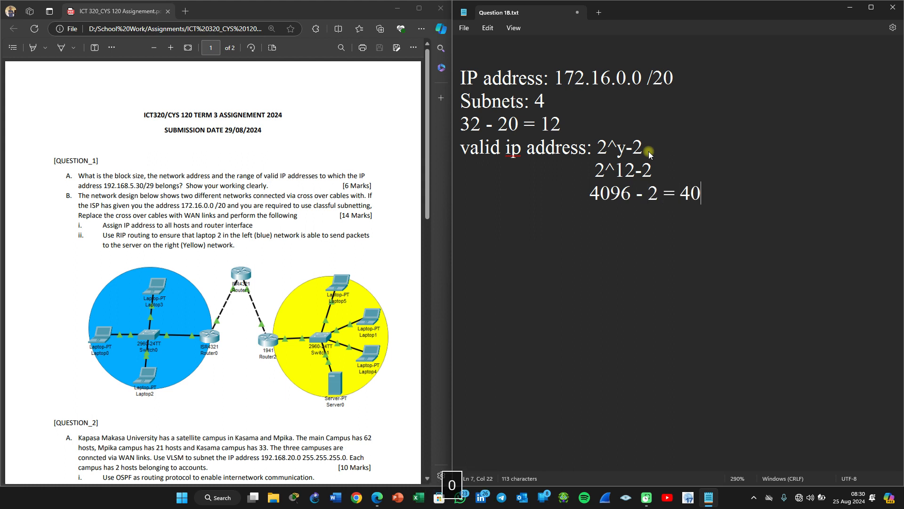
text(94)
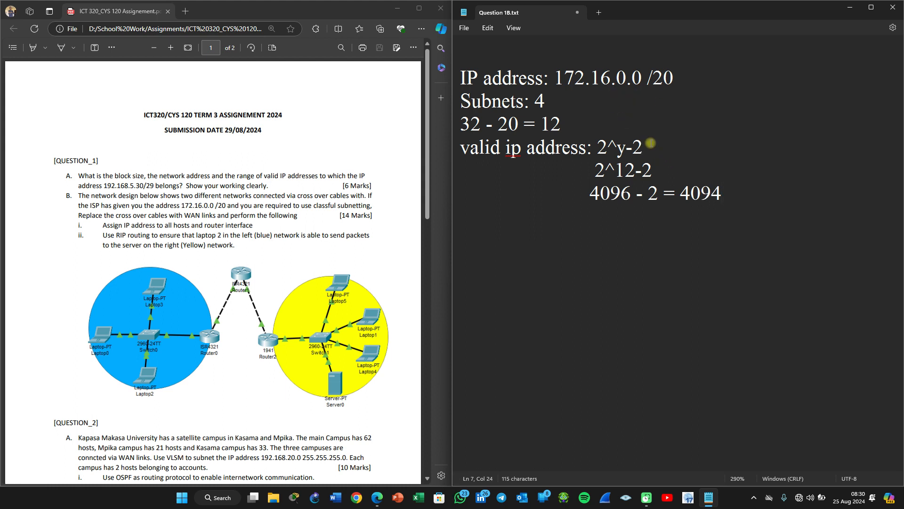
Step: Highlight the 4094 result and the 4096 total in the last calculation line to compare them
drag(684, 193, 724, 194)
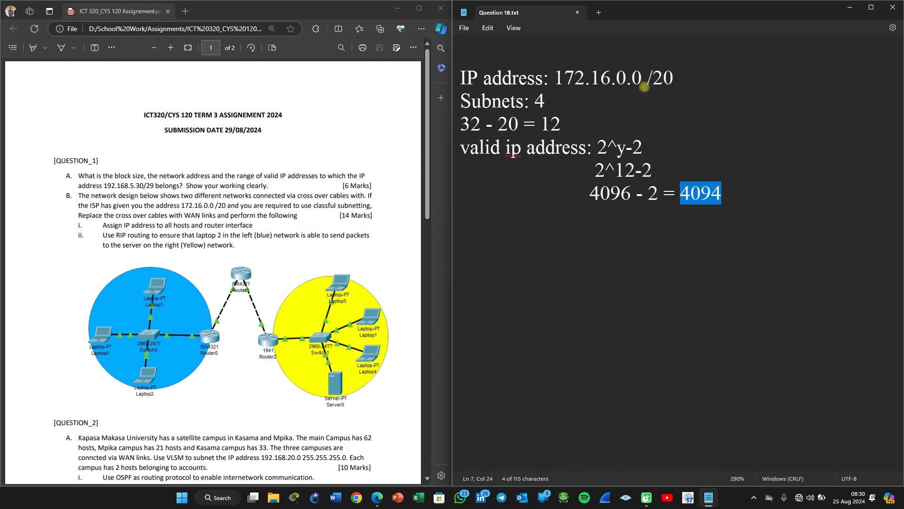
click(728, 199)
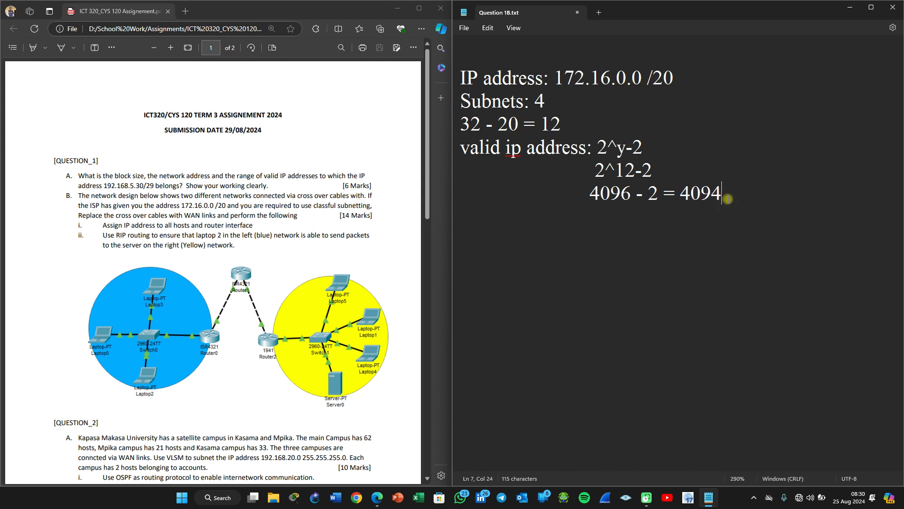
key(Return)
drag(631, 200, 589, 199)
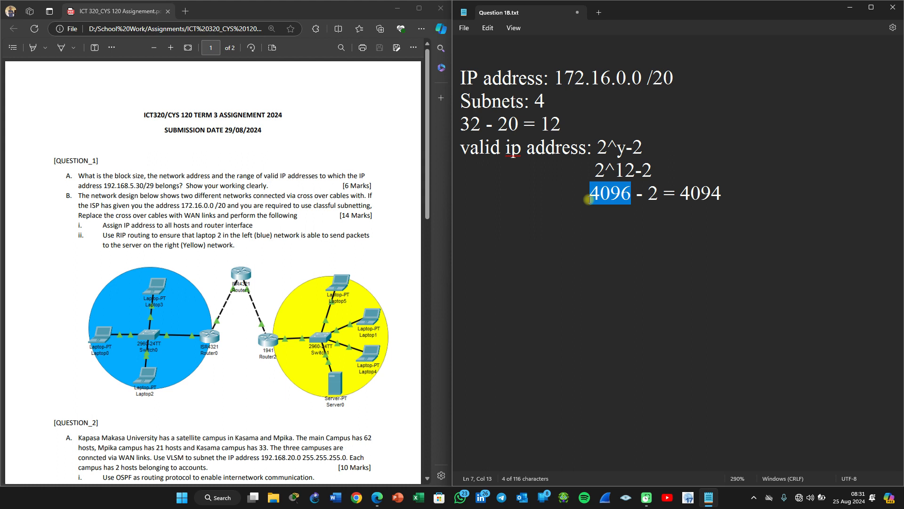
drag(680, 198, 722, 198)
drag(631, 197, 591, 197)
click(724, 196)
Step: Add an indented heading "VLSM Table" beneath the calculation, leaving one blank line between them
key(Return)
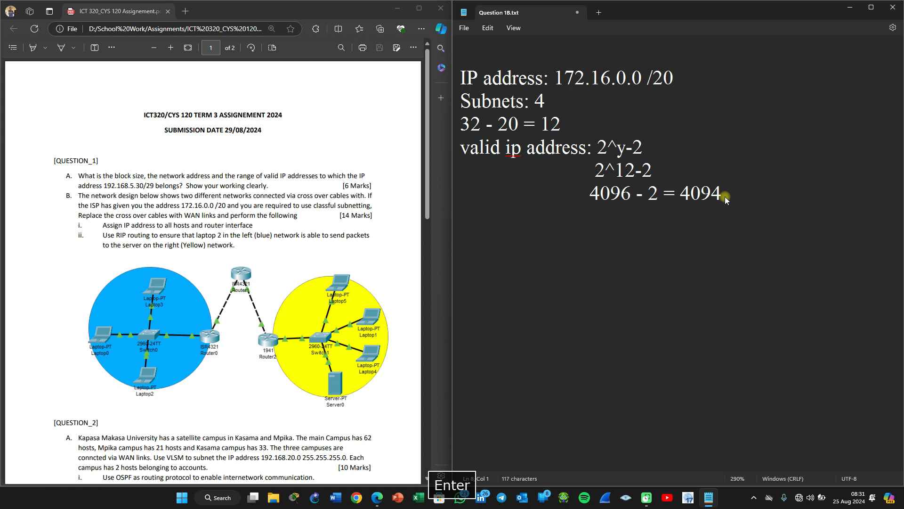
key(Tab)
key(Tab)
key(Tab)
text(Vls)
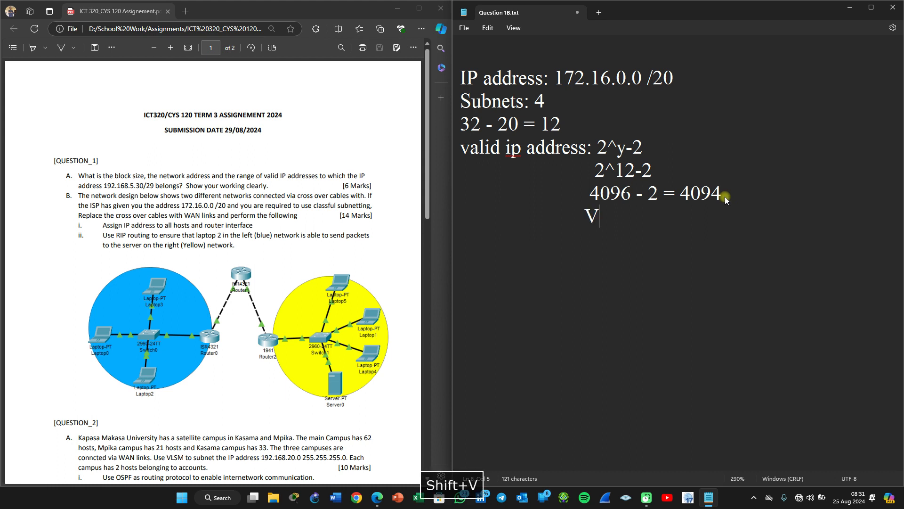
key(BackSpace)
key(BackSpace)
key(BackSpace)
key(Return)
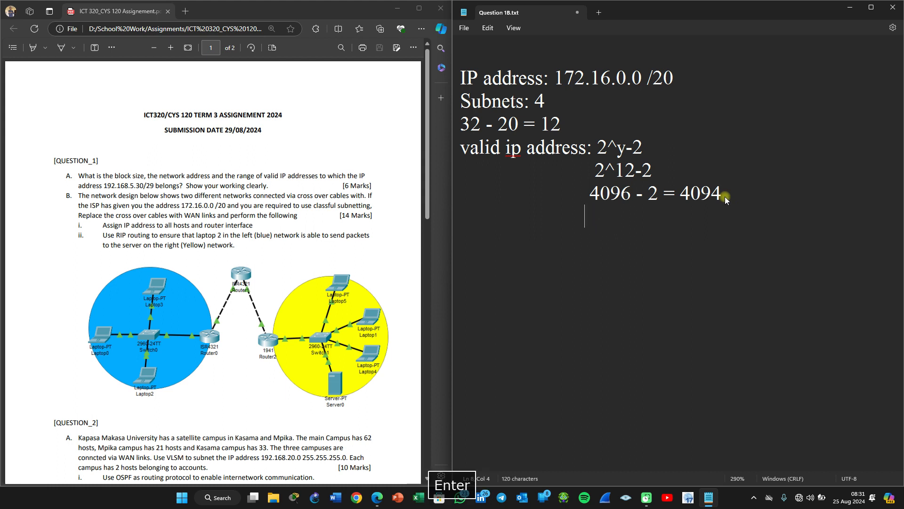
key(Tab)
key(Tab)
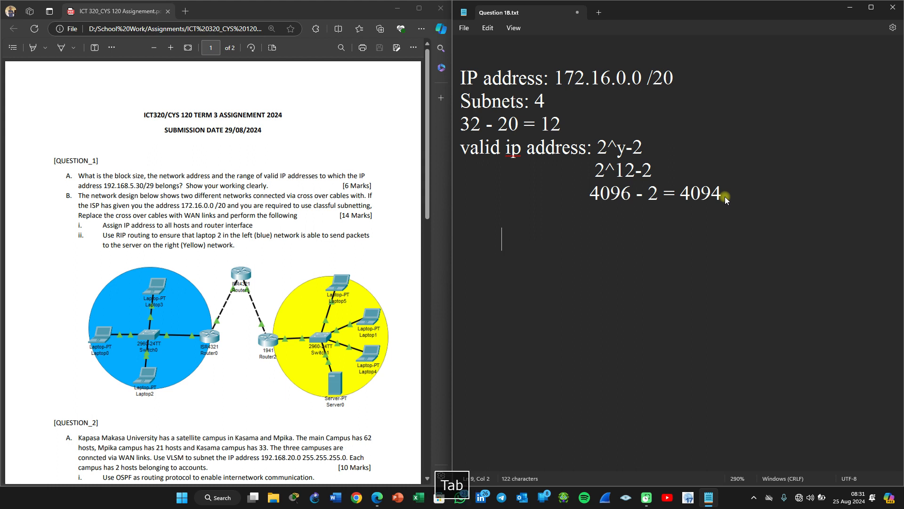
text(VLSM)
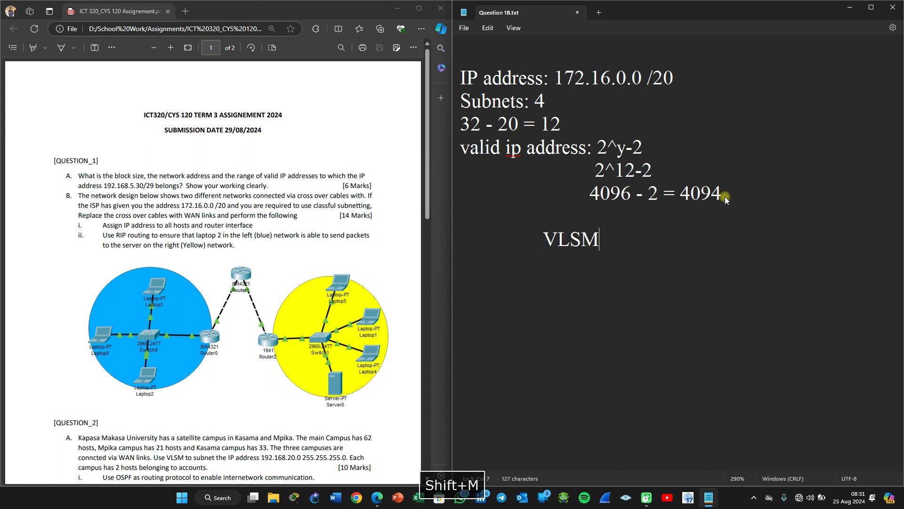
text( Ta)
key(BackSpace)
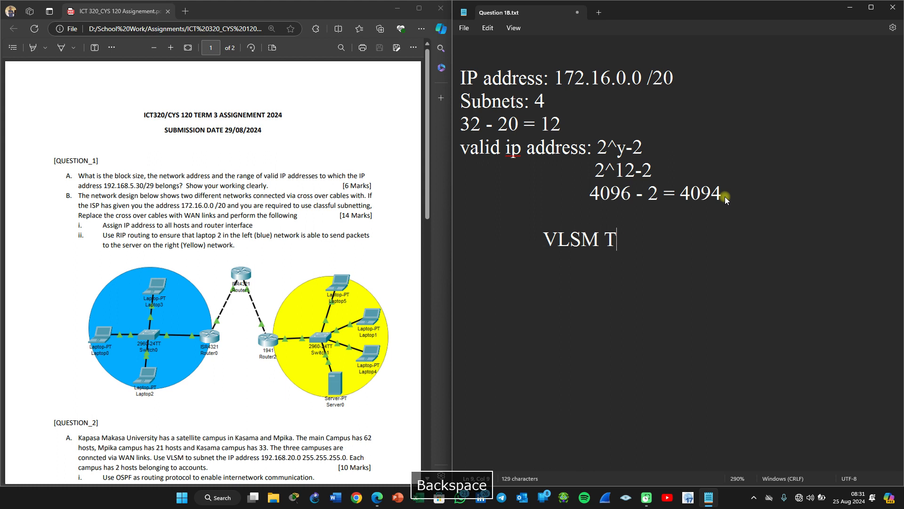
text(able)
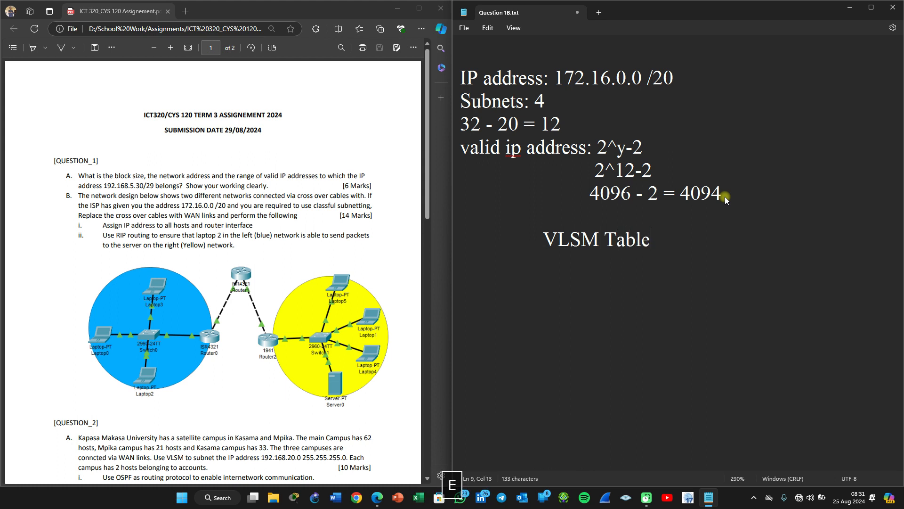
Step: Add a header row under the VLSM Table heading with the tab-separated columns "Blocksize", "CIDR" and "Mask"
key(Return)
text(Blco)
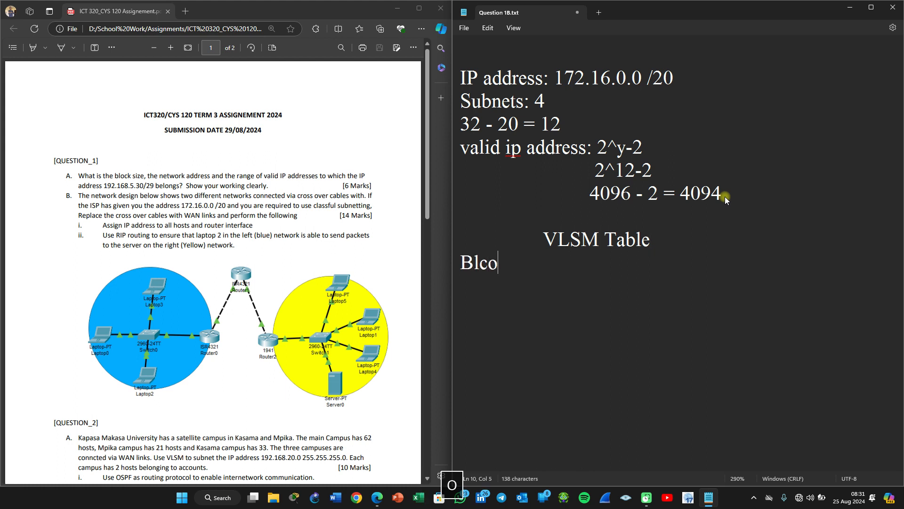
key(BackSpace)
key(BackSpace)
text(ock)
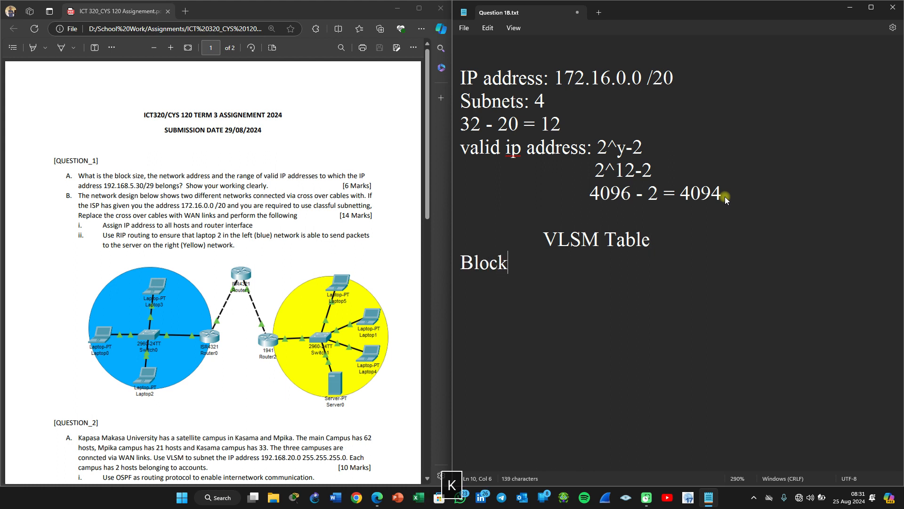
text(size)
key(Tab)
key(Tab)
key(Tab)
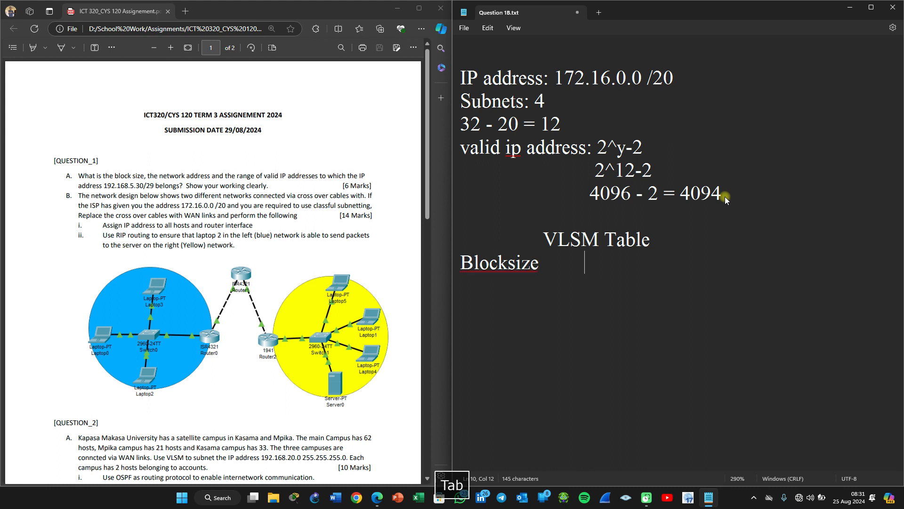
text(CIDR)
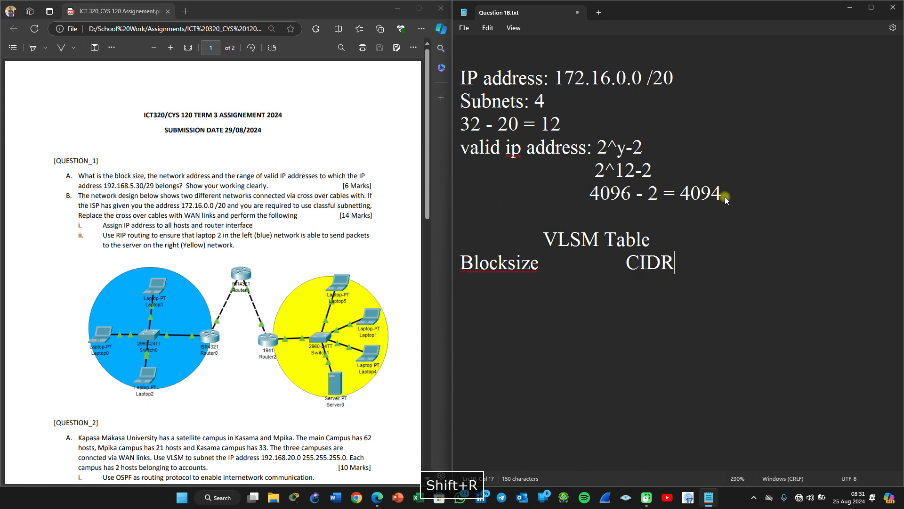
key(Tab)
key(Tab)
text(Mask)
key(Return)
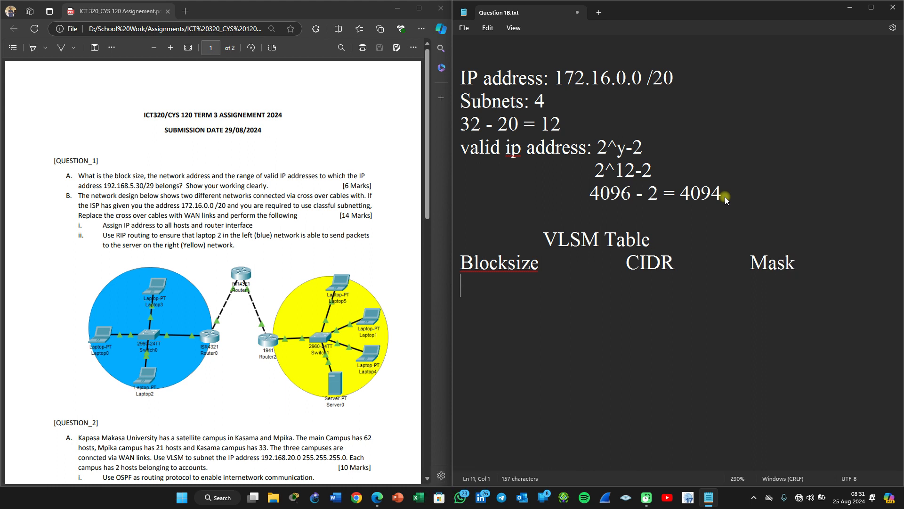
Step: List the block sizes 1, 2, 4 and 8 on separate lines beneath the Blocksize header
text(1)
key(Return)
text(2)
key(Return)
text(4)
key(Return)
text(8)
key(Return)
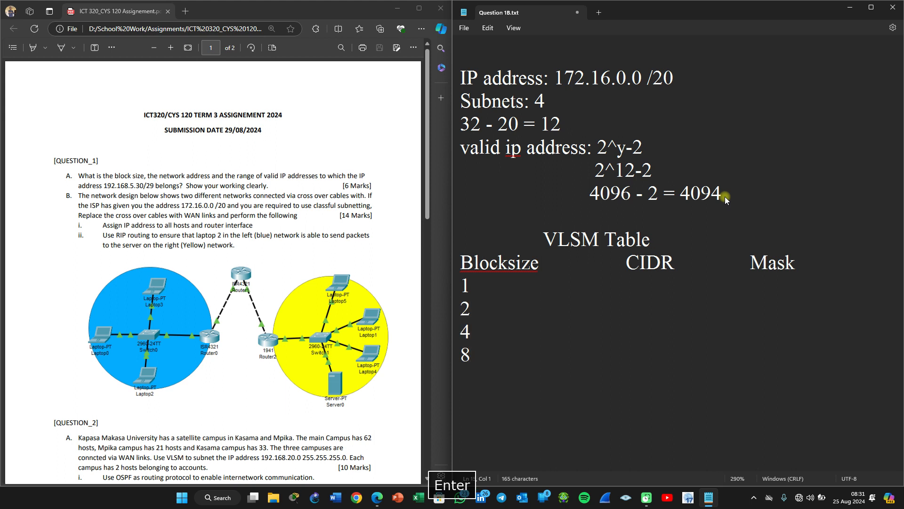
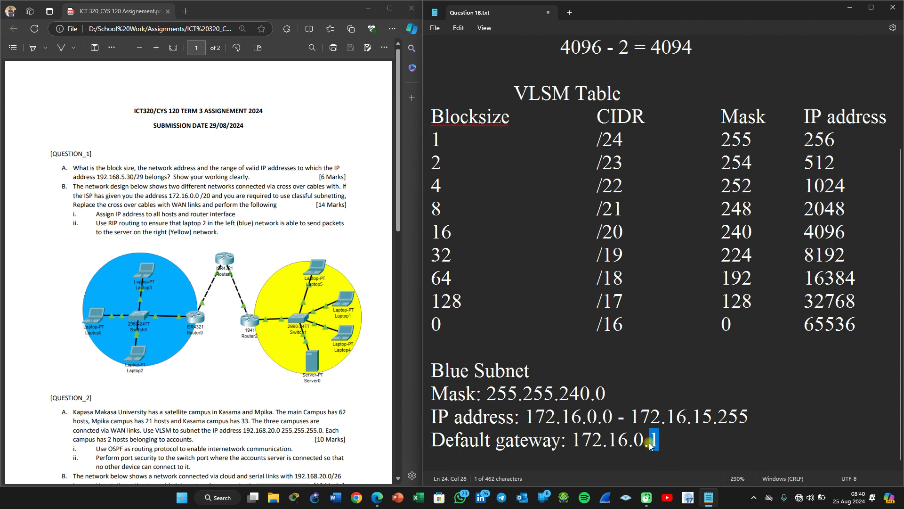
Step: Examine the last two octets of the Blue Subnet's default gateway against the block size of 16 in the VLSM table
mouse_move(650, 442)
mouse_down()
mouse_move(658, 442)
mouse_move(644, 442)
mouse_up()
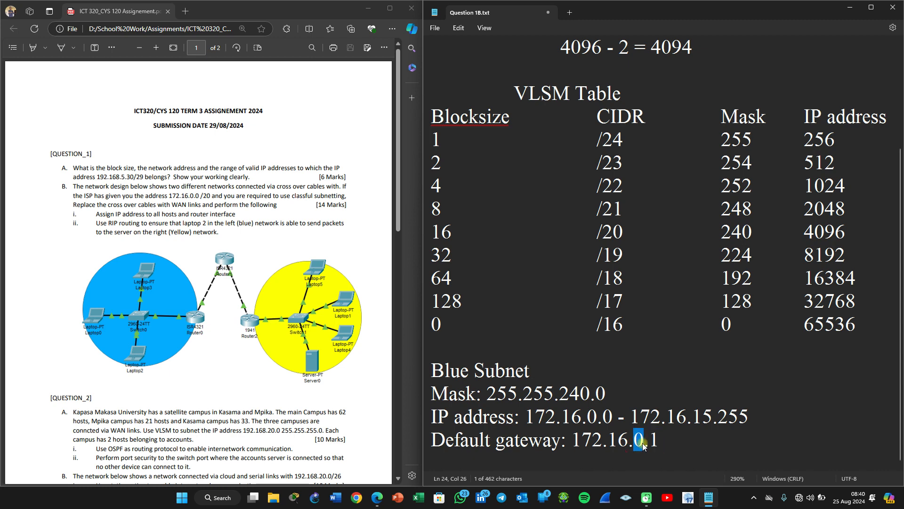
click(636, 440)
drag(633, 441, 644, 443)
drag(649, 440, 657, 444)
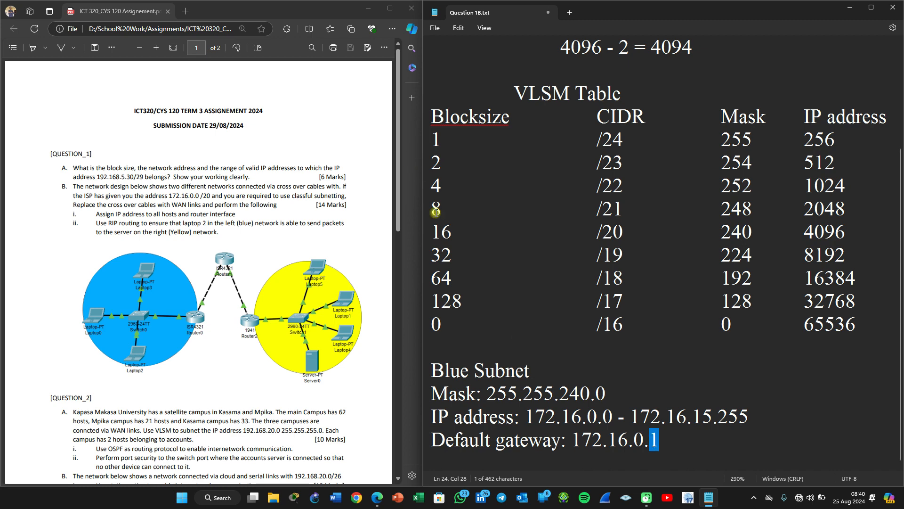
double_click(452, 231)
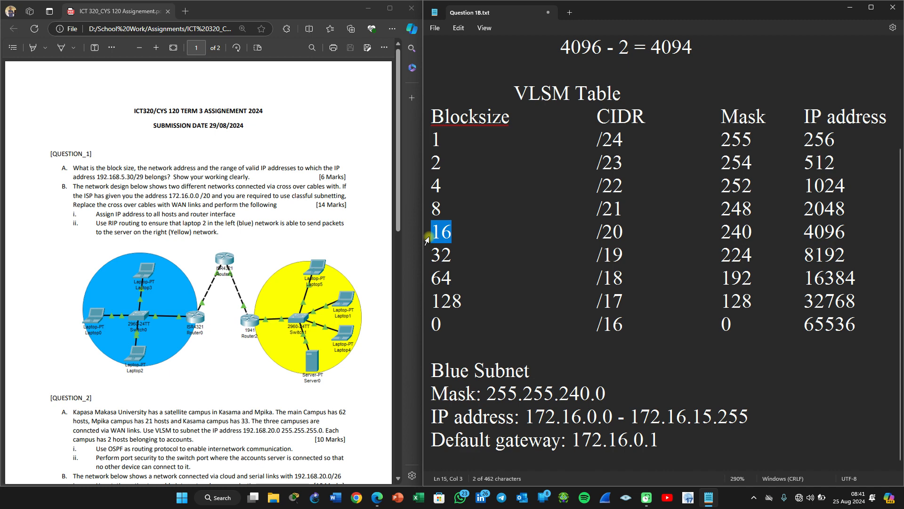
click(426, 238)
double_click(427, 234)
drag(647, 443, 656, 445)
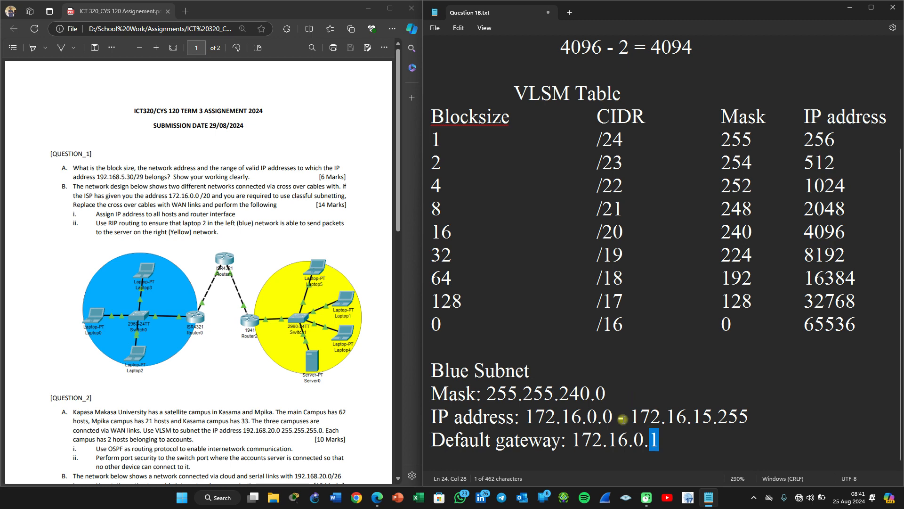
click(651, 441)
drag(634, 440, 660, 440)
Step: Replace the last octet of the Blue Subnet's default gateway with the range "0 to 255"
click(661, 441)
text(tp)
key(BackSpace)
key(BackSpace)
key(BackSpace)
key(BackSpace)
text(0 to 2)
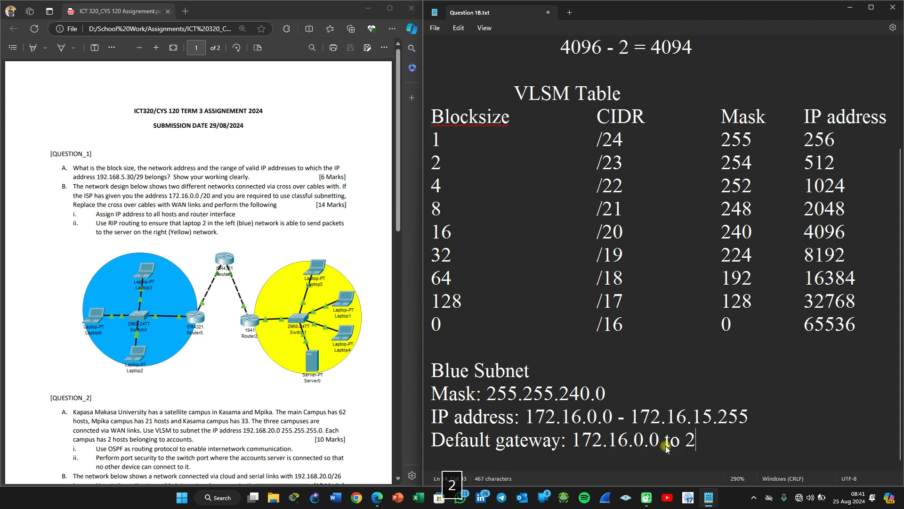
text(55)
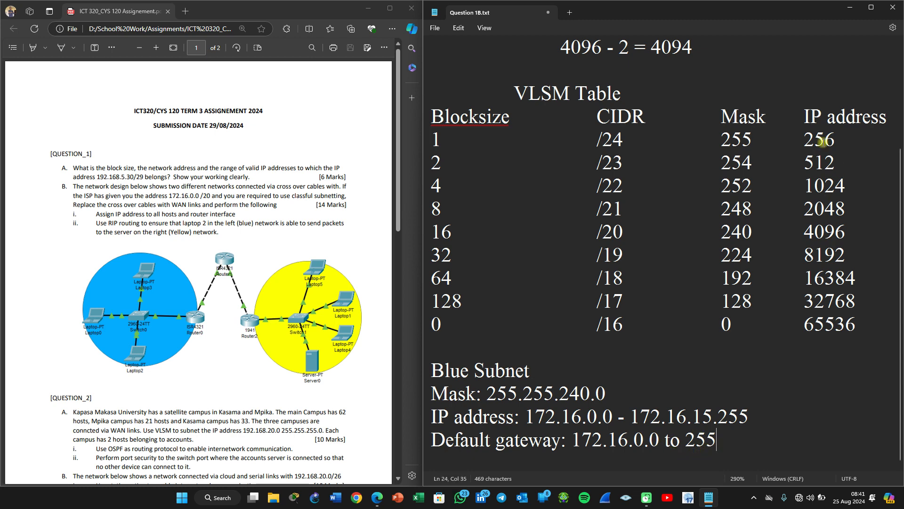
Step: Highlight the table's 256 address count, and restore the last octet of the default gateway to 1
drag(806, 139, 832, 146)
drag(689, 440, 652, 447)
text(1)
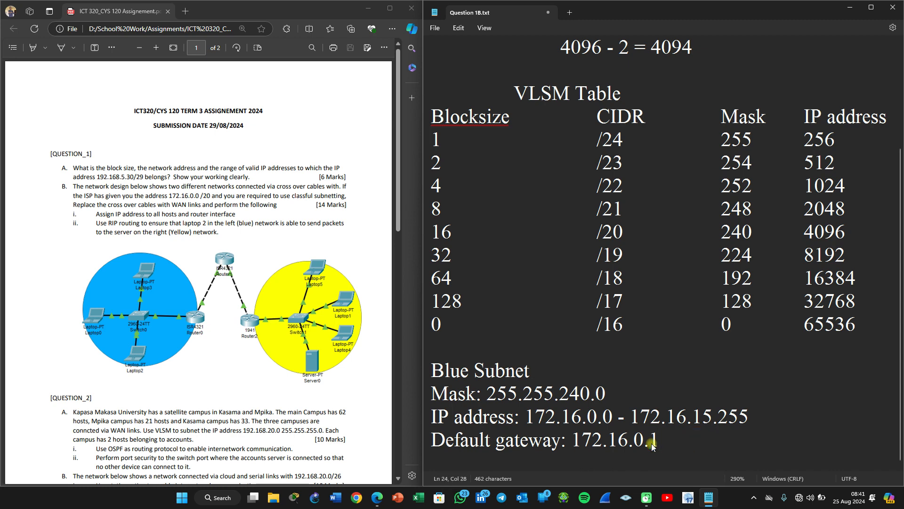
Step: Highlight the range's starting octet and the gateway address, and add two new lines below the Default gateway line
double_click(611, 418)
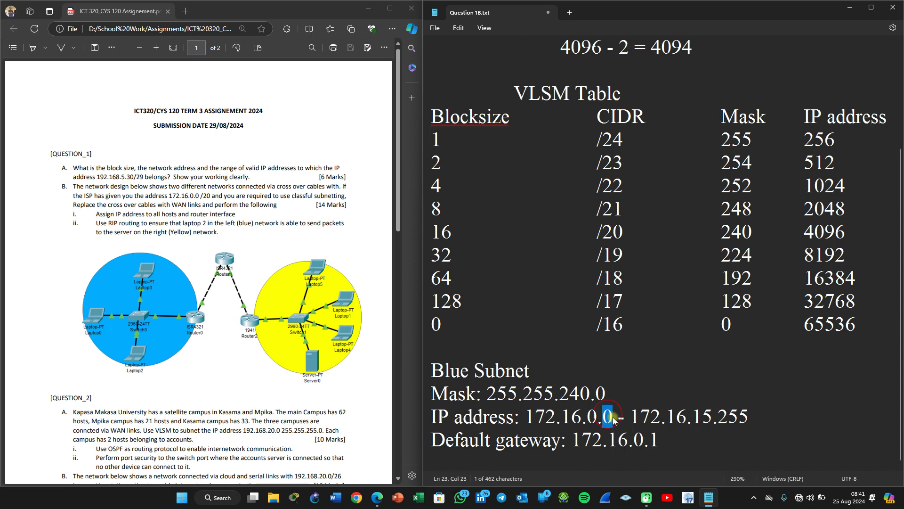
drag(660, 447, 570, 440)
click(669, 438)
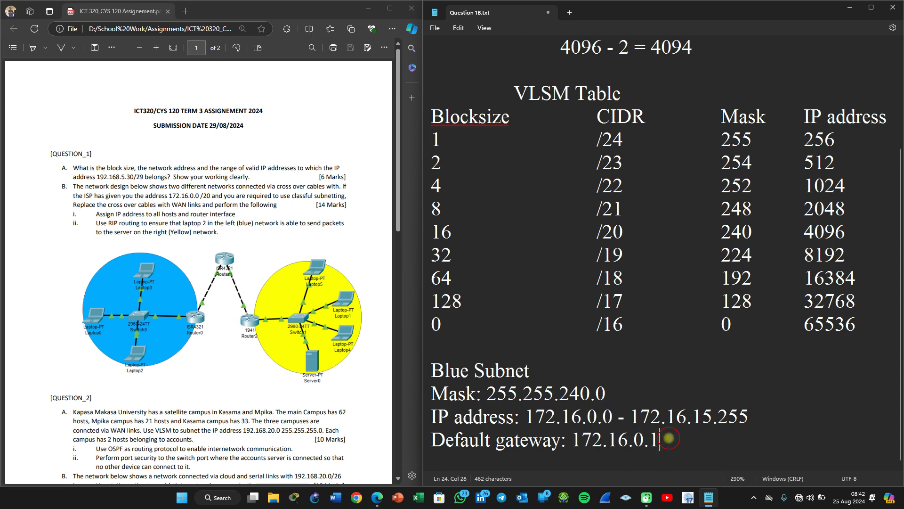
key(Return)
key(Return)
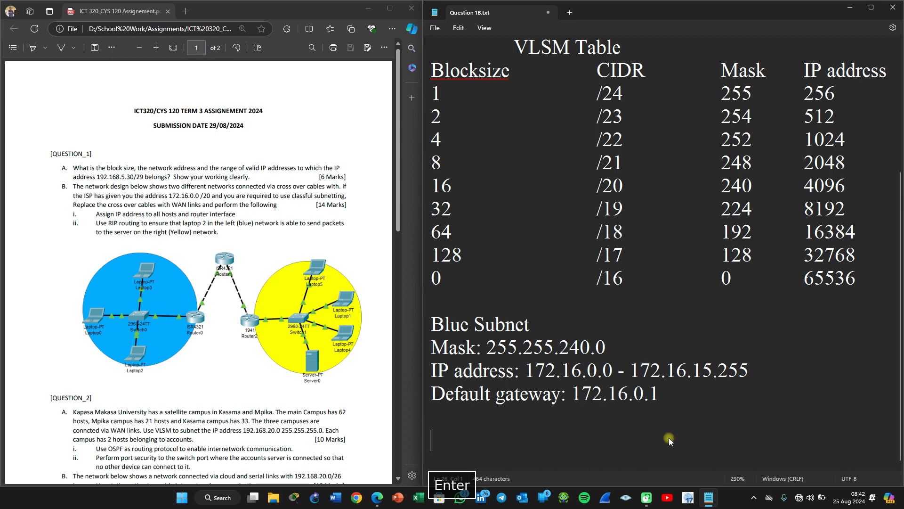
Step: Add a "Yellow Subnet" heading and copy the Blue Subnet's mask line, "Mask: 255.255.240.0", beneath it
text(Yellow )
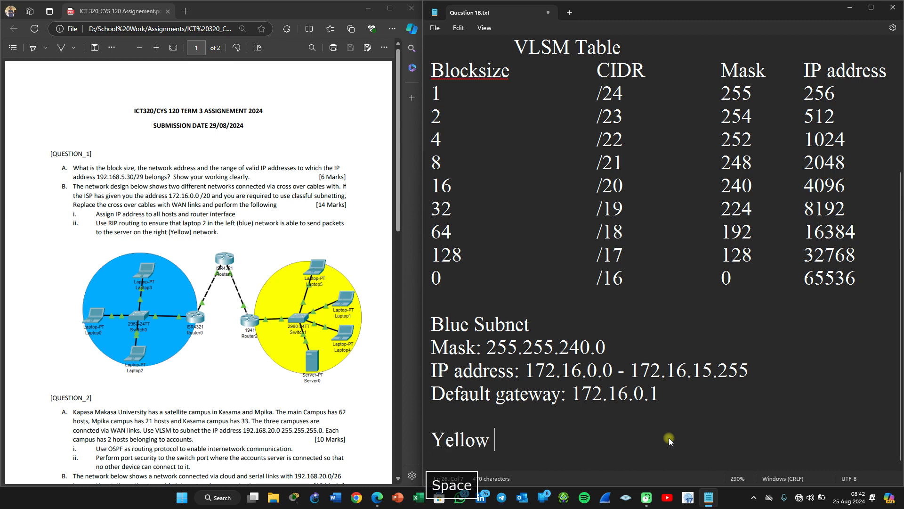
text(Subnet)
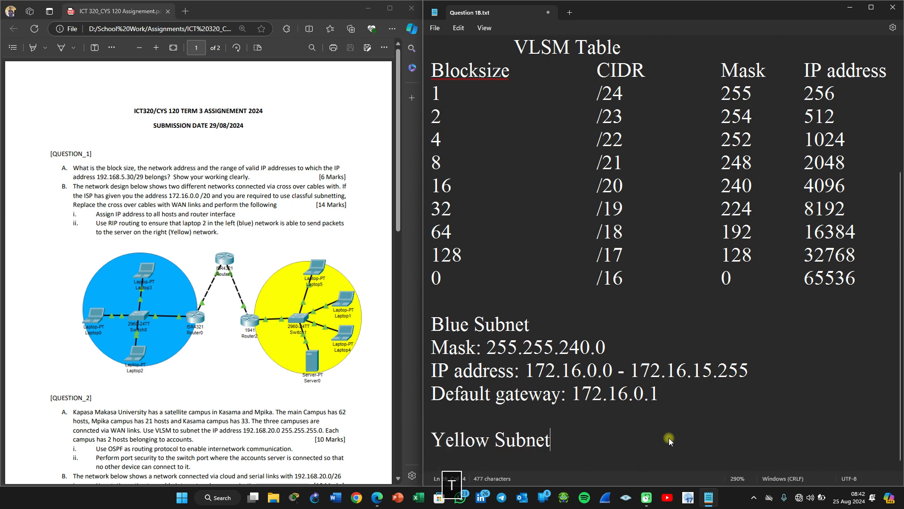
key(Return)
text(Mas)
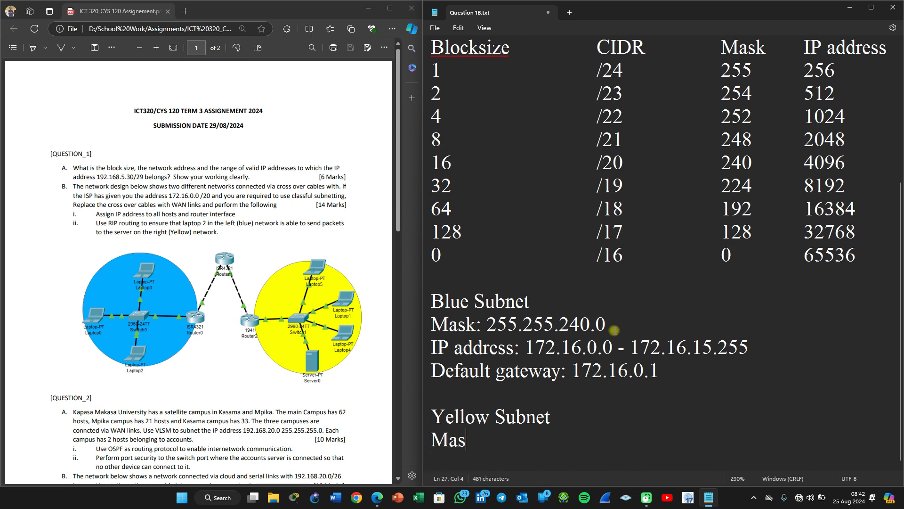
drag(611, 330, 436, 319)
key(ctrl+c)
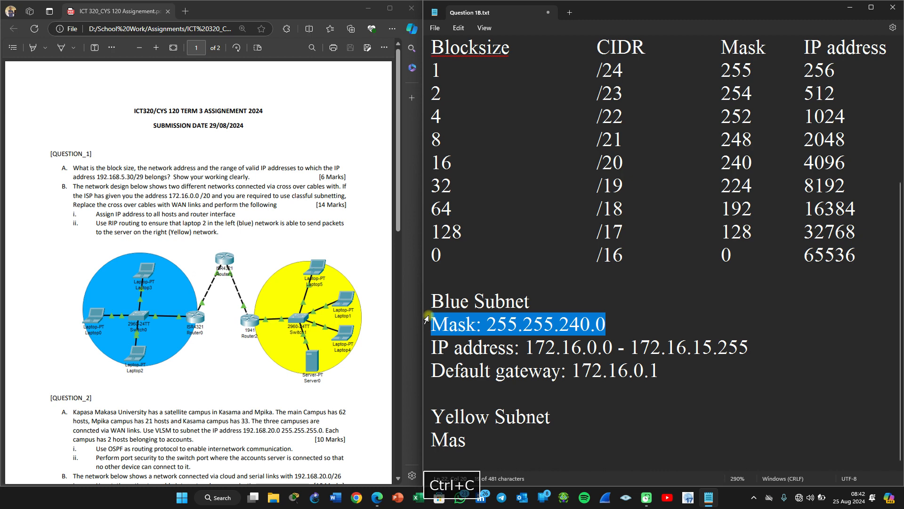
click(467, 442)
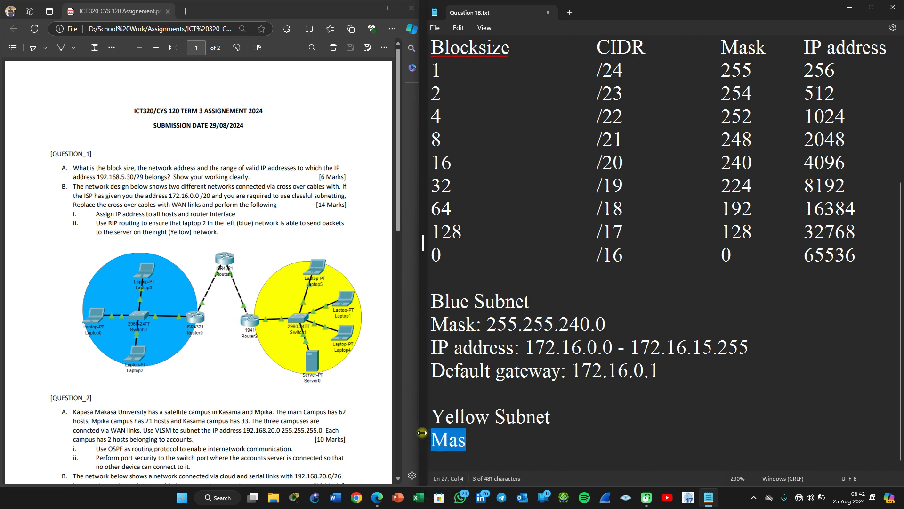
key(BackSpace)
key(BackSpace)
key(ctrl+v)
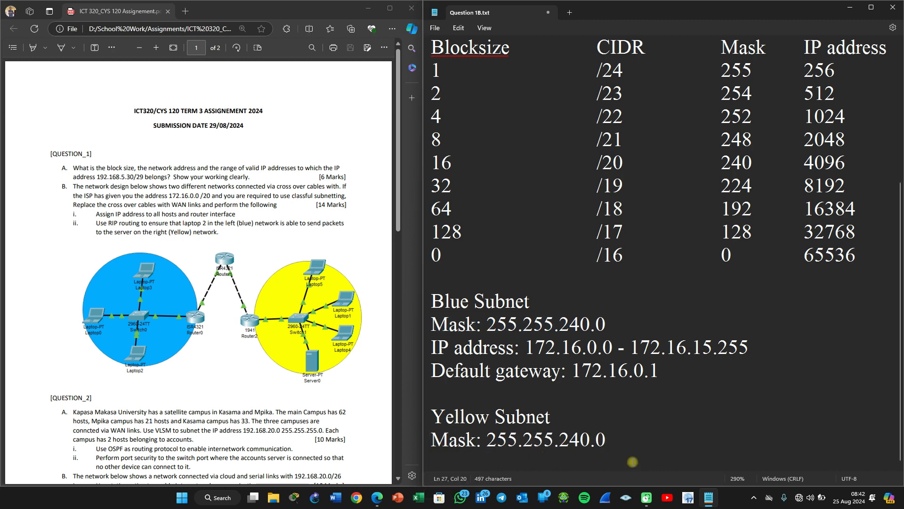
Step: Add an "IP address:" line to the Yellow Subnet with the starting address 172.16.16.0
key(Return)
text(IP ad)
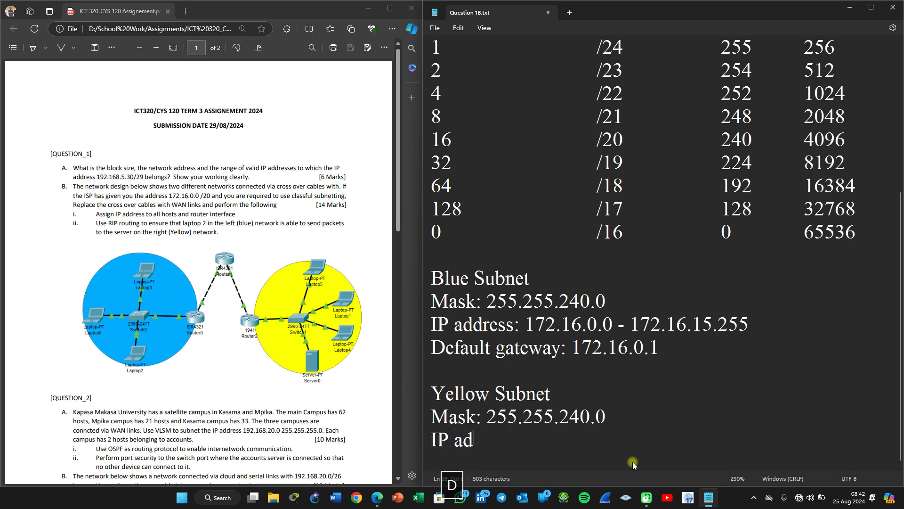
text(dress: )
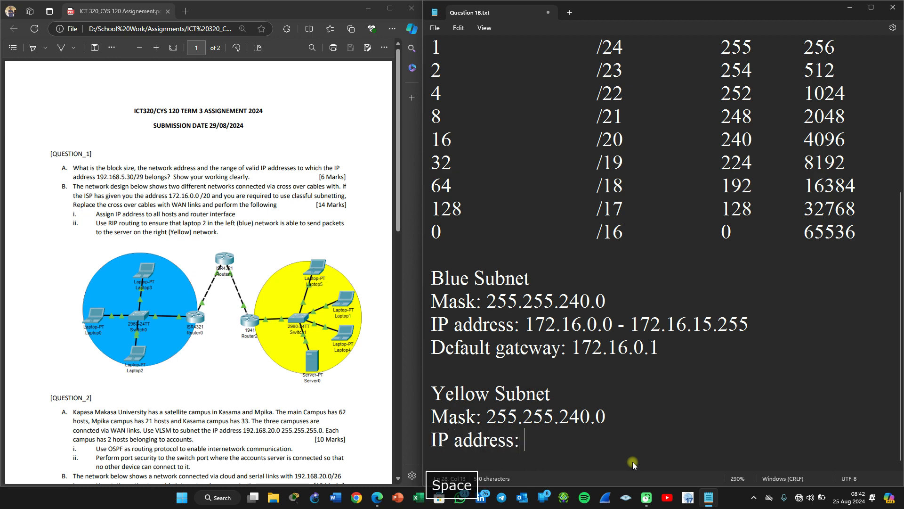
text(172,.)
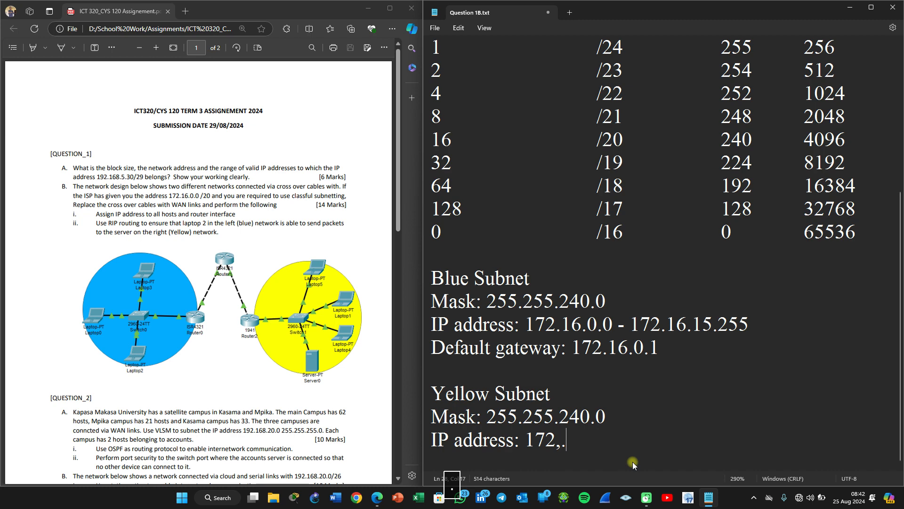
key(BackSpace)
key(BackSpace)
text(.16.)
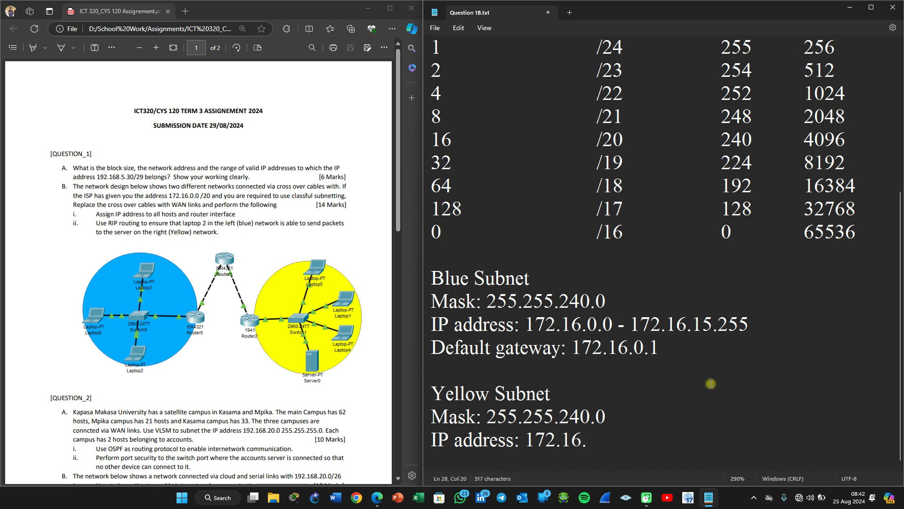
drag(692, 325, 712, 330)
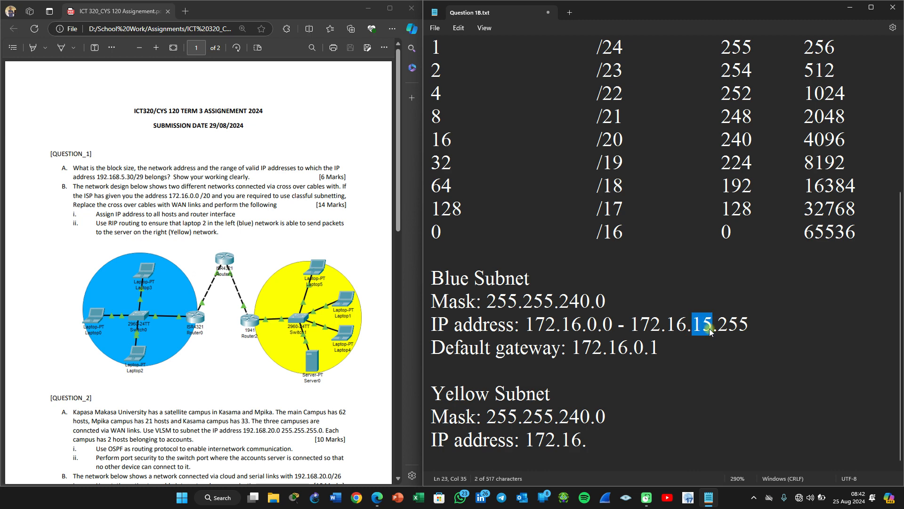
click(597, 441)
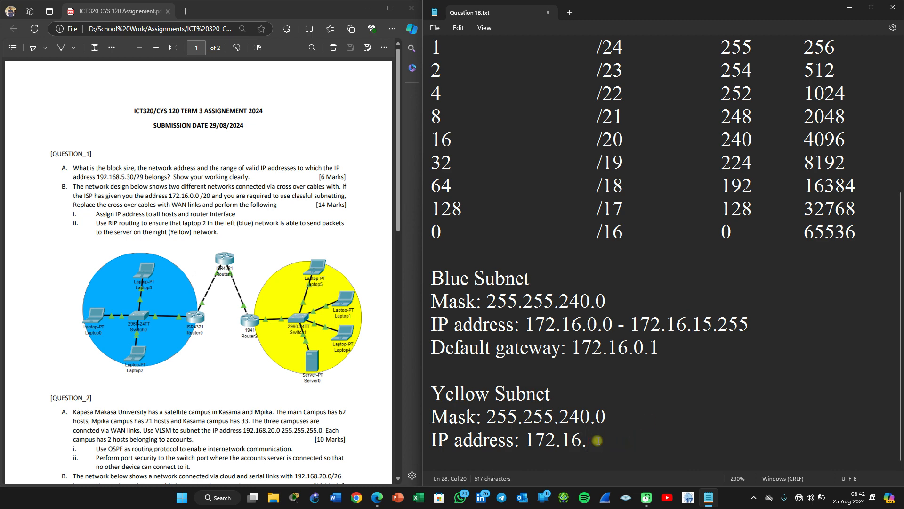
text(16.0)
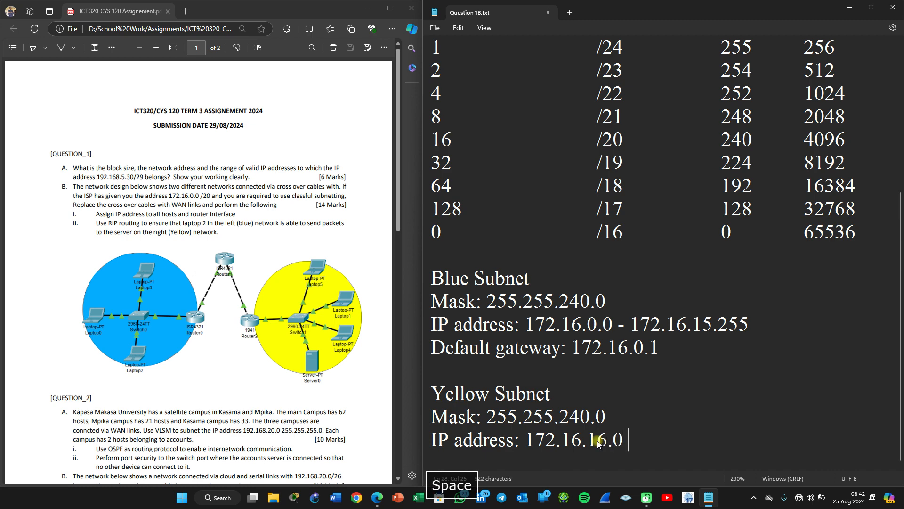
Step: Compare the third and last octets of the Blue Subnet's range with the Yellow Subnet's starting address
drag(712, 330, 698, 328)
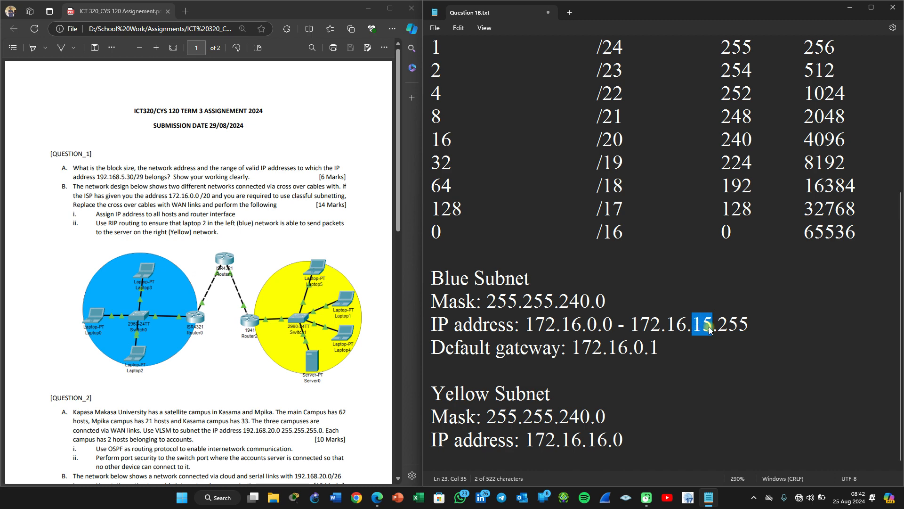
click(581, 326)
double_click(592, 325)
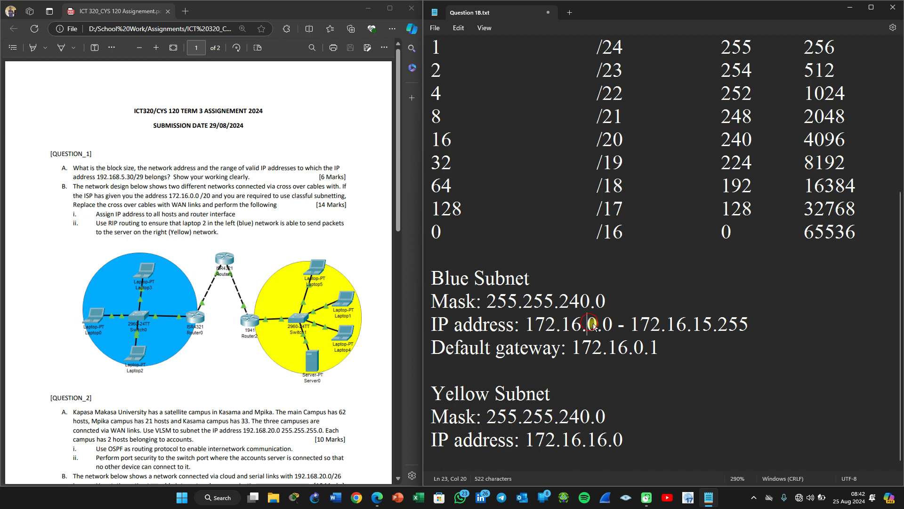
click(704, 325)
click(722, 325)
drag(722, 325, 747, 326)
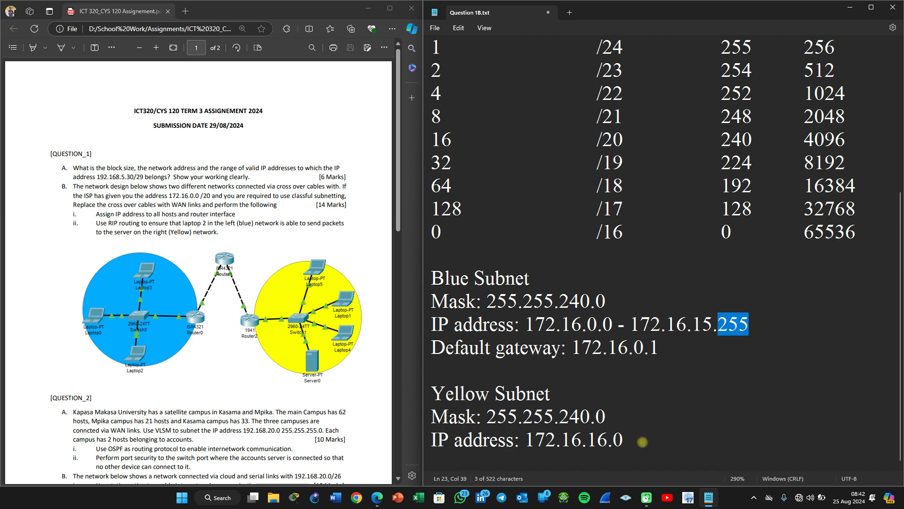
drag(587, 441, 607, 445)
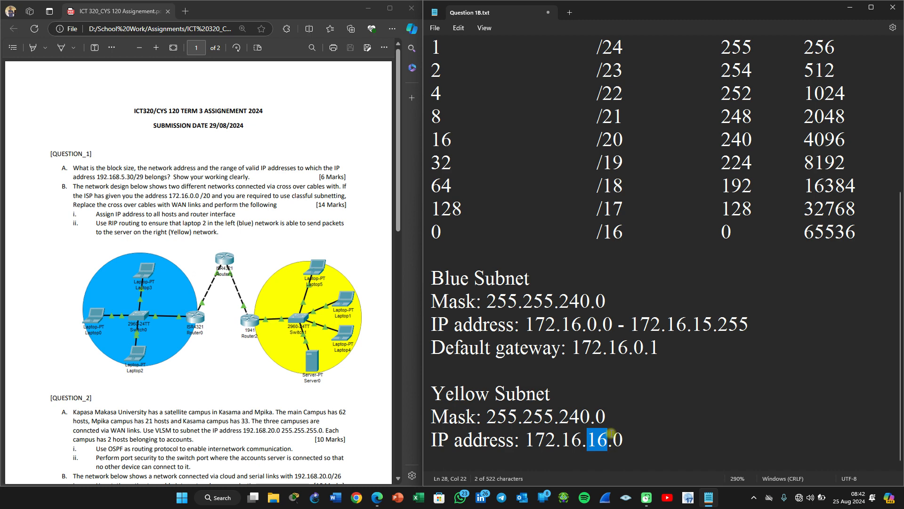
click(616, 441)
Step: Complete the Yellow Subnet's IP range with the end address 172.16.31.255, checking the block size of 16 in the table
click(634, 442)
text(-)
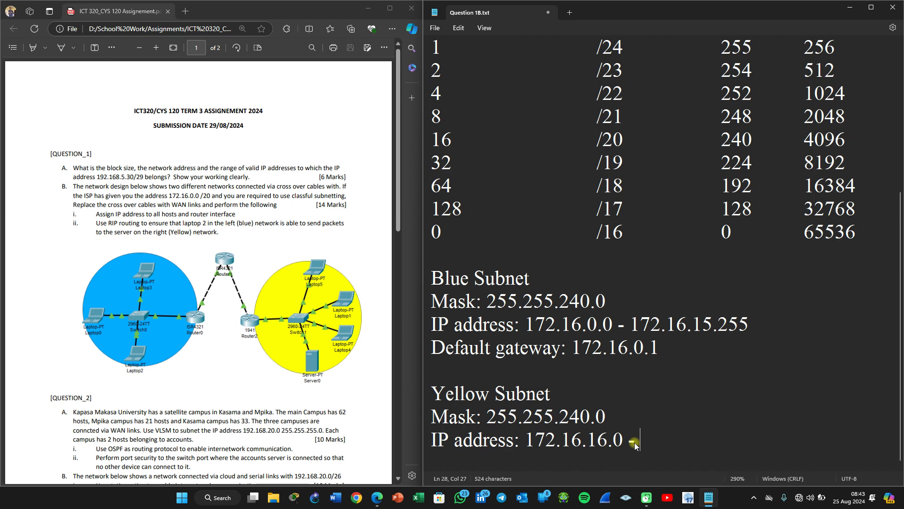
text(172.16)
key(F9)
text(.16.)
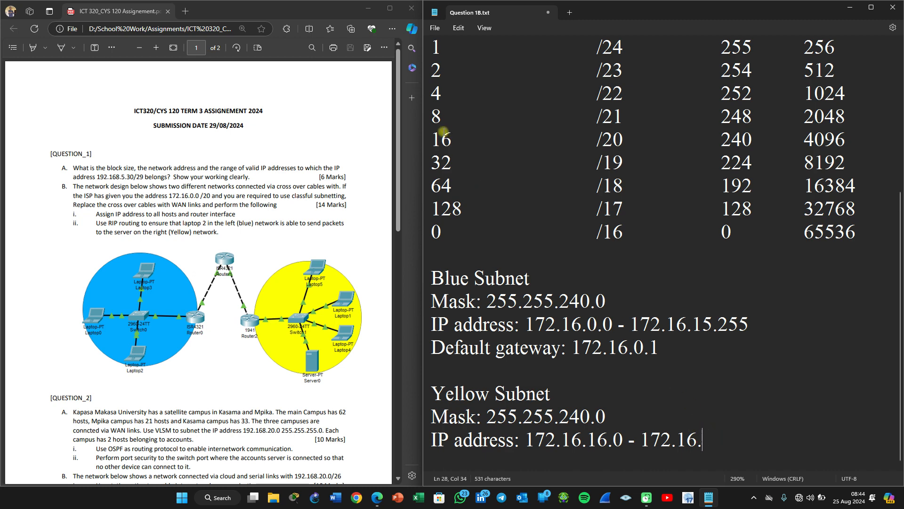
click(432, 139)
drag(433, 139, 443, 139)
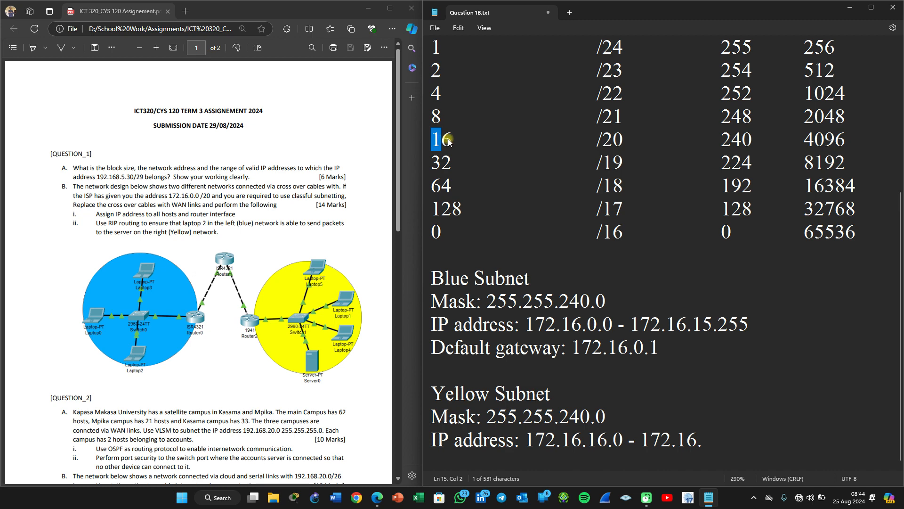
drag(586, 439, 606, 443)
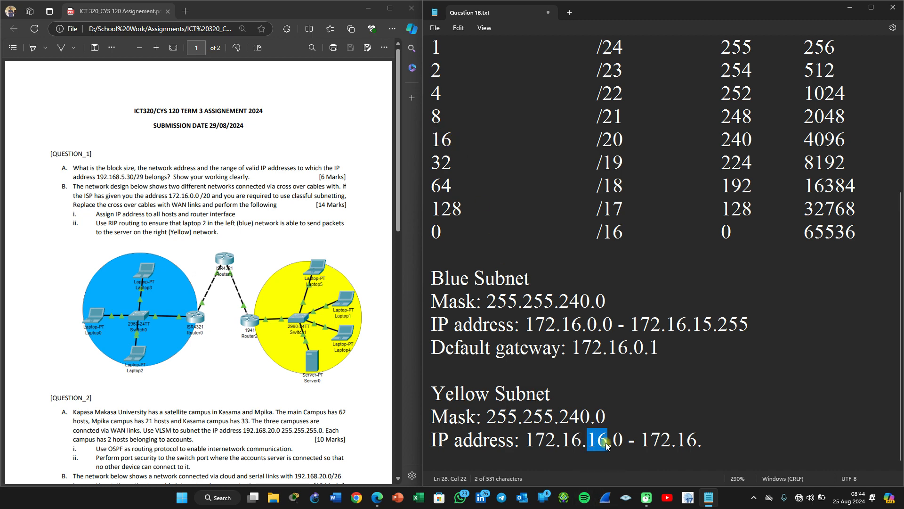
click(709, 443)
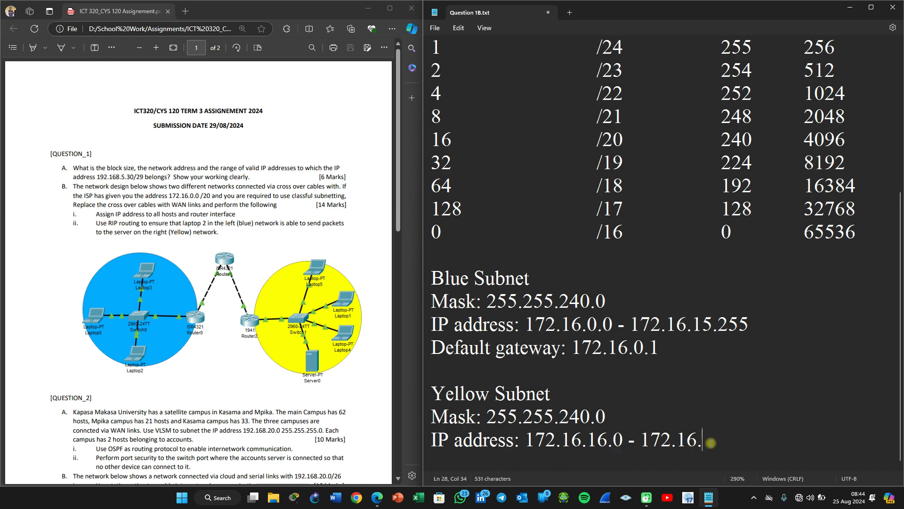
text(31.255)
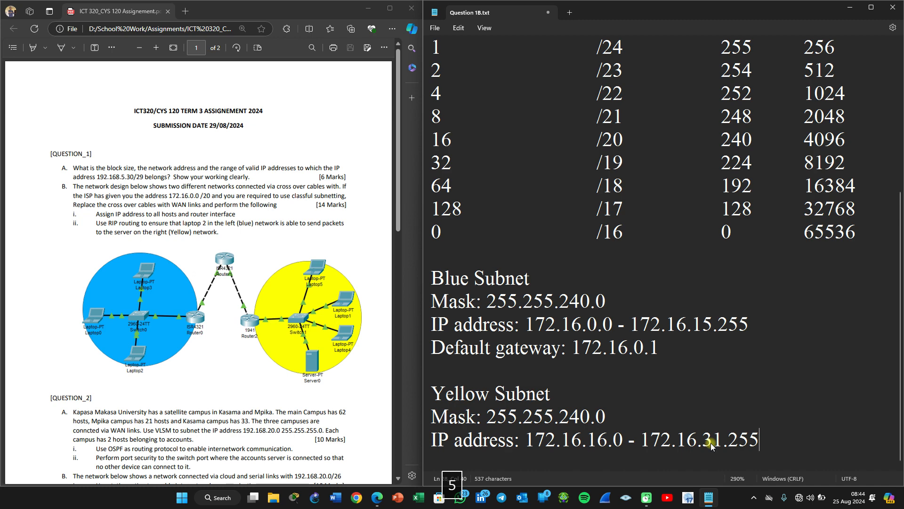
Step: Highlight the end addresses of both subnets and append "/20" to the Yellow and Blue Subnet IP ranges
drag(752, 325, 645, 324)
drag(759, 440, 644, 434)
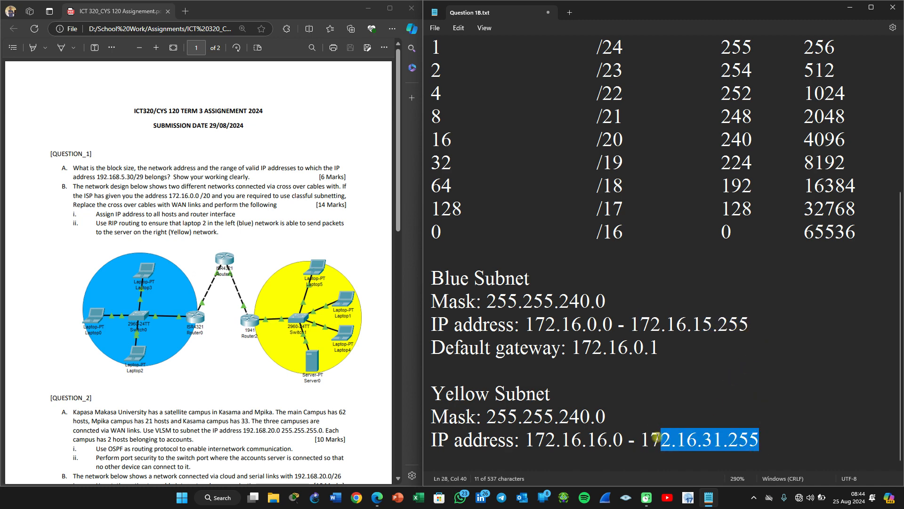
click(640, 436)
click(529, 393)
click(775, 444)
text(/2)
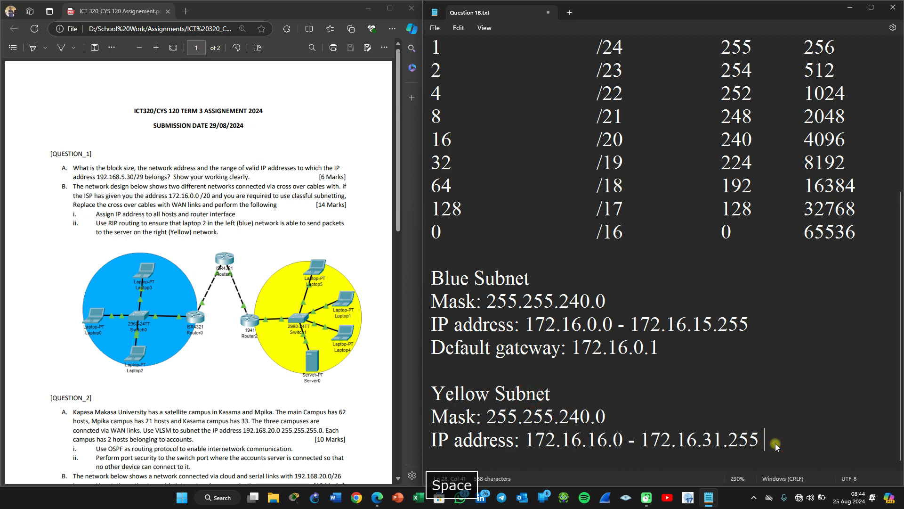
text(0)
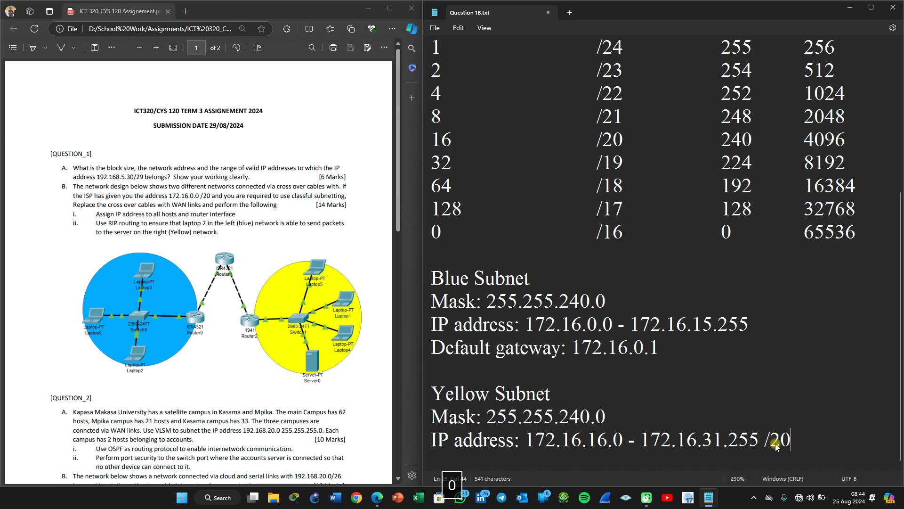
click(763, 325)
text(/20)
click(808, 436)
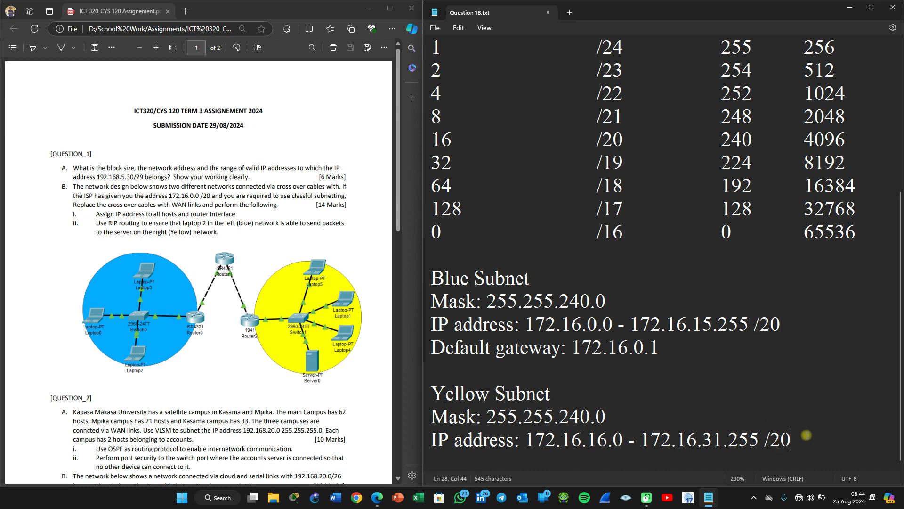
Step: Add the line "Default gateway: 172.16.16.1" below the Yellow Subnet's IP range
key(Return)
text(Defau)
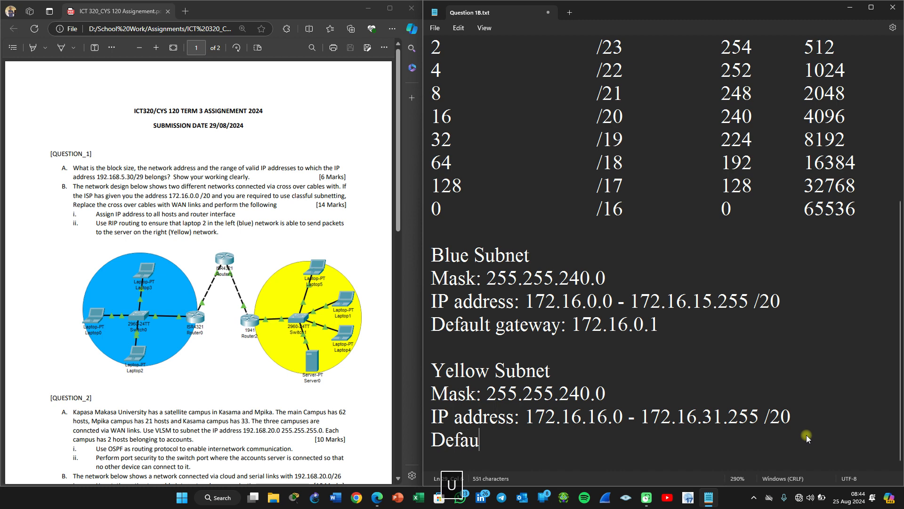
text(lt gatew)
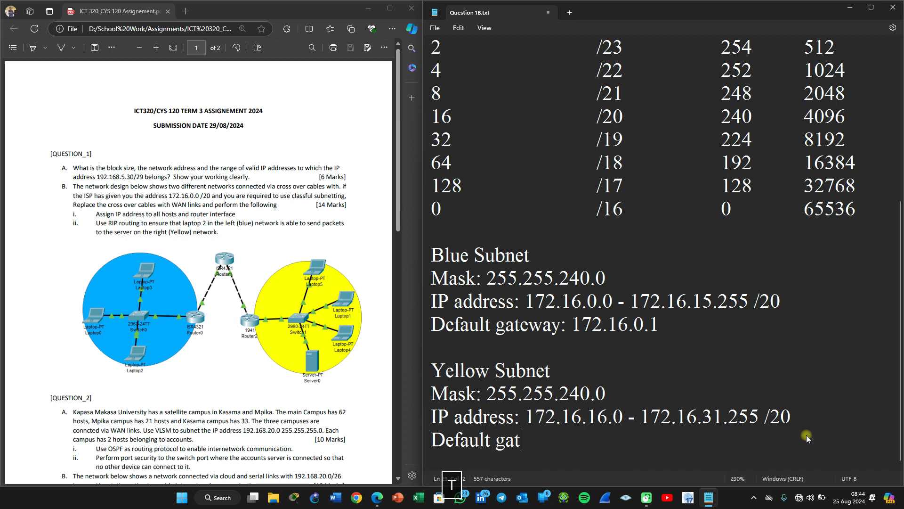
key(Caps_Lock)
text(ay)
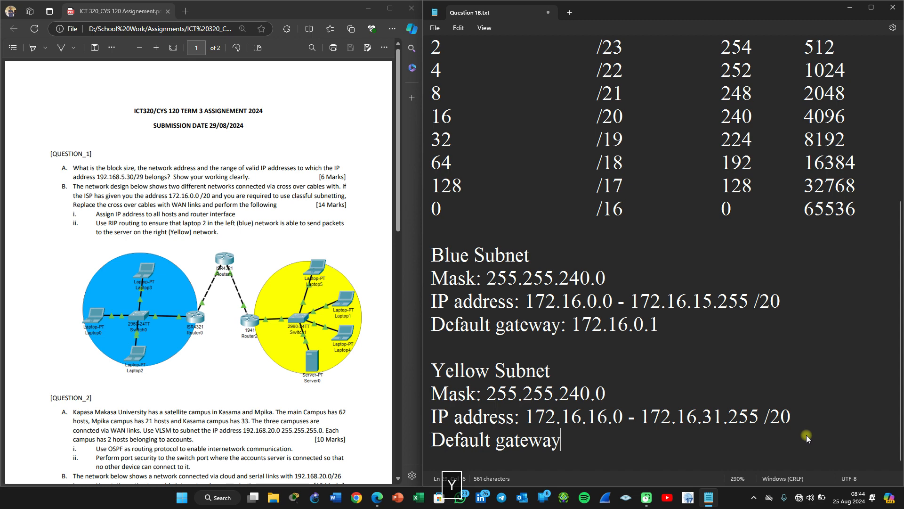
text(: 172)
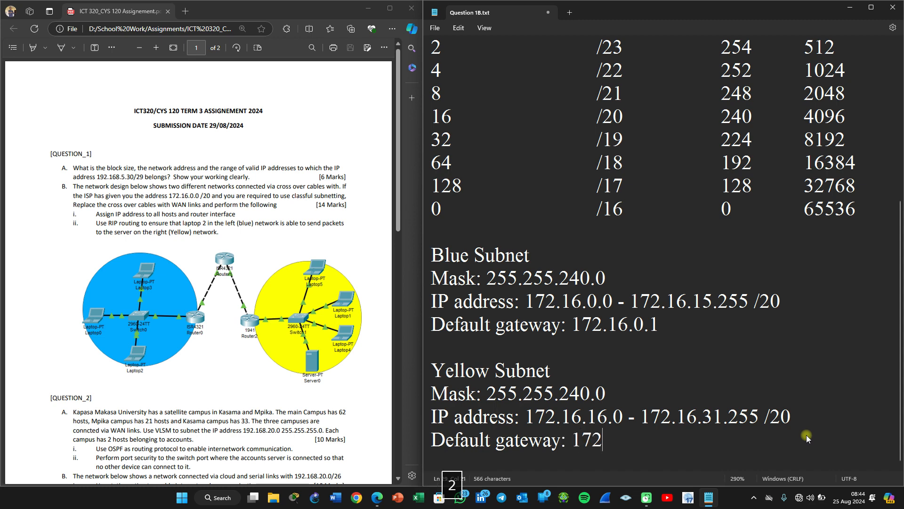
text(.16.16.1)
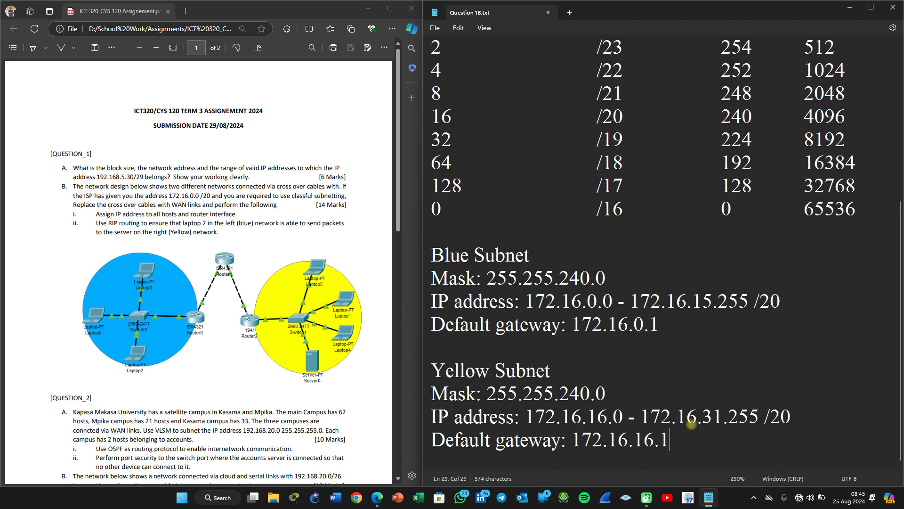
Step: Add a "Routers" heading below the Yellow Subnet section, separated by a blank line
key(Return)
key(Return)
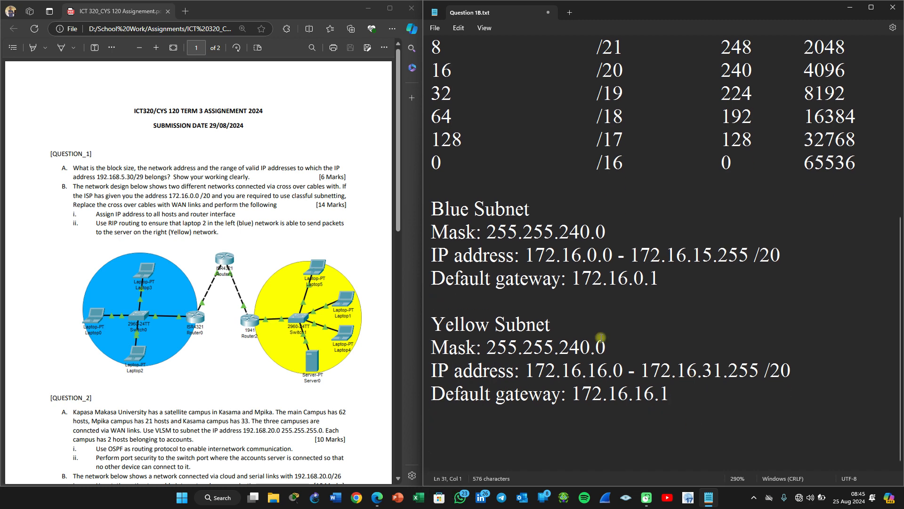
key(F9)
click(507, 439)
text(R)
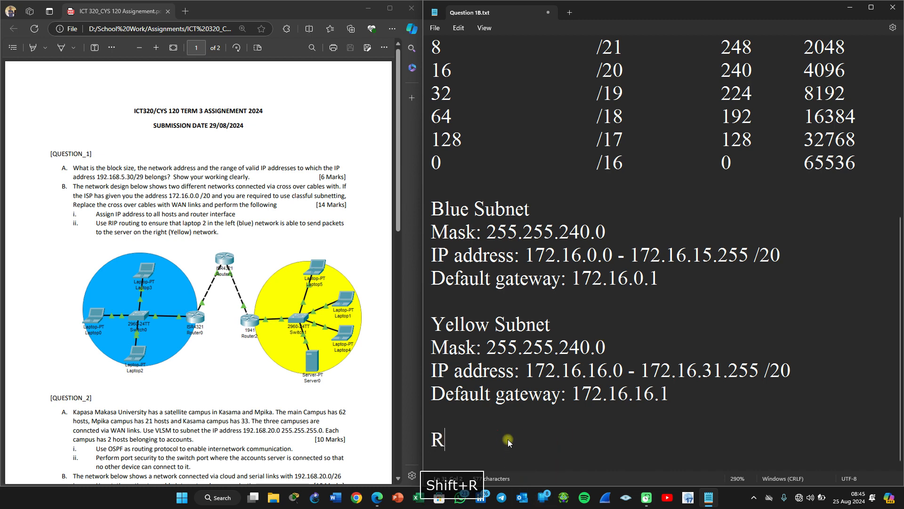
text(outers)
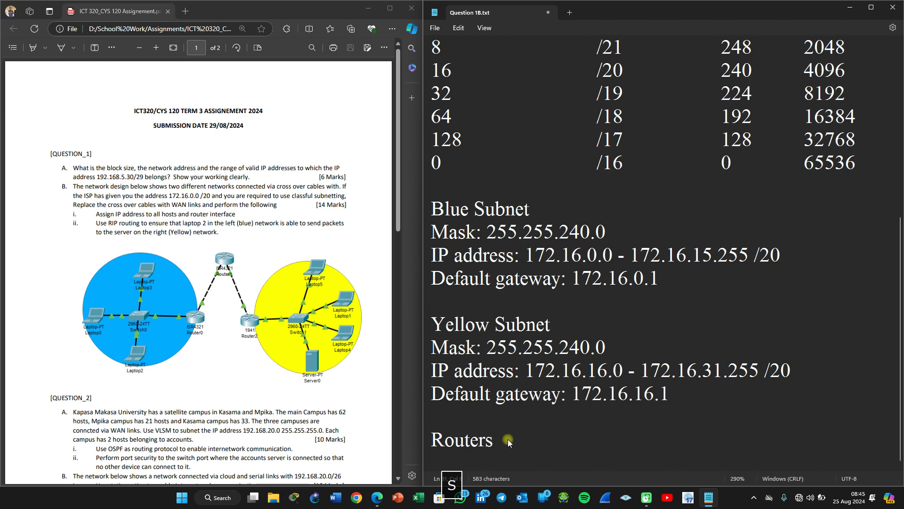
Step: Add the subheading "Router 0 to Router 1" below the "Routers" heading, separated by a blank line
key(BackSpace)
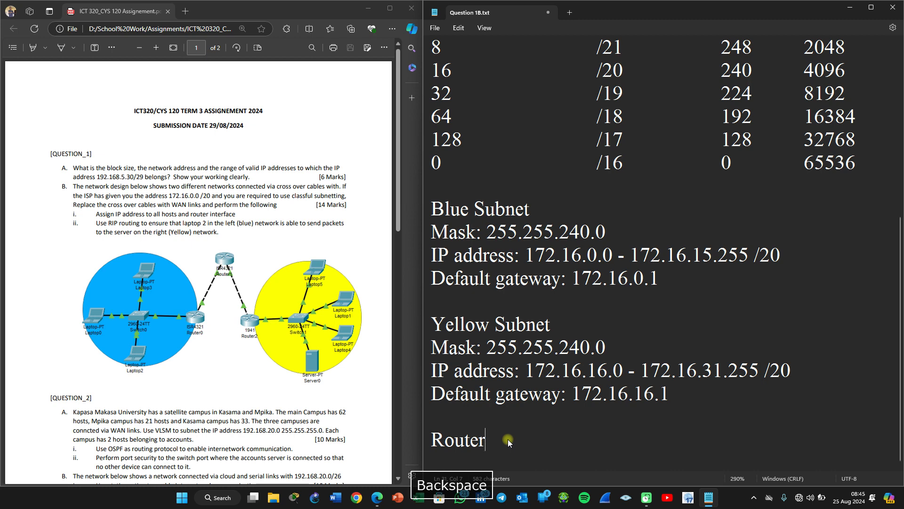
text(s)
key(Return)
key(Return)
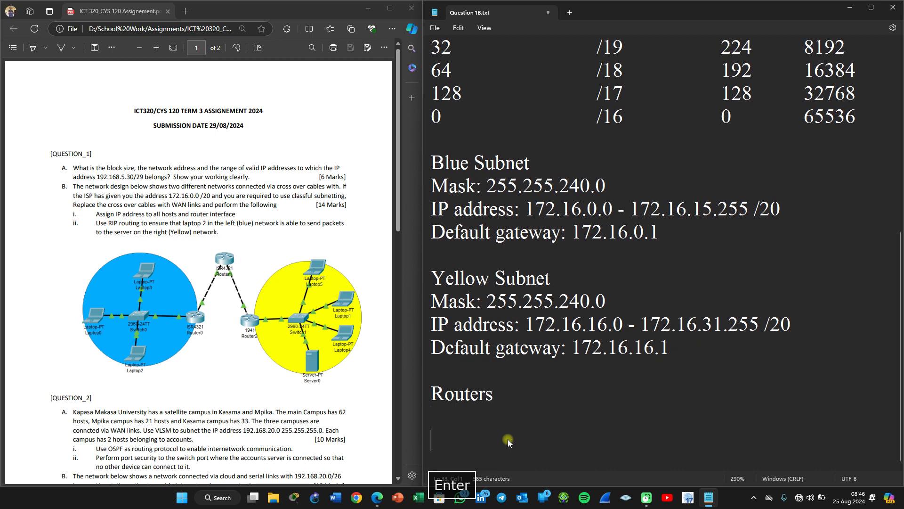
text(R)
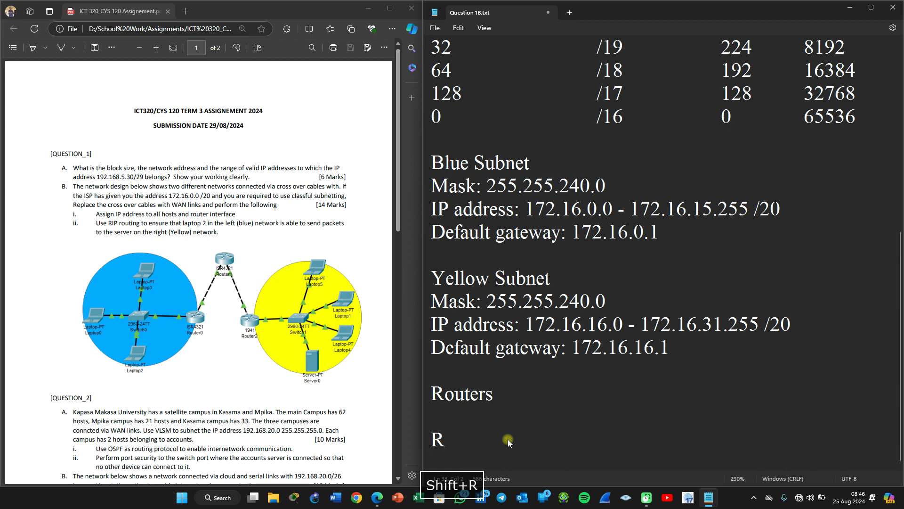
text(out)
text(e)
key(BackSpace)
text(ter 0 to R)
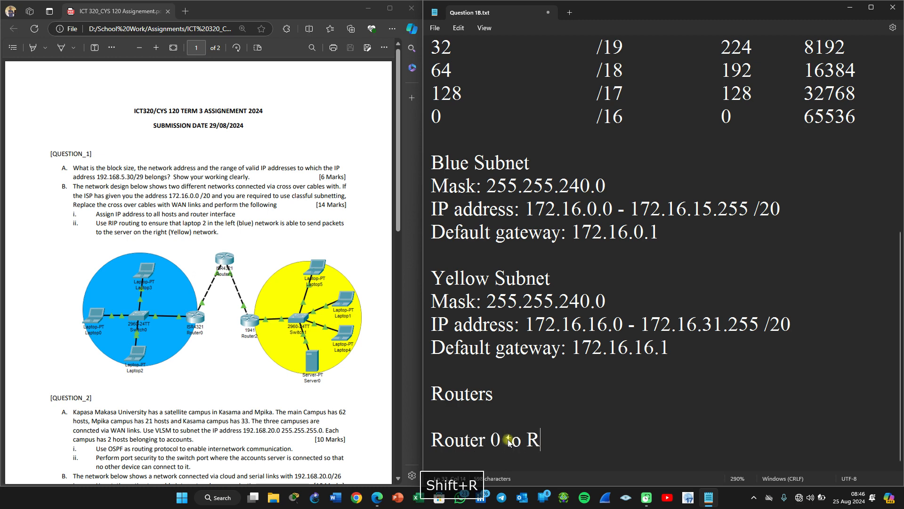
text(outer 1)
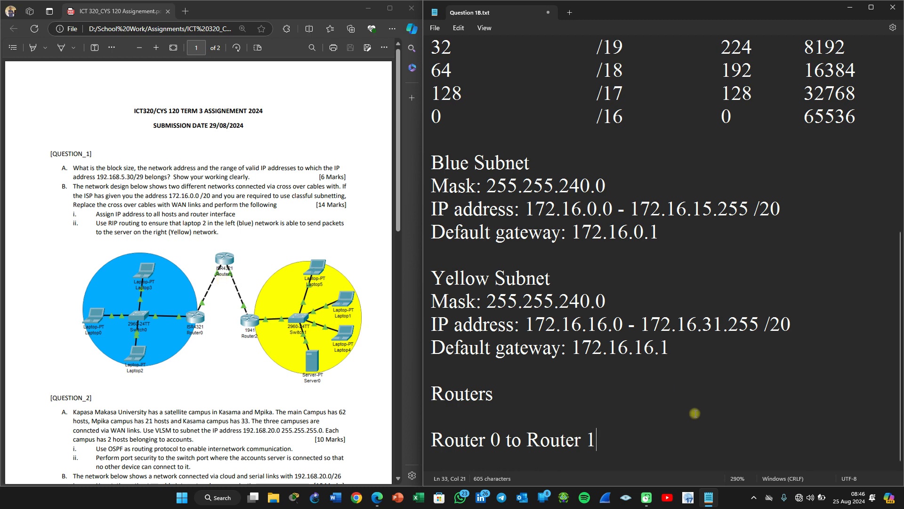
Step: Add "Mask: 255.255.240.0" under Router 0 to Router 1 and start its IP address line with 172.16.32.0, following on from the Yellow Subnet's range
key(Return)
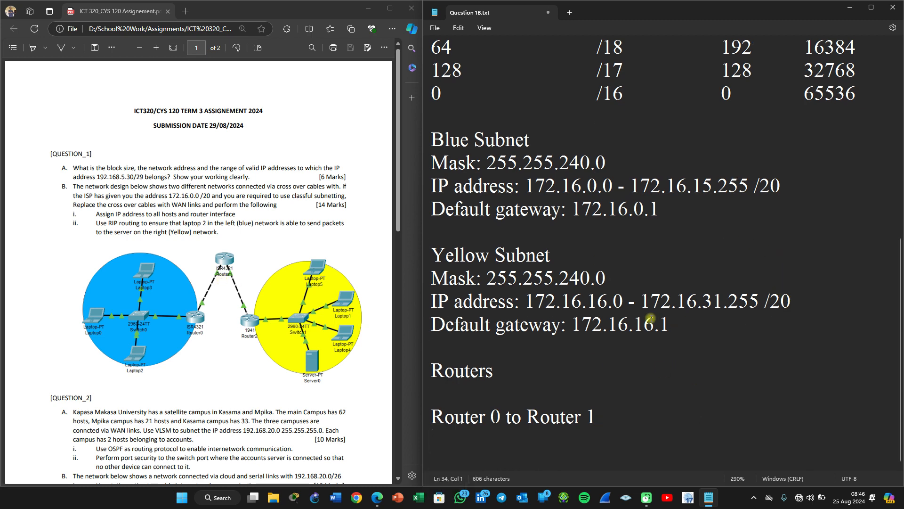
text(Mask: 255.255.240.0)
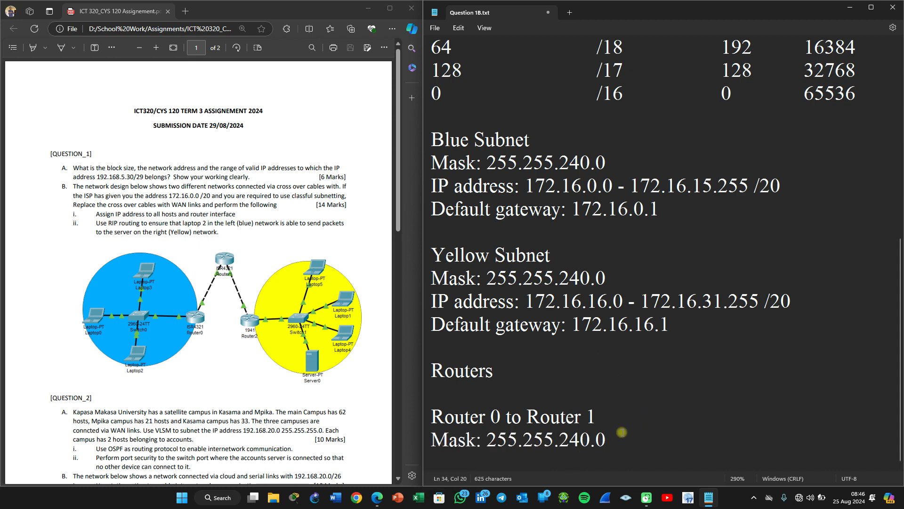
key(Return)
text(IP address: )
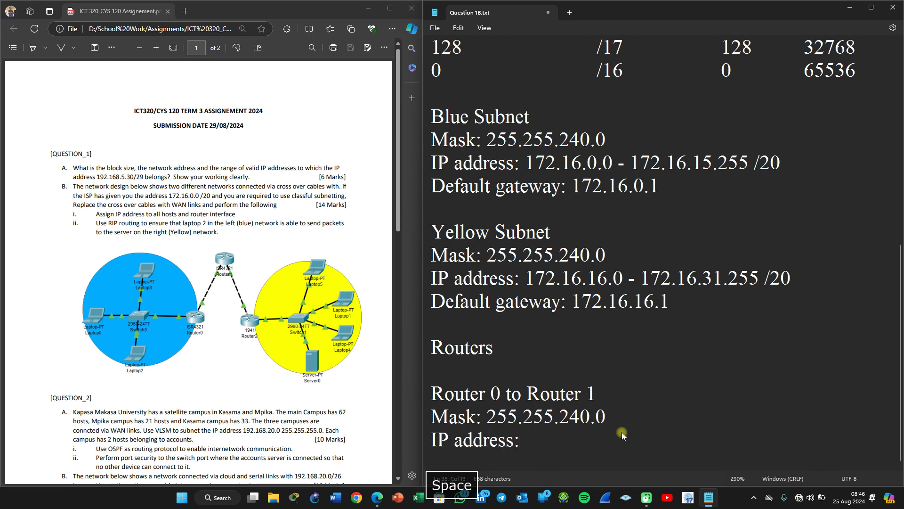
text(17)
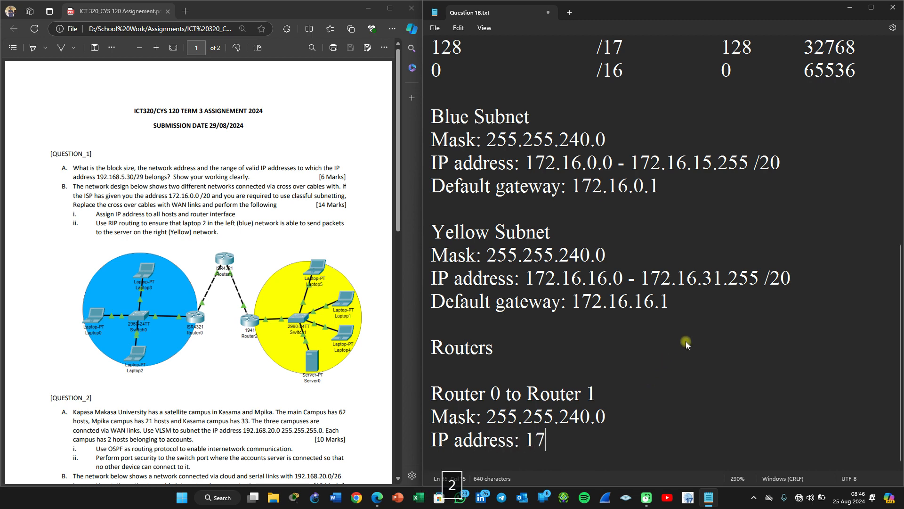
text(2.16.)
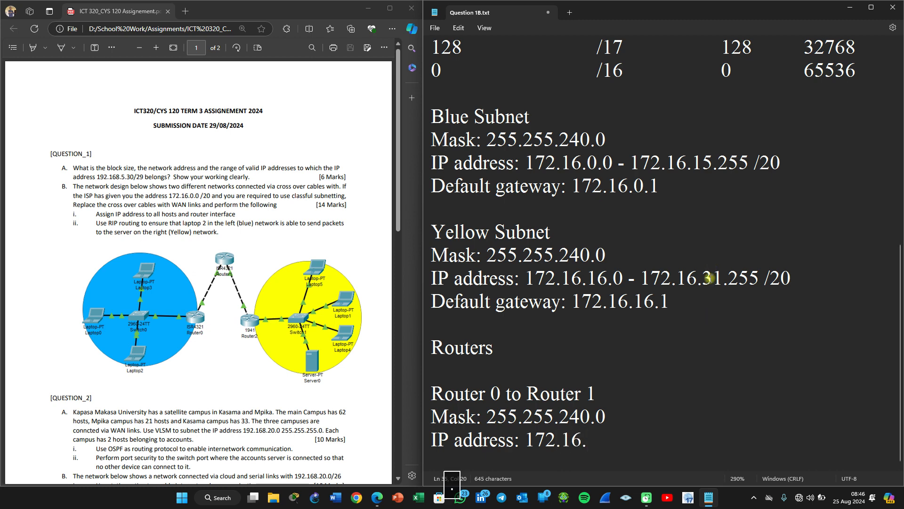
drag(702, 278, 722, 282)
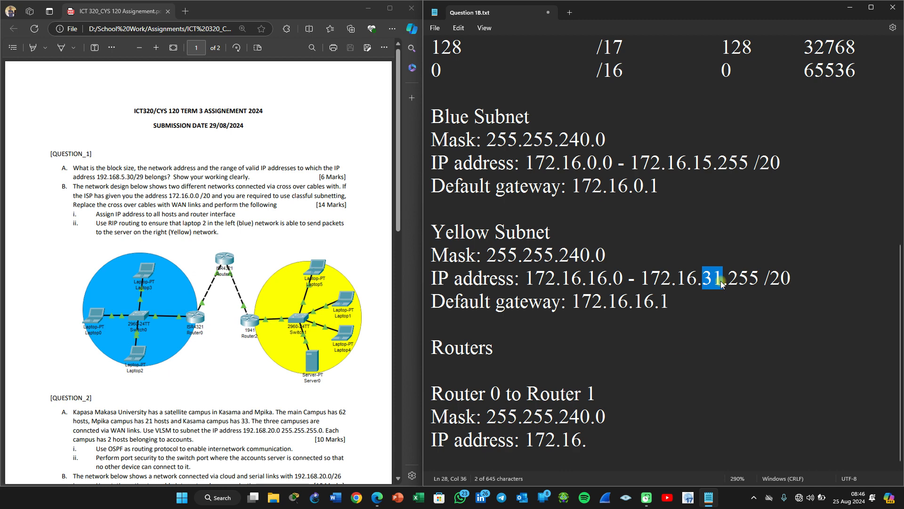
click(599, 443)
text(32.0)
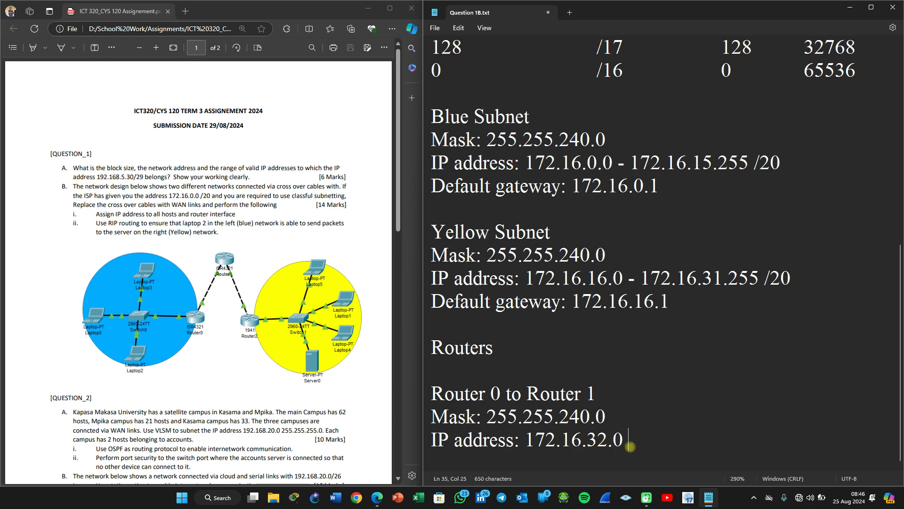
Step: Complete the Router 0 to Router 1 IP range with the end address 172.16.47.255 and "/20"
text(- )
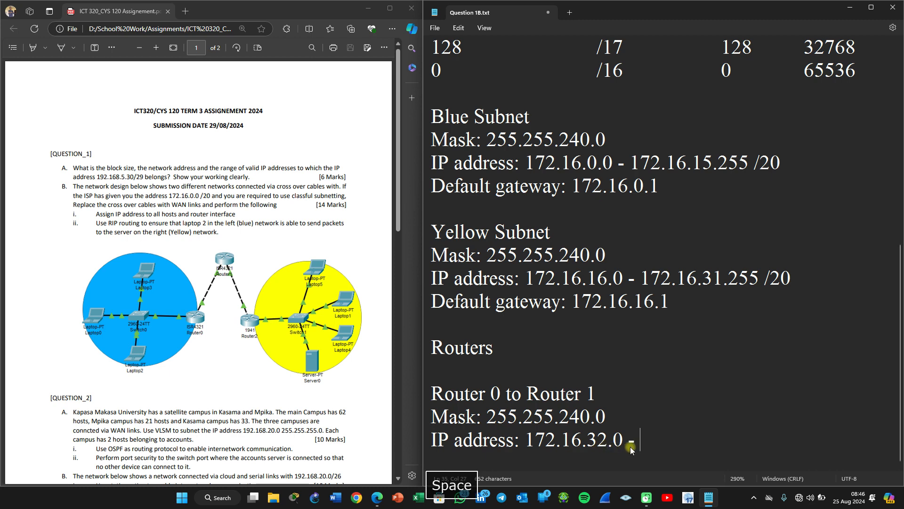
text(172.16)
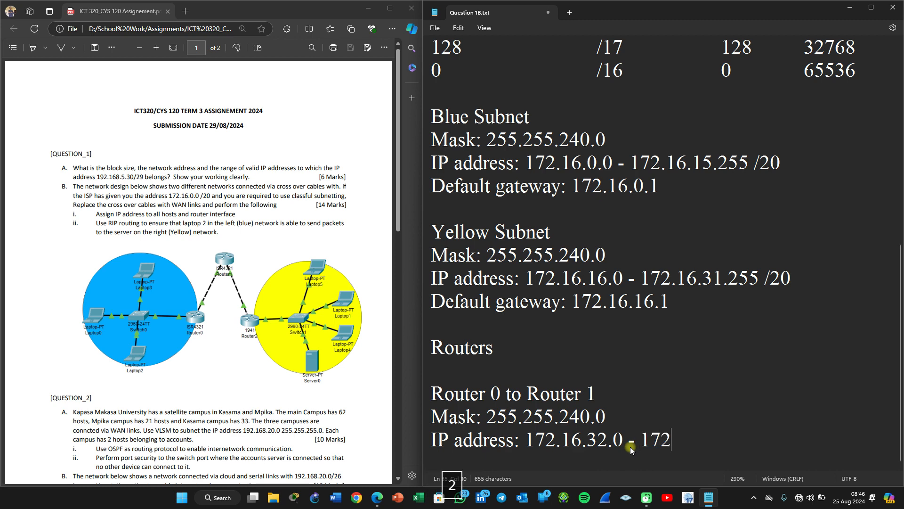
text(.)
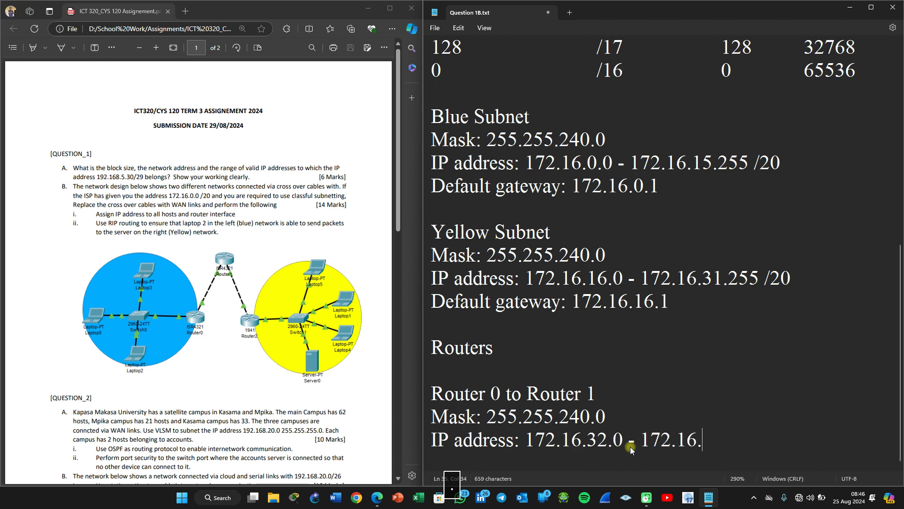
text(47.255 )
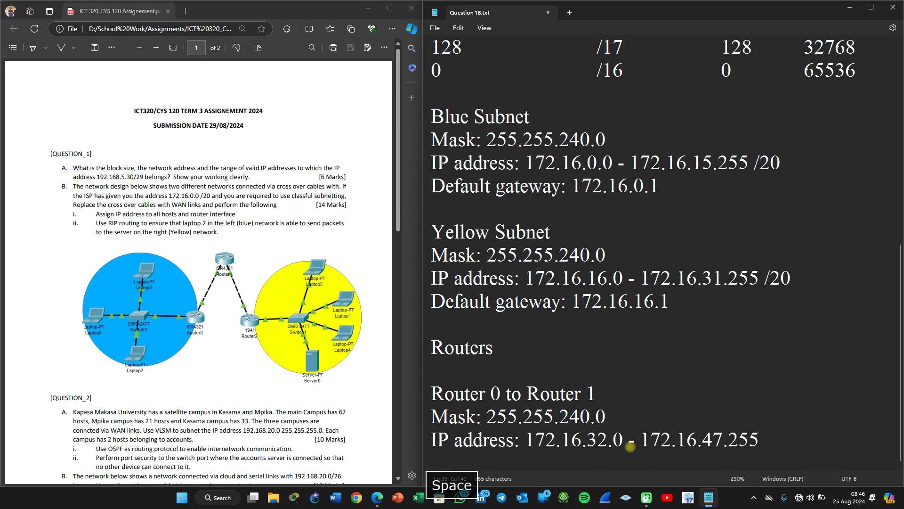
text(/20)
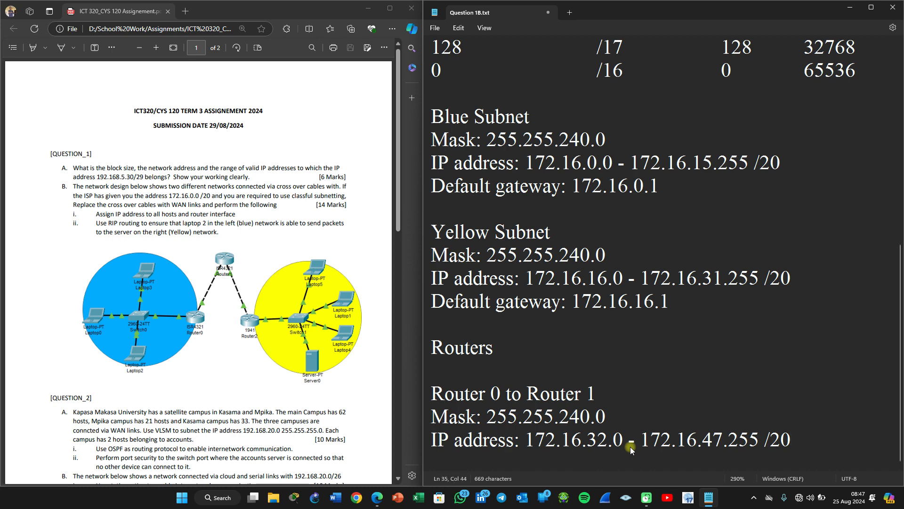
key(Return)
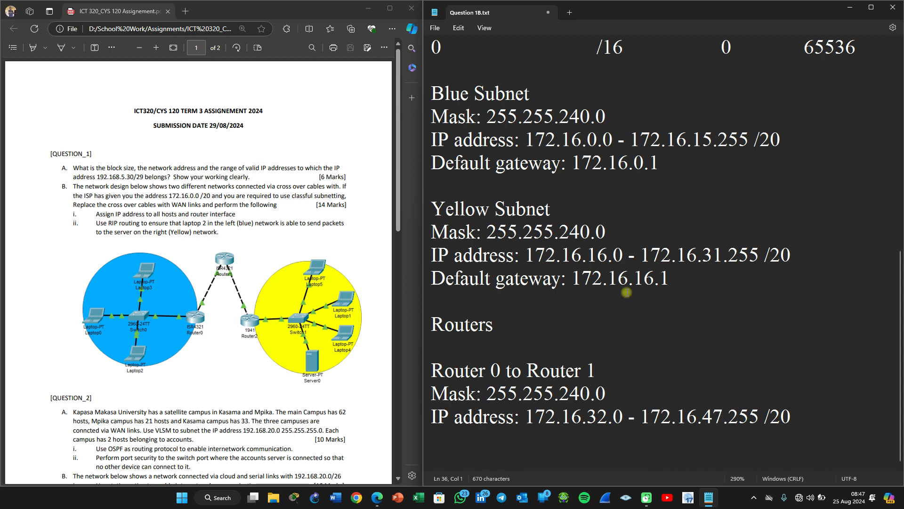
Step: Highlight the Yellow Subnet and Router 0 to Router 1 entries, and add the subheading "Router 1 to Router 2" below them after a blank line
drag(669, 281, 431, 209)
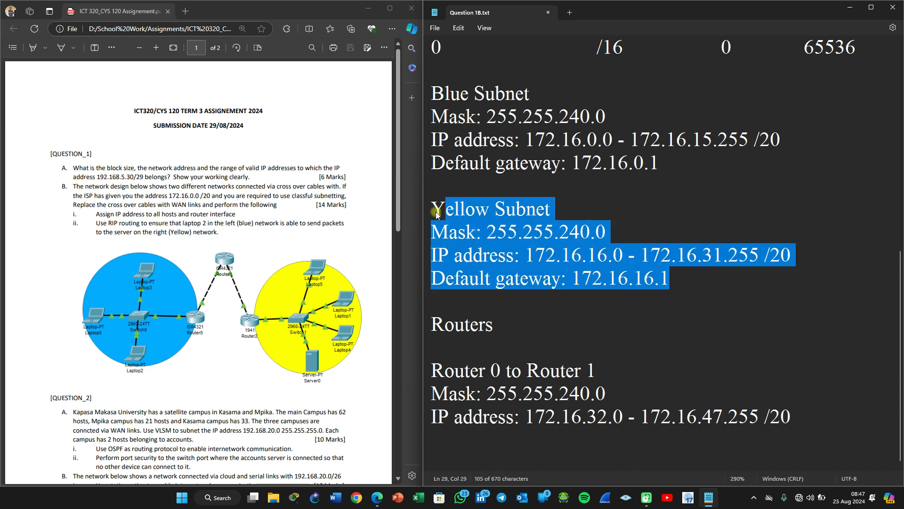
drag(465, 374, 658, 420)
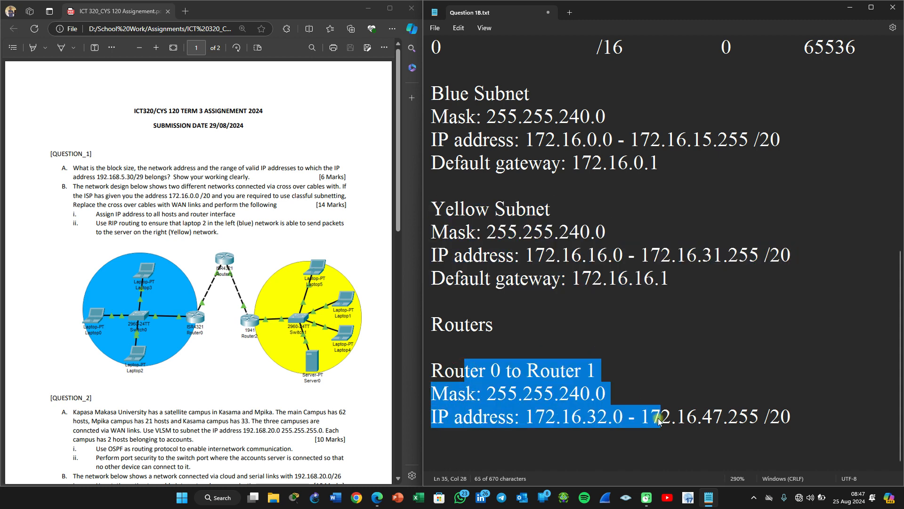
click(619, 450)
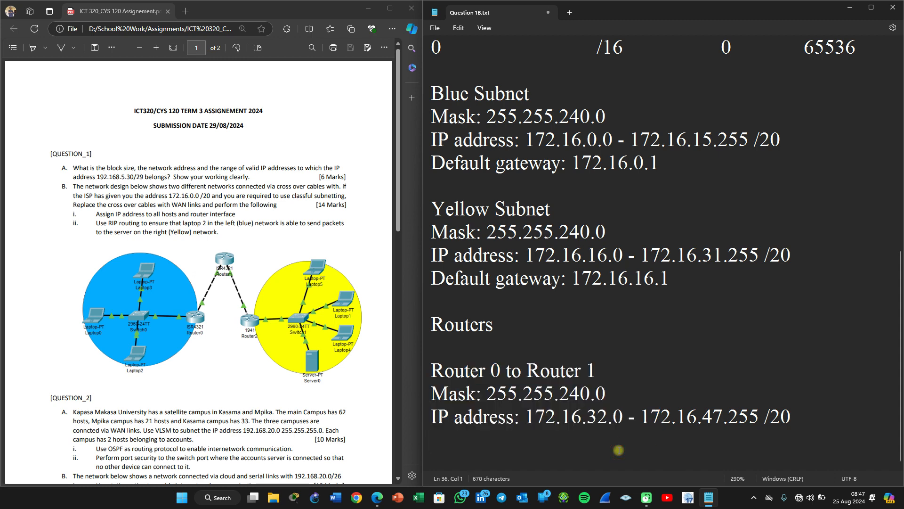
key(Return)
text(Rou)
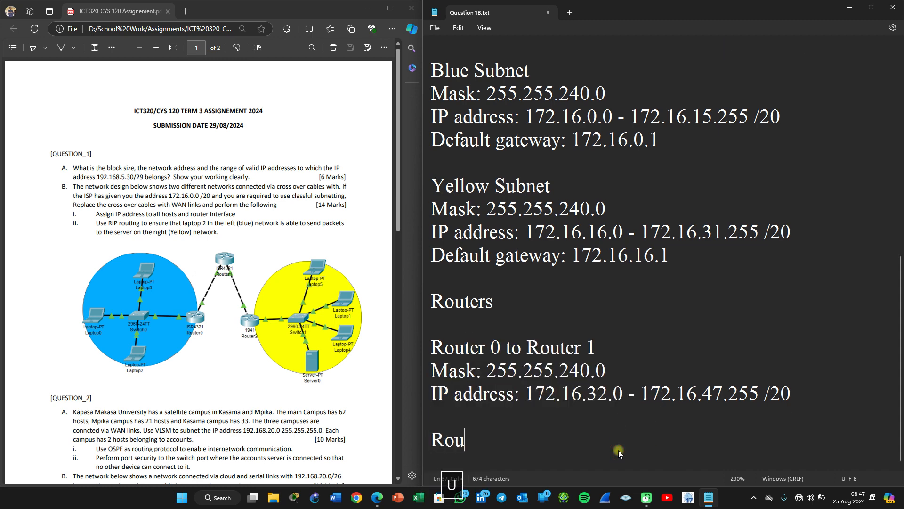
text(ter 1 to Router 2)
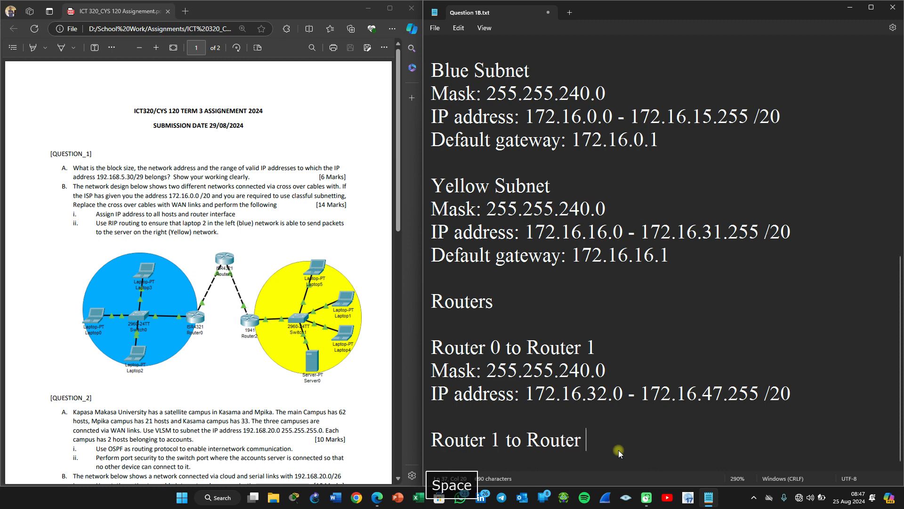
Step: Add "Mask: 255.255.240.0" under Router 1 to Router 2 and start its IP address line with 172.16.48.0, checking the previous range's end
key(Return)
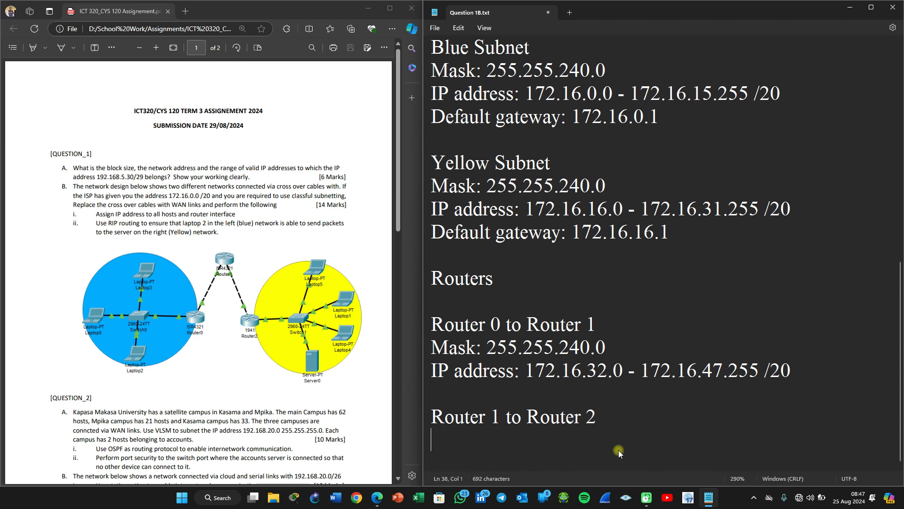
text(Mask: 255.255.240.0)
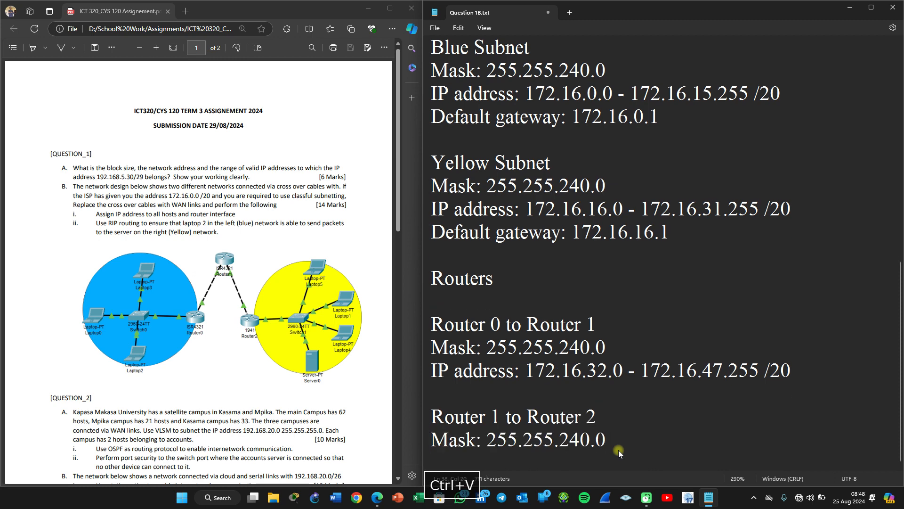
key(Return)
text(IP address)
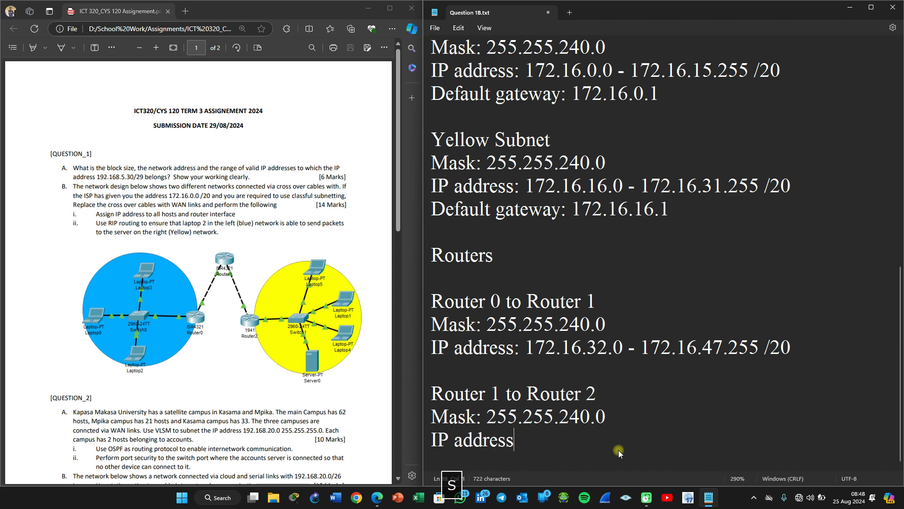
text(:172.16)
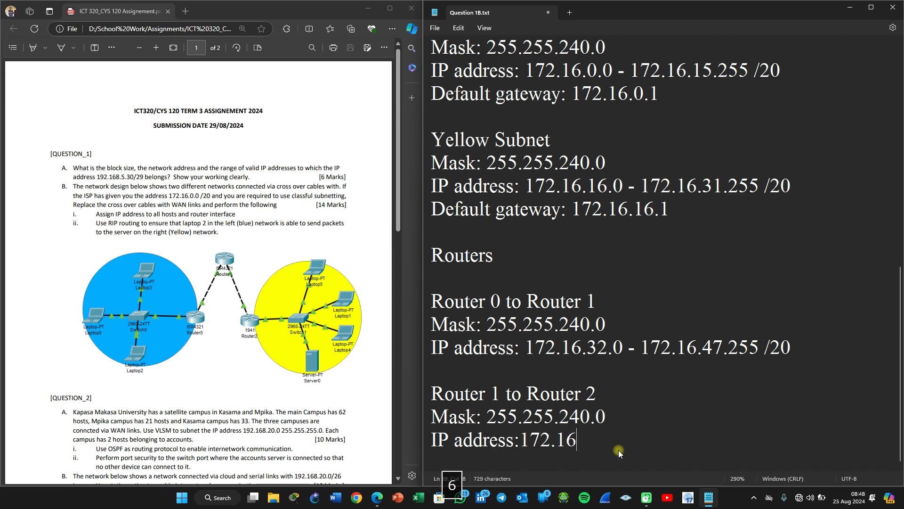
text(.48)
click(704, 351)
double_click(704, 351)
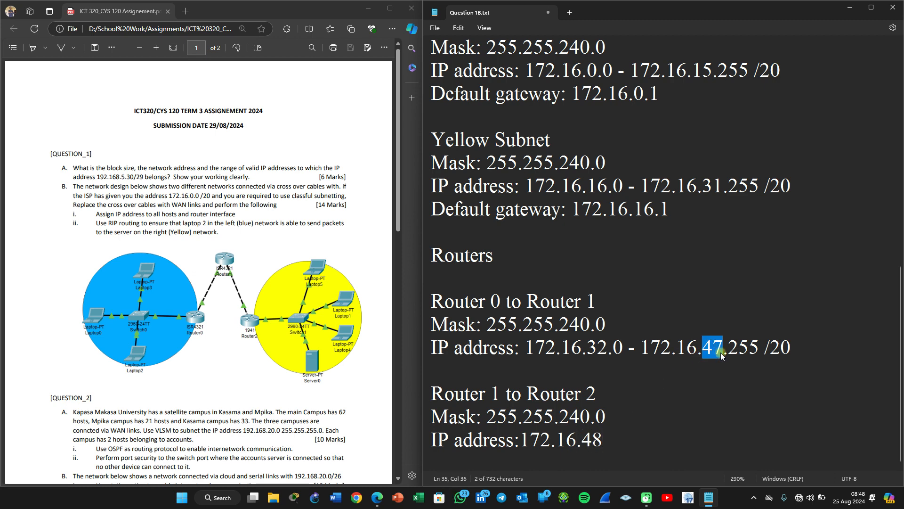
click(607, 439)
text(.0 )
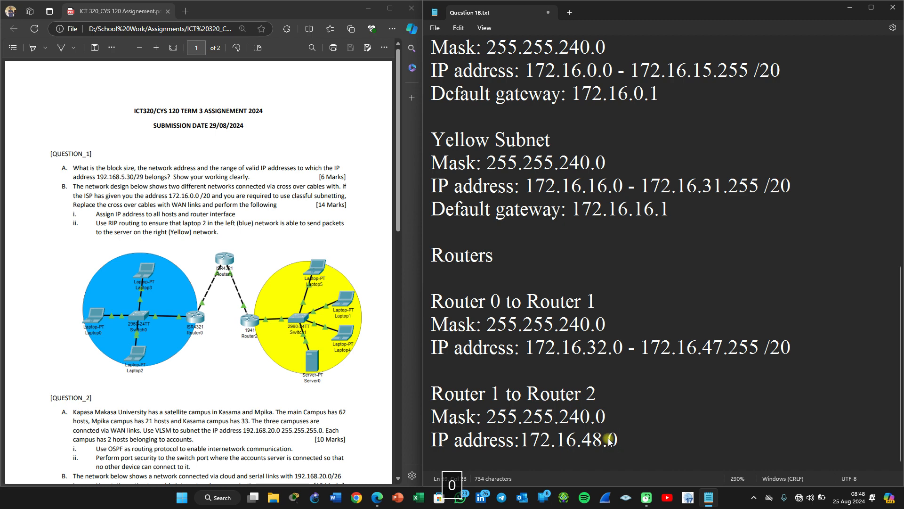
Step: Complete the Router 1 to Router 2 IP range with the end address 172.16.63.255 and "/20"
text(t)
key(BackSpace)
text(- 172.16.)
key(F9)
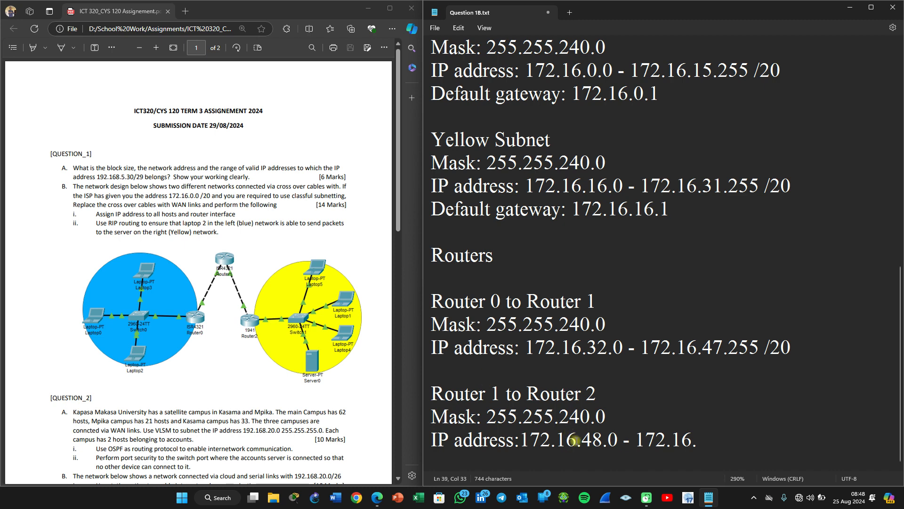
drag(582, 440, 592, 440)
text(63.255)
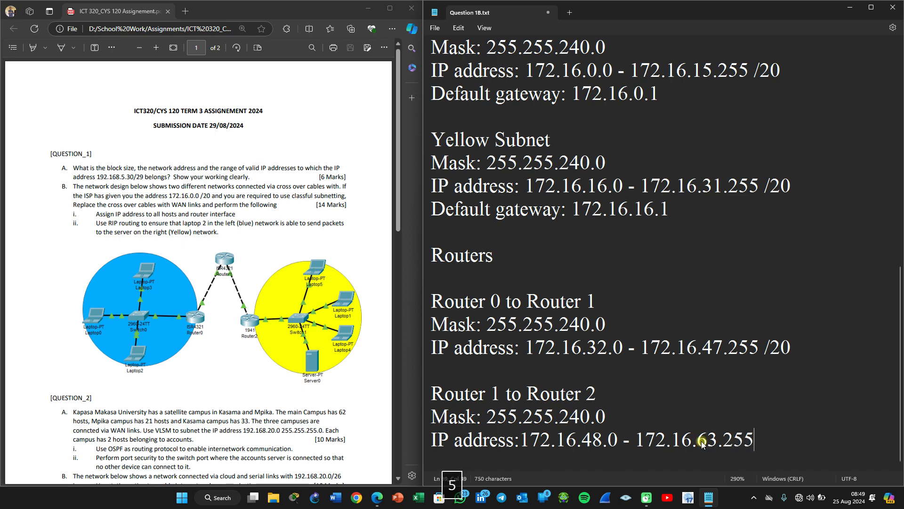
text(/)
key(BackSpace)
text(/20)
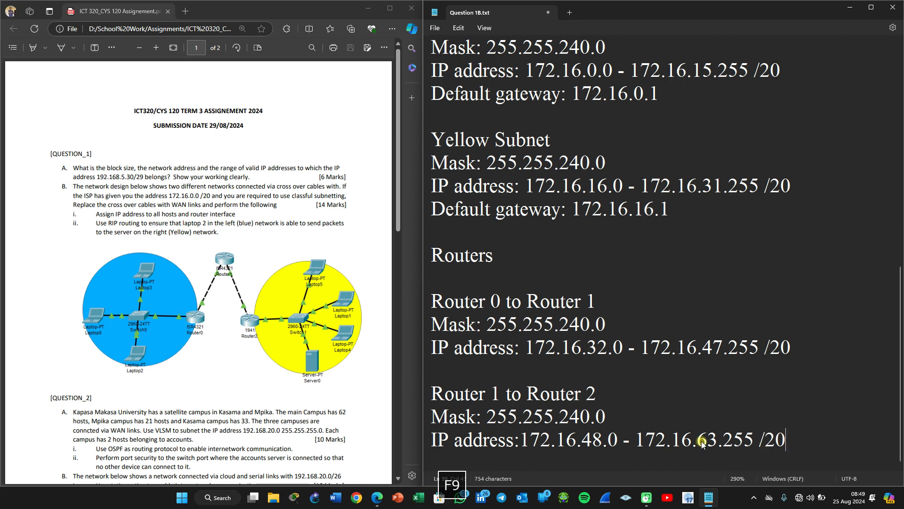
key(Return)
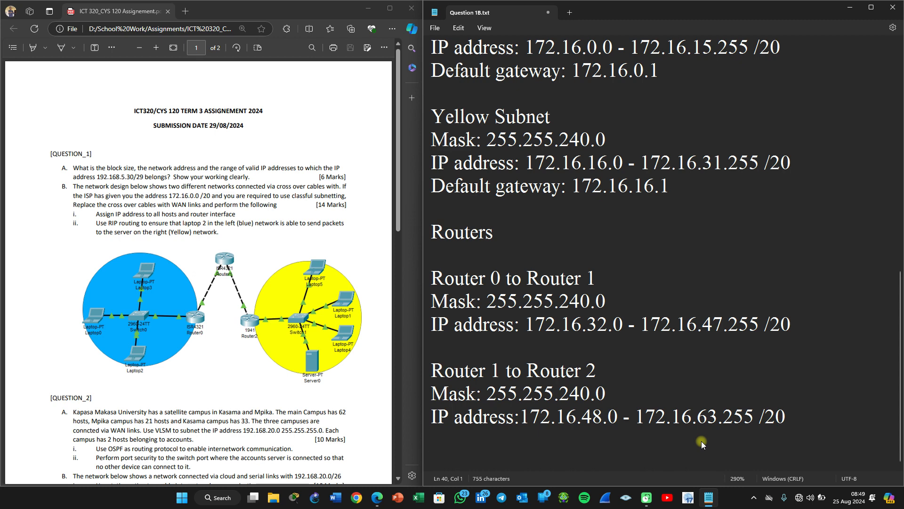
Step: Bring the assignment PDF in Microsoft Edge up beside the empty Cisco Packet Tracer workspace
key(F9)
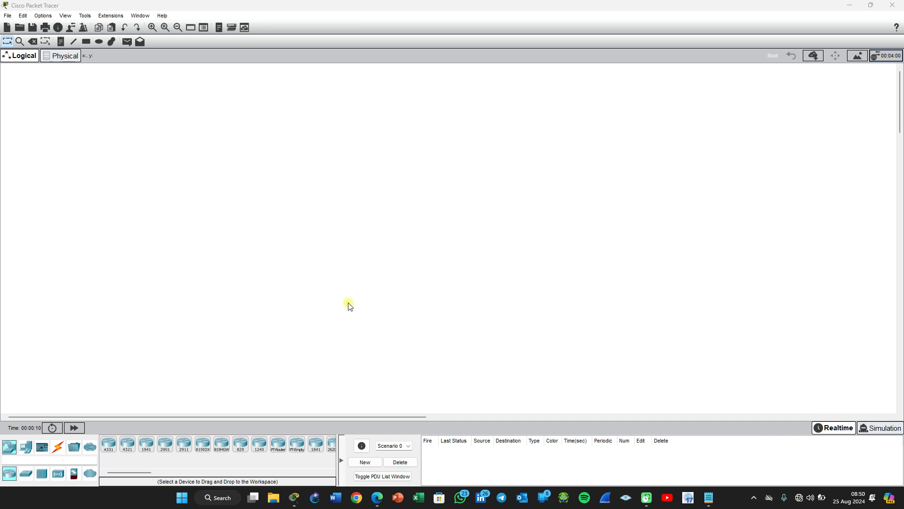
click(376, 502)
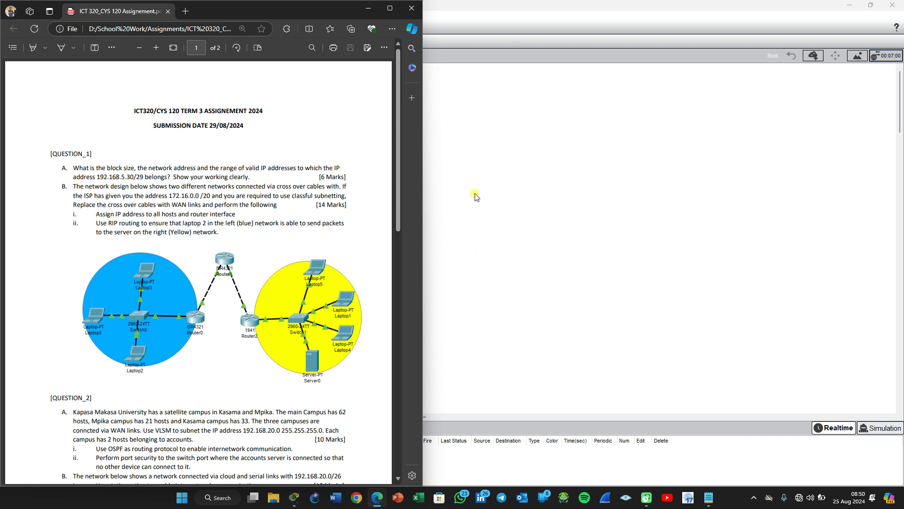
Step: Move the assignment PDF window over the workspace to view the Question 1B diagram alongside the device palette
key(F9)
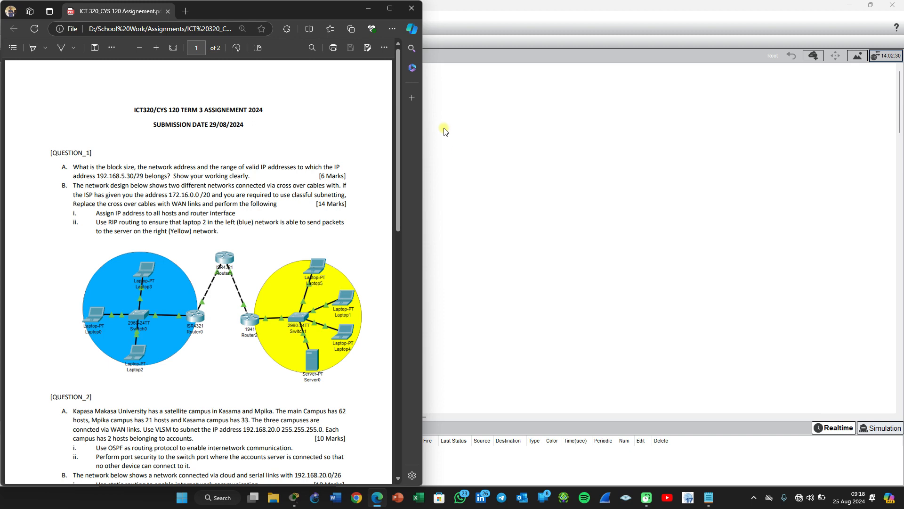
drag(323, 19, 598, 27)
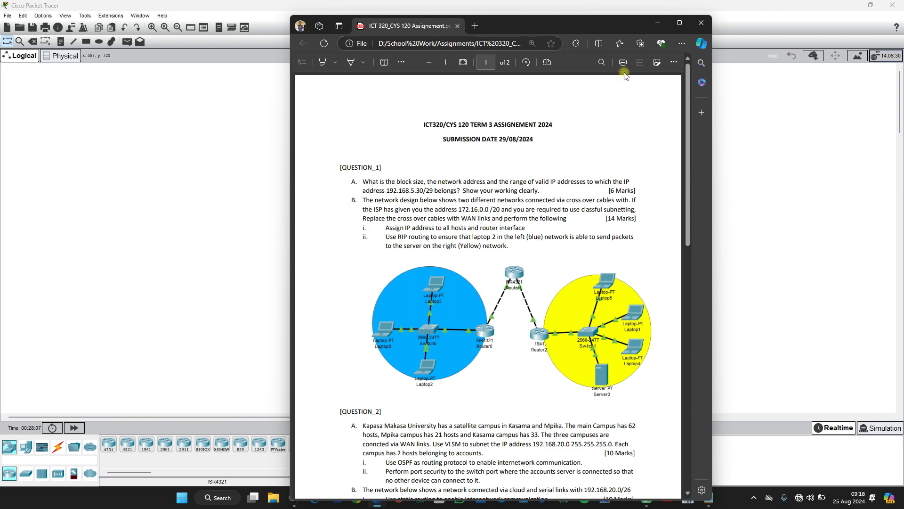
drag(596, 22, 475, 30)
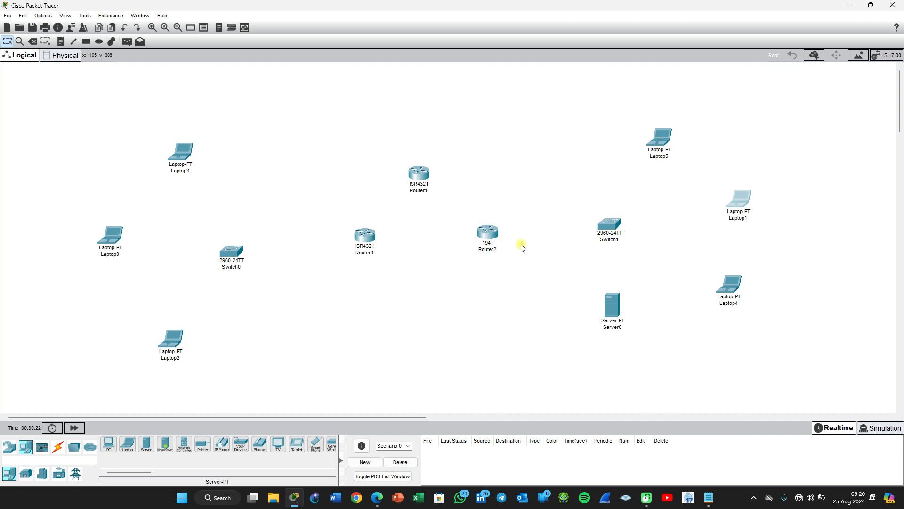
Step: Connect Switch0's GigabitEthernet0/1 to Router0's GigabitEthernet0/0/1 with a copper straight-through cable
click(58, 448)
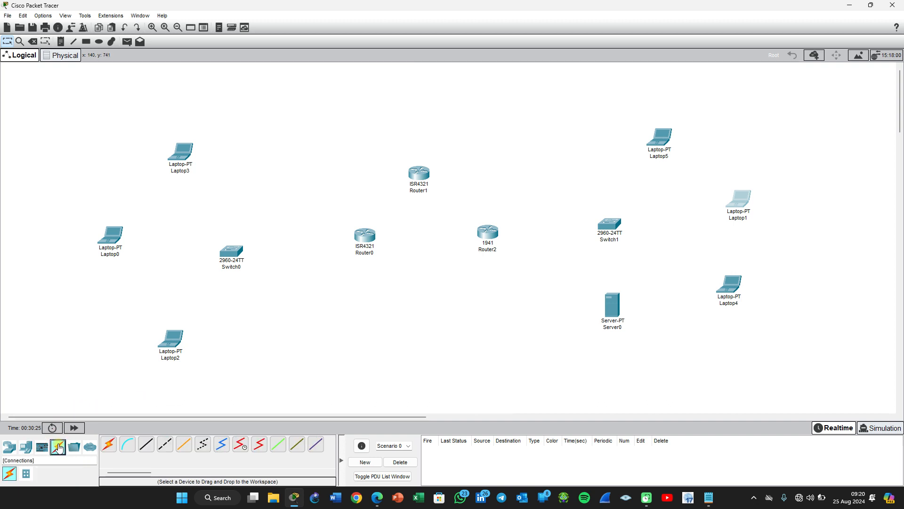
ctrl+click(147, 449)
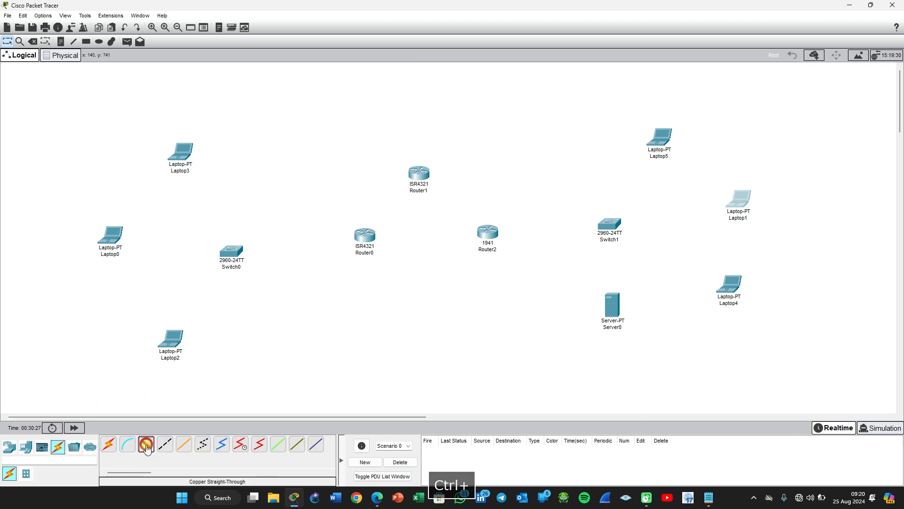
click(234, 252)
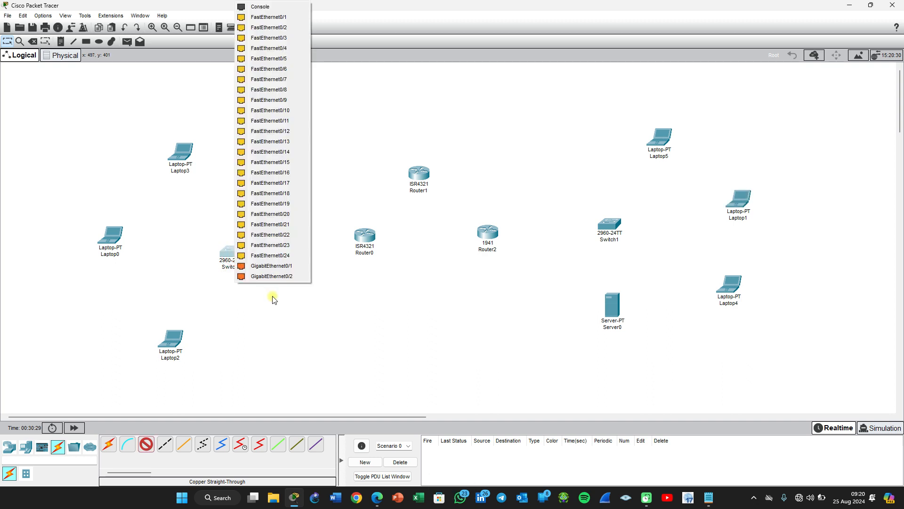
click(276, 265)
click(366, 235)
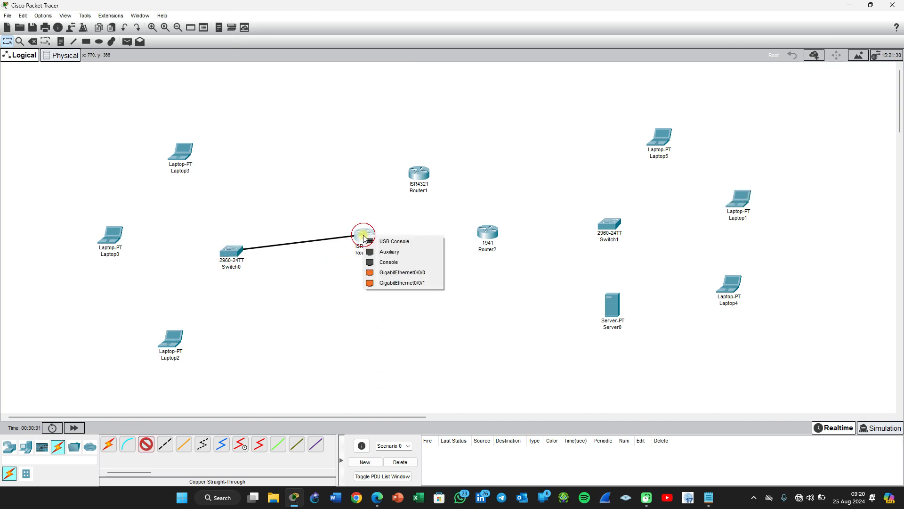
click(400, 283)
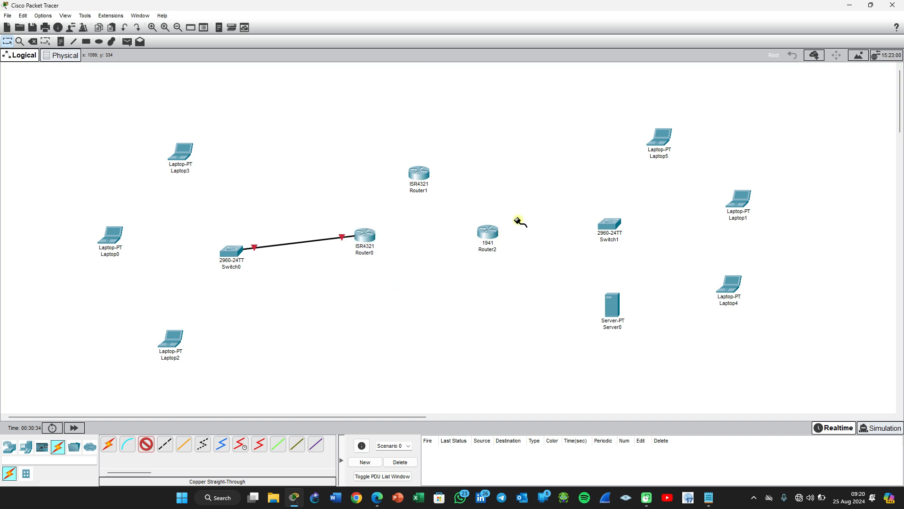
Step: Connect Router2's GigabitEthernet0/1 to Switch1's GigabitEthernet0/1 with a copper straight-through cable
click(494, 232)
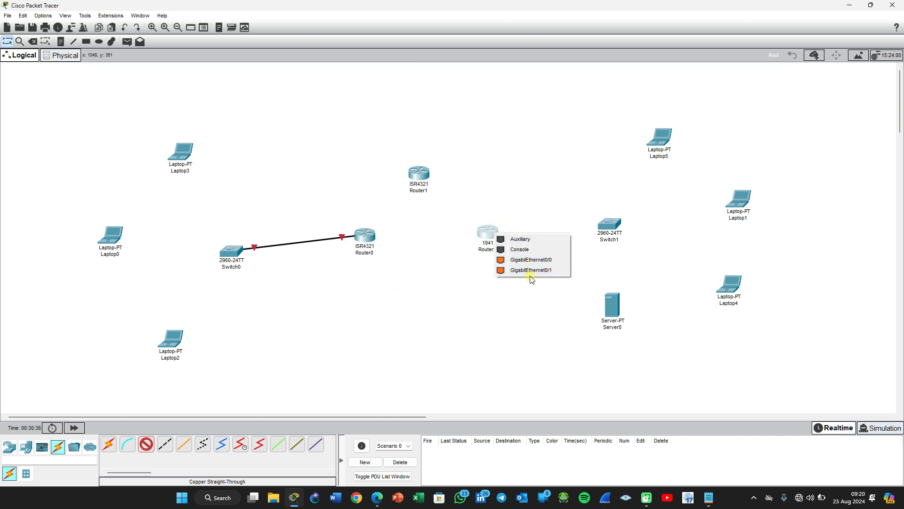
click(531, 271)
click(609, 225)
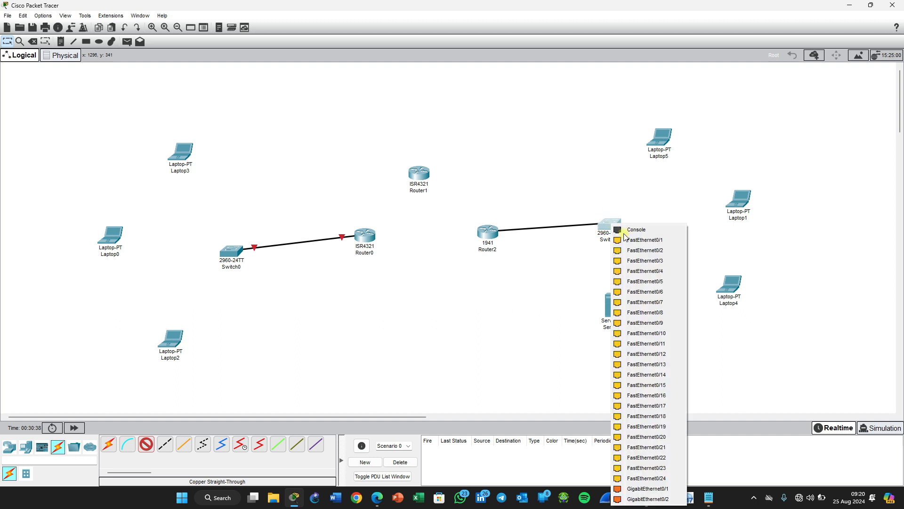
click(648, 488)
Step: Cable Switch1's FastEthernet0/1 to Laptop5 and its FastEthernet0/2 to Laptop1, using the FastEthernet0 port on each laptop
click(615, 223)
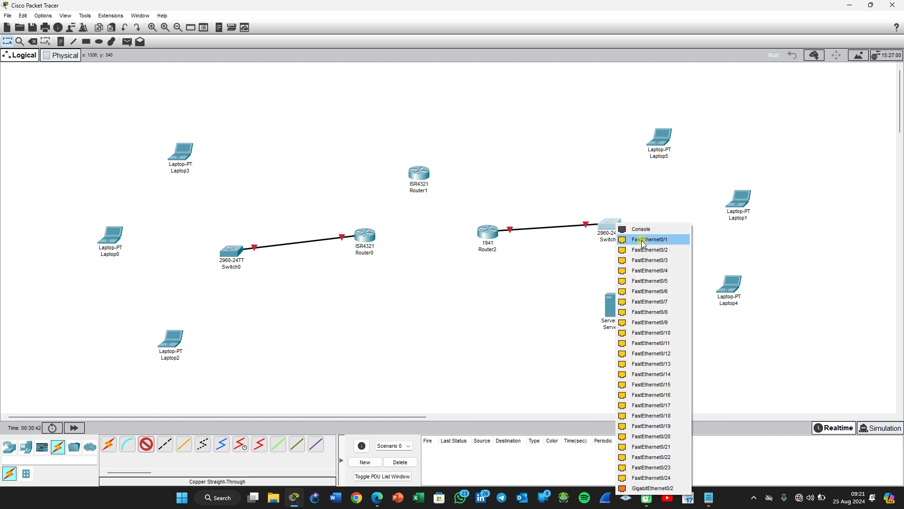
click(640, 239)
click(661, 136)
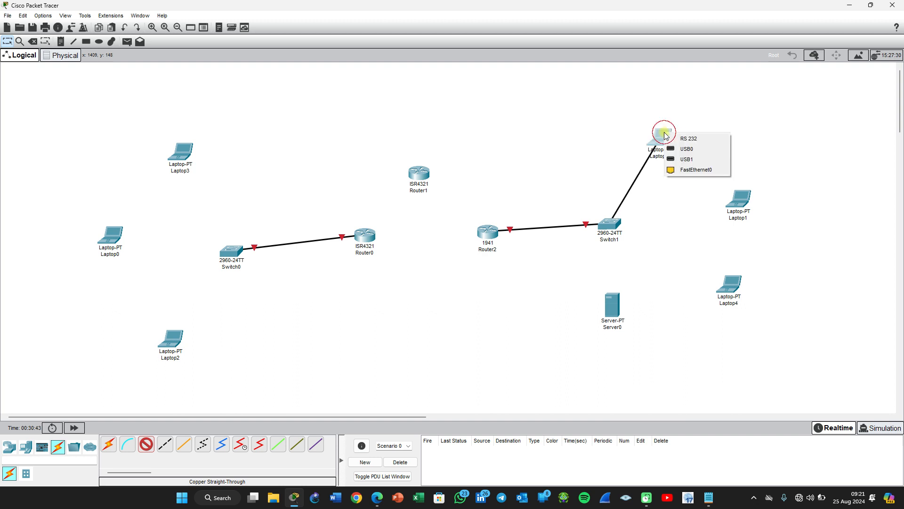
click(689, 171)
click(617, 224)
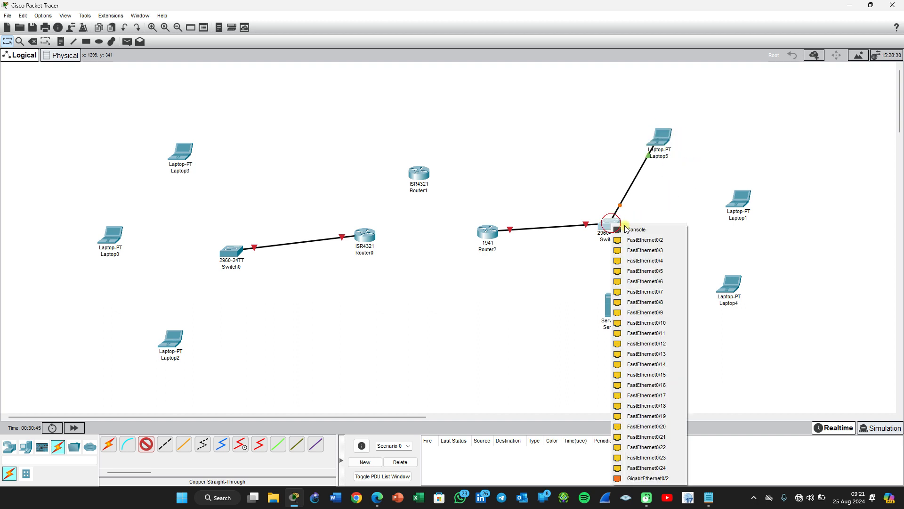
click(665, 239)
click(750, 199)
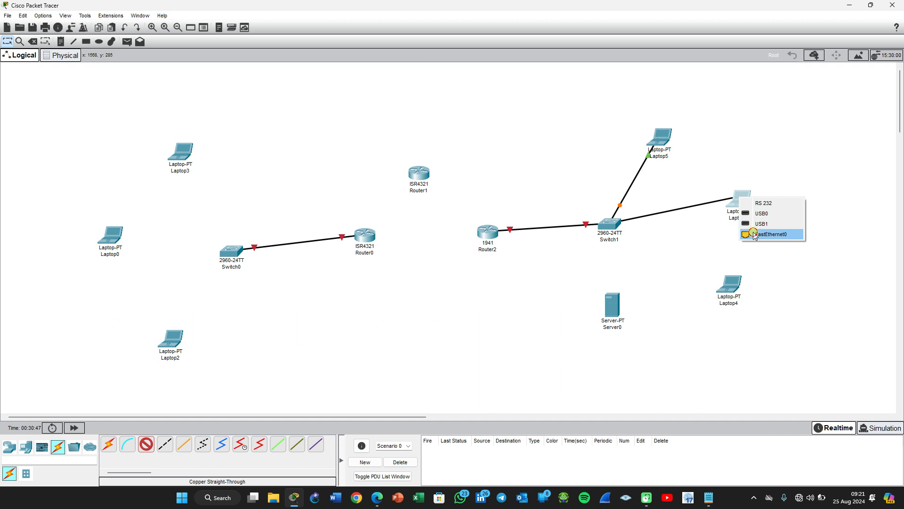
click(755, 234)
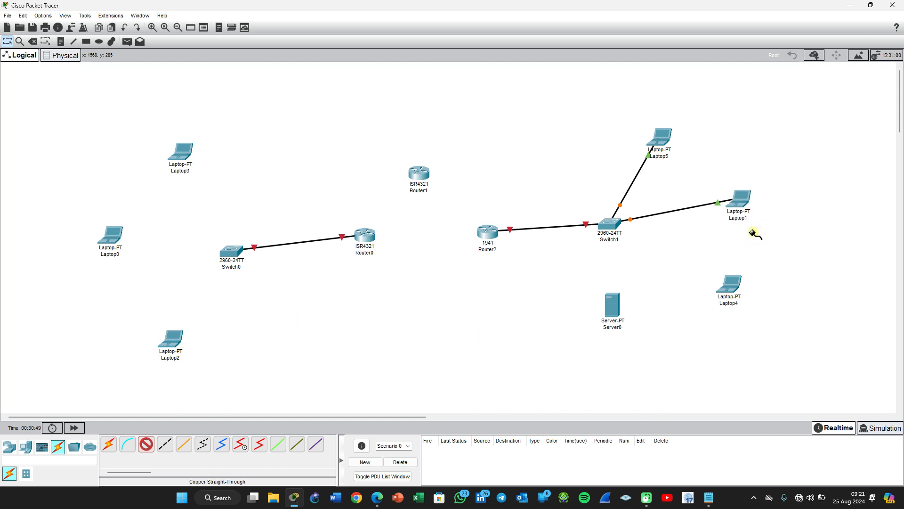
key(F9)
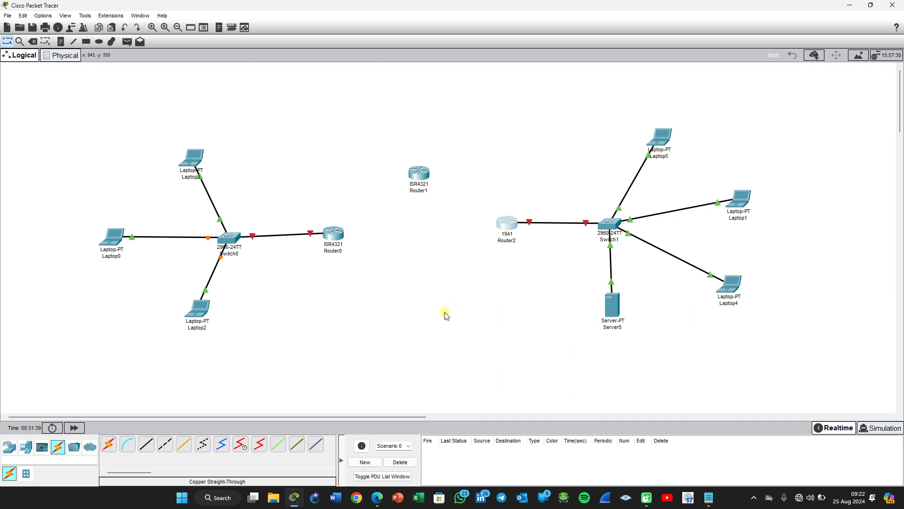
Step: Review the Question 1B instruction in the assignment PDF about replacing the cross over cables with WAN links
click(377, 503)
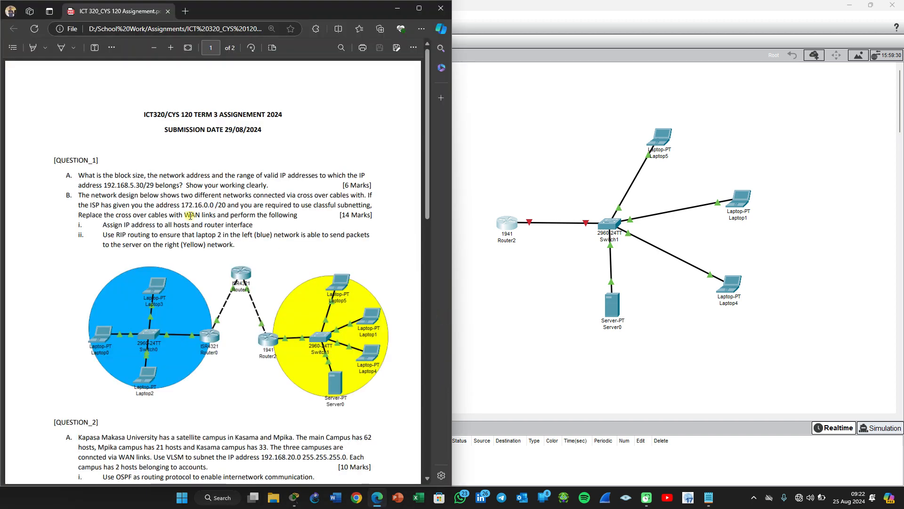
drag(78, 215, 216, 218)
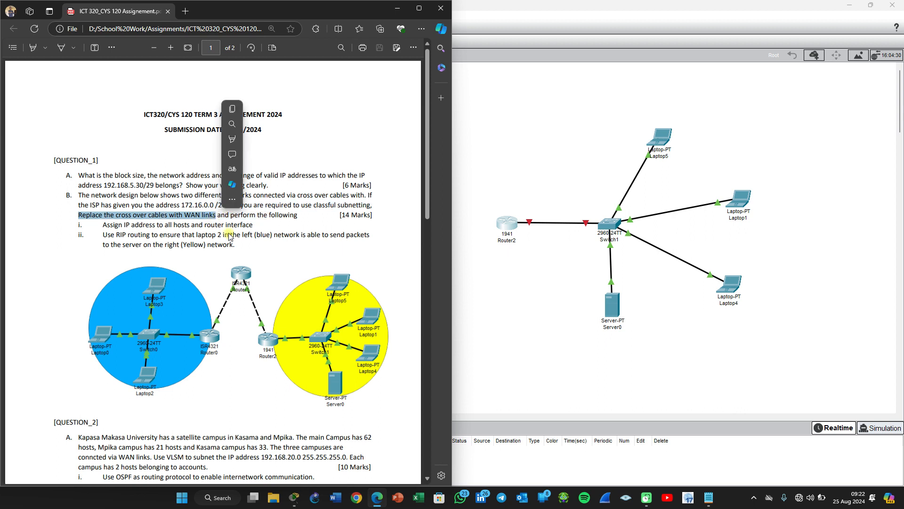
click(253, 251)
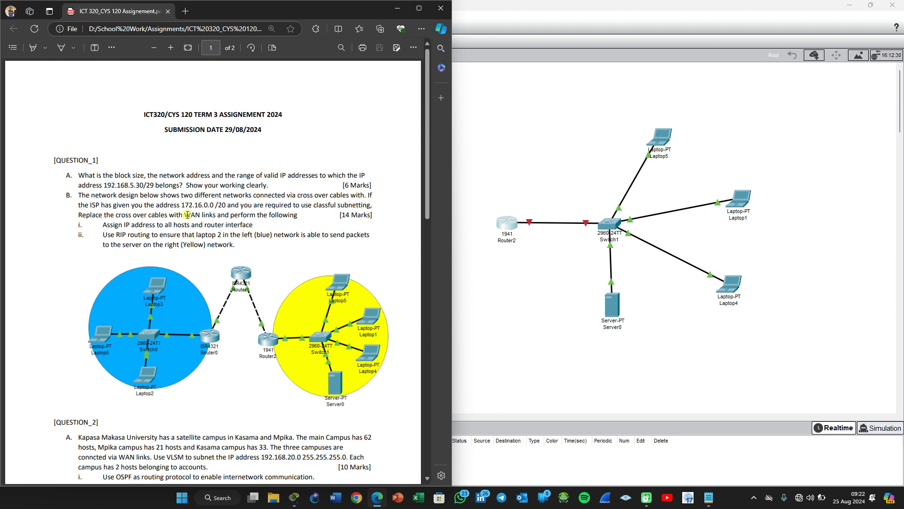
click(398, 9)
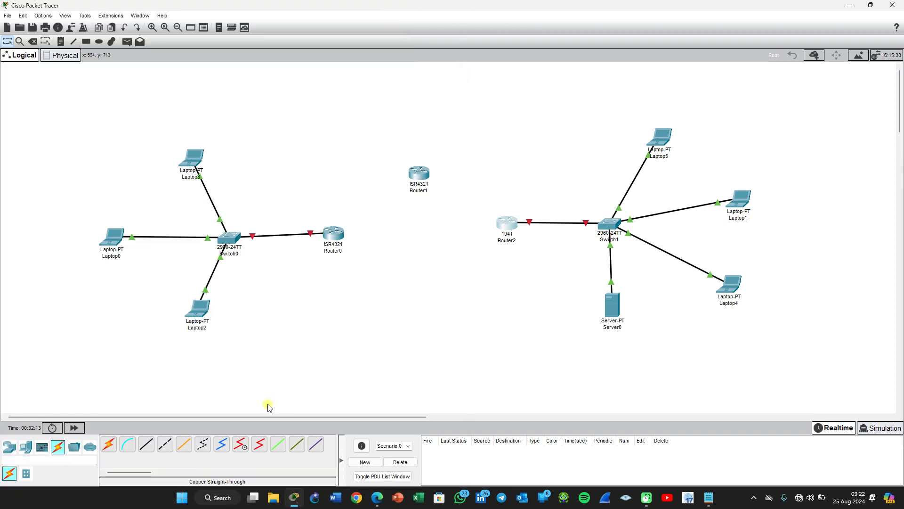
Step: Check which ports Router0, Router1 and Router2 offer for a Serial DTE cable
click(260, 445)
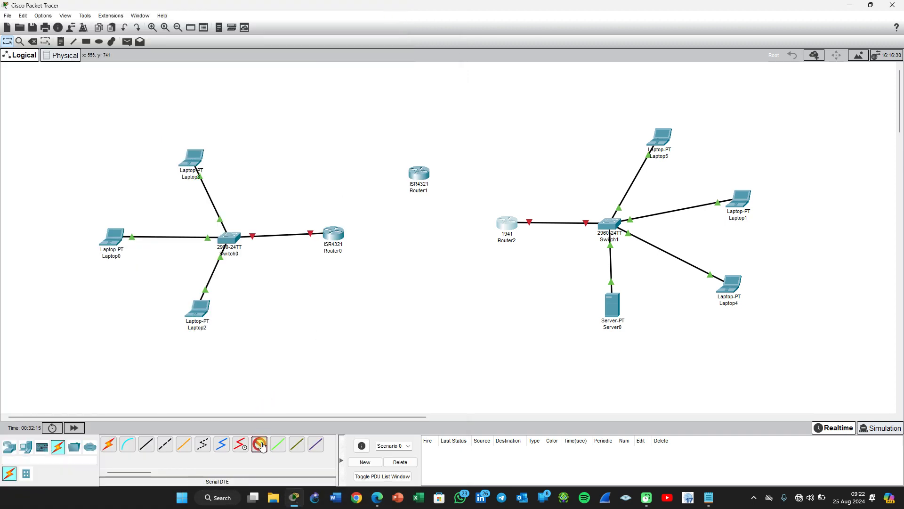
click(339, 232)
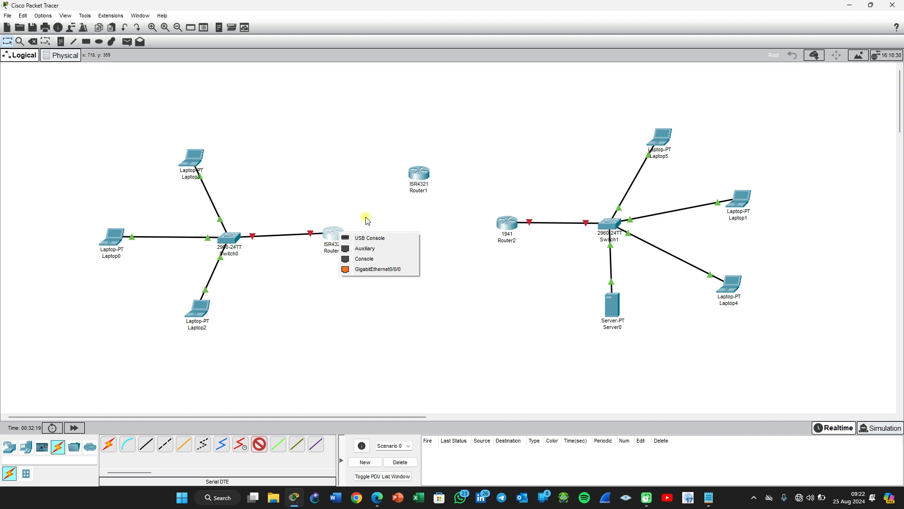
click(425, 176)
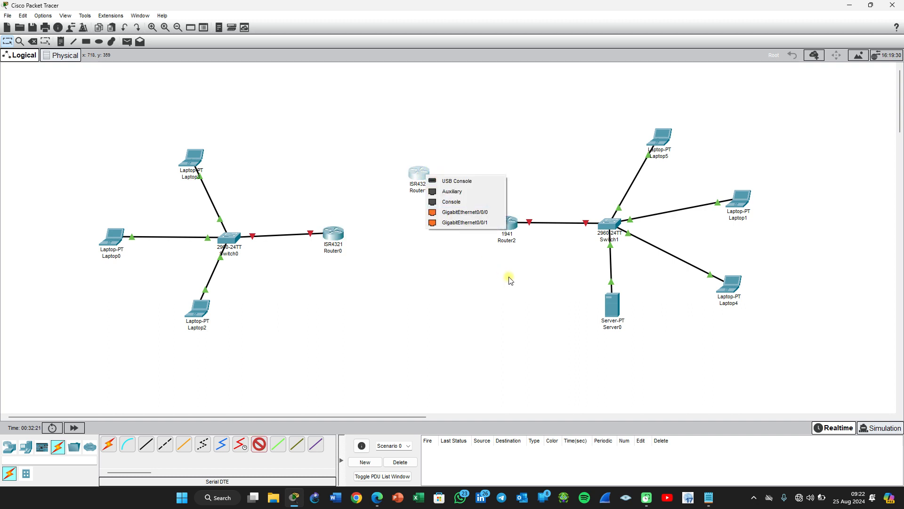
click(512, 225)
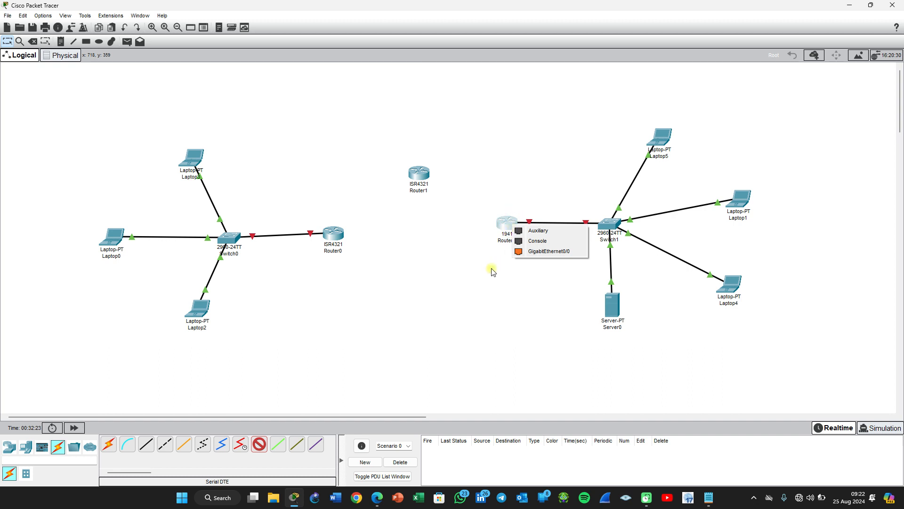
key(Escape)
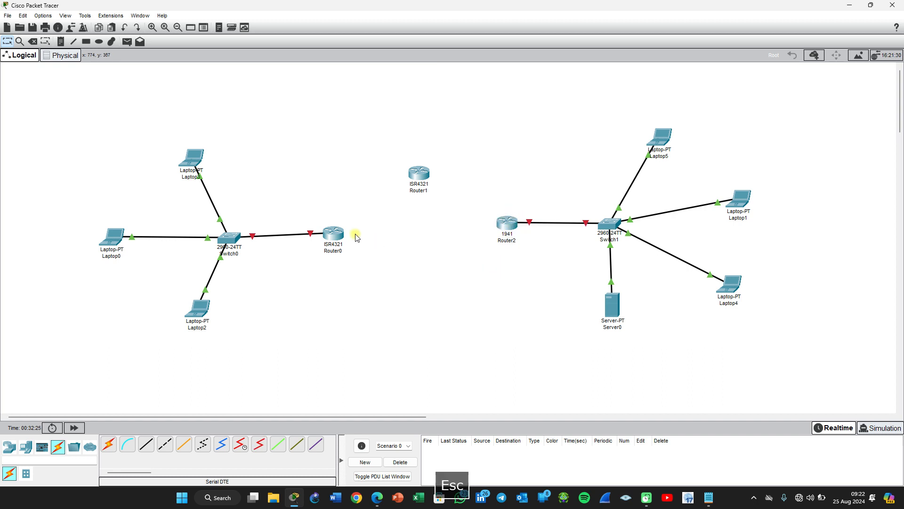
Step: Nudge Router0 into line with Switch0 and install a NIM-2T serial module in its first empty slot
drag(343, 235, 339, 240)
click(331, 236)
click(332, 238)
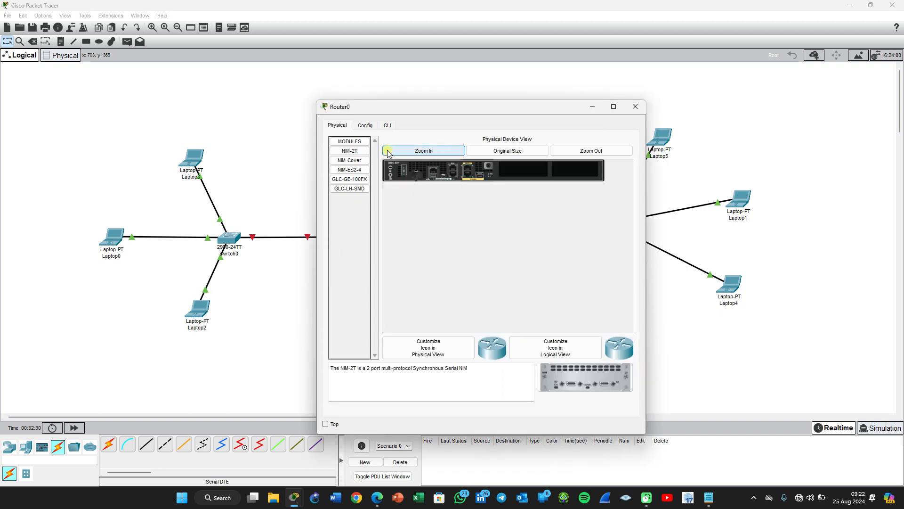
key(F9)
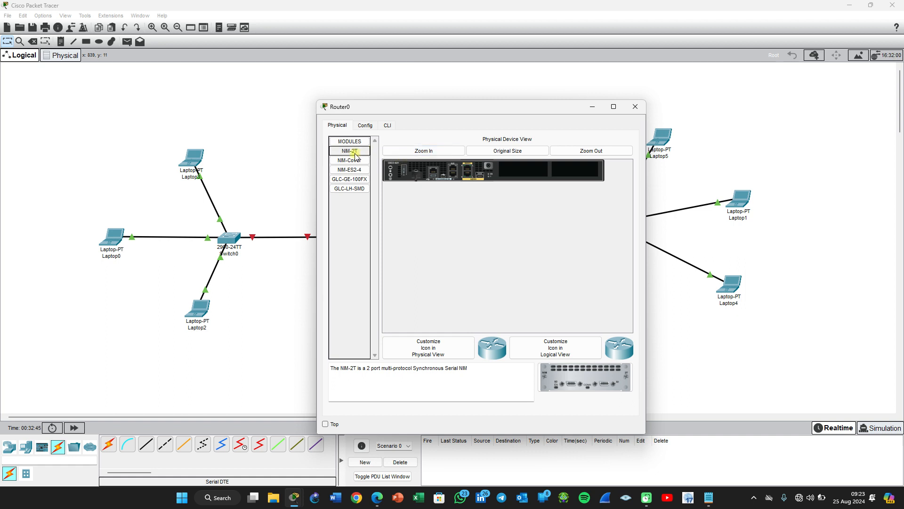
drag(358, 155, 528, 172)
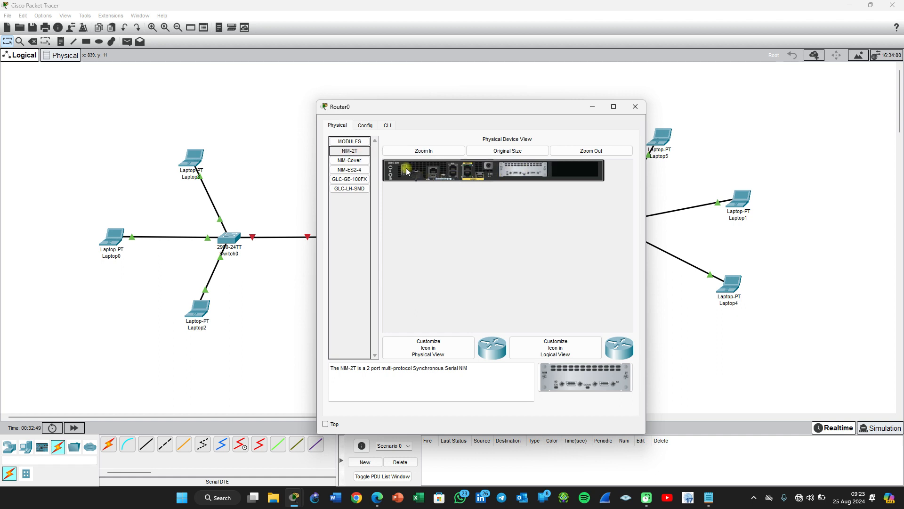
click(635, 108)
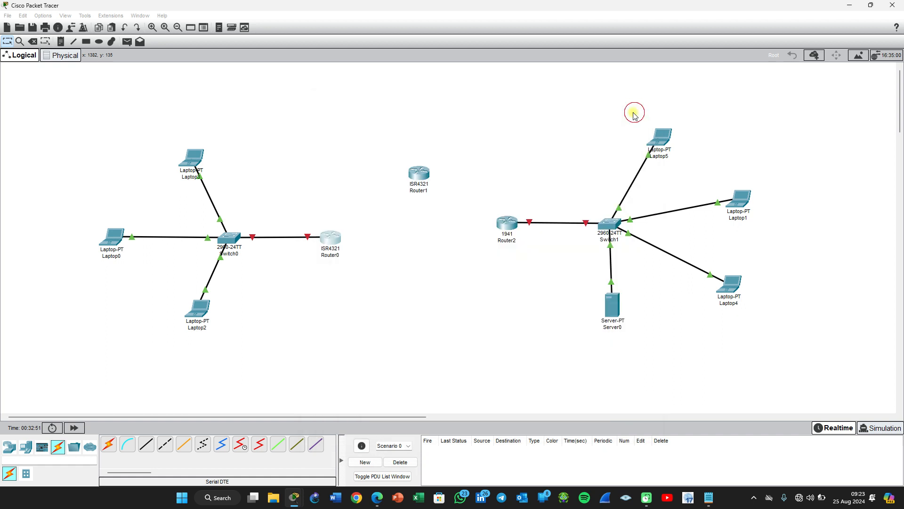
Step: Install a NIM-2T serial module in Router1's first empty slot
click(421, 173)
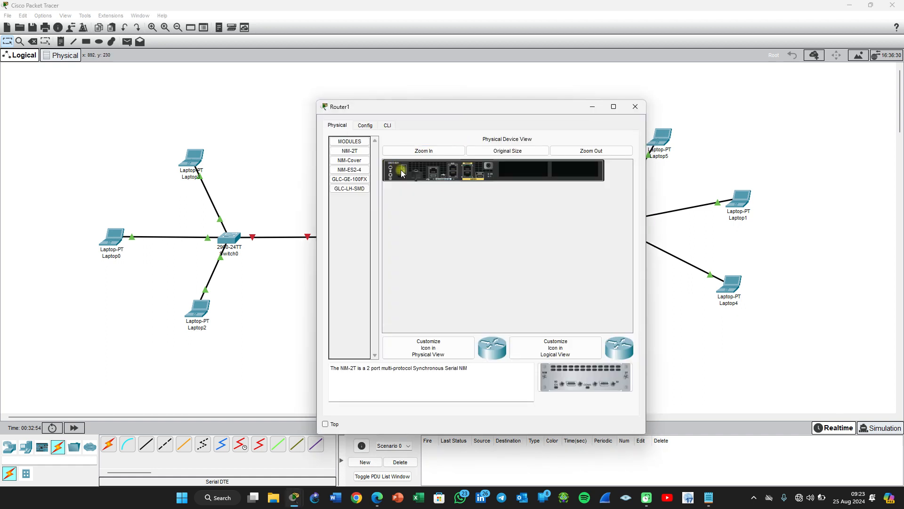
drag(349, 151, 526, 177)
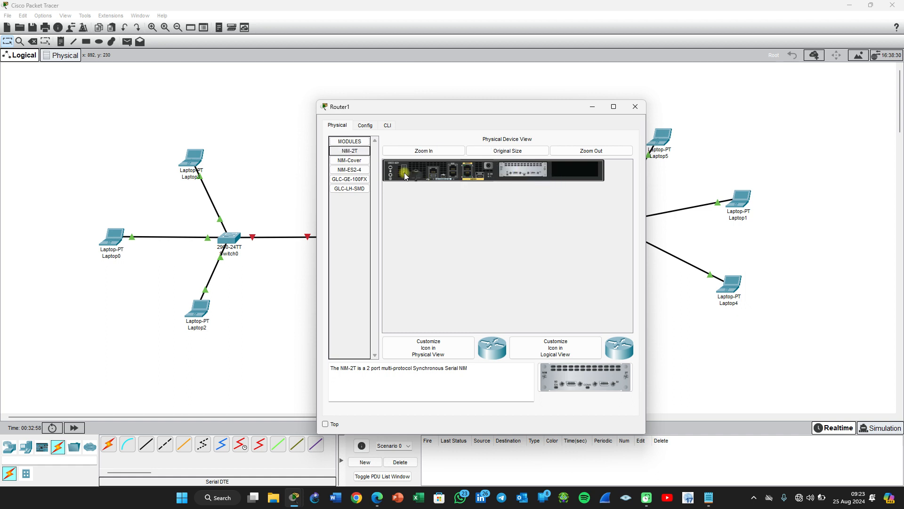
click(636, 106)
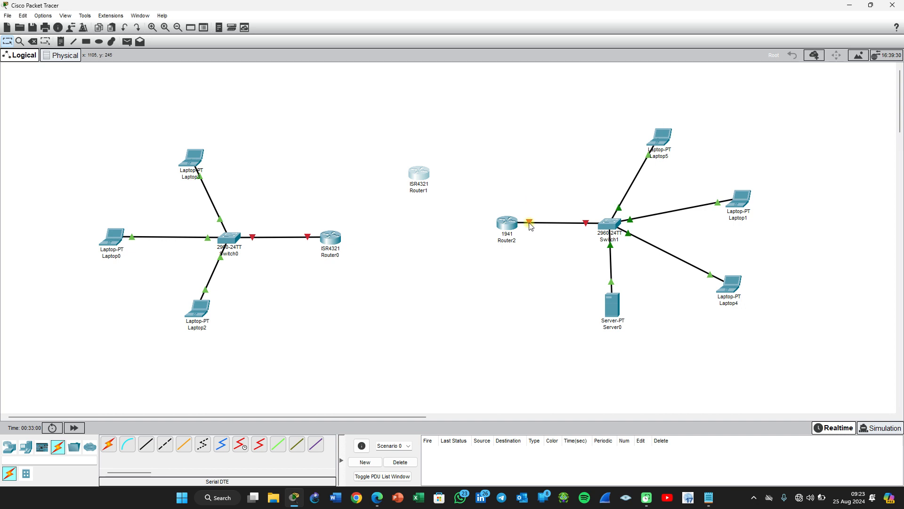
Step: Power off Router2, install an HWIC-2T serial module in its empty slot beside the built-in ports, and power the router back on
click(507, 228)
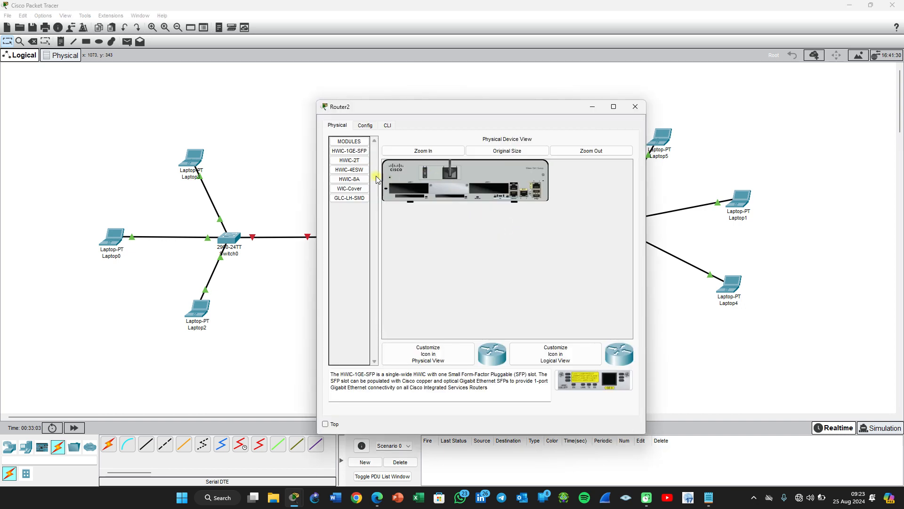
click(347, 160)
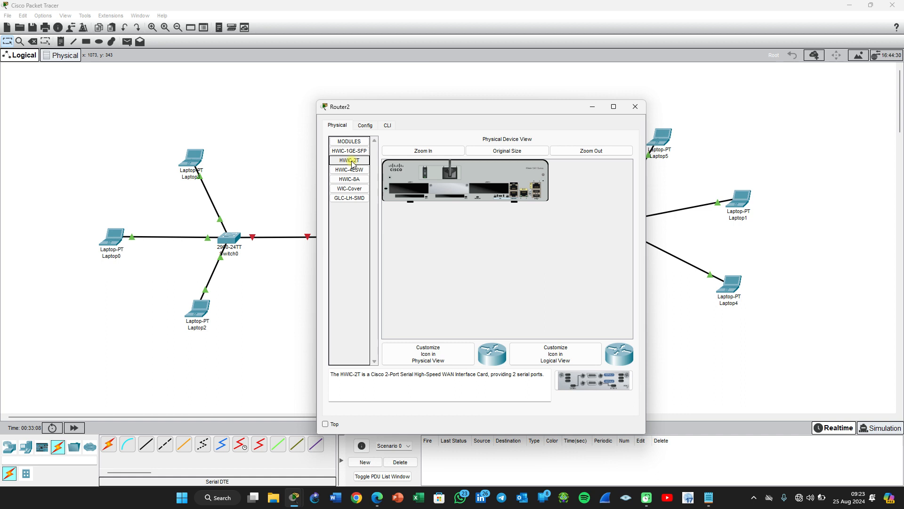
drag(352, 163, 485, 191)
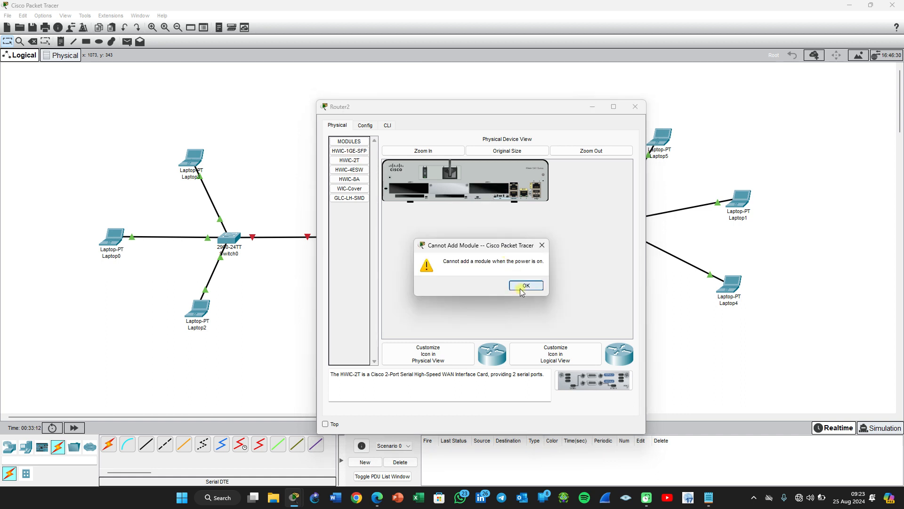
click(521, 286)
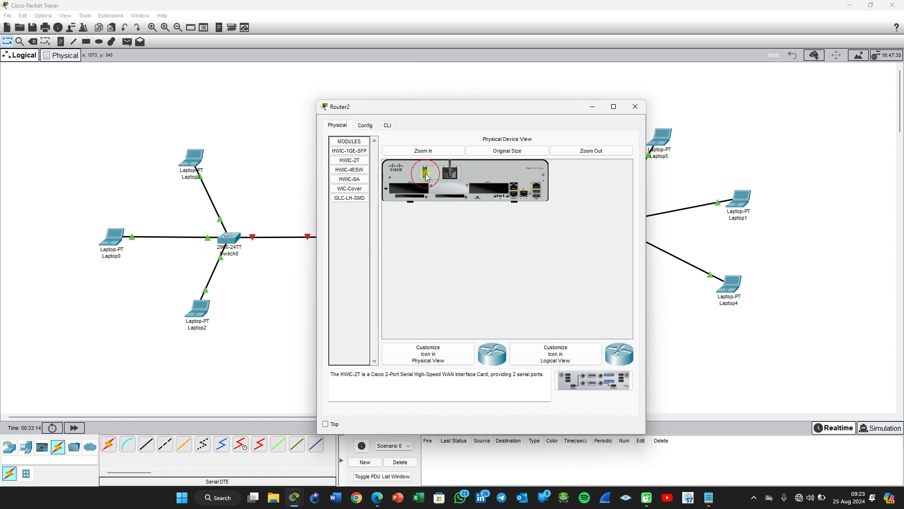
drag(349, 160, 493, 190)
click(426, 174)
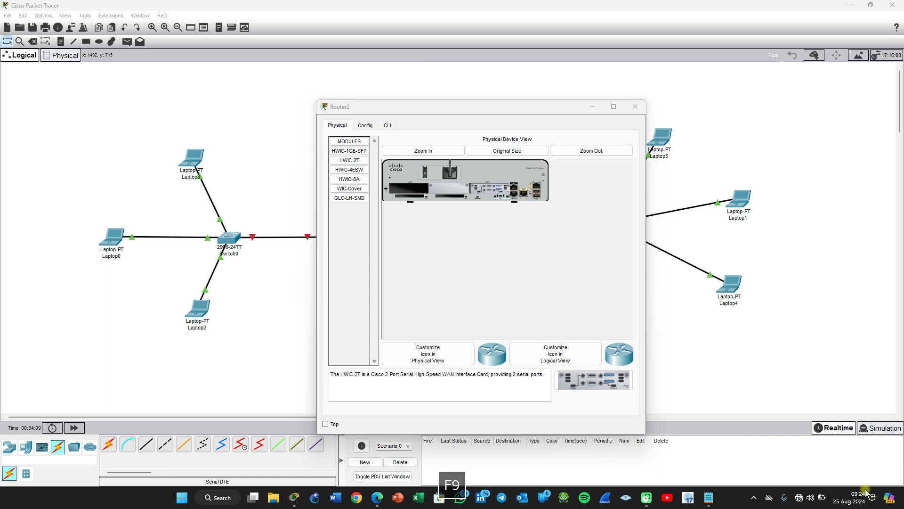
click(588, 161)
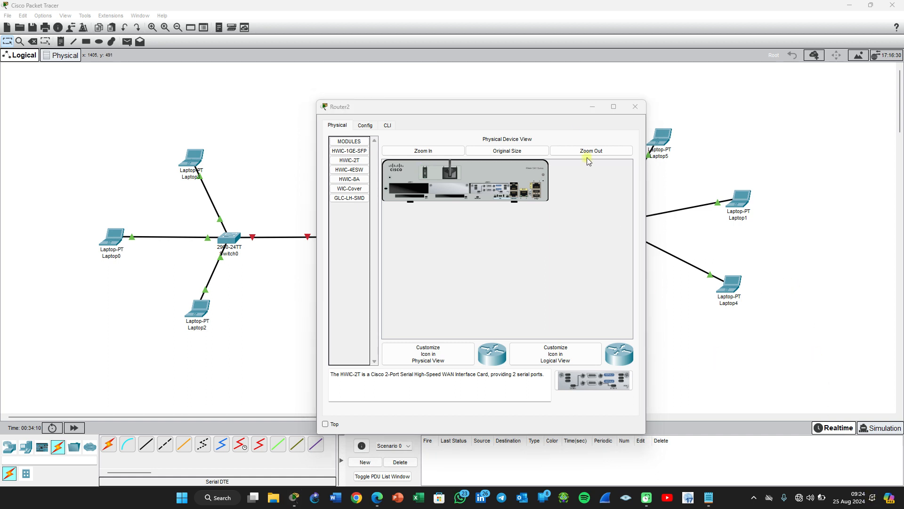
click(635, 106)
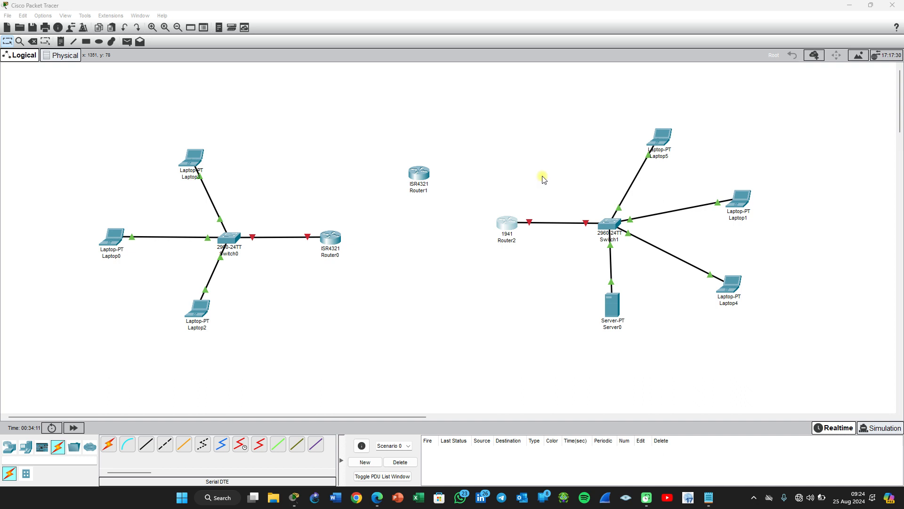
Step: Connect Router0's Serial0/1/0 to Router1's Serial0/1/0 with a Serial DTE cable, keeping the cable tool active for further links
ctrl+click(256, 451)
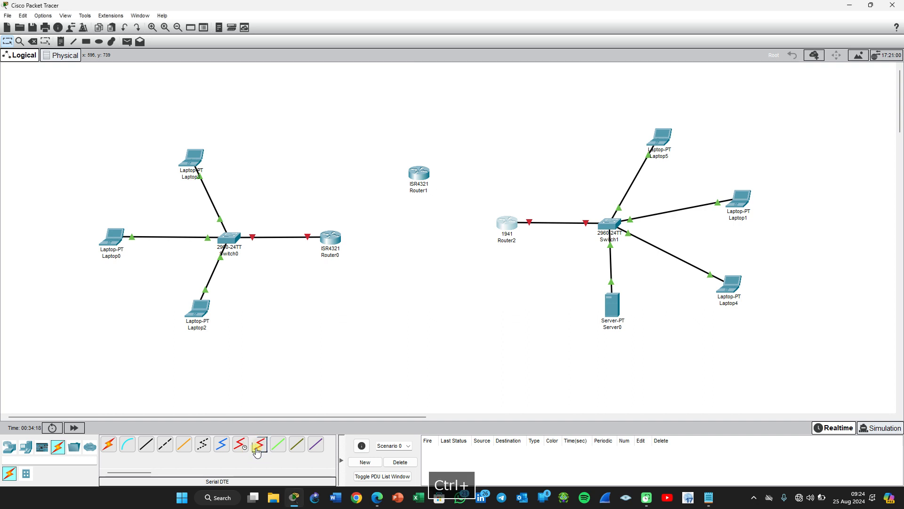
ctrl+click(256, 451)
click(328, 325)
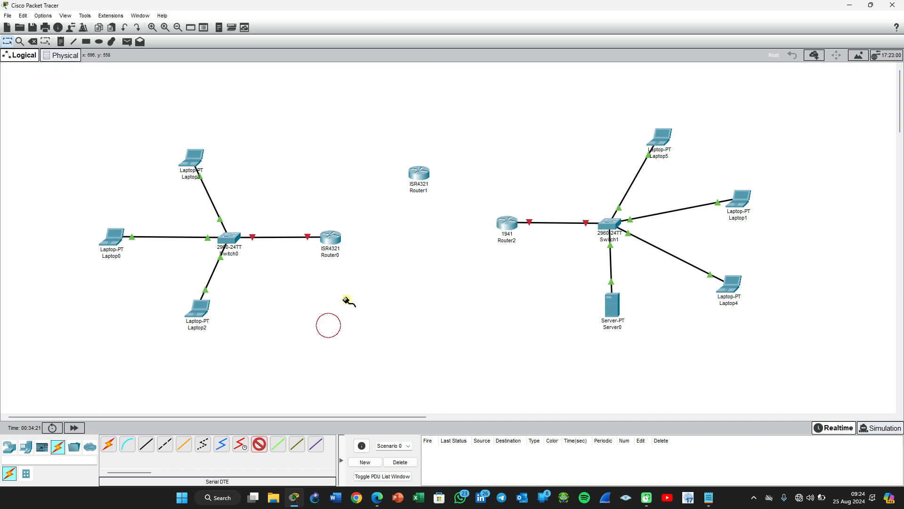
click(330, 237)
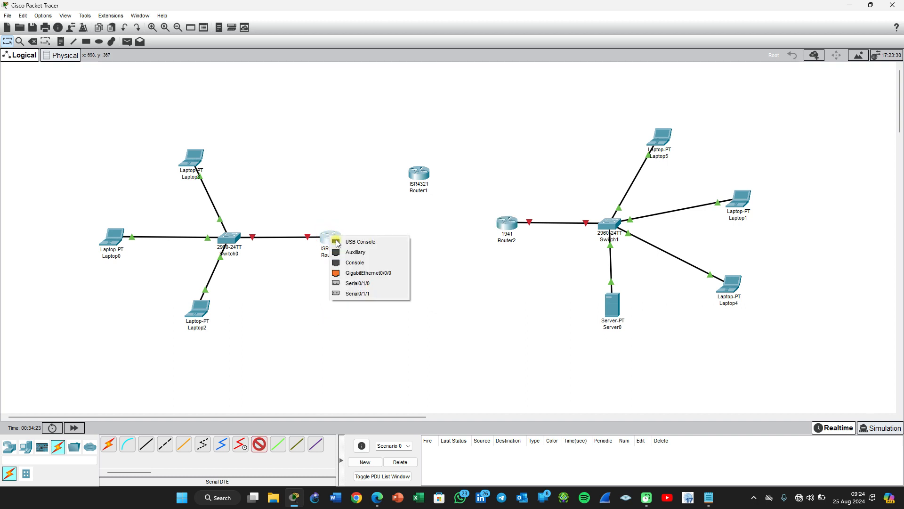
click(371, 285)
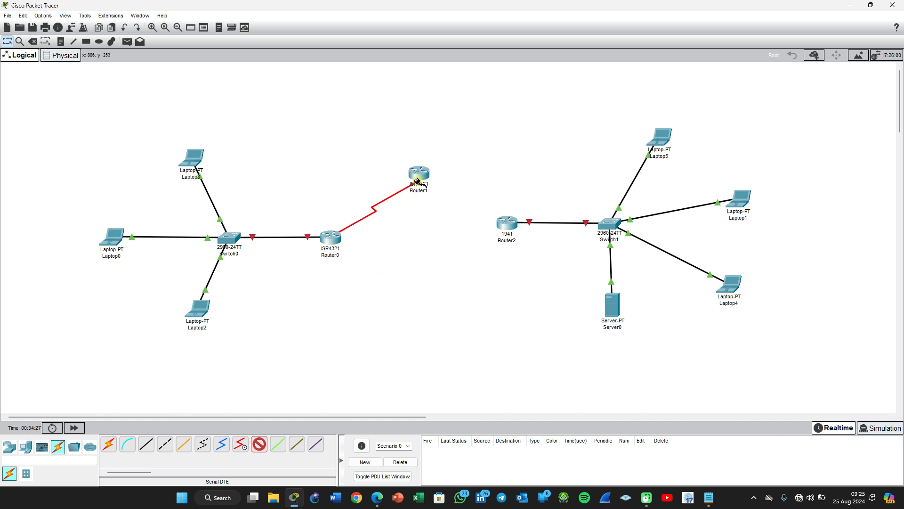
click(417, 173)
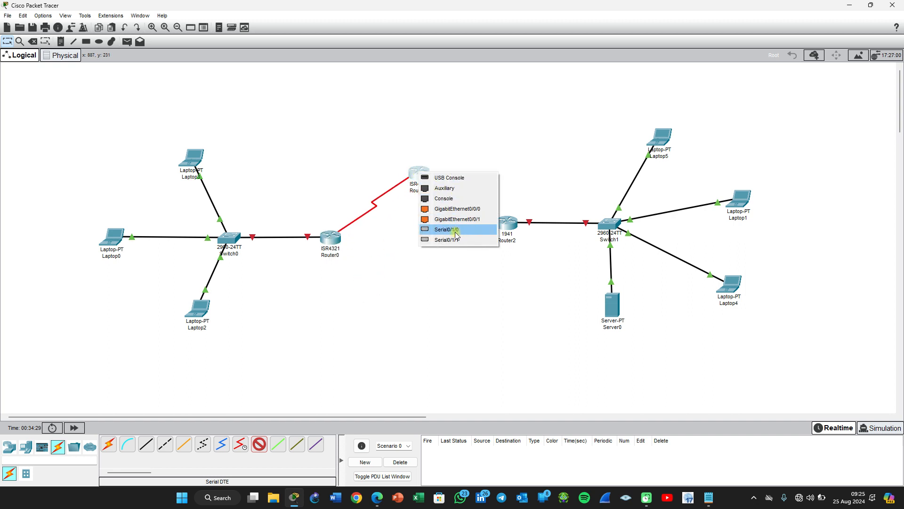
click(455, 231)
Step: Connect Router1's Serial0/1/1 to Router2's Serial0/0/0 with a Serial DTE cable, and nudge Router0 slightly upward
click(419, 174)
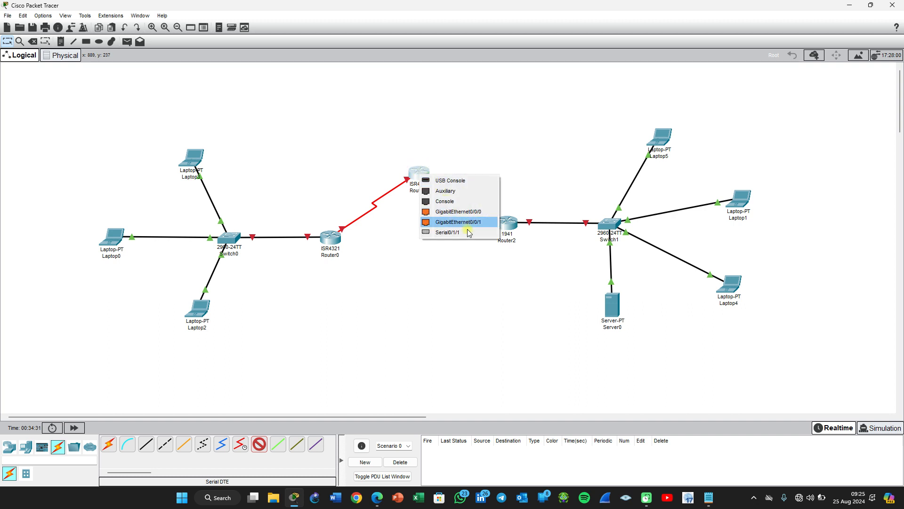
click(450, 232)
click(507, 222)
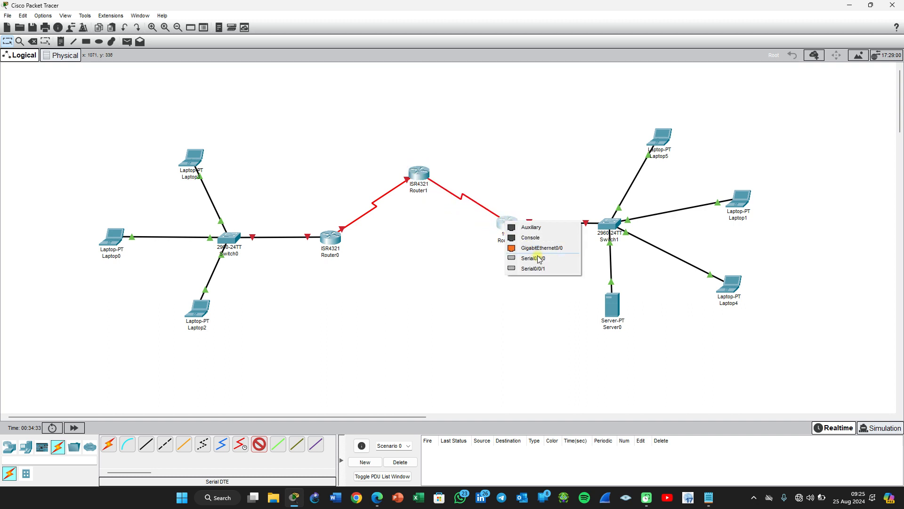
click(538, 258)
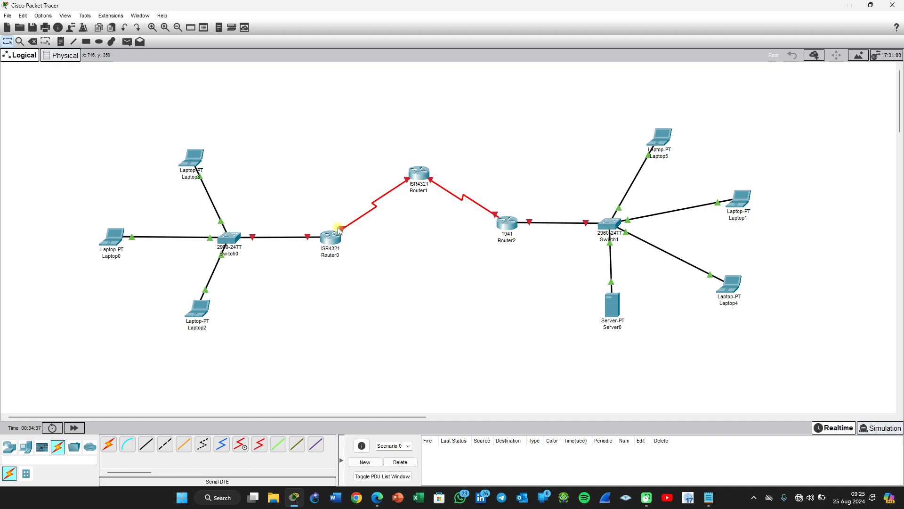
drag(338, 231, 340, 227)
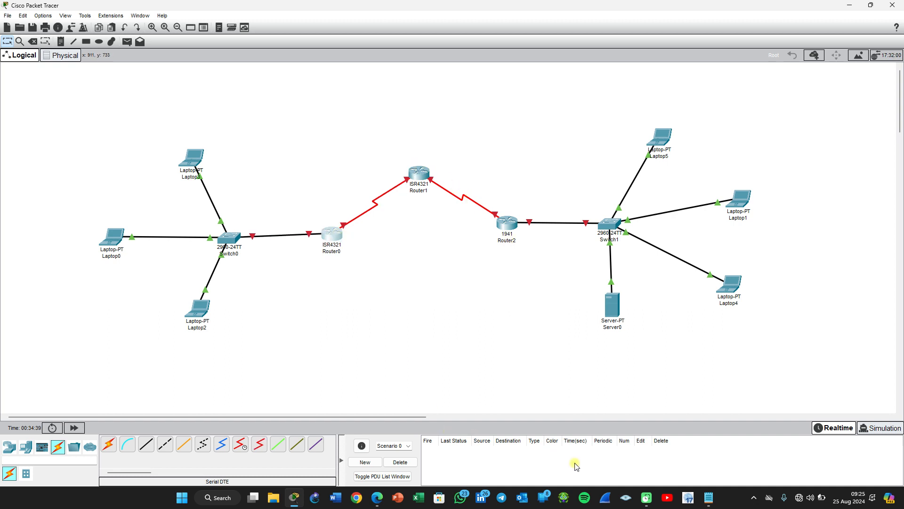
Step: Review the Question 1B instructions in the assignment PDF on WAN links and assigning IP addresses to all hosts and router interfaces
click(379, 503)
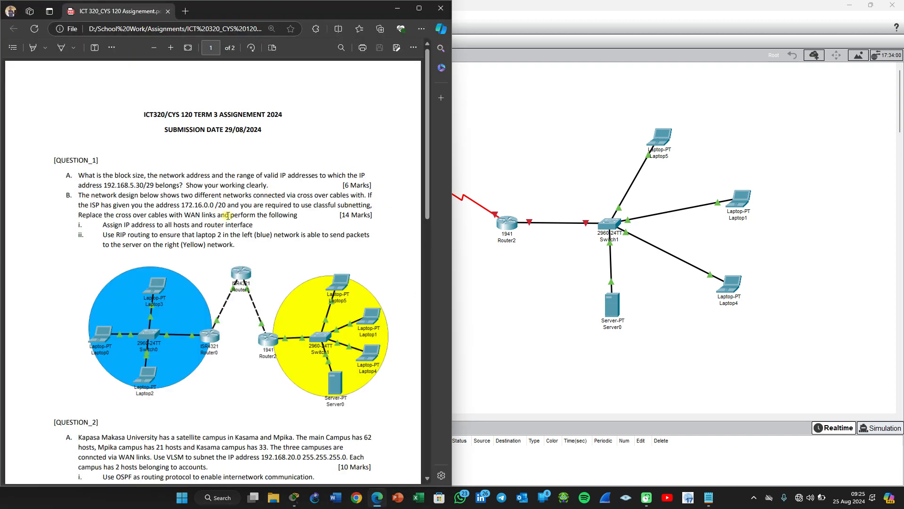
drag(179, 217, 228, 220)
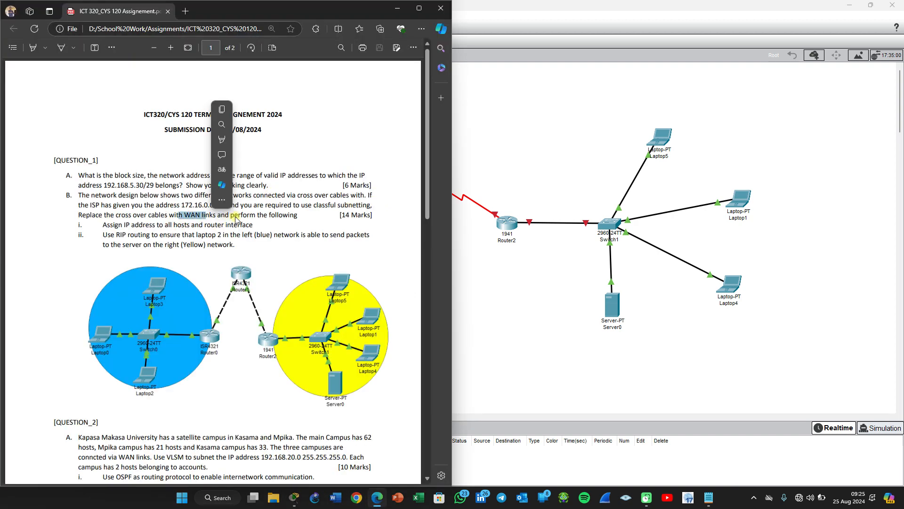
click(122, 219)
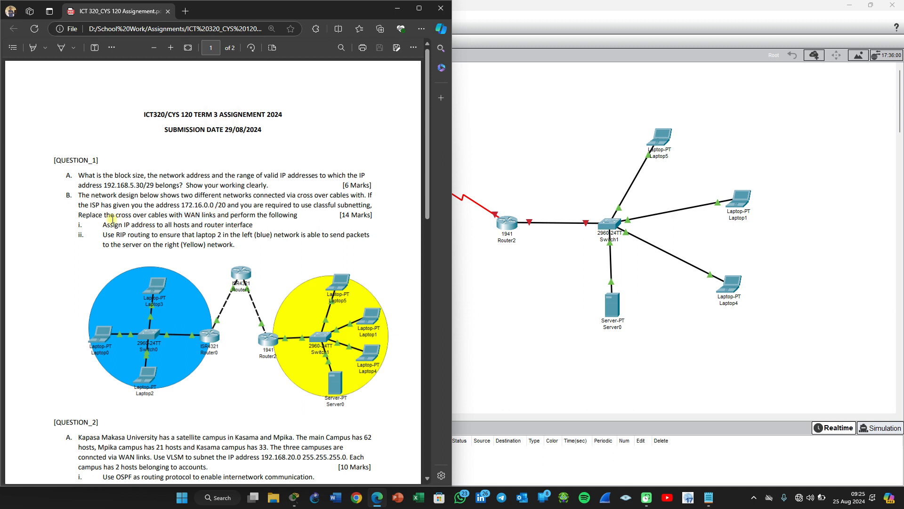
drag(107, 225, 242, 225)
click(399, 17)
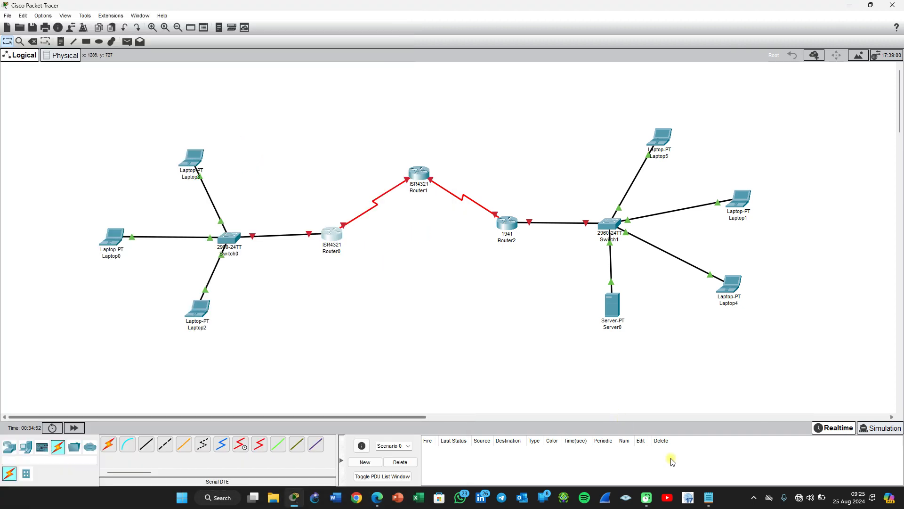
Step: Review the subnet plan in Question 1B.txt for the Blue subnet, the Yellow subnet and the router links
click(711, 502)
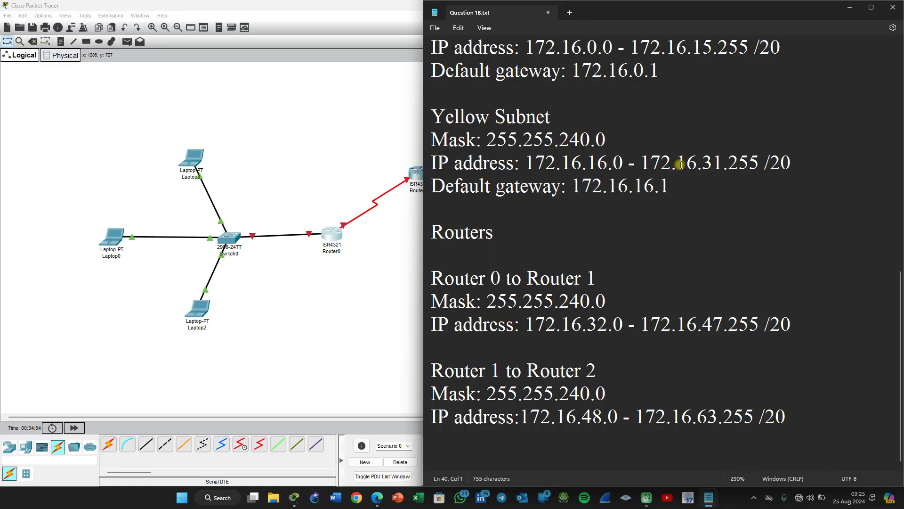
scroll(680, 164, up, 7)
scroll(679, 165, down, 4)
scroll(680, 165, up, 2)
scroll(679, 165, down, 2)
scroll(680, 165, down, 3)
scroll(680, 165, up, 1)
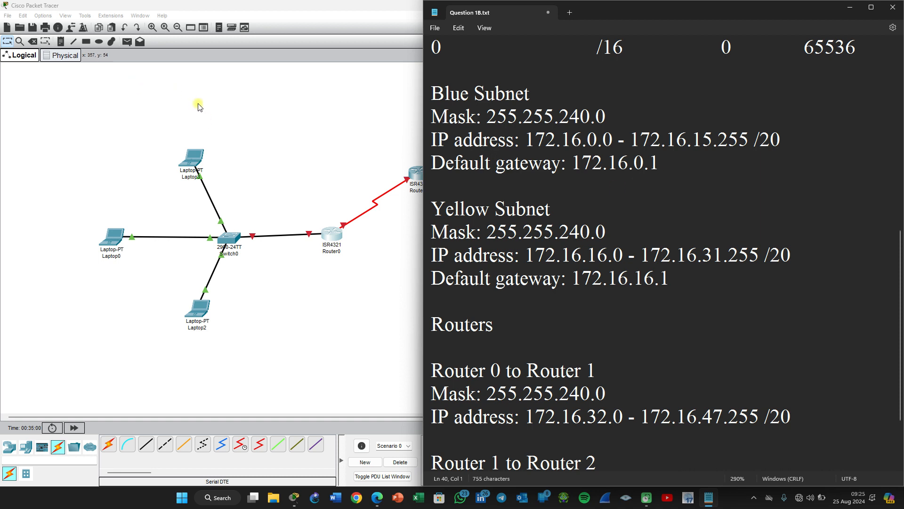
Step: Back in Packet Tracer, draw a blue-filled ellipse enclosing Switch0 and its three laptops
click(224, 114)
click(98, 43)
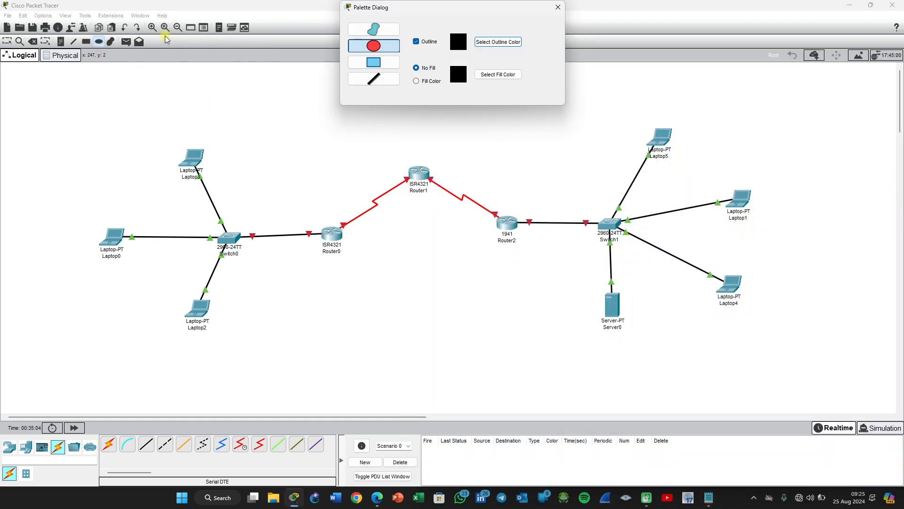
click(100, 43)
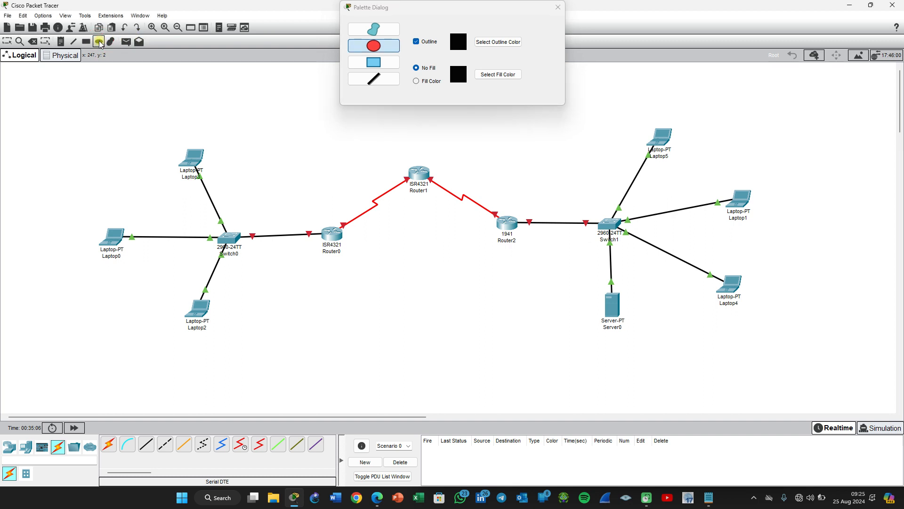
click(558, 7)
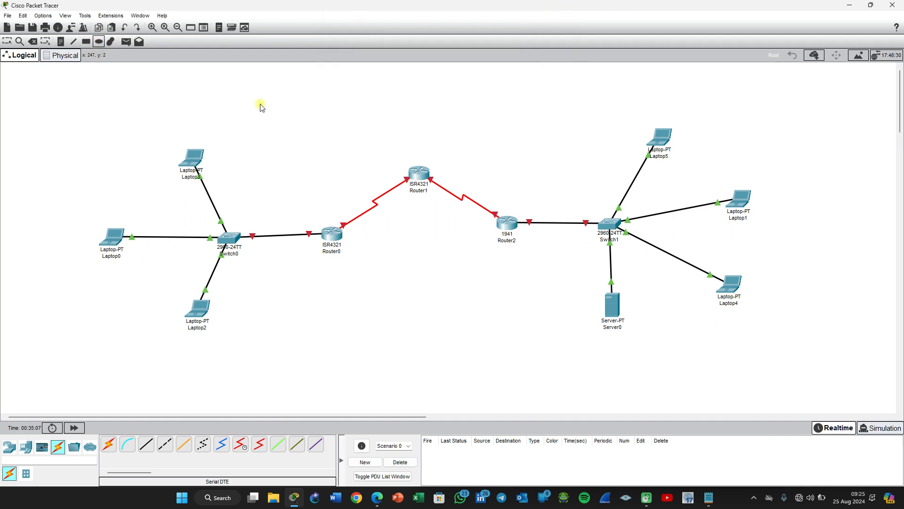
click(99, 42)
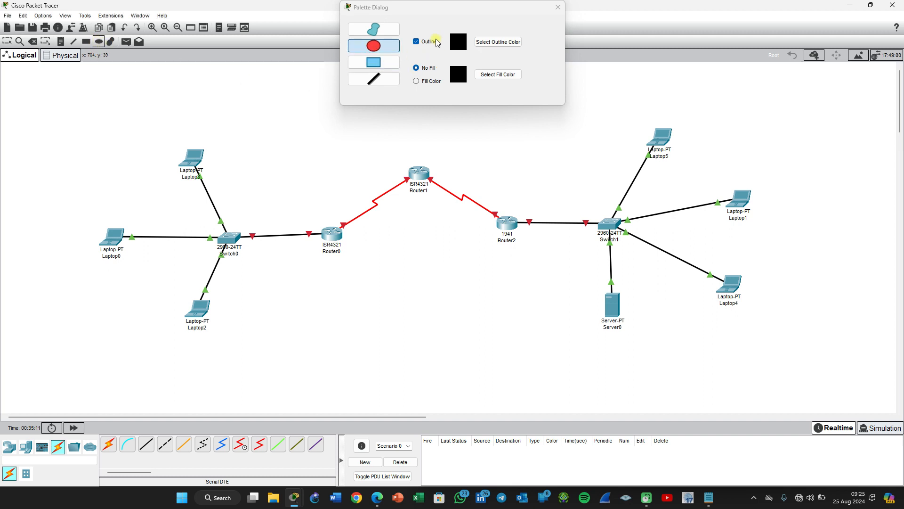
click(416, 82)
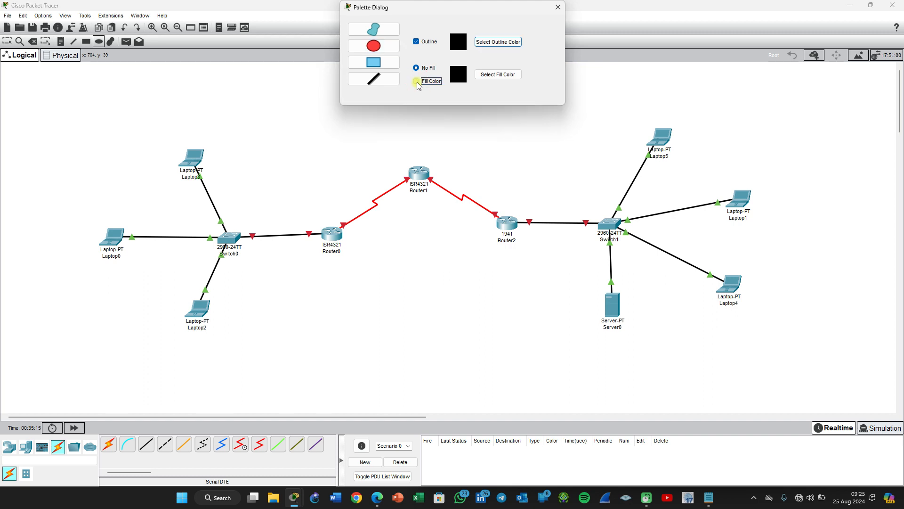
click(493, 78)
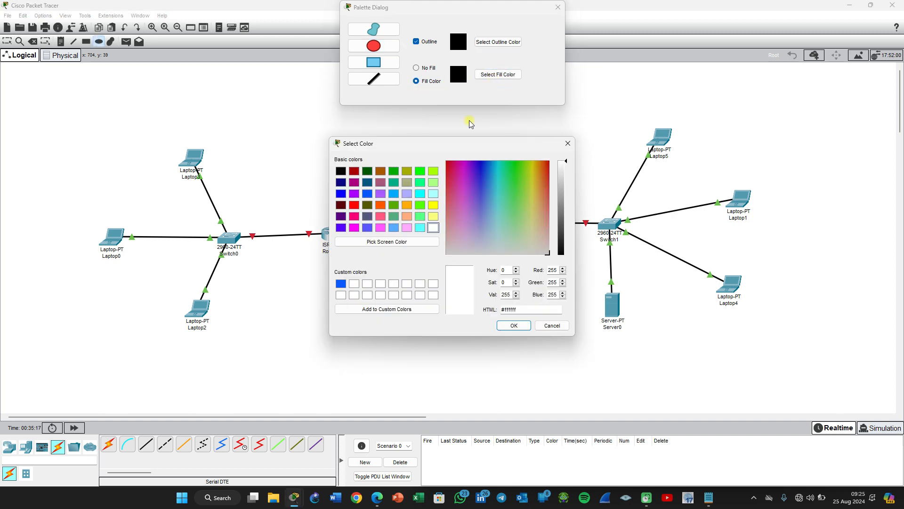
click(367, 194)
click(506, 325)
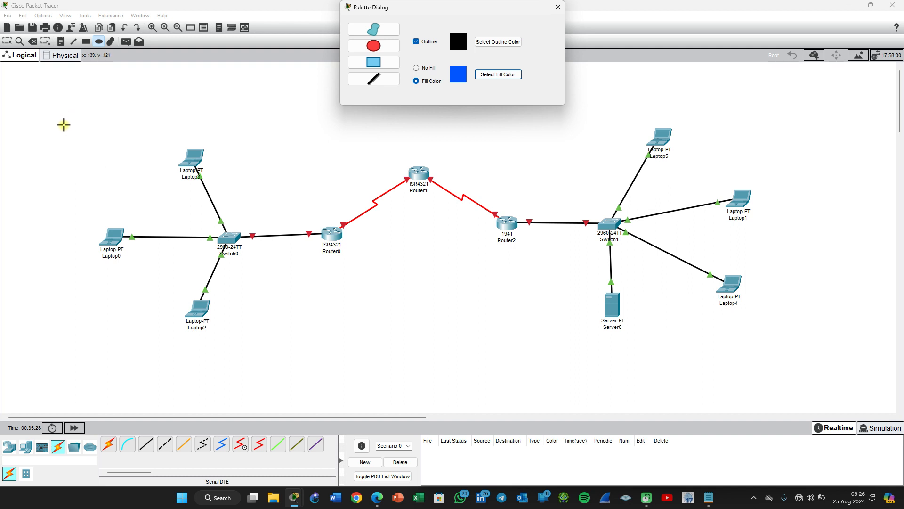
drag(60, 126, 271, 350)
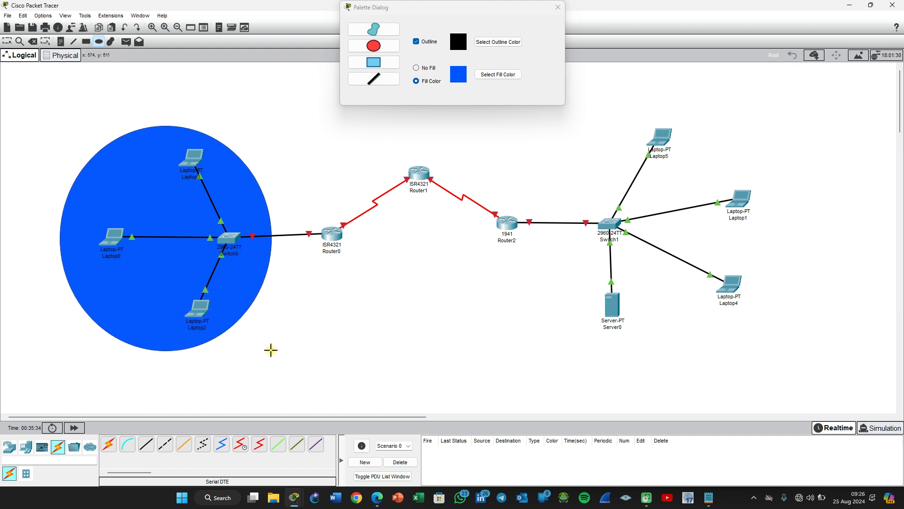
Step: Draw an ellipse filled with yellow #ffff00 enclosing Switch1, its three laptops and Server0, and close the drawing palette
click(490, 74)
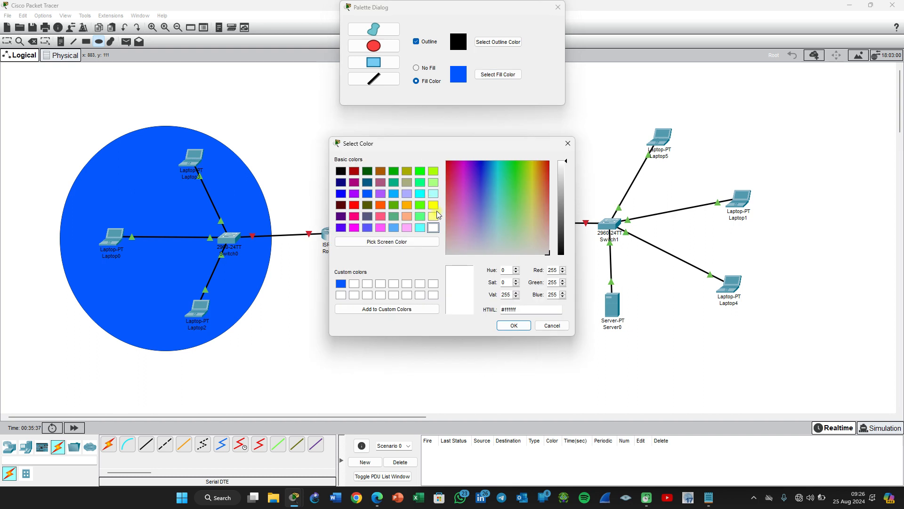
click(433, 204)
click(432, 216)
click(433, 206)
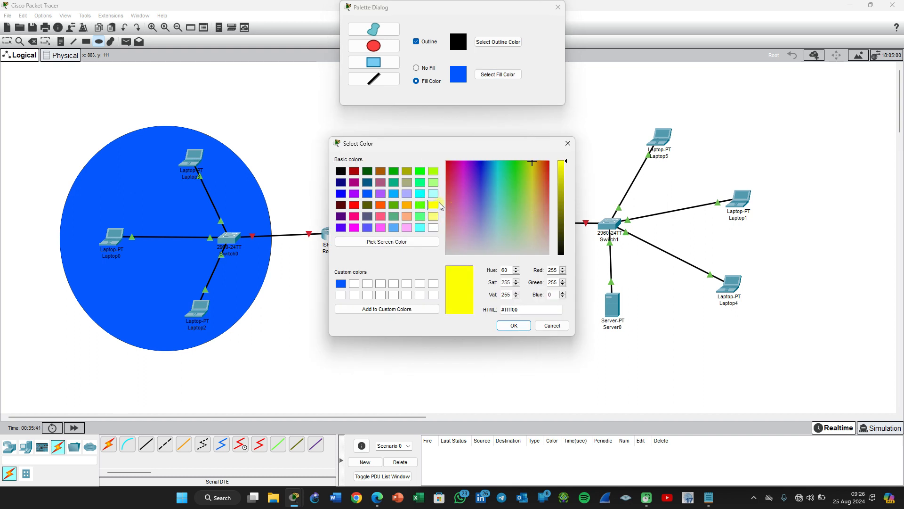
click(514, 325)
drag(572, 121, 719, 336)
drag(755, 372, 770, 365)
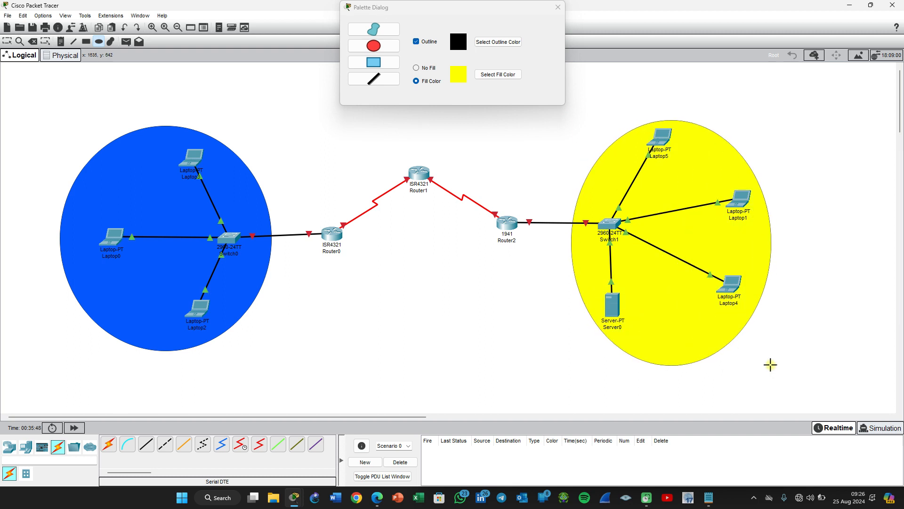
click(558, 7)
Step: Move Server0 and Switch1 further inside the yellow ellipse, away from its edge nearest Router2
drag(618, 297, 634, 296)
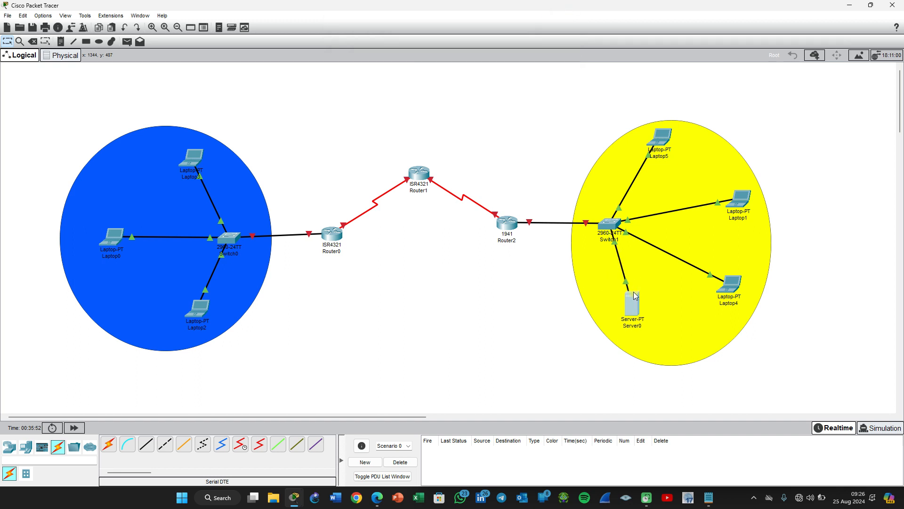
drag(614, 236, 645, 230)
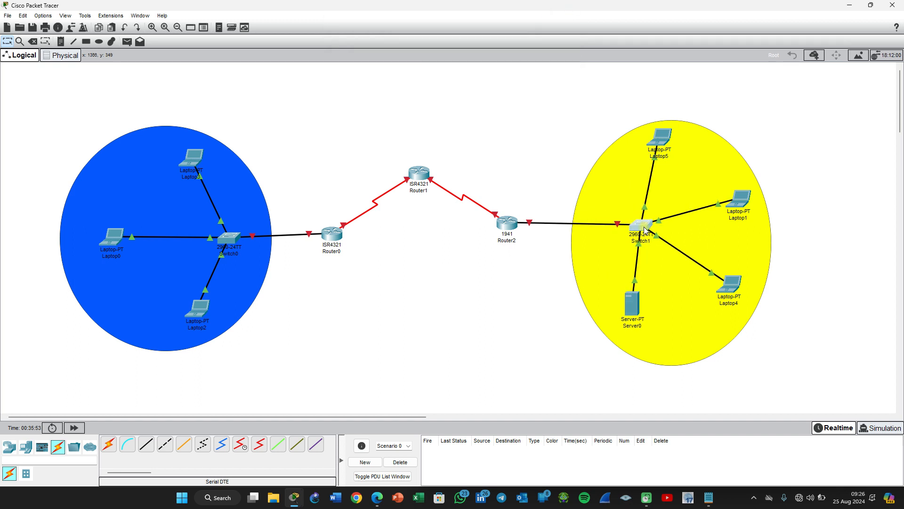
Step: Move Laptop5 directly above Switch1, and move Switch0 further inside the blue ellipse in line with Laptop3 and Laptop2
drag(654, 125, 641, 136)
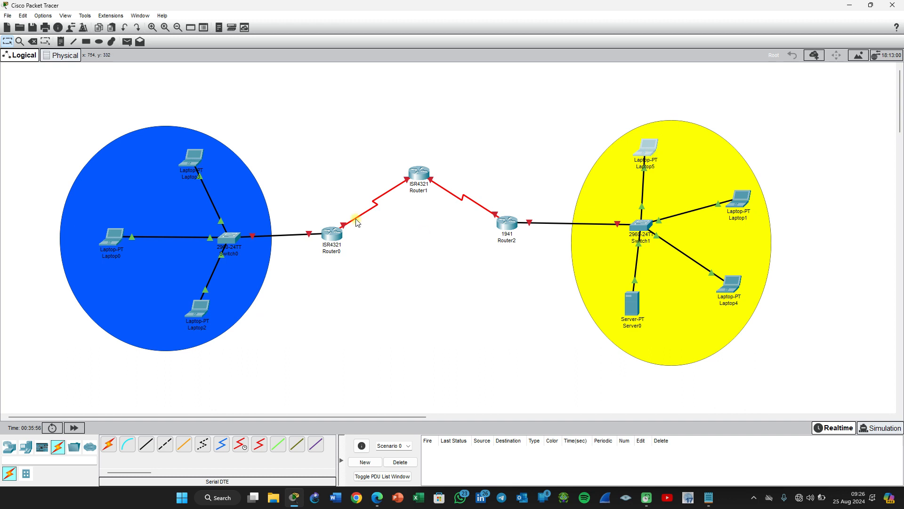
drag(232, 242, 201, 240)
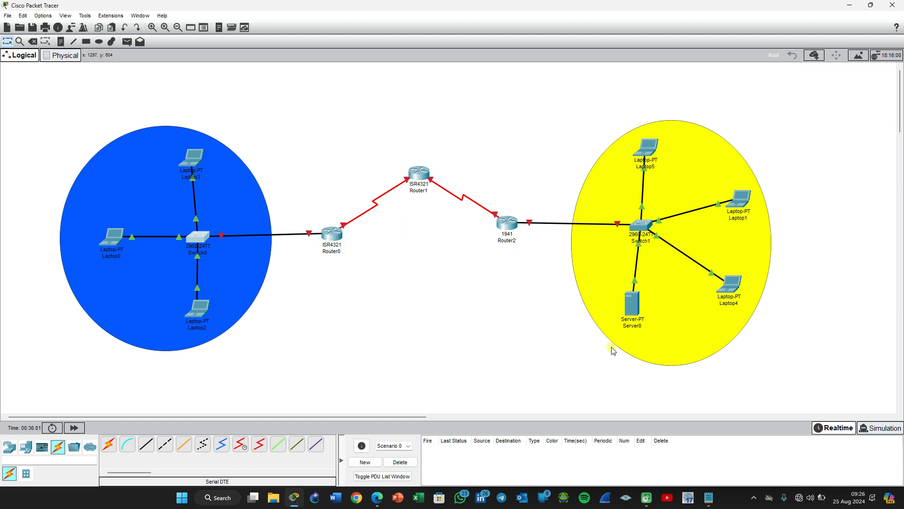
Step: Switch to Question 1B.txt and copy the Blue subnet's default gateway address 172.16.0.1
click(709, 497)
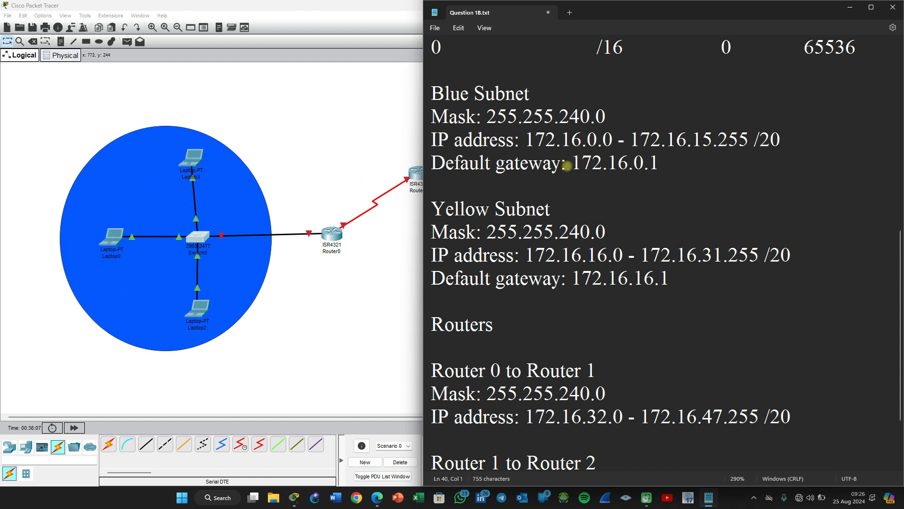
drag(573, 166, 658, 171)
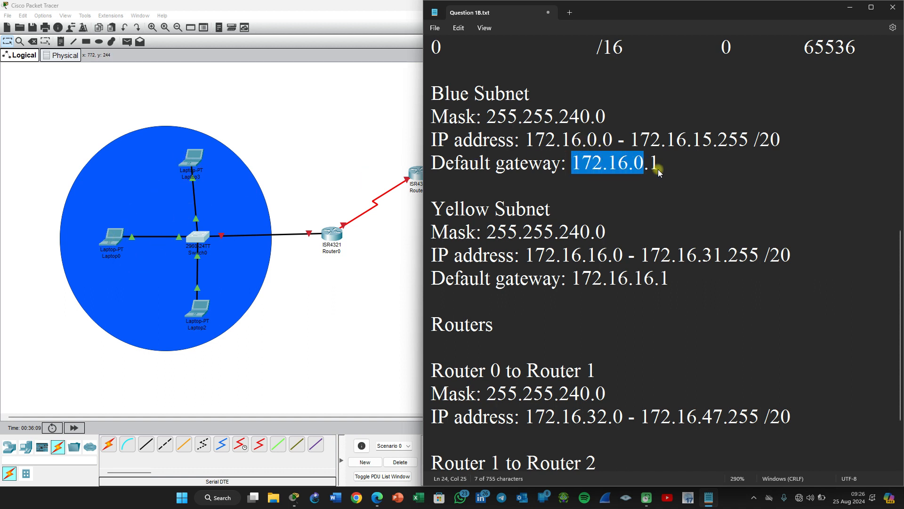
key(ctrl+c)
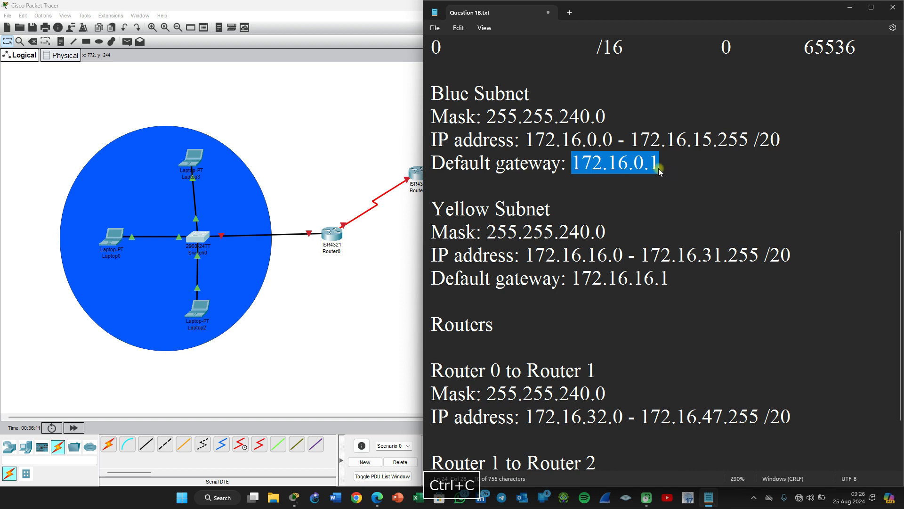
Step: Back in Packet Tracer, give Laptop3 the static IPv4 address 172.16.0.2 with subnet mask 255.255.240.0
click(193, 160)
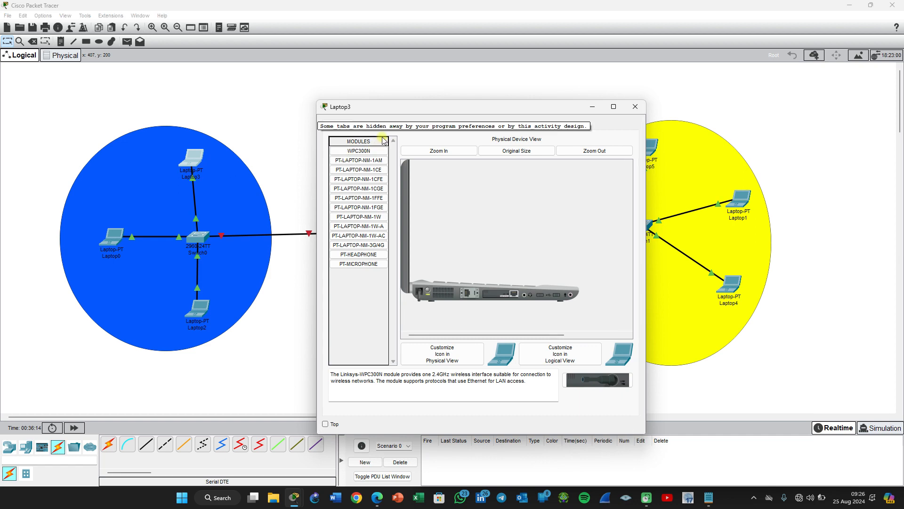
click(394, 125)
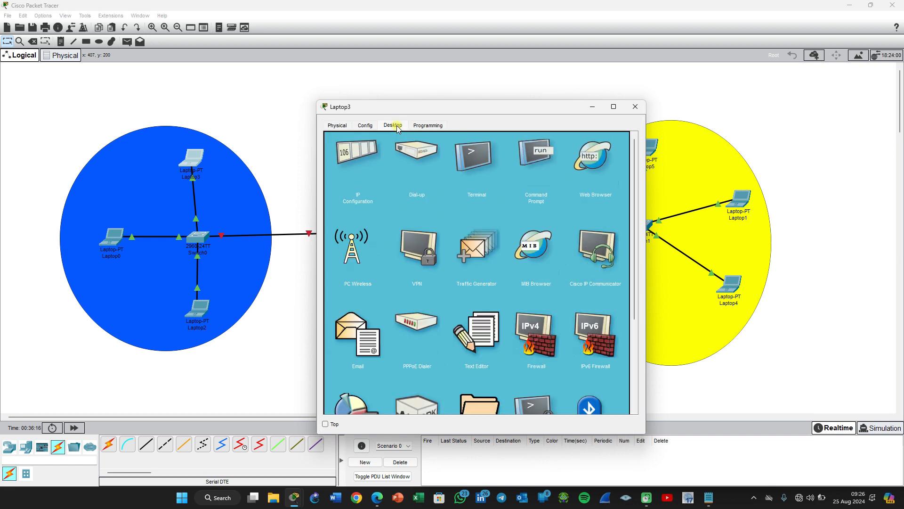
click(360, 160)
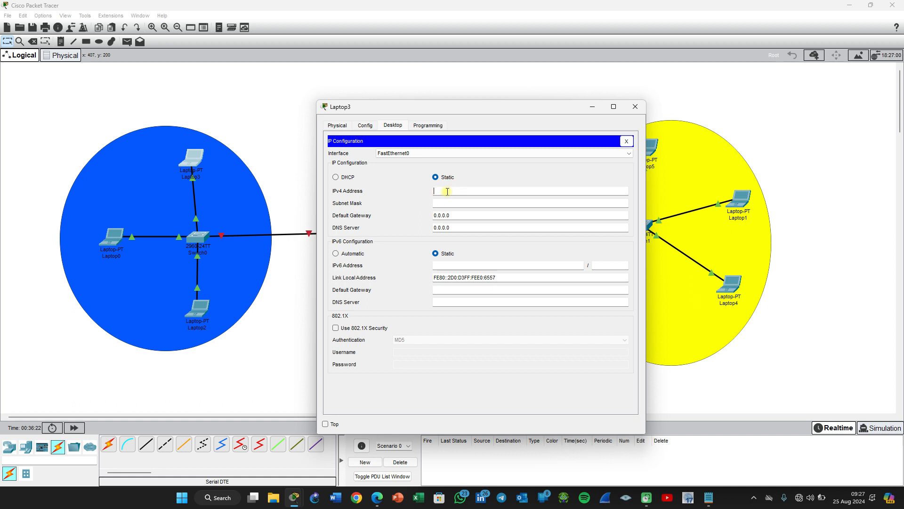
key(ctrl+v)
text(2)
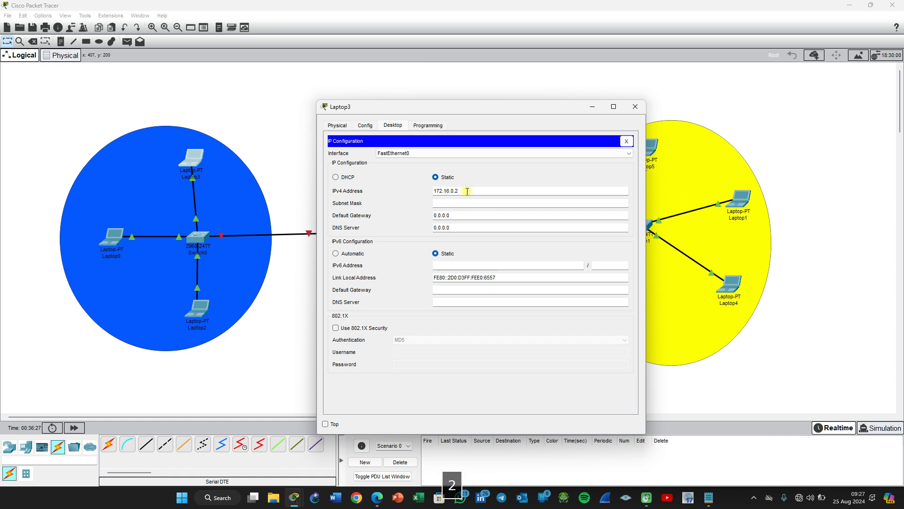
click(477, 203)
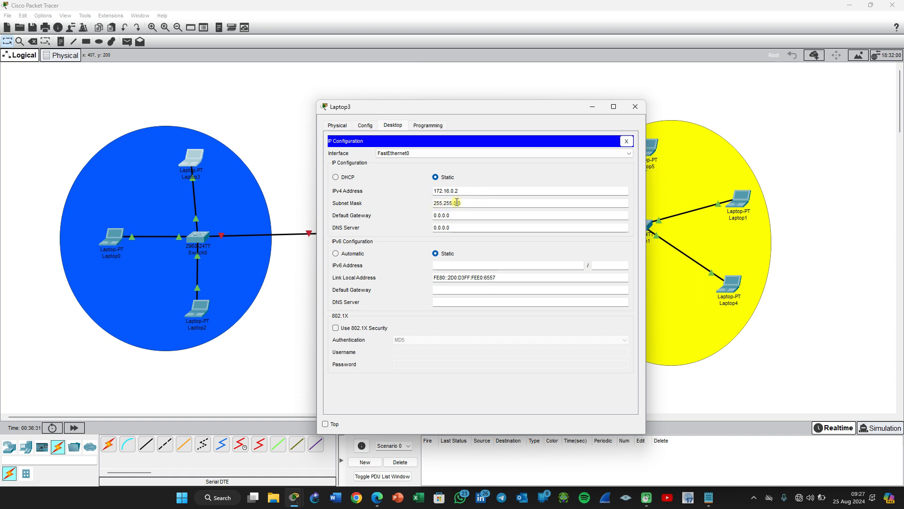
click(457, 202)
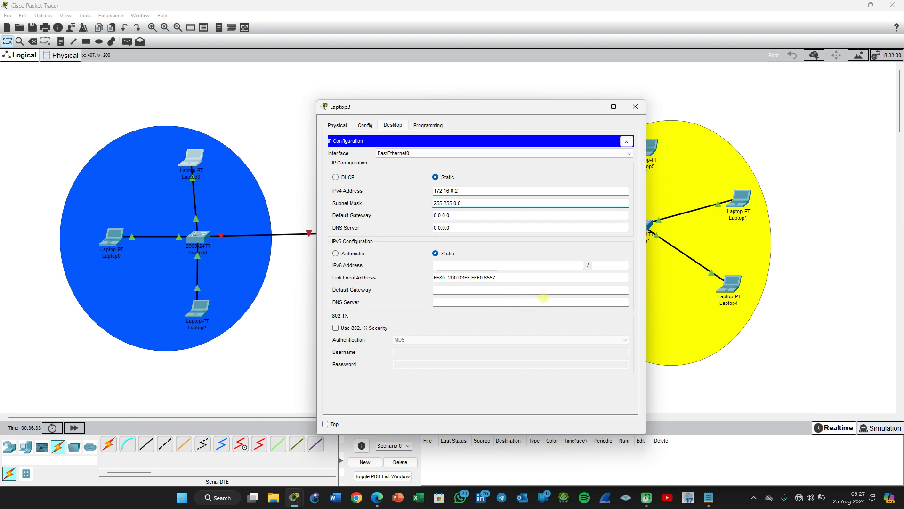
text(24)
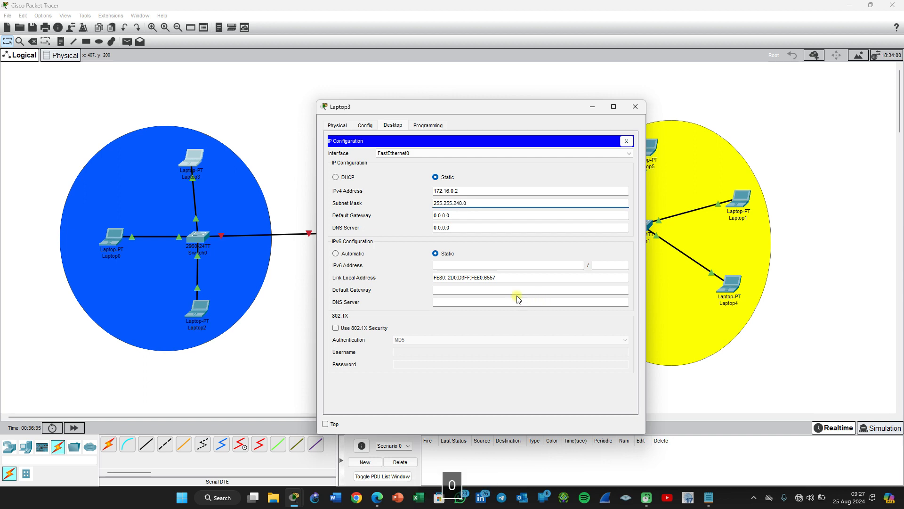
Step: Check the Blue subnet's mask in Question 1B.txt, then set Laptop3's default gateway to 172.16.0.1 and close its window
click(709, 497)
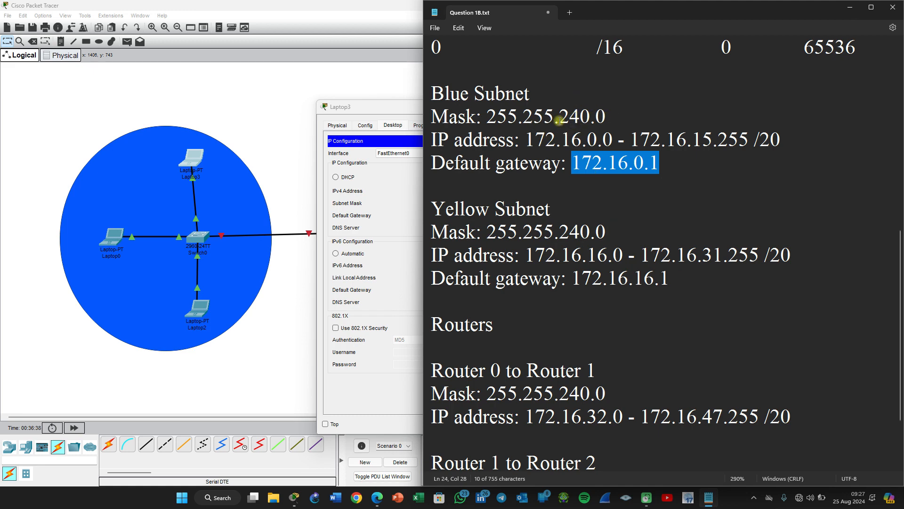
click(418, 204)
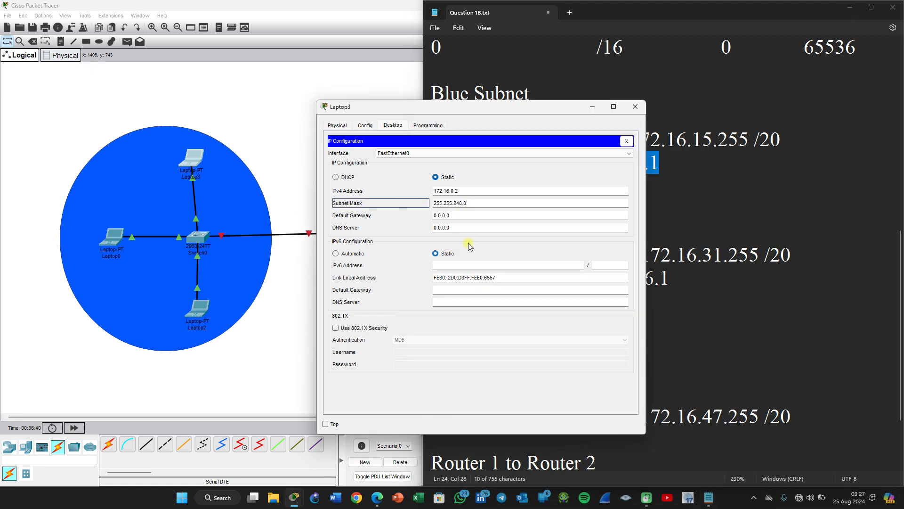
triple_click(455, 217)
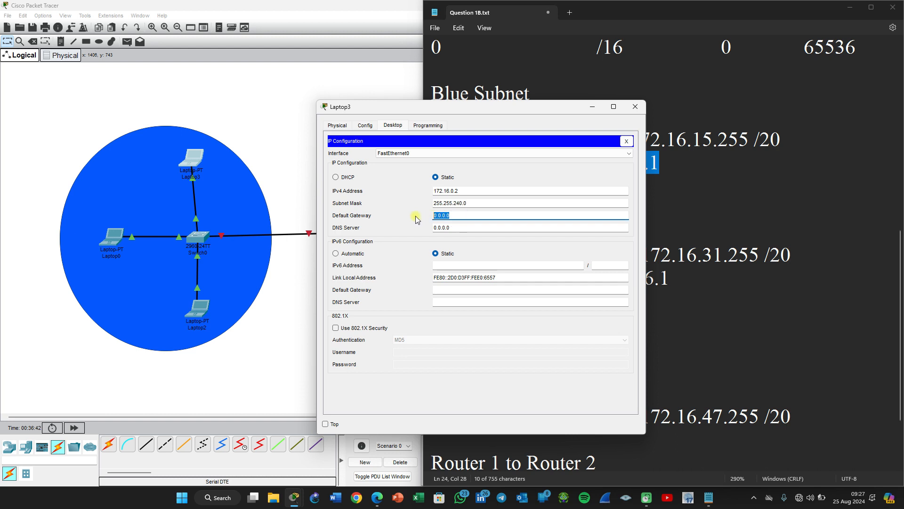
key(ctrl+v)
drag(538, 108, 345, 132)
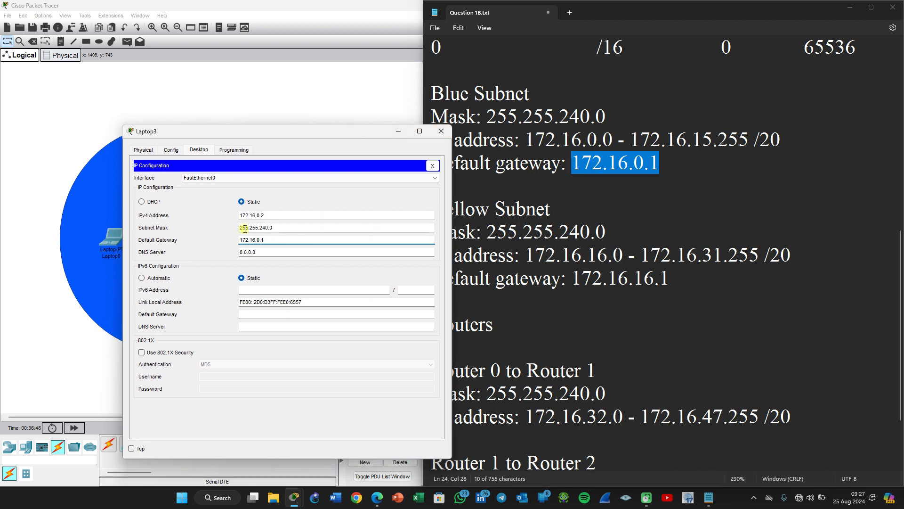
click(442, 132)
Step: Open Laptop0's IP configuration and set its static IPv4 address to 172.16.0.3
click(112, 238)
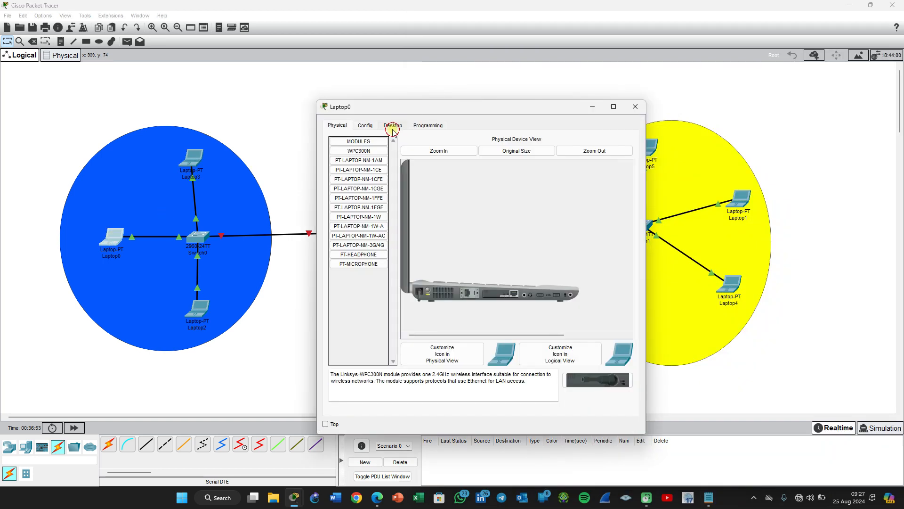
click(393, 125)
click(365, 148)
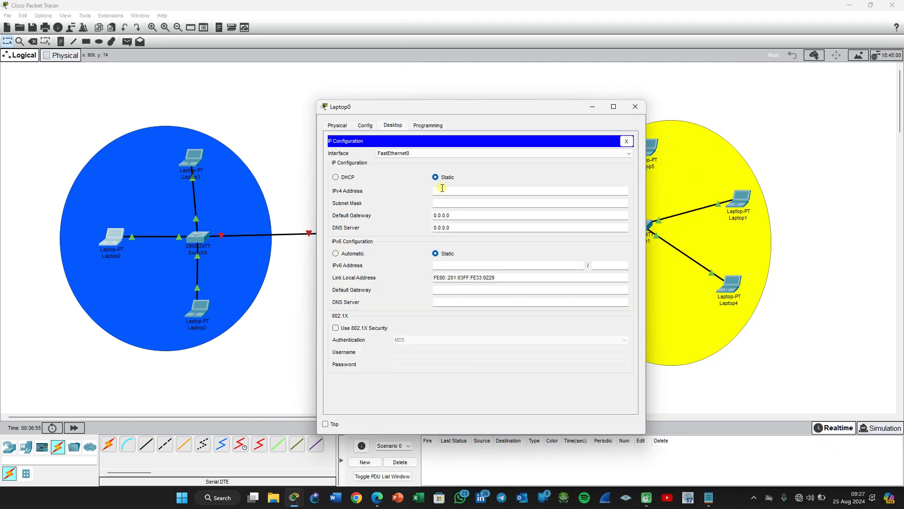
key(ctrl+v)
key(BackSpace)
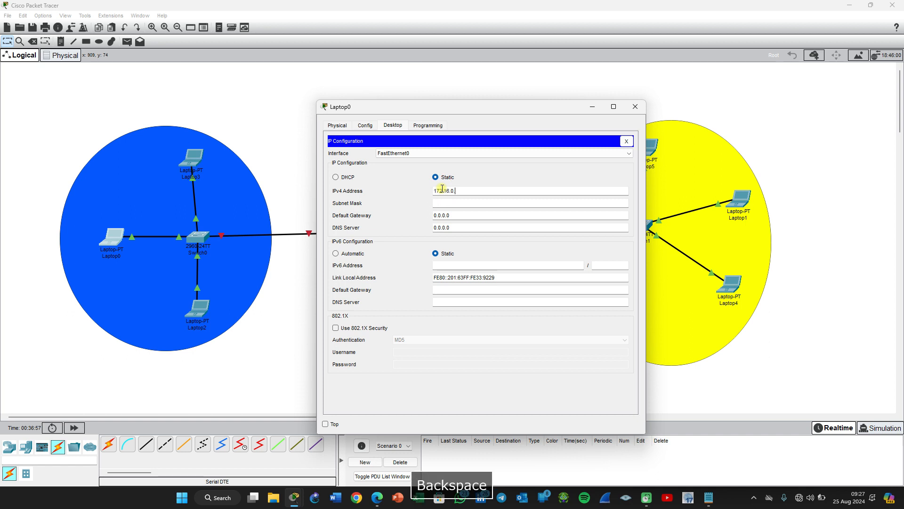
text(3)
Step: Set Laptop0's subnet mask to 255.255.240.0 and default gateway to 172.16.0.1, and close its window
click(466, 206)
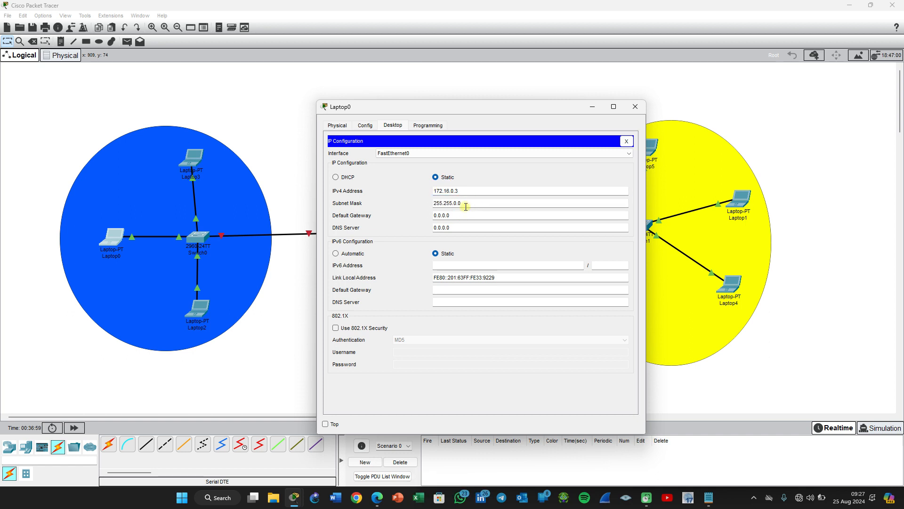
key(Left)
key(BackSpace)
text(24)
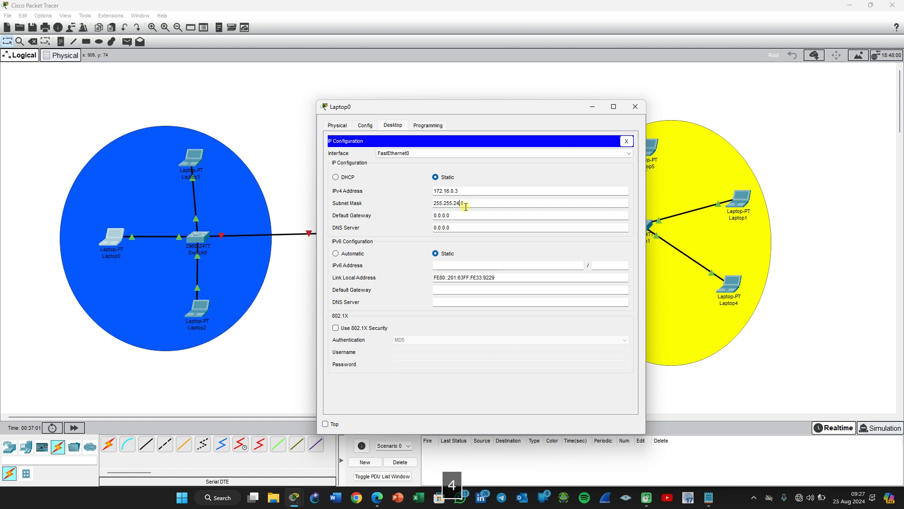
text(0)
key(Tab)
text(172.16.0.1)
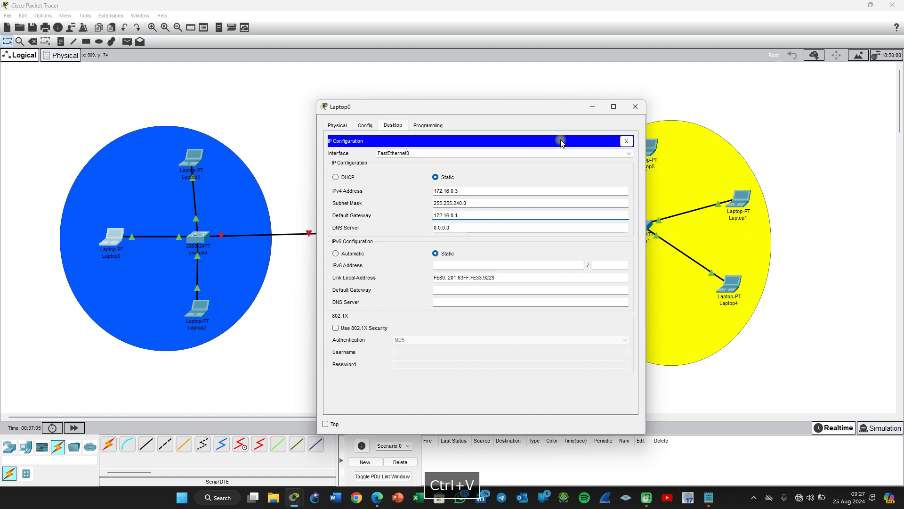
click(635, 106)
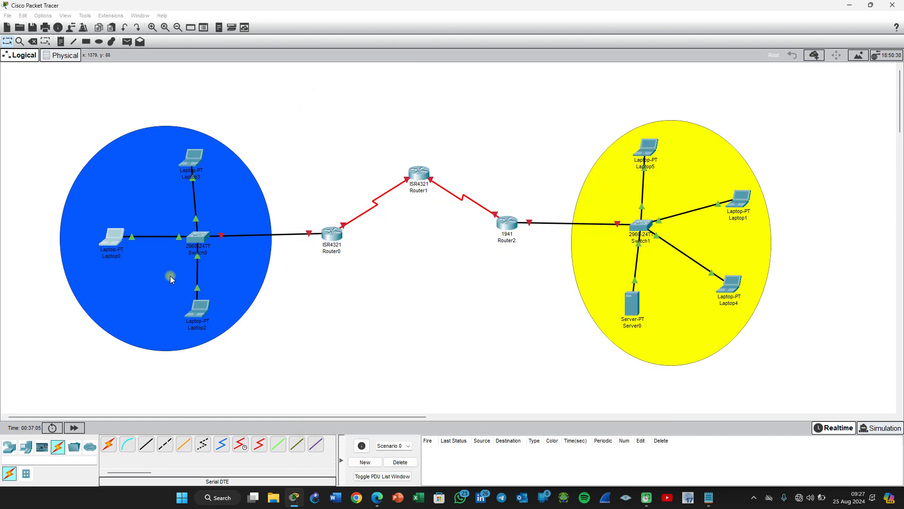
Step: Open Laptop2's IP configuration and set its static IPv4 address to 172.16.0.4
click(203, 312)
drag(200, 315, 200, 315)
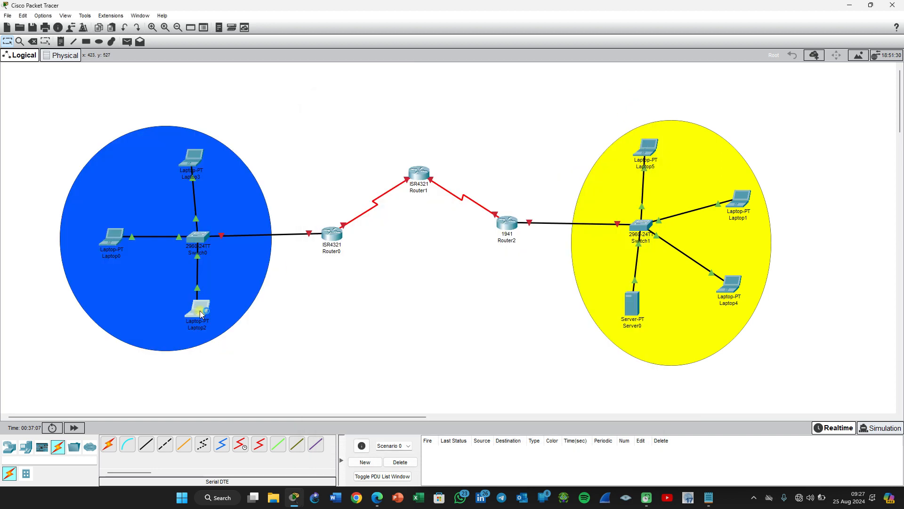
click(204, 314)
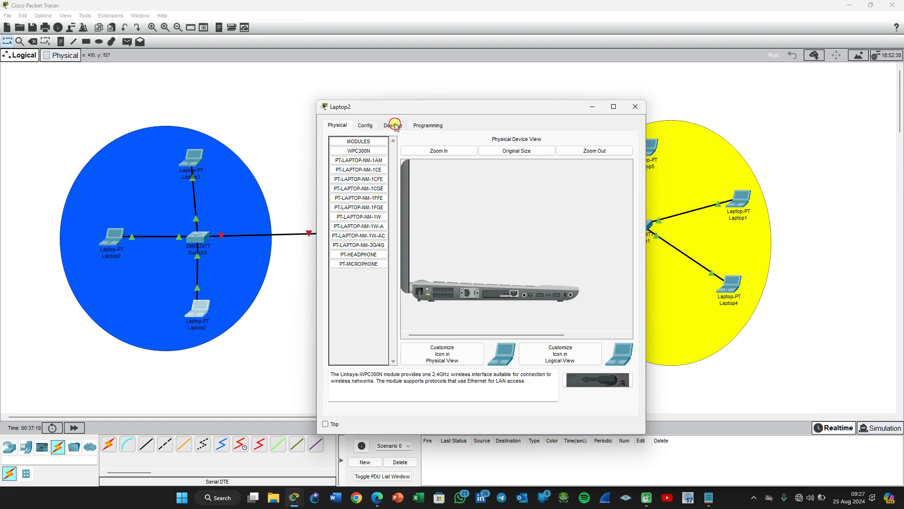
click(393, 125)
click(370, 145)
click(455, 193)
text(172.16.0.4)
key(BackSpace)
text(4)
Step: Set Laptop2's subnet mask to 255.255.240.0 and default gateway to 172.16.0.1, and close its window
click(461, 202)
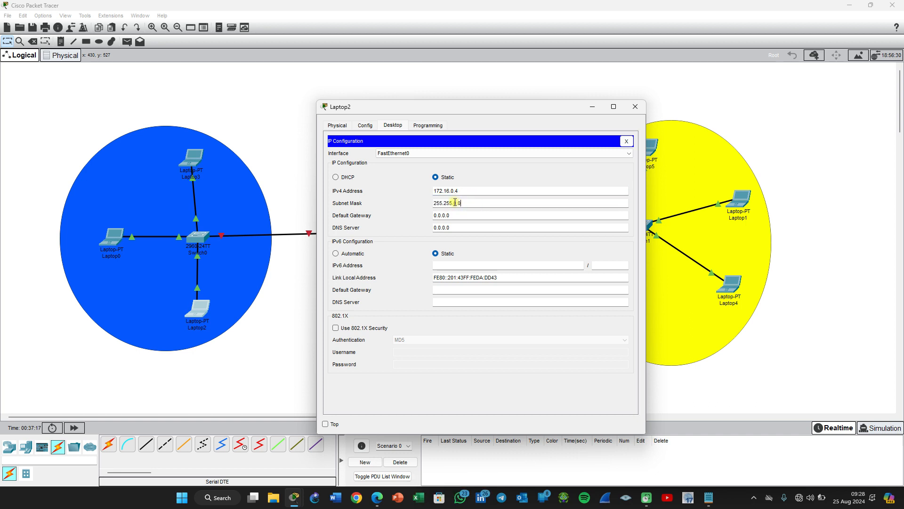
key(Delete)
text(240)
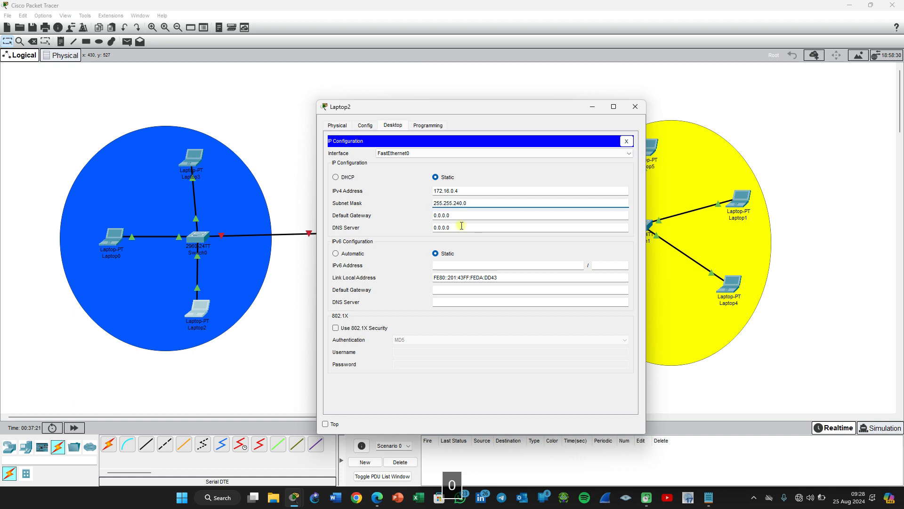
key(Tab)
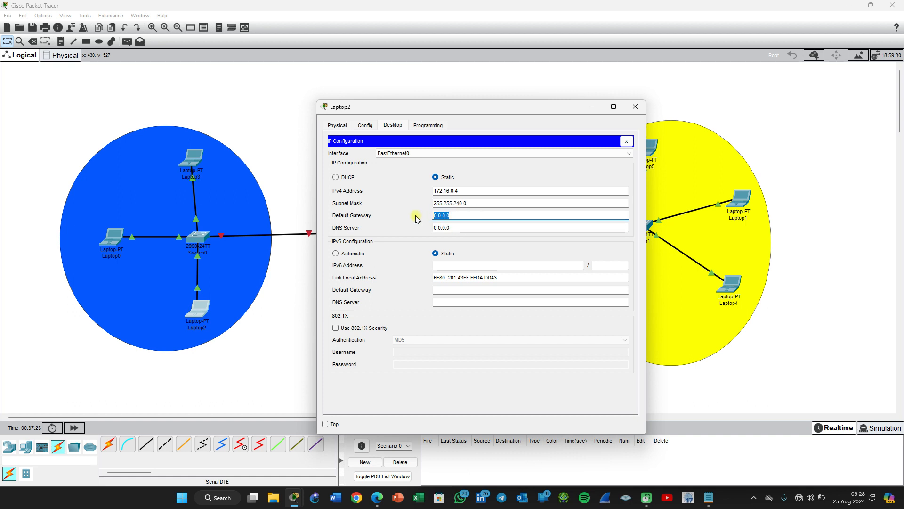
text(172.16.0.1)
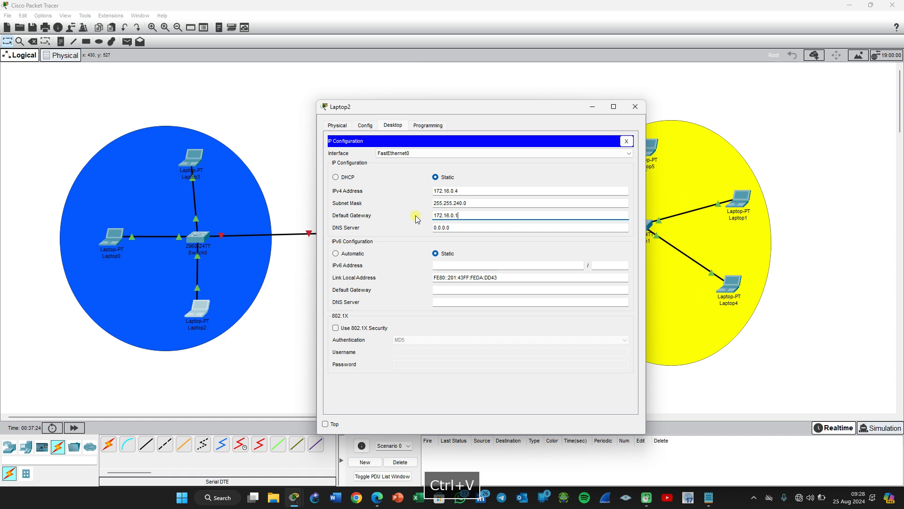
click(635, 106)
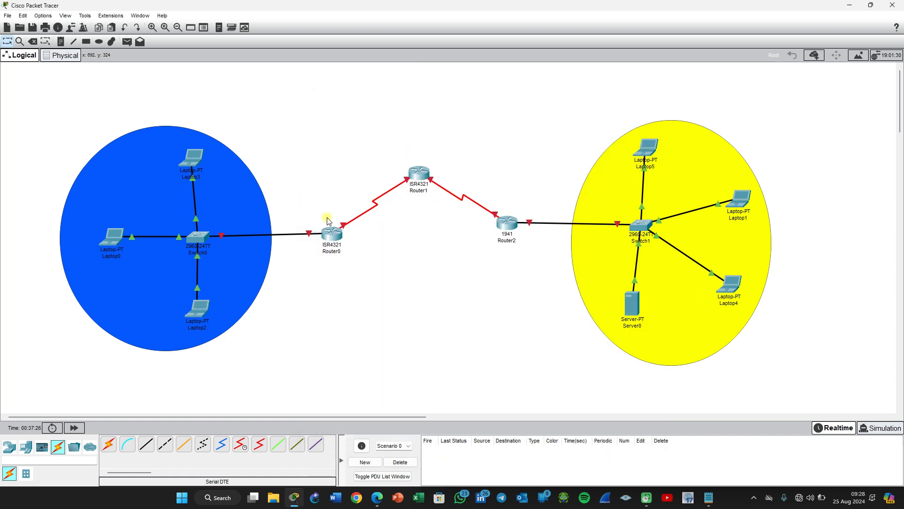
Step: Open Router0's device window and move it aside so that the blue subnet and Router0 stay in view
click(358, 240)
click(333, 234)
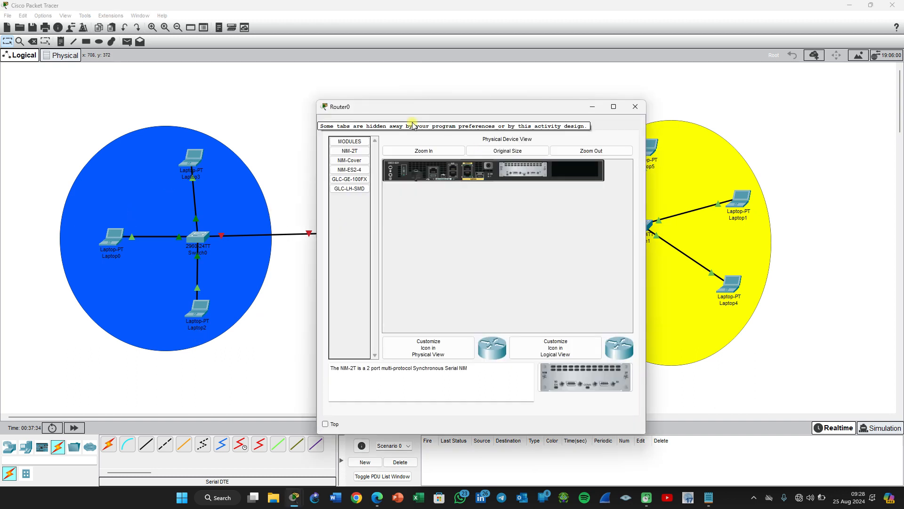
drag(387, 114, 486, 118)
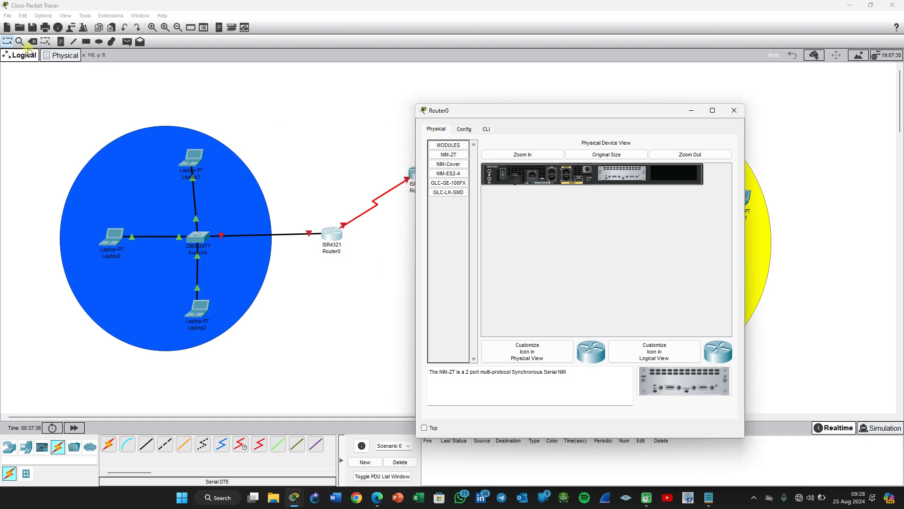
Step: Turn on permanent port labels in the logical workspace and shift Router0 slightly downward so its labels are readable
click(43, 17)
click(58, 26)
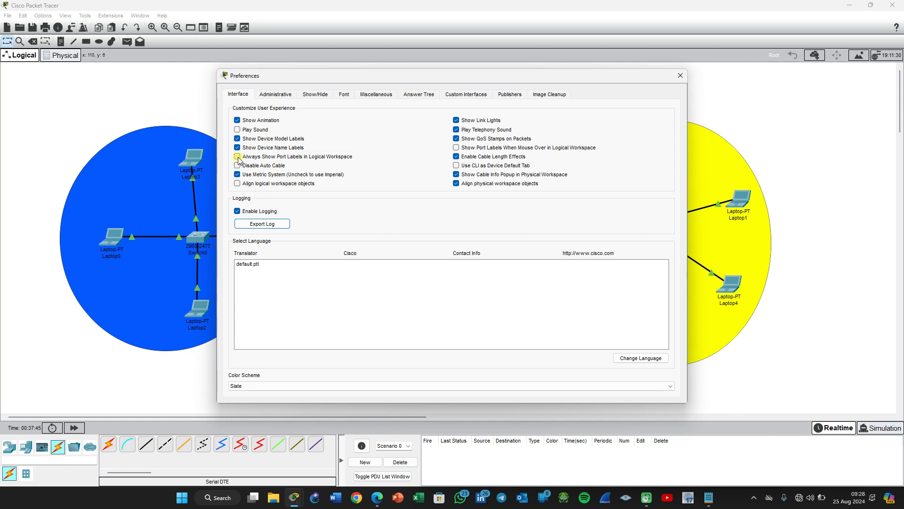
click(237, 158)
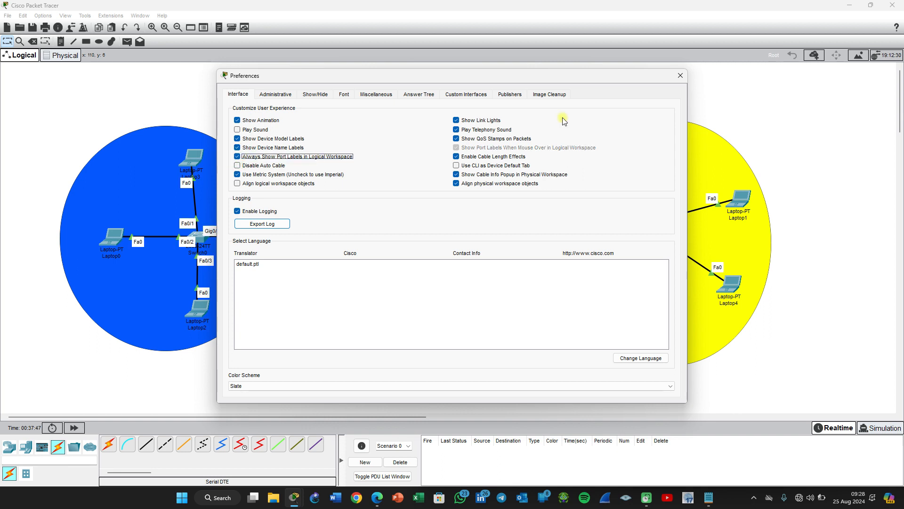
click(681, 75)
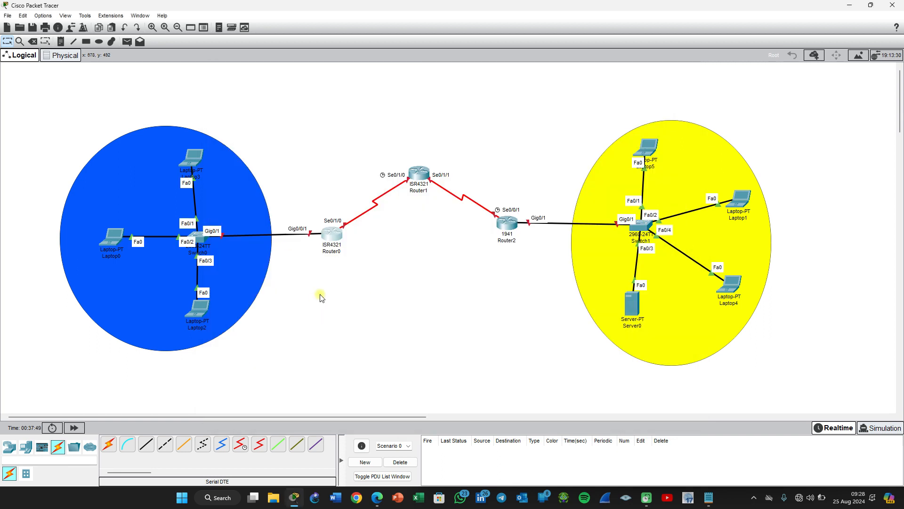
drag(323, 242, 321, 249)
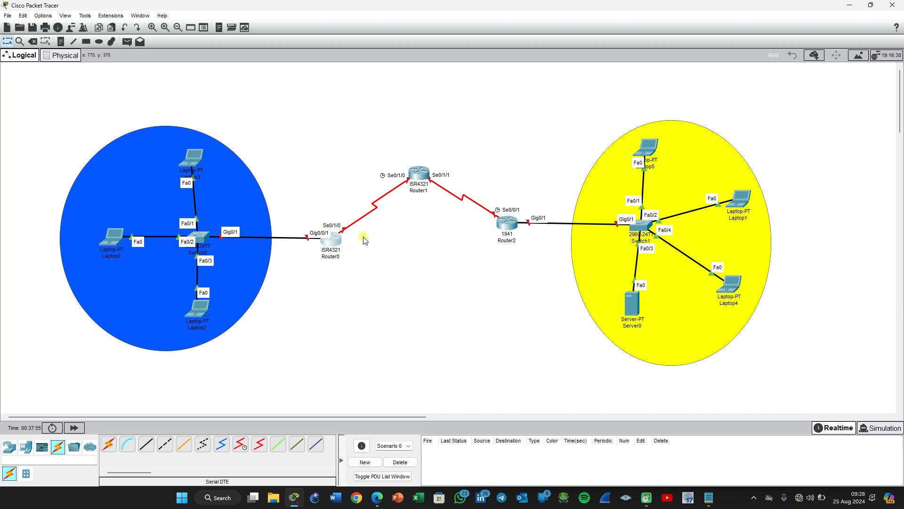
Step: Open Router0's command line in an enlarged window and answer no to the initial configuration dialog
click(336, 241)
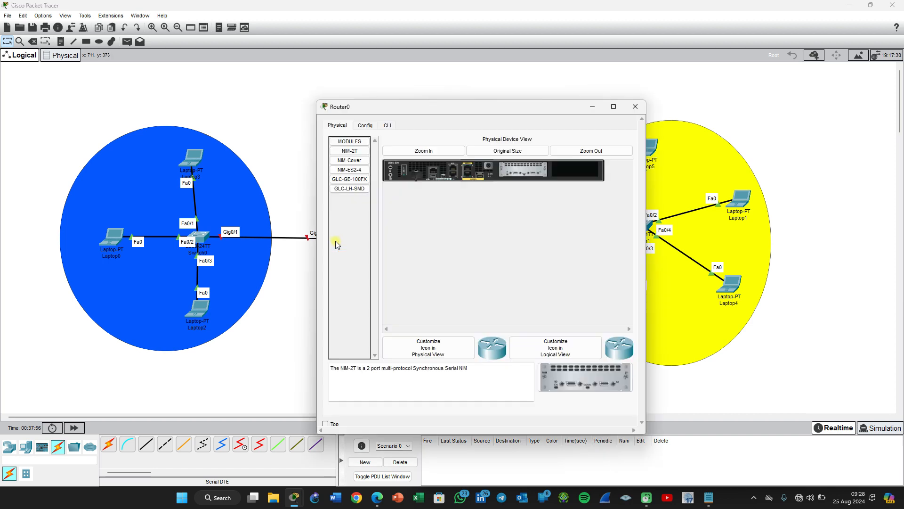
click(387, 125)
drag(399, 111, 408, 74)
drag(658, 168, 721, 179)
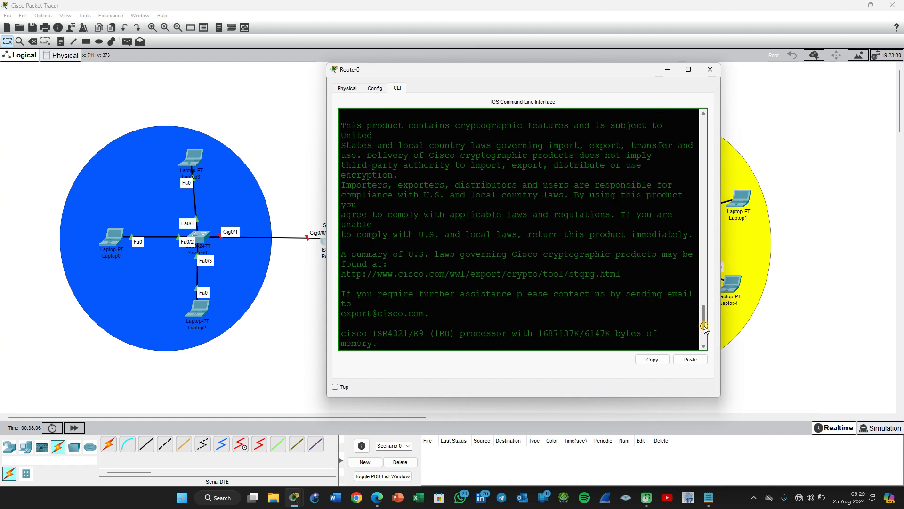
drag(704, 326, 707, 346)
text(no)
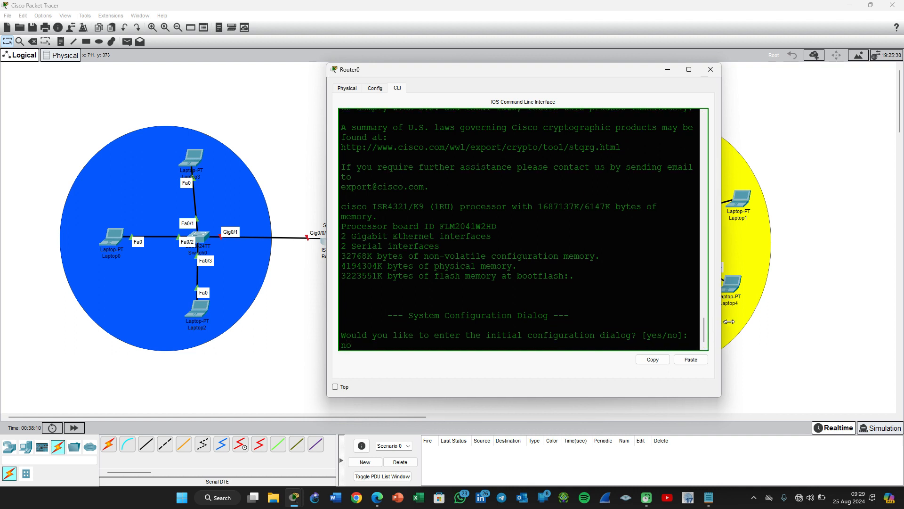
drag(722, 324, 736, 320)
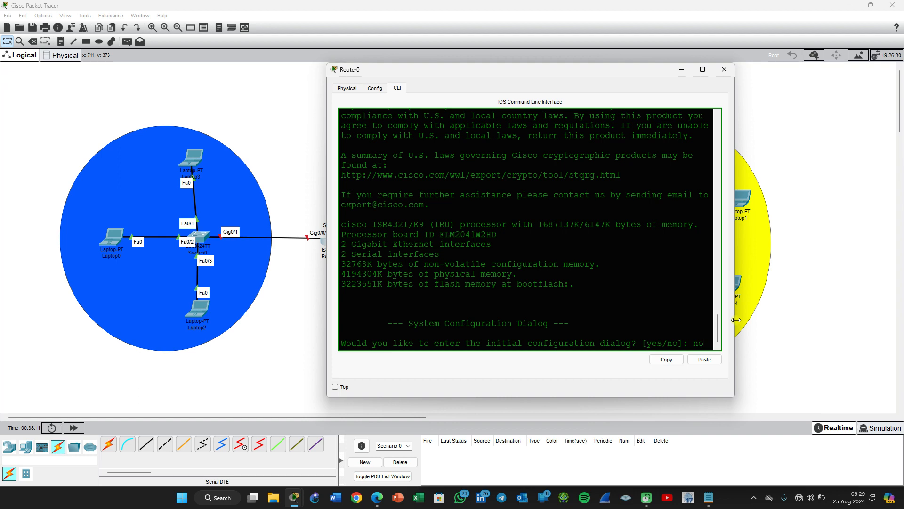
key(Return)
key(Return)
Step: Enter privileged mode on Router0 with enable and start global configuration with configure terminal
text(e)
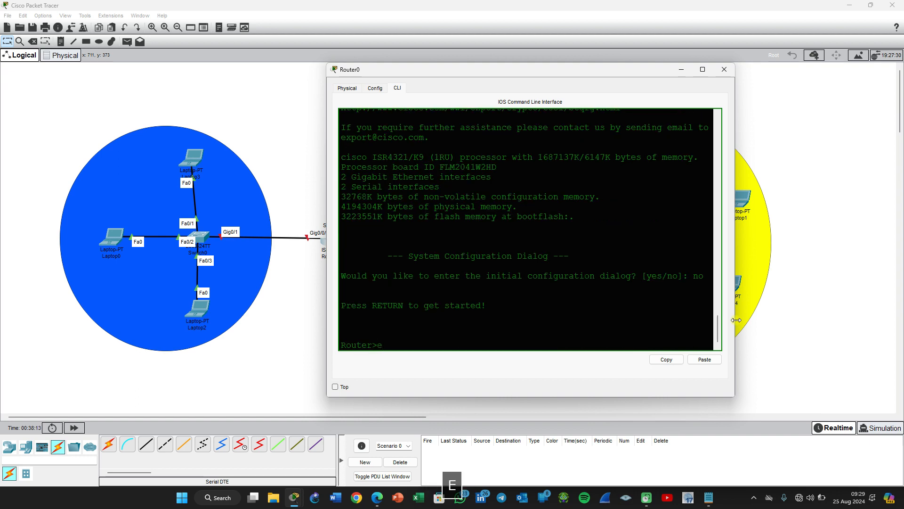
text(nable)
key(Return)
text(config)
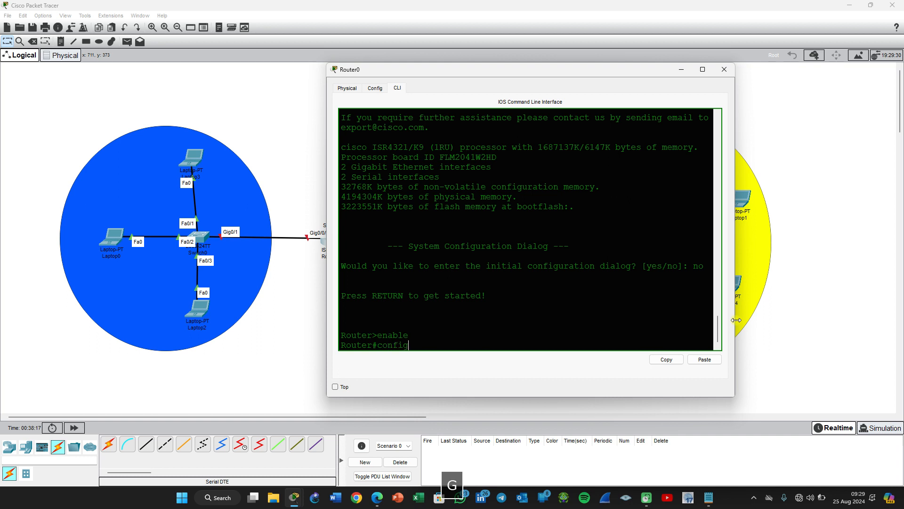
text(ure )
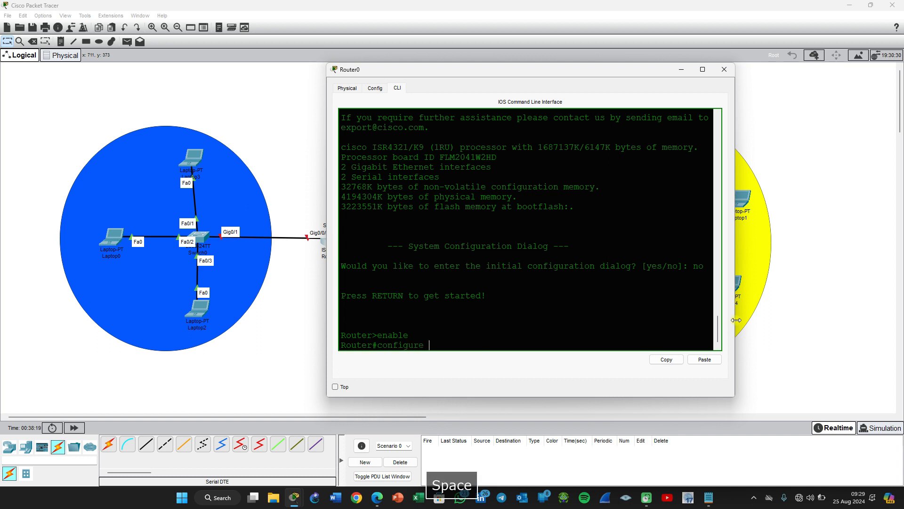
text(termina)
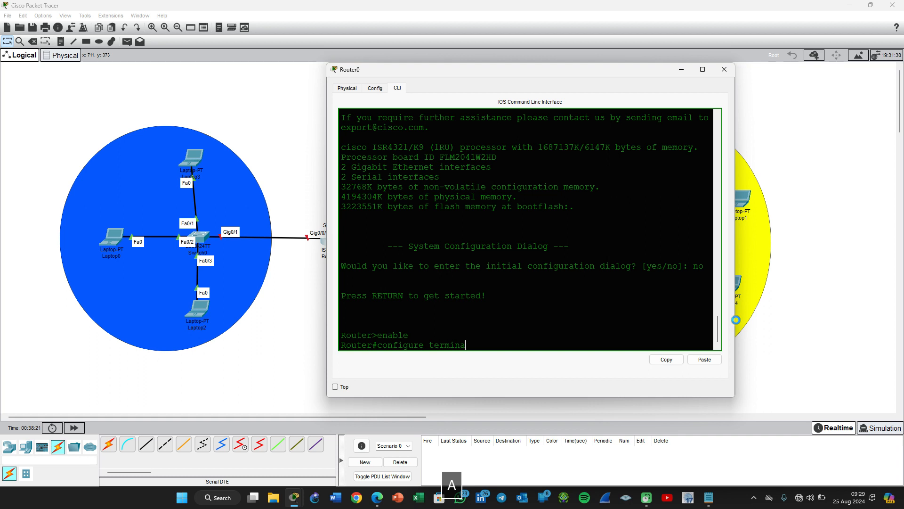
text(l)
key(Return)
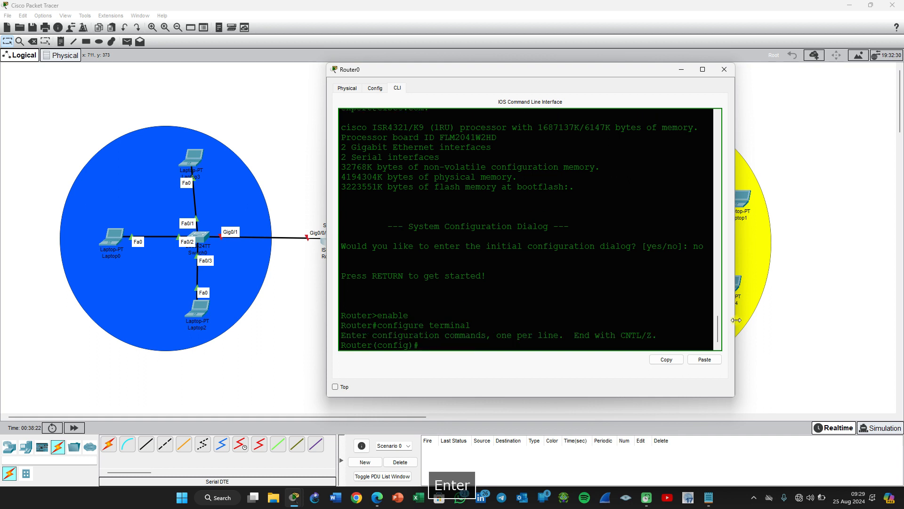
Step: Enter interface configuration for gig0/0/1 on Router0
text(interface g)
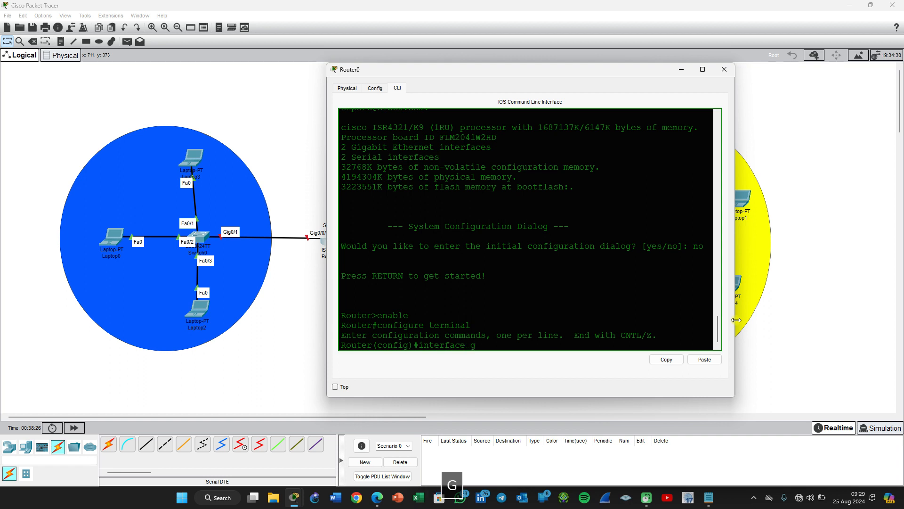
text(ig0/0)
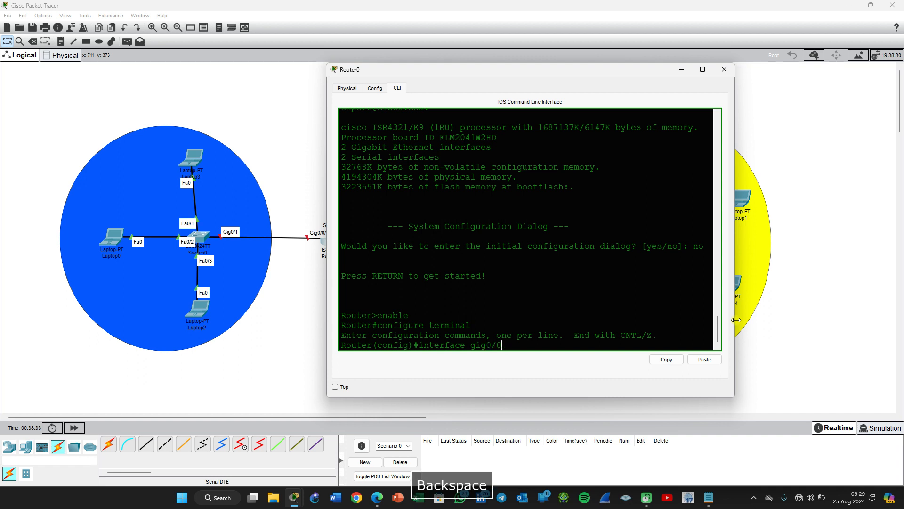
text(/1)
key(Return)
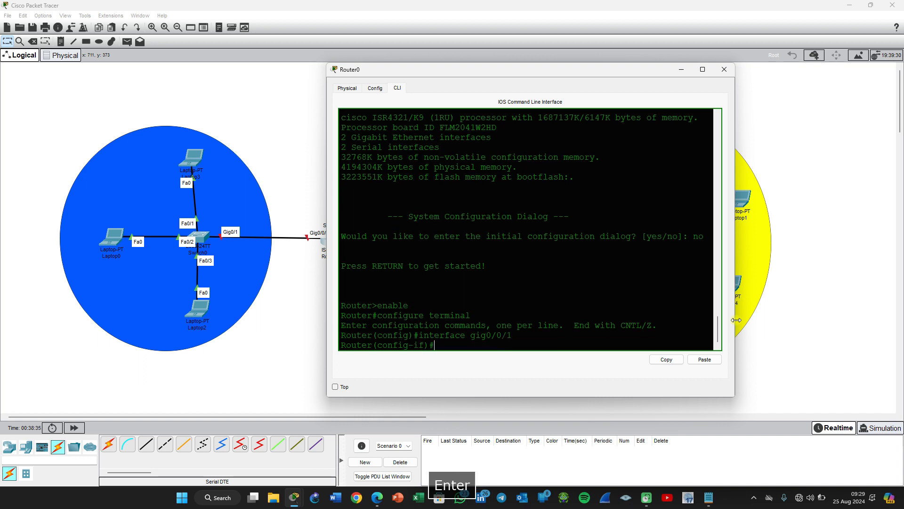
Step: Assign IP address 172.16.0.1 with mask 255.255.240.0 to Router0's gig0/0/1 interface, pasting the copied gateway address
drag(542, 69, 595, 71)
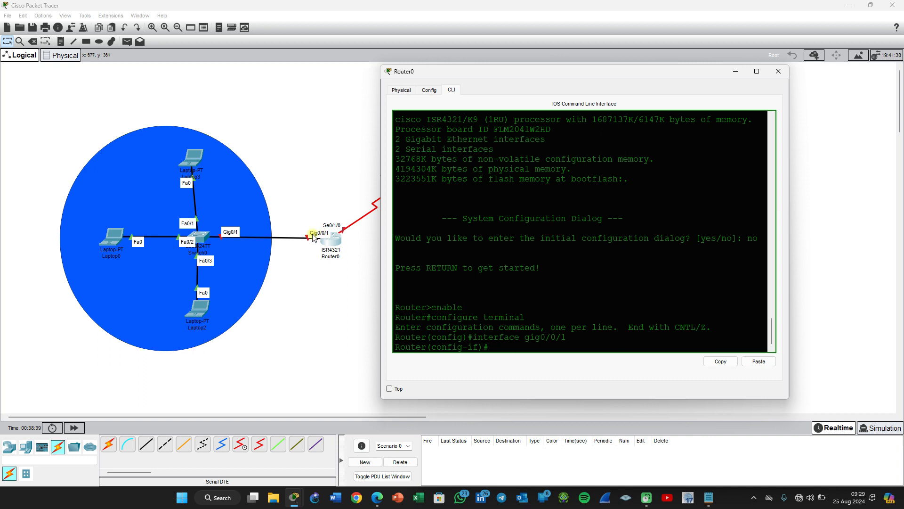
right_click(495, 344)
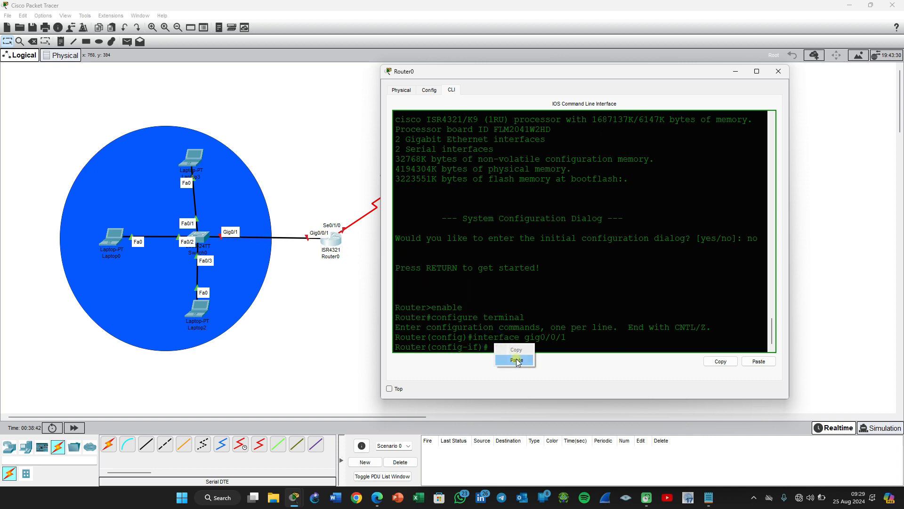
click(545, 347)
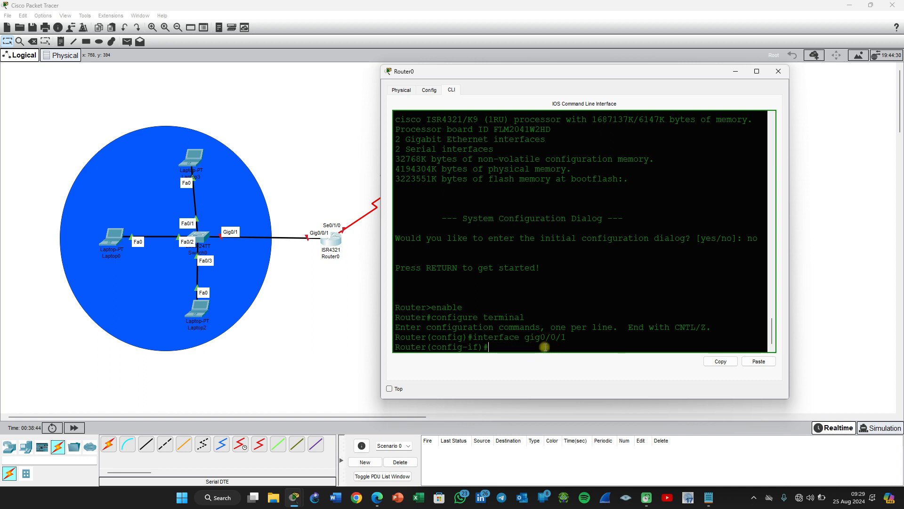
text(IP ad)
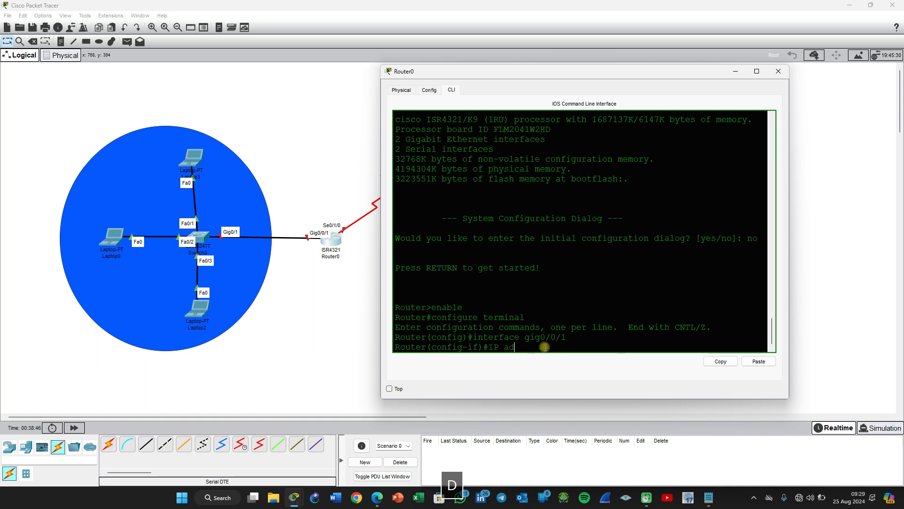
text(dress)
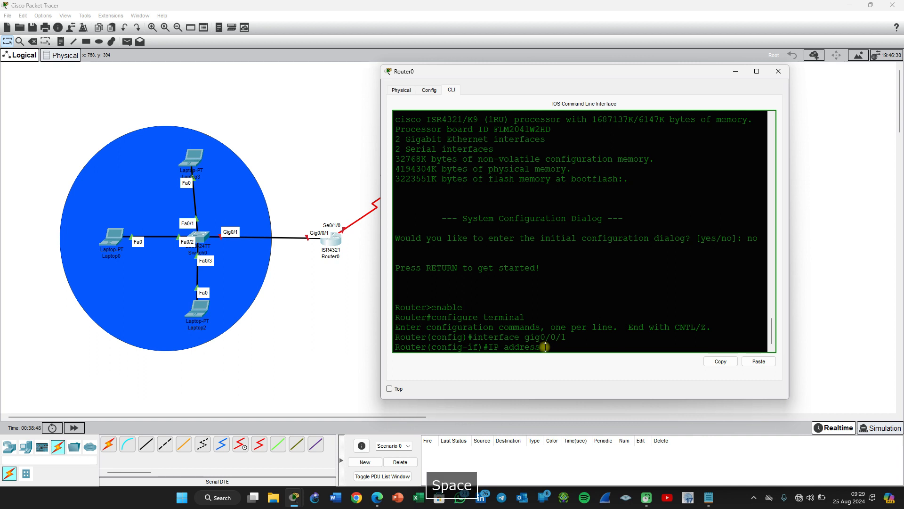
click(754, 361)
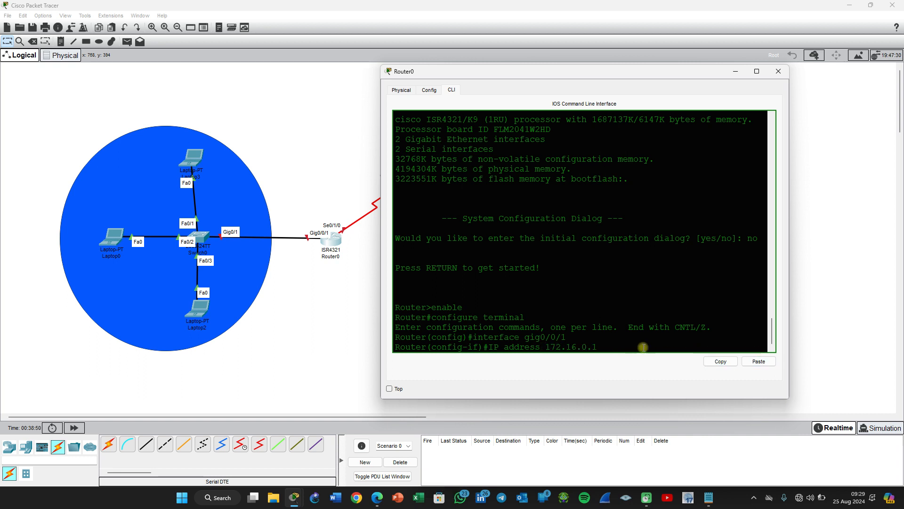
text(2)
text(55.)
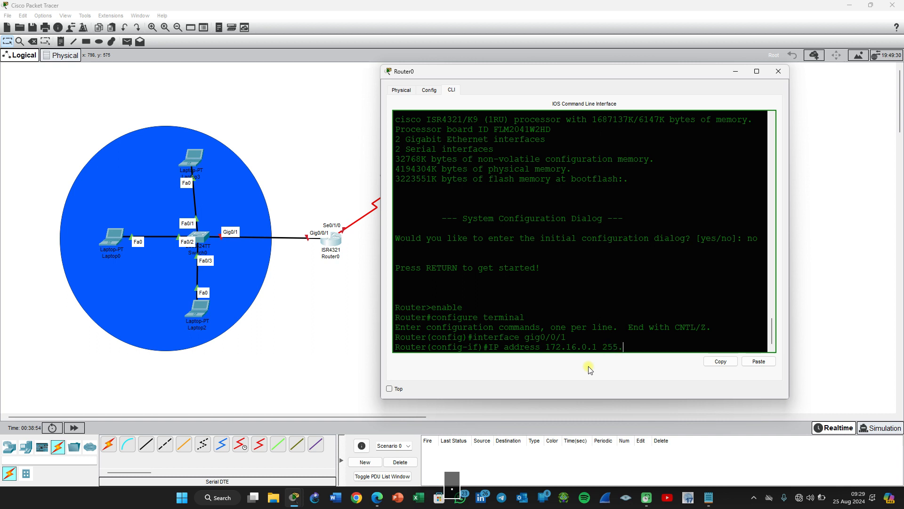
text(255.240.0)
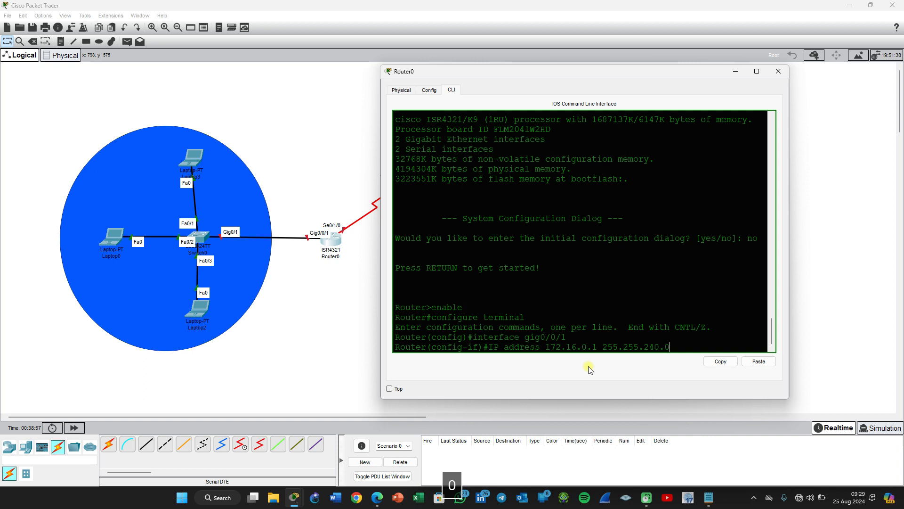
key(Return)
Step: Bring up Router0's gig0/0/1 interface with no shutdown and close the router window
text(no shutdown)
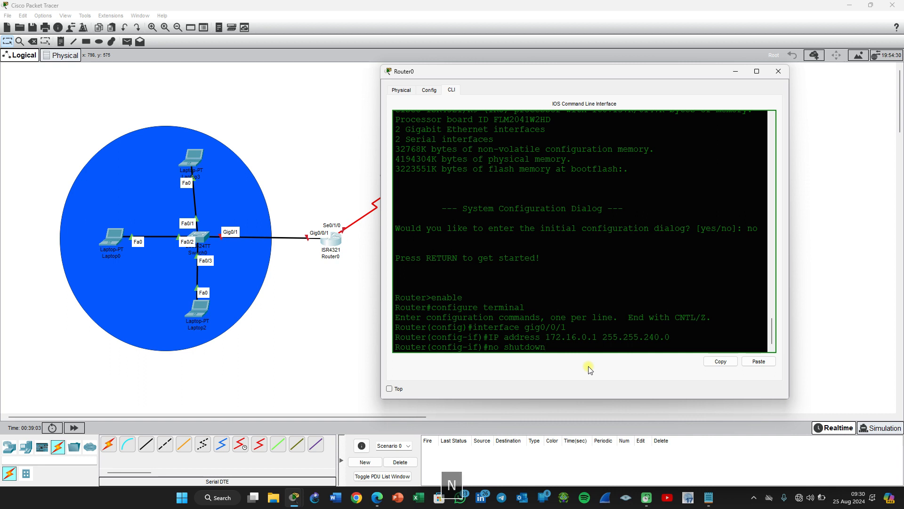
key(Return)
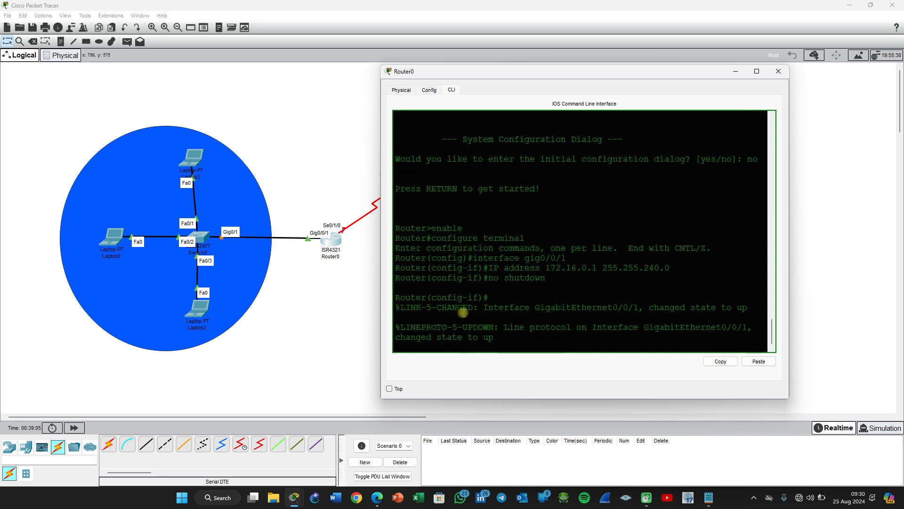
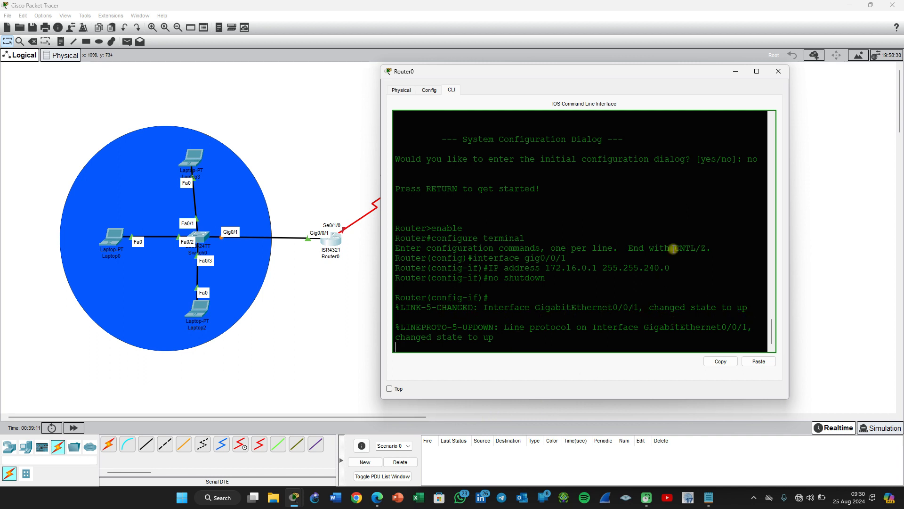
click(778, 71)
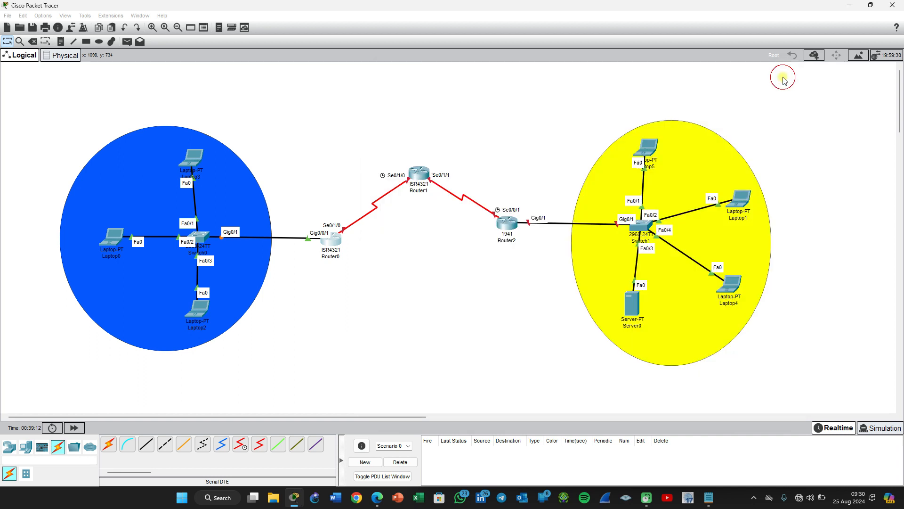
Step: Shift Router2 and Switch1 slightly downward in the topology to make their port labels readable
click(506, 236)
drag(507, 235, 507, 239)
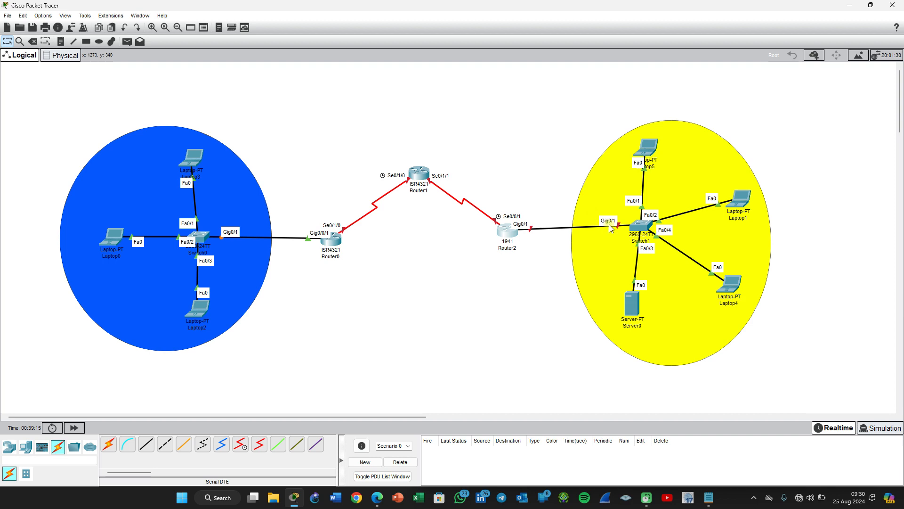
drag(643, 228, 645, 231)
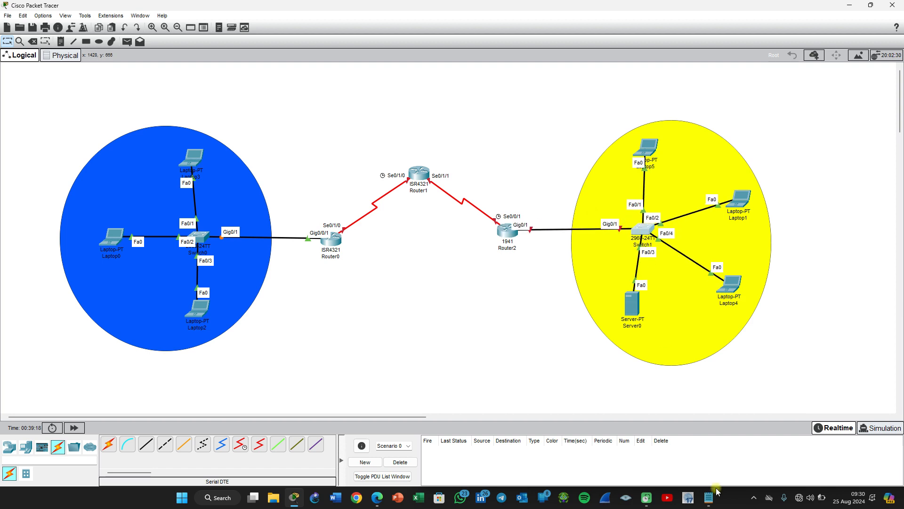
Step: Switch to Question 1B.txt in Notepad, copy the Yellow Subnet default gateway 172.16.16.1, and return to the topology
click(706, 500)
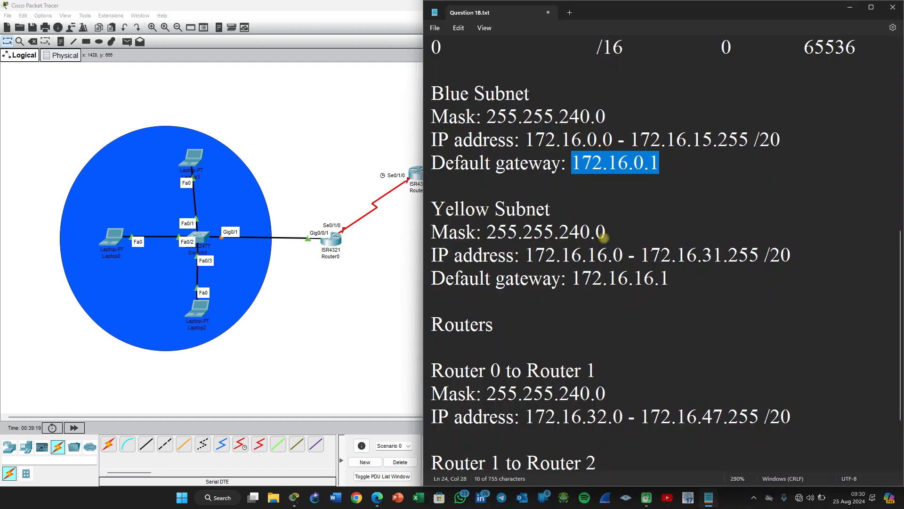
drag(665, 278, 574, 285)
key(ctrl+c)
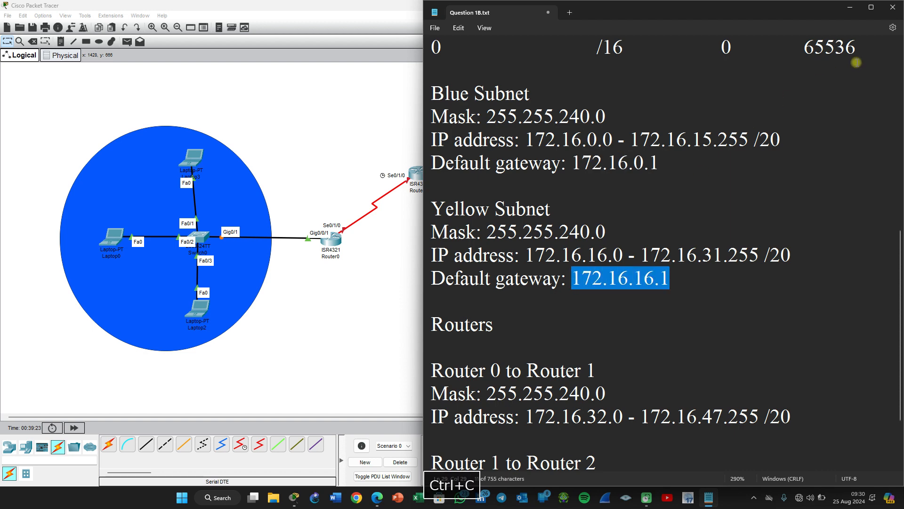
click(849, 8)
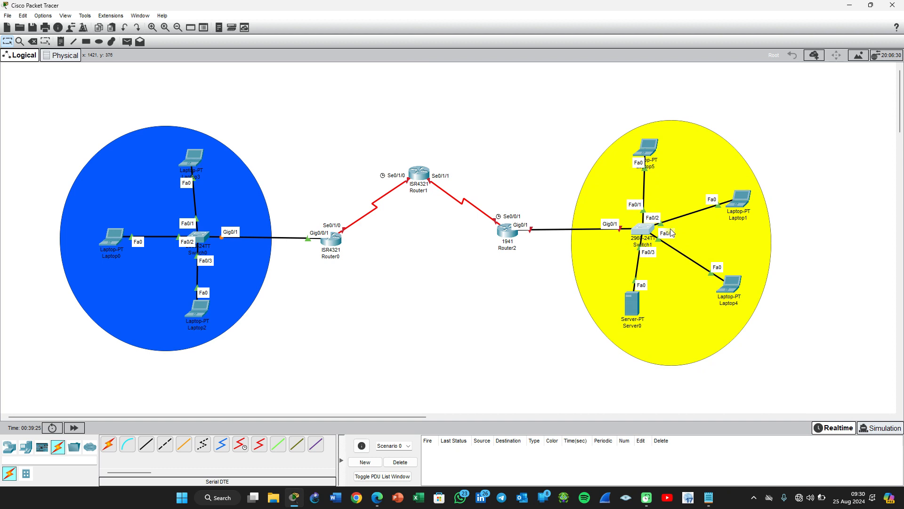
Step: Open Laptop5's IP configuration in the yellow subnet and set its static IPv4 address to 172.16.16.2
click(649, 150)
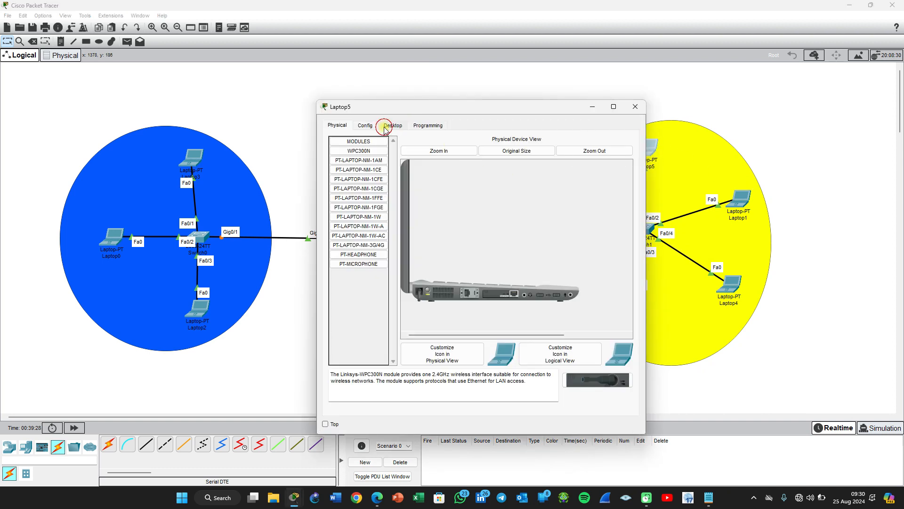
click(393, 125)
click(357, 156)
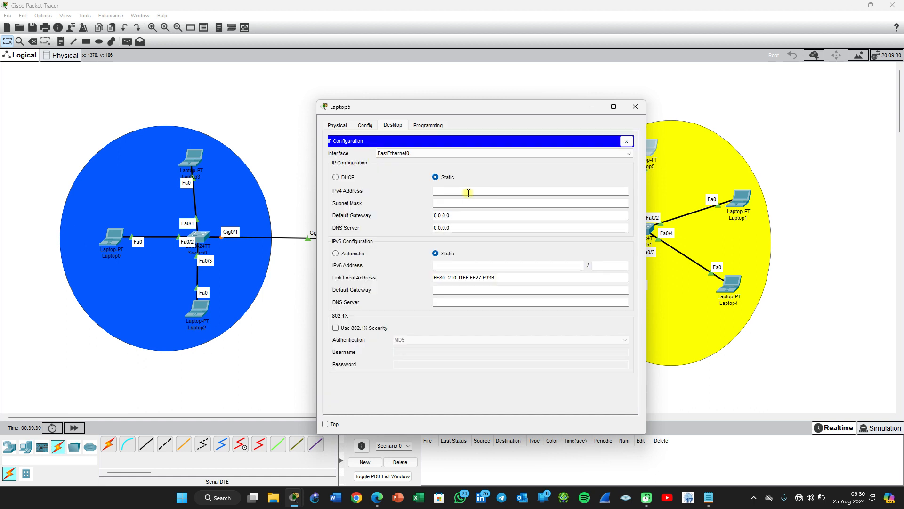
key(ctrl+v)
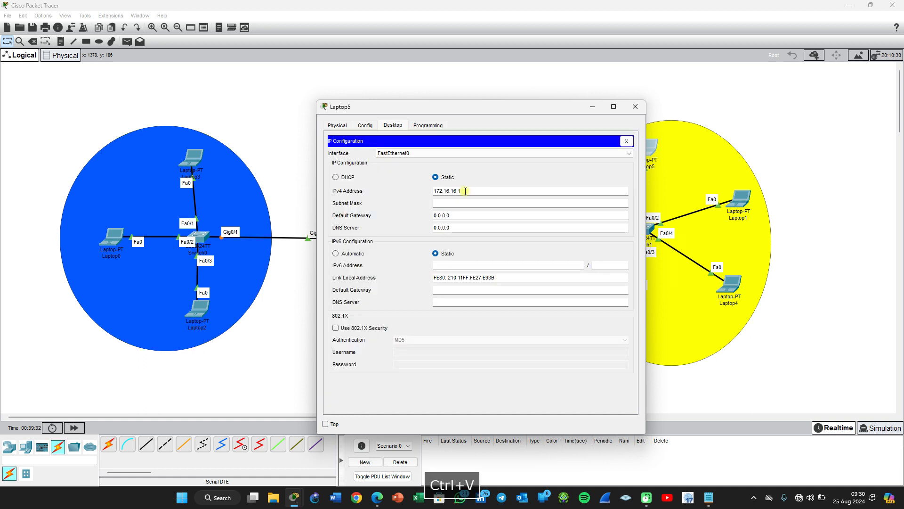
key(BackSpace)
text(2)
Step: Set Laptop5's subnet mask to 255.255.240.0 and default gateway to 172.16.16.1, then close its window
click(464, 202)
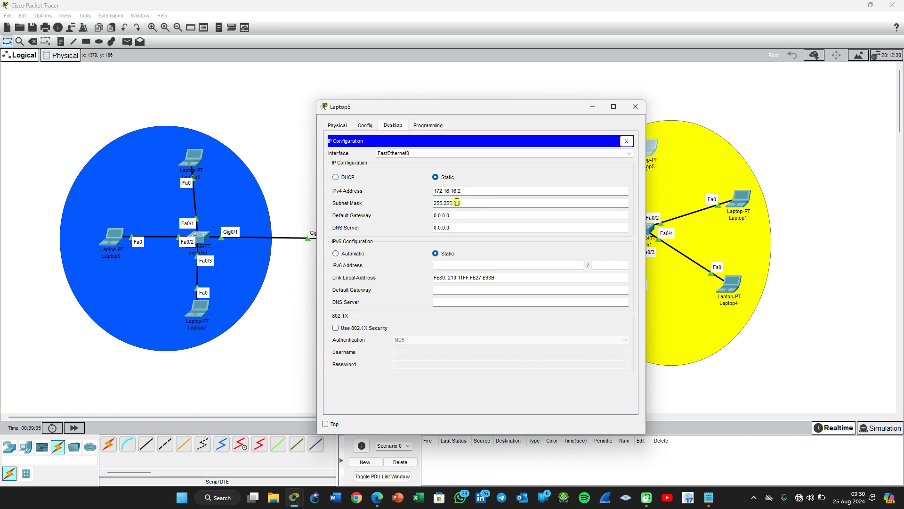
key(BackSpace)
text(24)
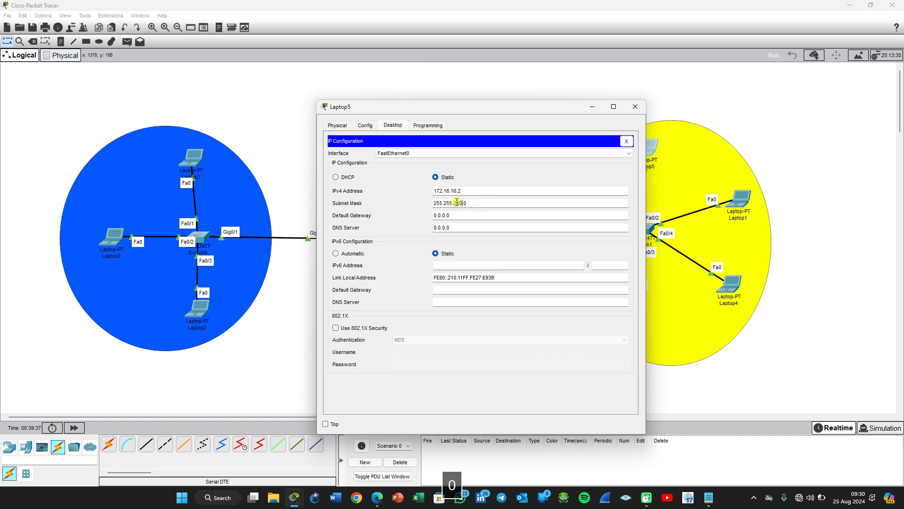
click(463, 216)
drag(412, 223, 421, 215)
key(ctrl+v)
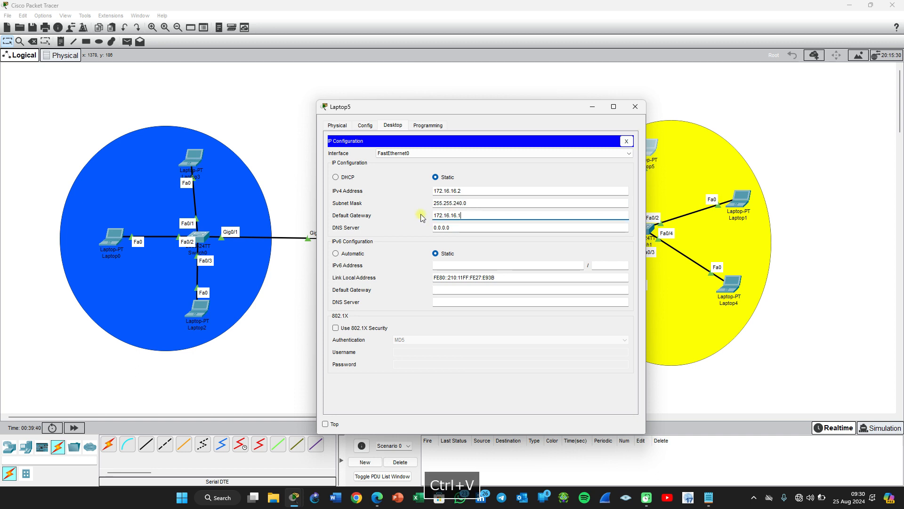
click(638, 106)
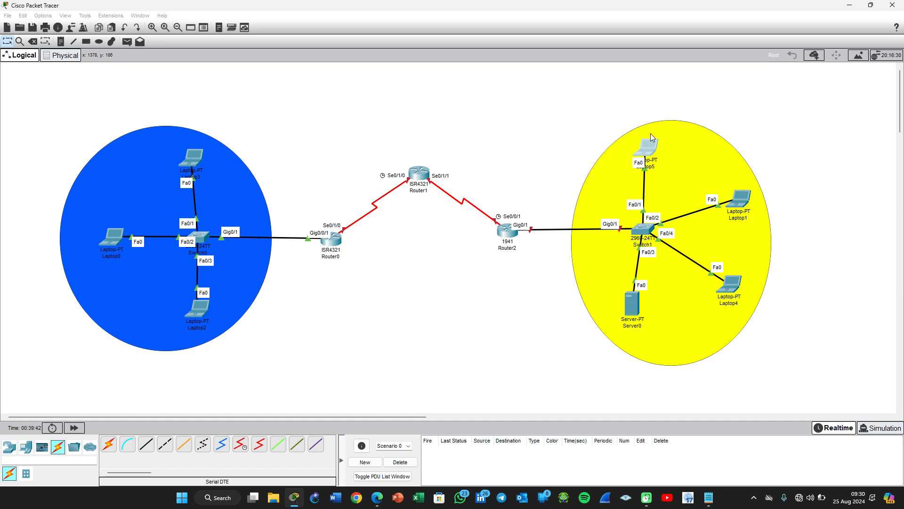
Step: Open Laptop1's IP configuration and set its static IPv4 address to 172.16.16.3
click(742, 200)
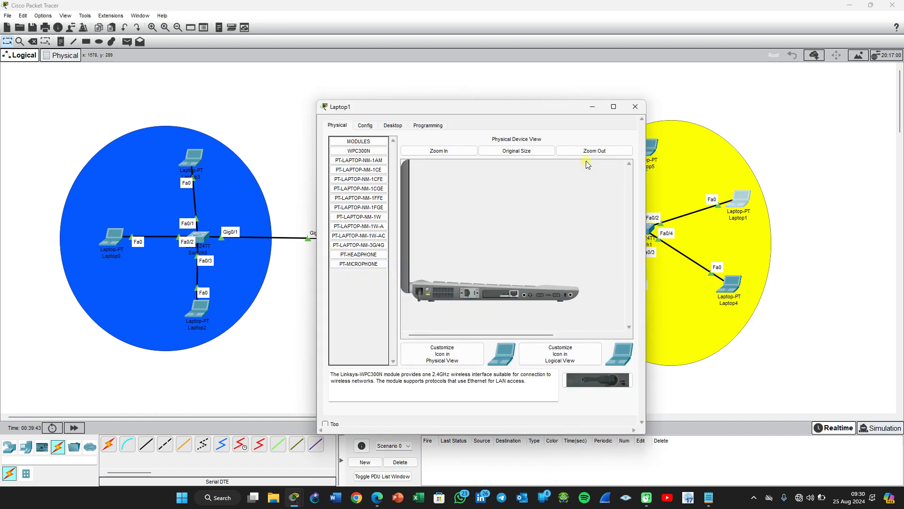
click(393, 125)
click(358, 153)
click(453, 191)
key(ctrl+v)
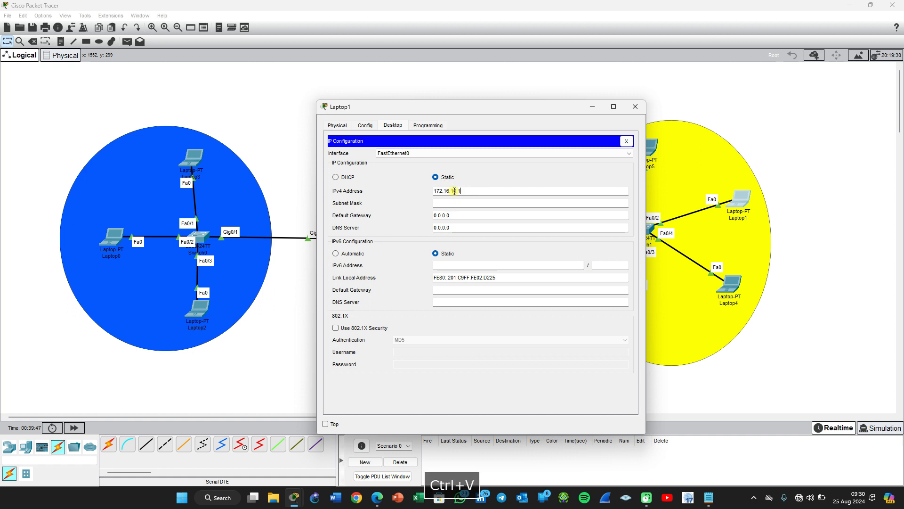
text(3)
Step: Give Laptop1 the subnet mask 255.255.240.0 and default gateway 172.16.16.1, and close its window
click(459, 203)
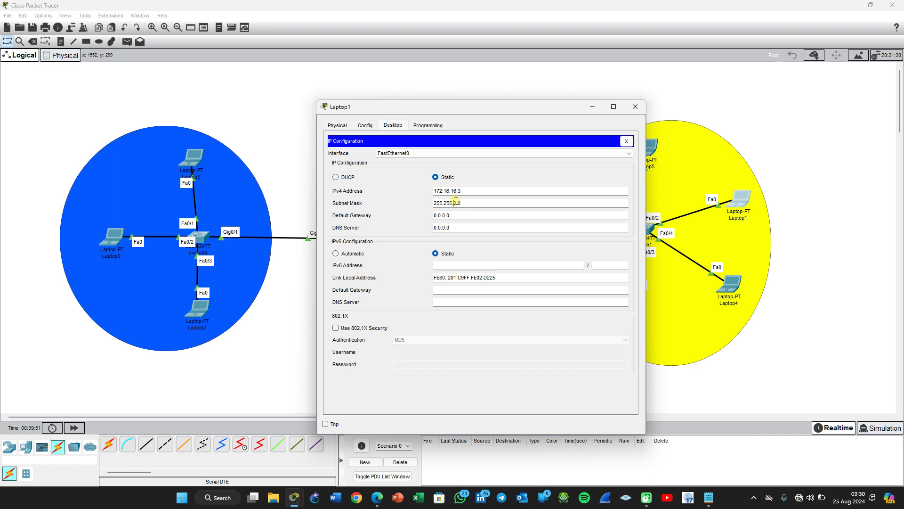
key(Delete)
text(224)
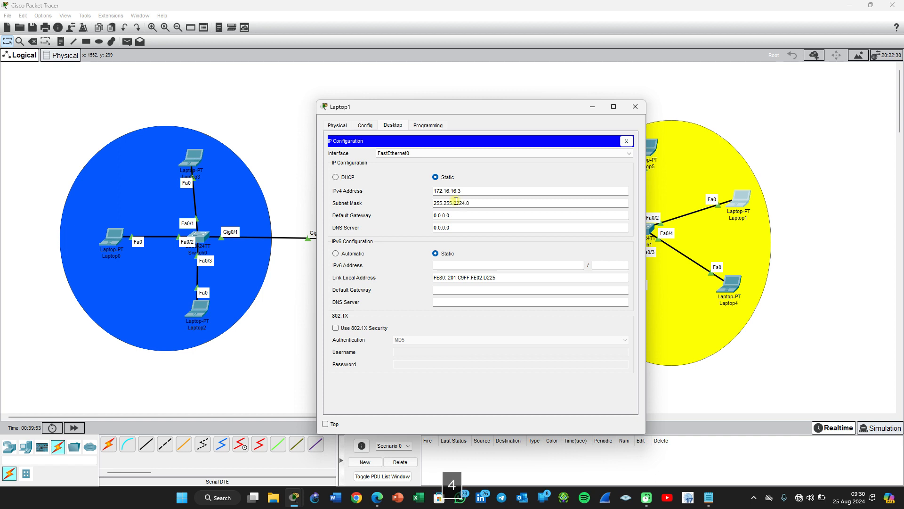
key(BackSpace)
key(BackSpace)
text(40)
drag(457, 216, 409, 221)
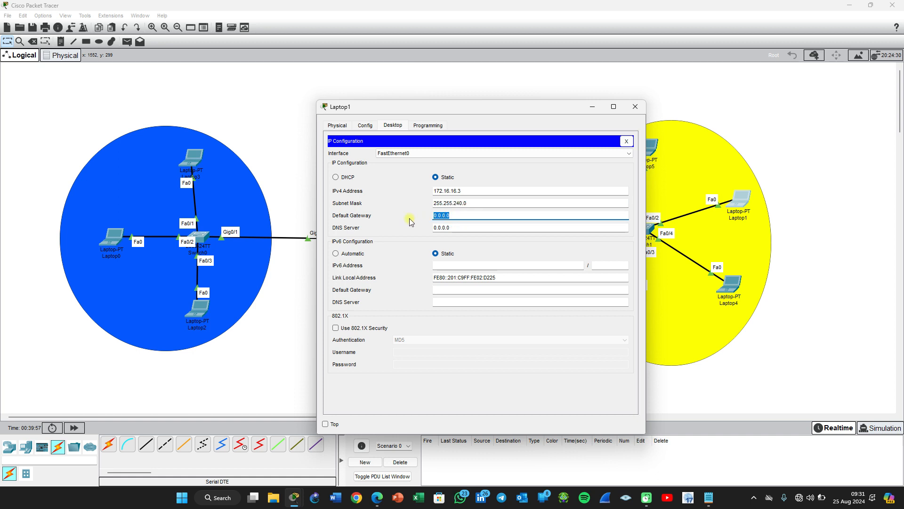
key(ctrl+v)
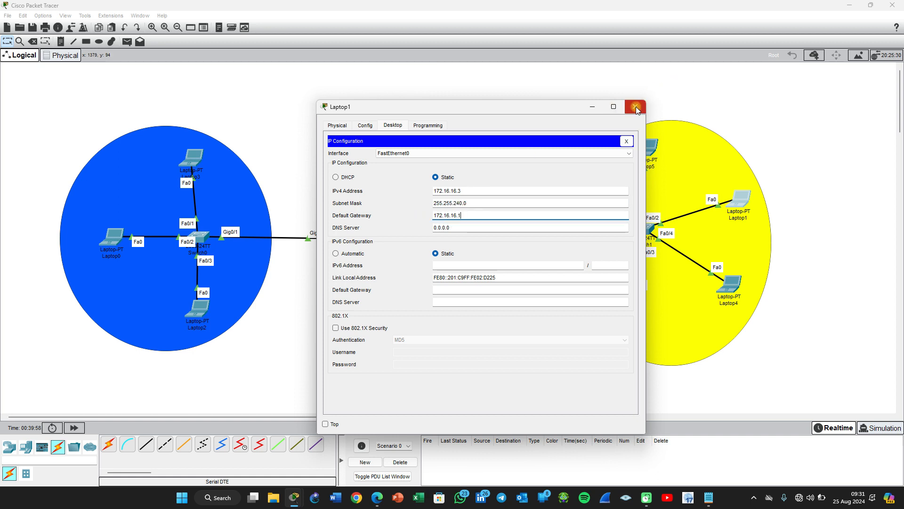
click(635, 107)
Step: Open Laptop4's IP configuration and set its static IPv4 address to 172.16.16.4
click(730, 283)
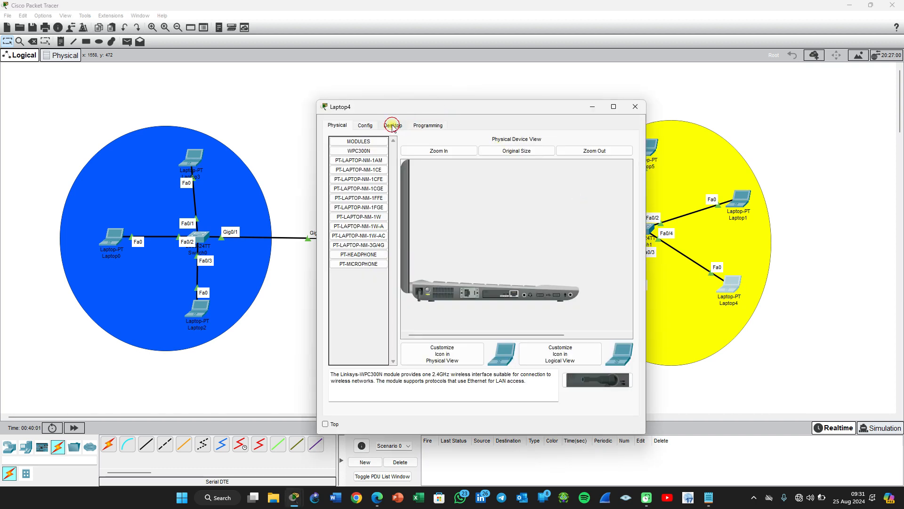
click(393, 125)
click(353, 160)
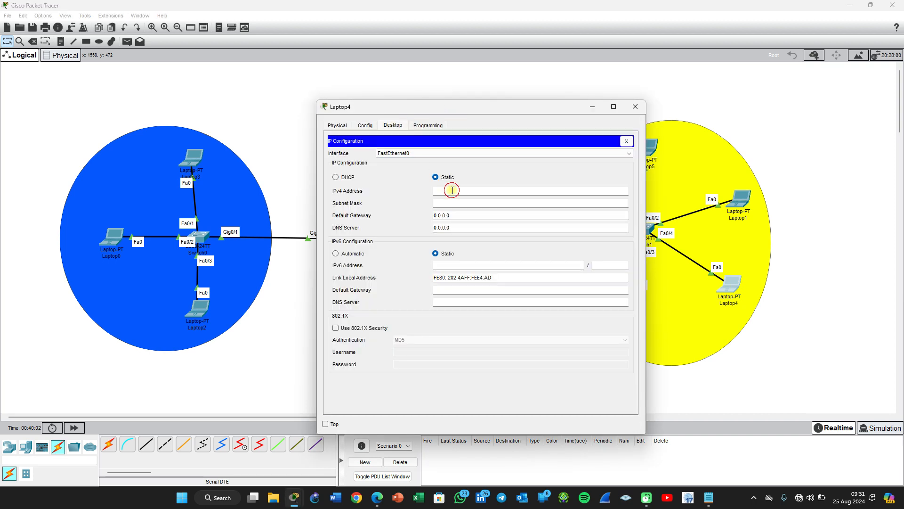
text(172.16.16.1)
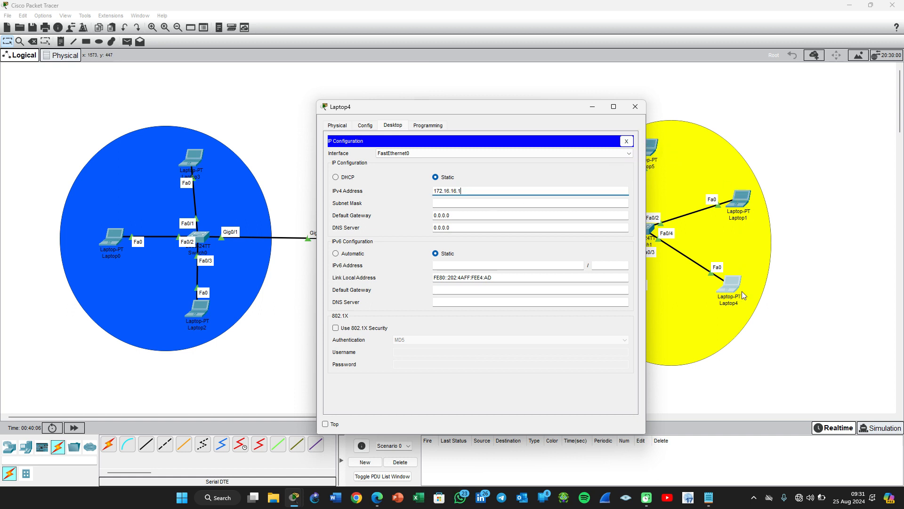
key(BackSpace)
text(4)
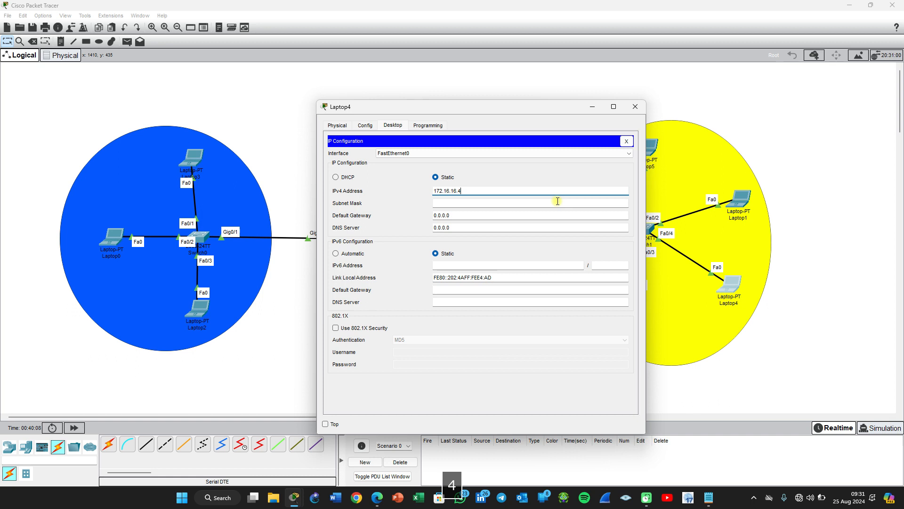
Step: Set Laptop4's subnet mask to 255.255.240.0 and default gateway to 172.16.16.1, and close its window
click(472, 206)
click(457, 199)
key(BackSpace)
text(240.0)
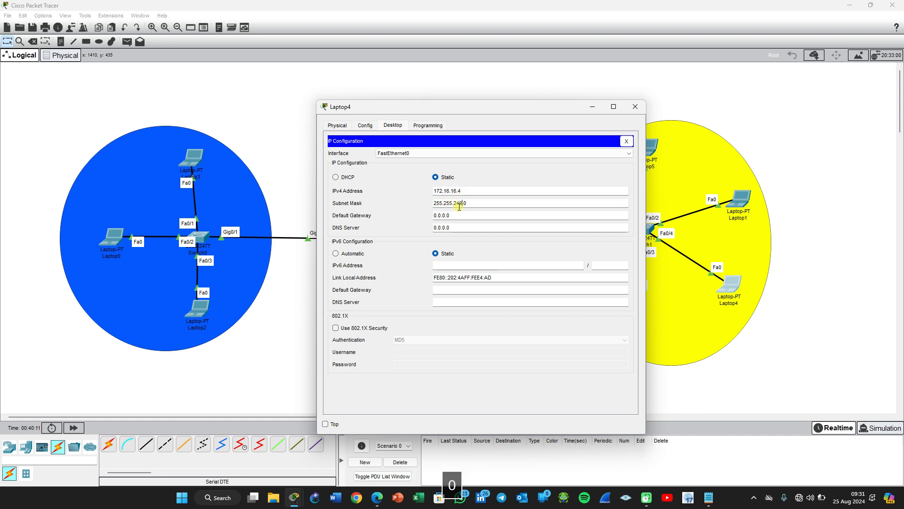
click(462, 215)
drag(459, 215, 399, 215)
text(172.16.16.1)
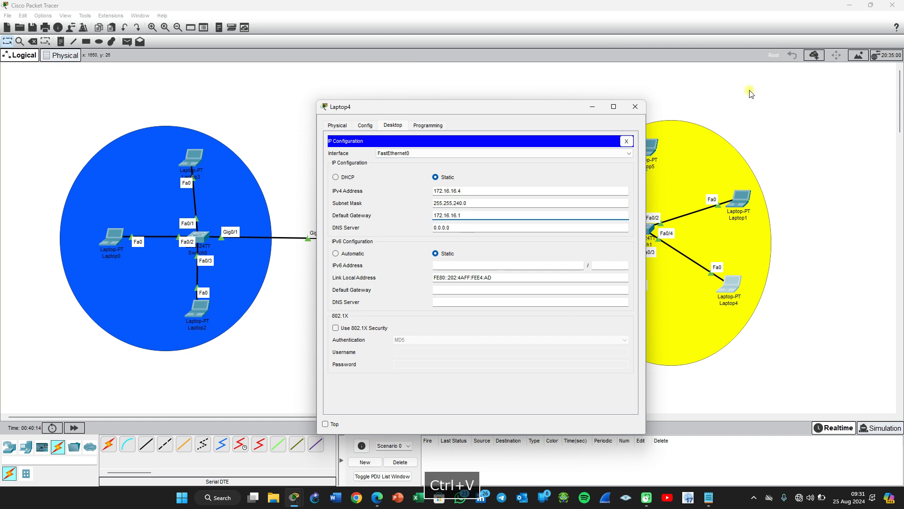
click(641, 109)
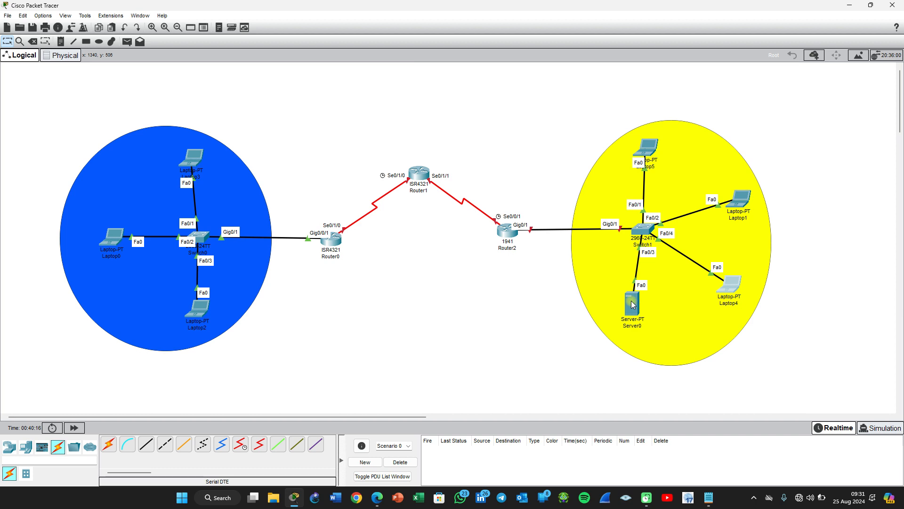
Step: Open Server0's IP configuration and set its static IPv4 address to 172.16.16.5
click(632, 305)
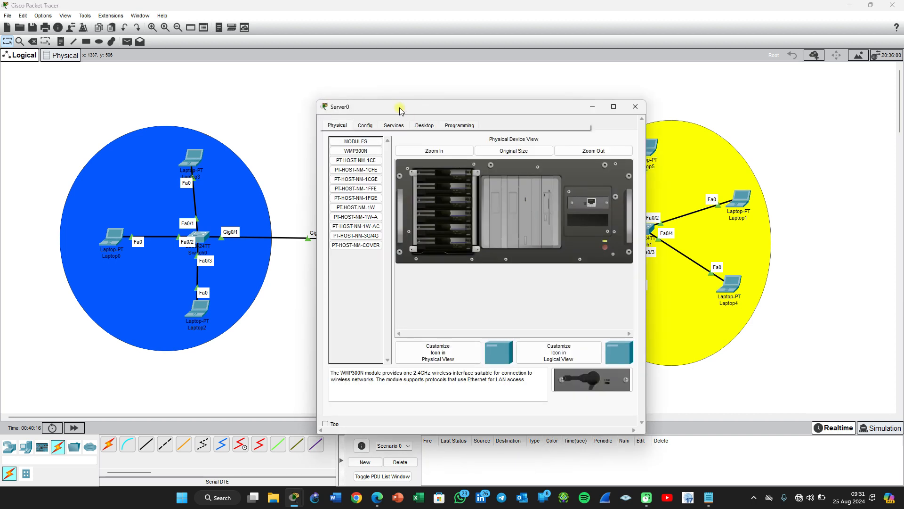
click(423, 126)
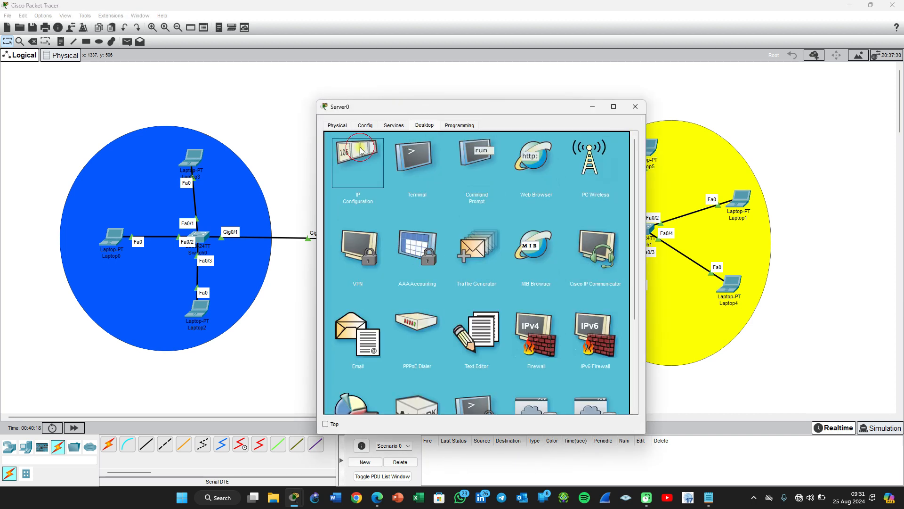
click(363, 152)
click(444, 182)
text(172.16.16.1)
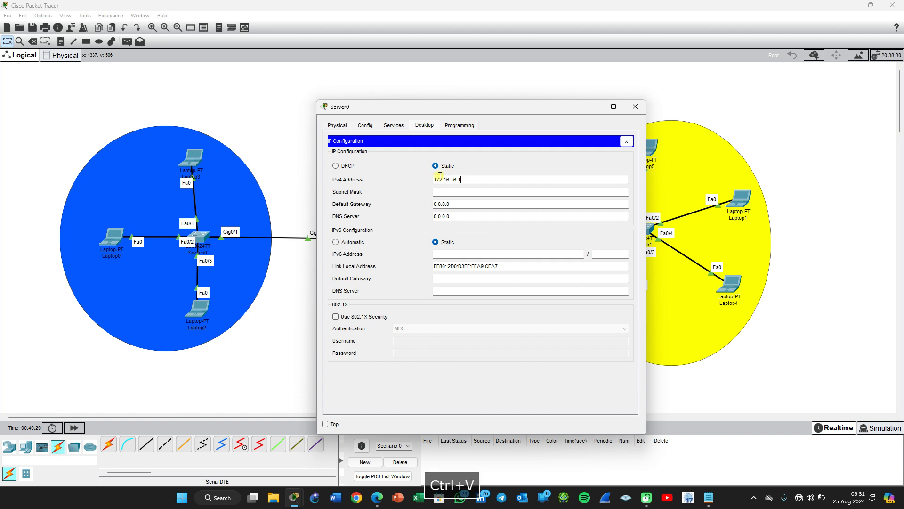
key(BackSpace)
text(5)
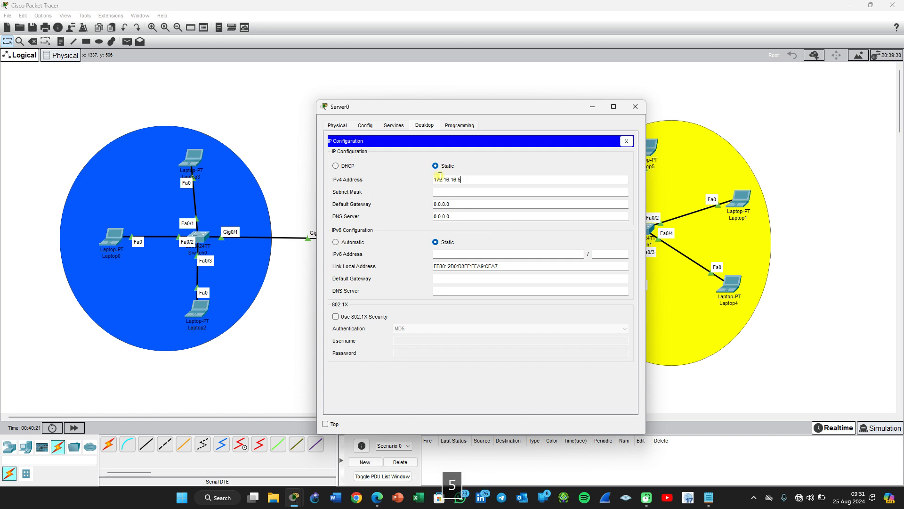
Step: Give Server0 the subnet mask 255.255.240.0 and default gateway 172.16.16.1, and close its window
click(459, 192)
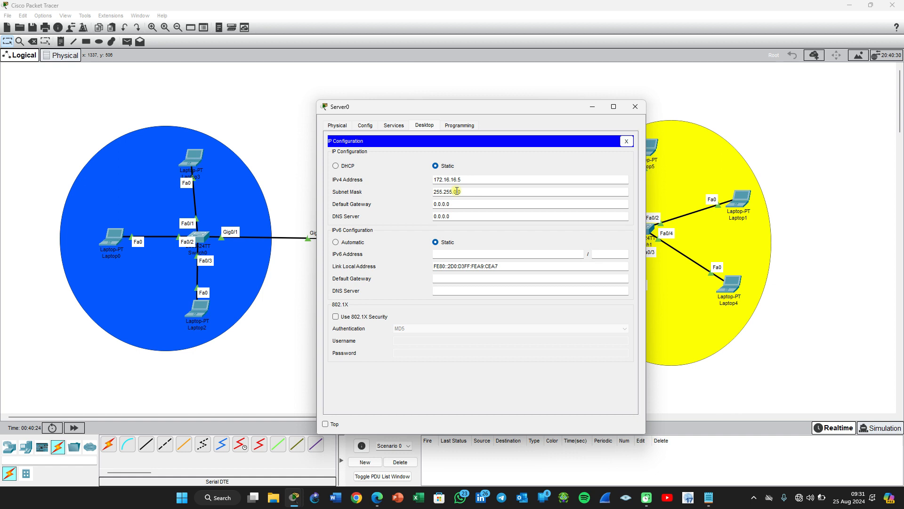
click(456, 191)
text(24)
click(466, 203)
drag(466, 203, 392, 201)
text(172.16.16.1)
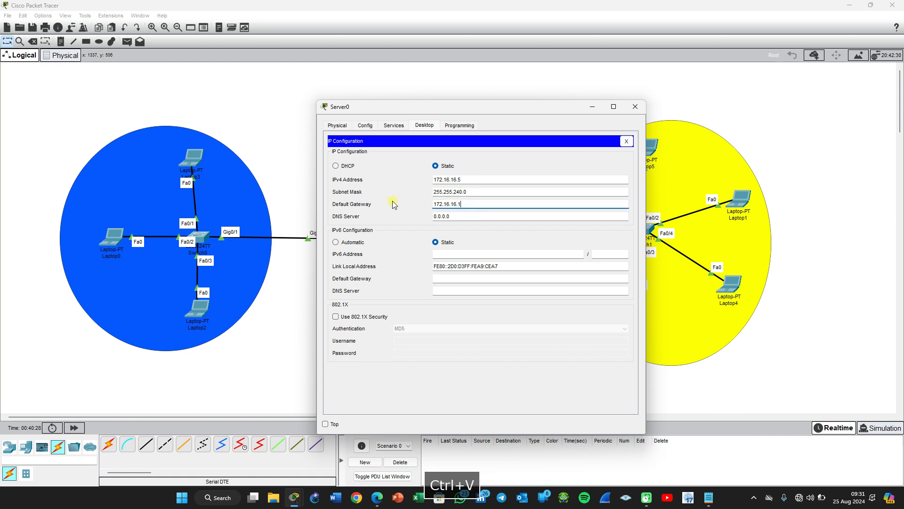
click(636, 107)
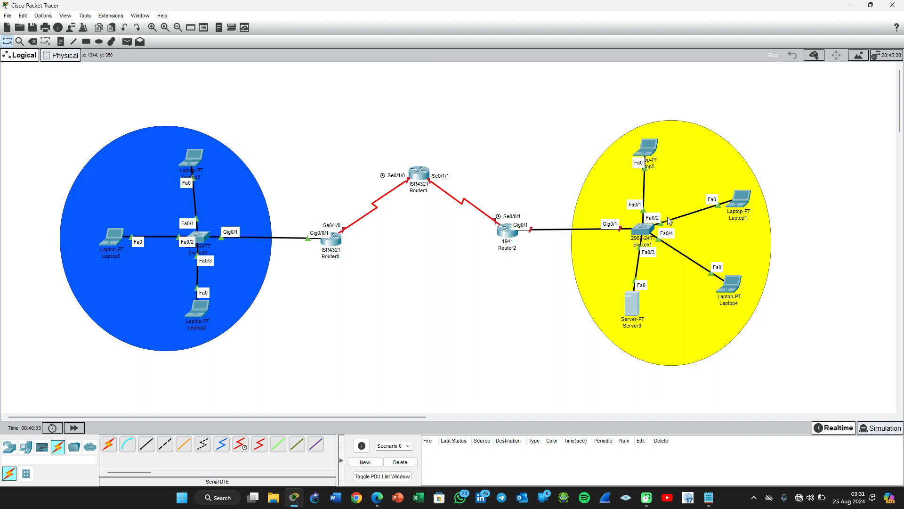
Step: Open Router2's command line beside the yellow subnet and answer no to the initial configuration dialog
click(504, 238)
drag(503, 110, 298, 99)
click(225, 120)
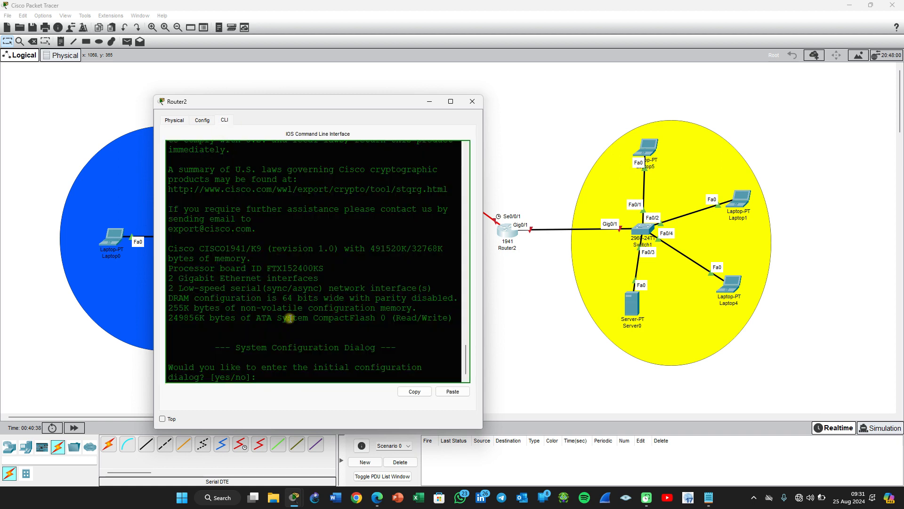
text(no)
key(Return)
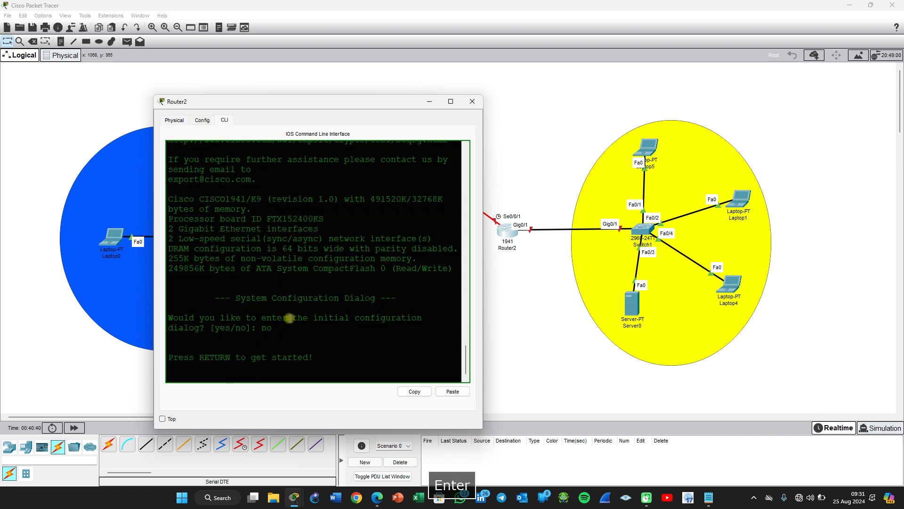
key(Return)
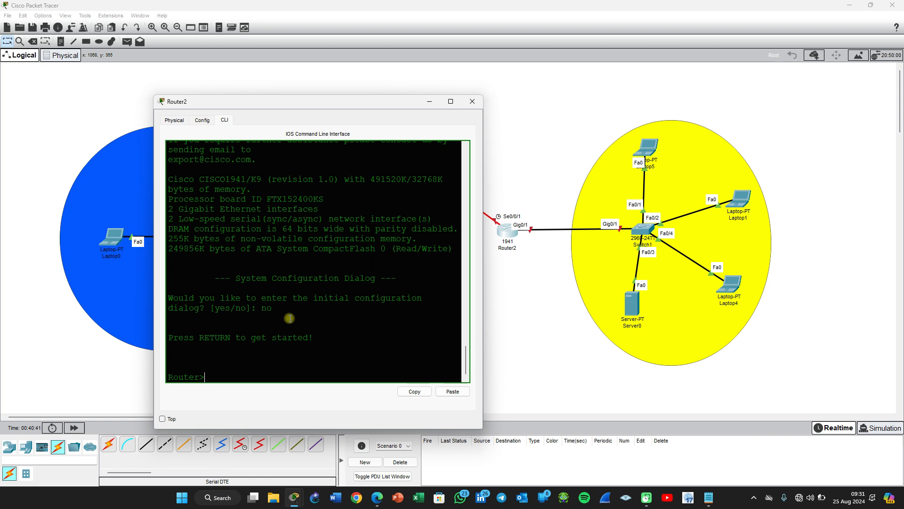
Step: Enter privileged and global configuration mode on Router2 and select interface g0/1 for configuration
text(en)
key(Return)
text(conf t)
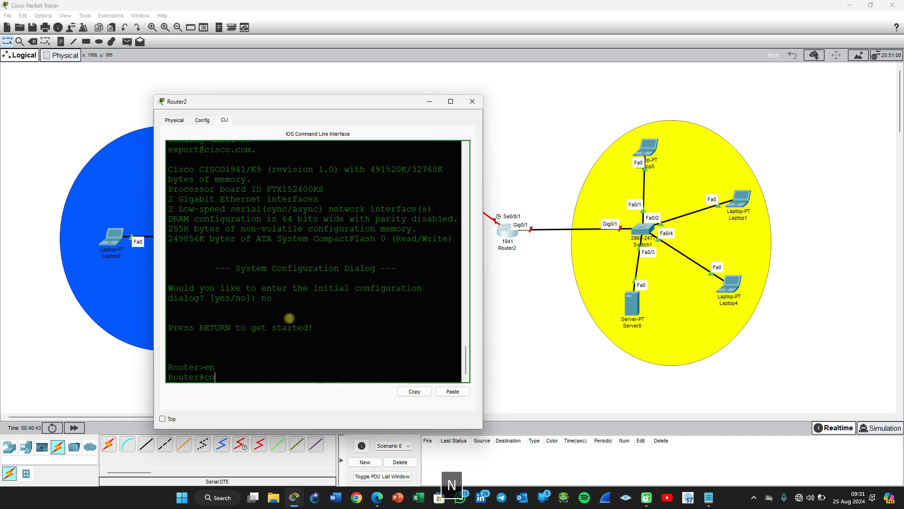
key(Return)
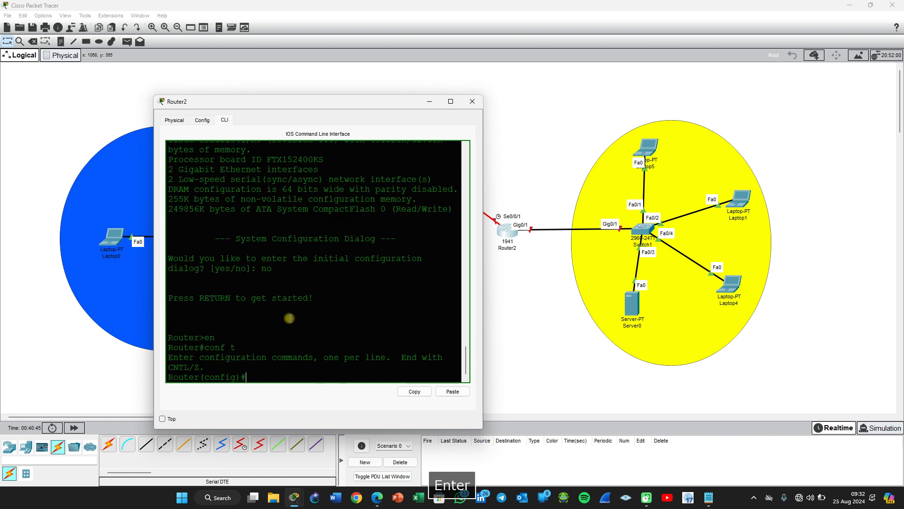
text(int )
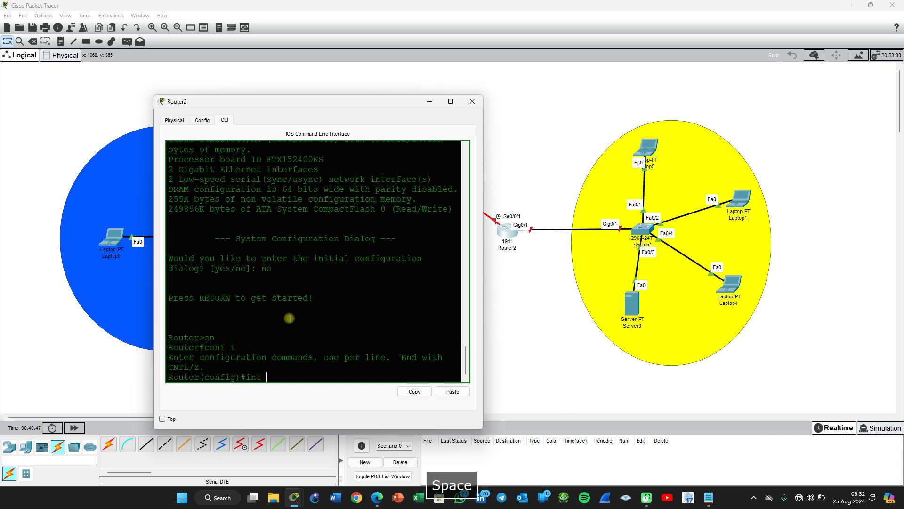
text(g0/1)
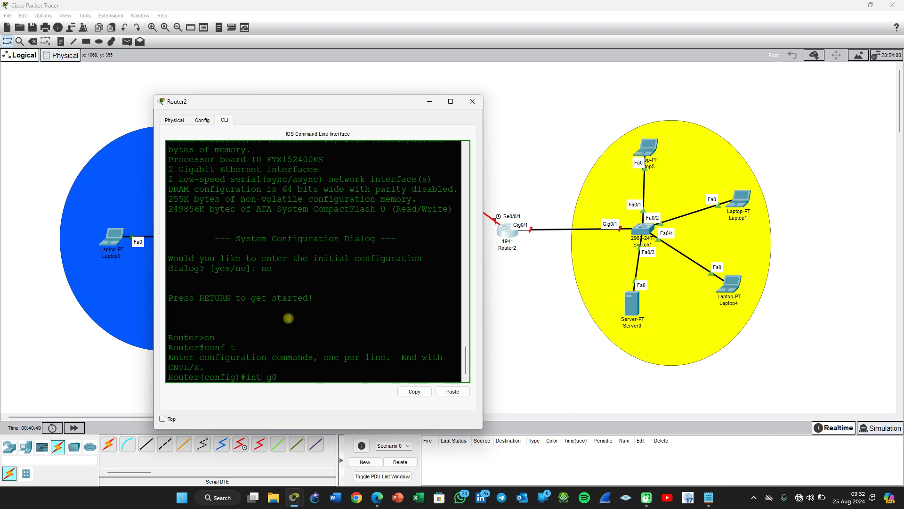
key(Return)
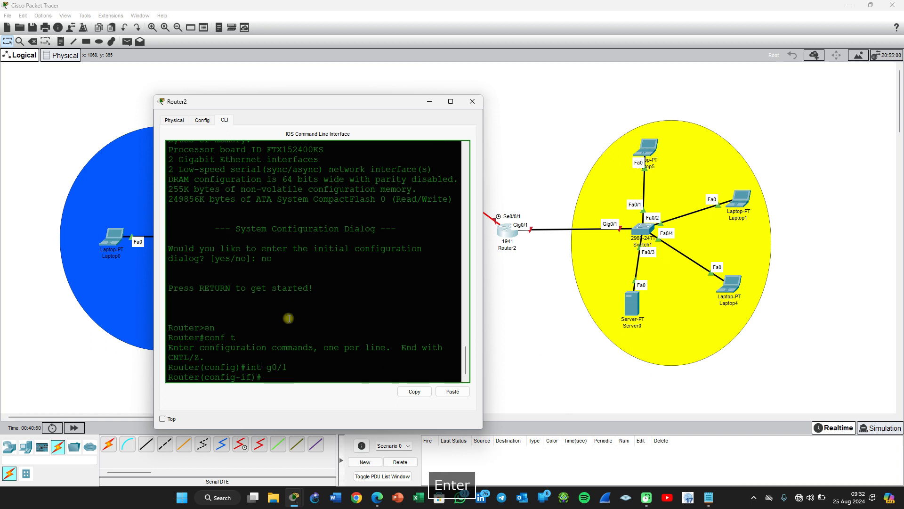
Step: Assign IP address 172.16.16.1 with subnet mask 255.255.240.0 to Router2's interface g0/1
text(ip add)
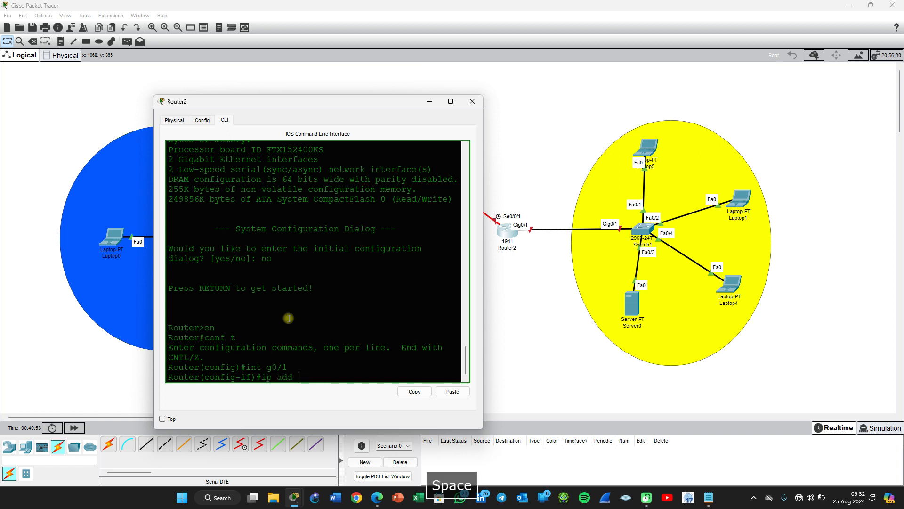
click(453, 391)
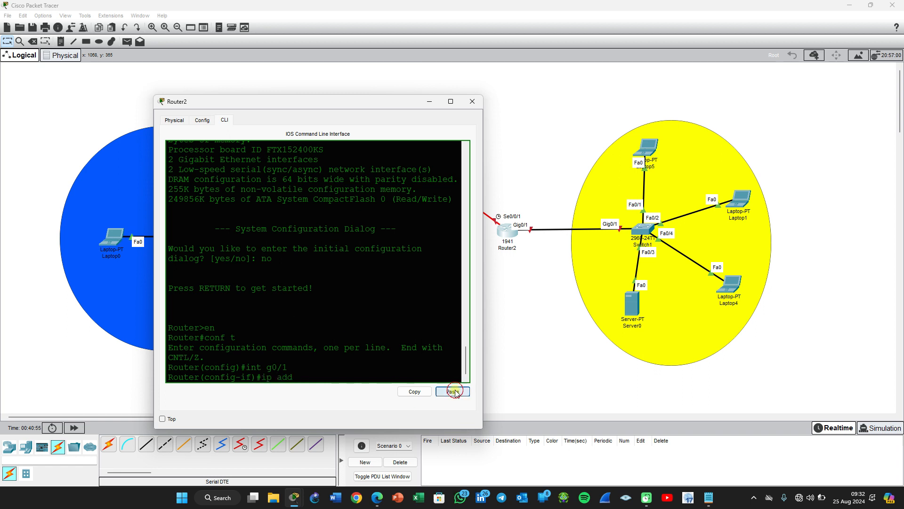
text(255)
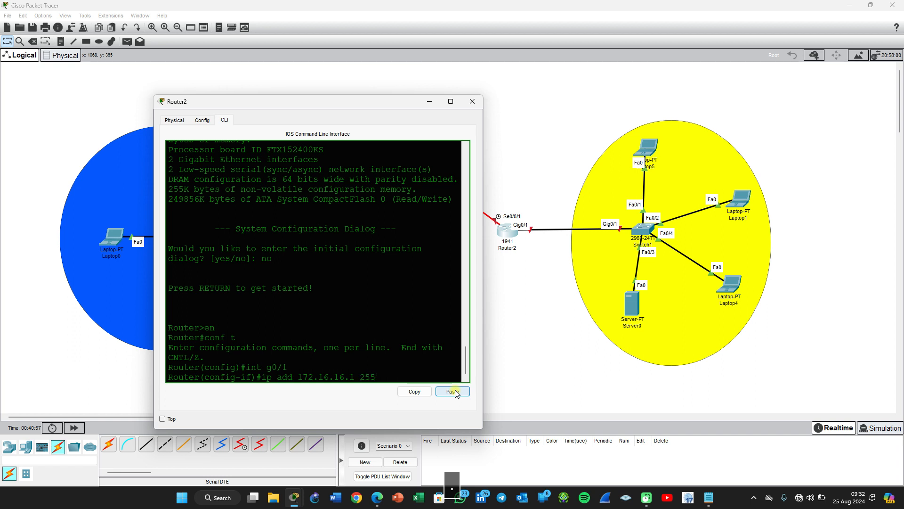
text(.255.240.0)
key(Return)
Step: Enable Router2's g0/1 interface with the no shut command and close the router's window
text(no)
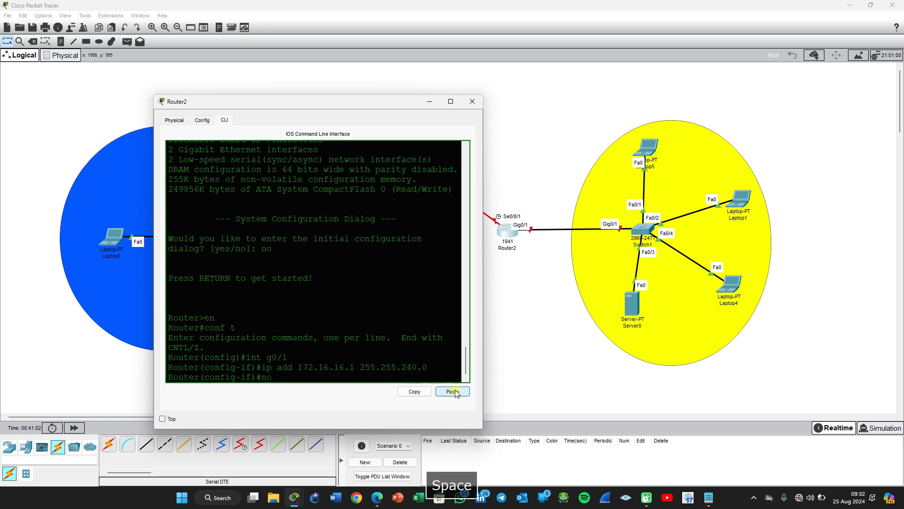
text( shut)
key(BackSpace)
key(BackSpace)
text(hut)
key(Return)
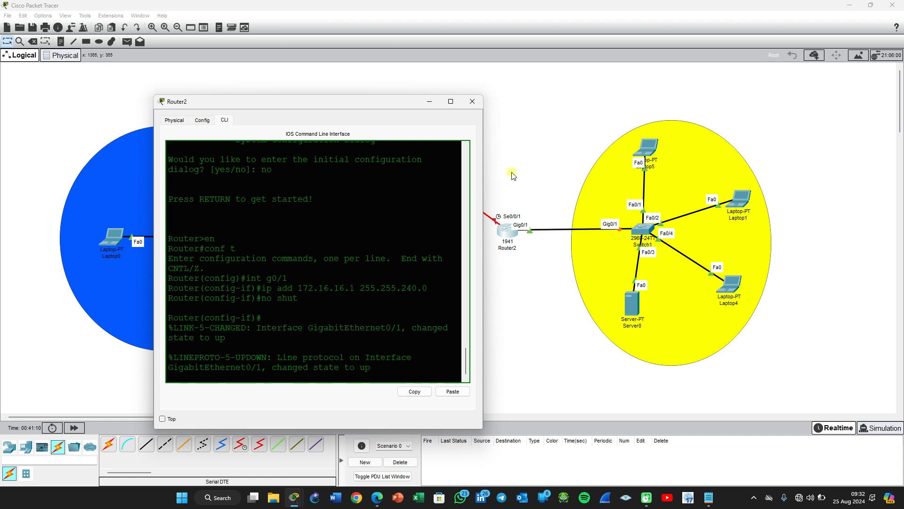
click(473, 102)
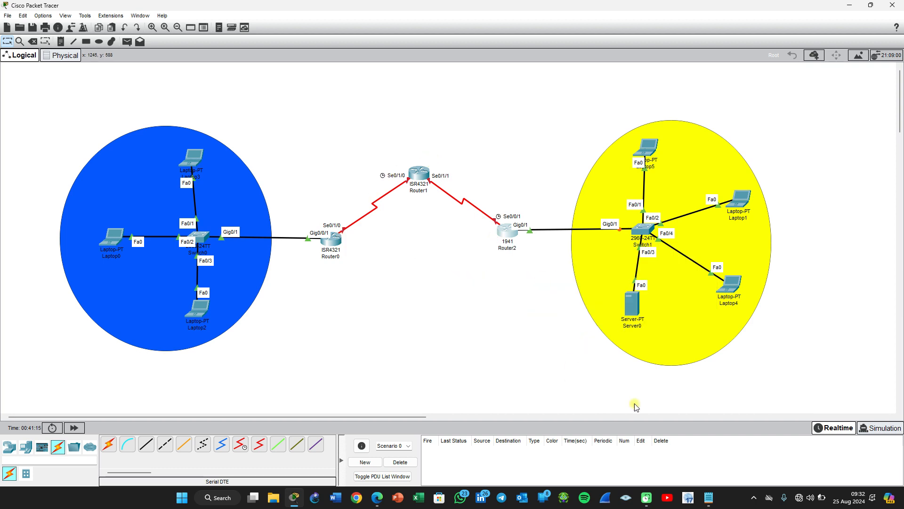
Step: Switch to the Question 1B.txt notes, copy the Router 0 to Router 1 network address 172.16.32.0, and return to Packet Tracer
click(711, 500)
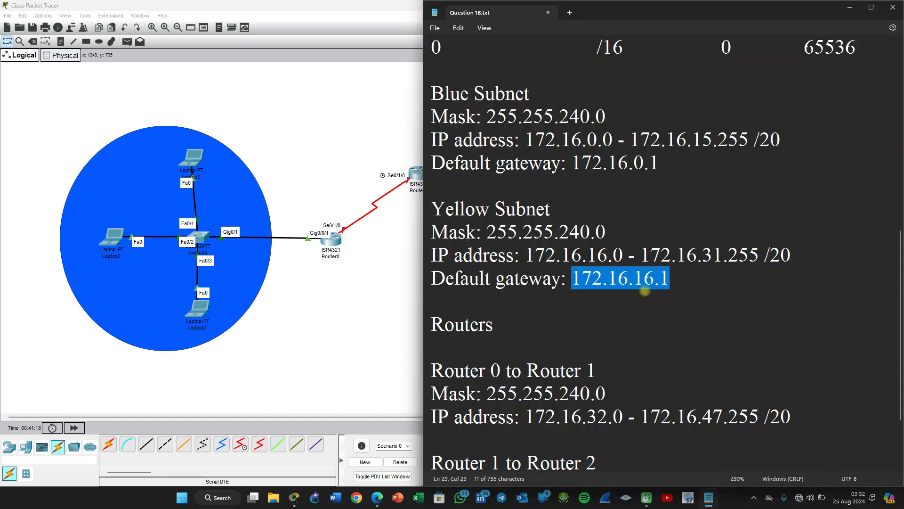
drag(507, 338, 420, 330)
click(543, 351)
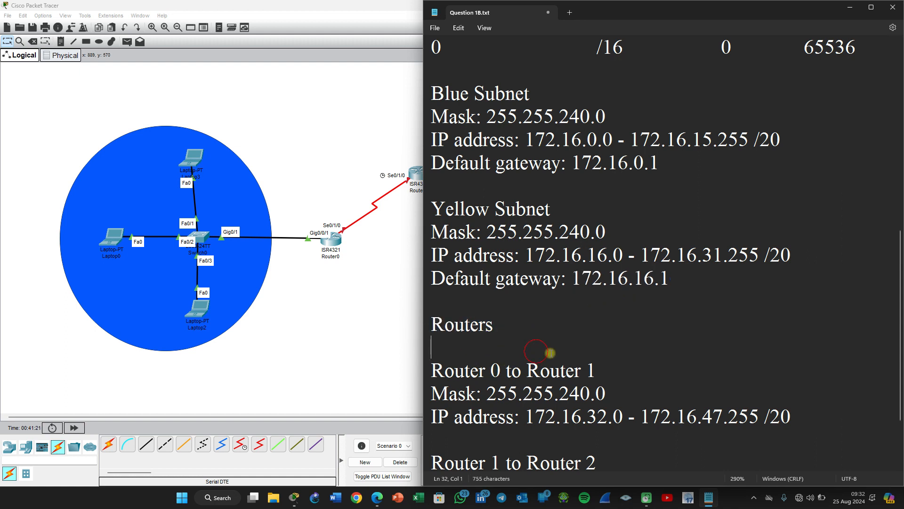
drag(623, 417, 528, 420)
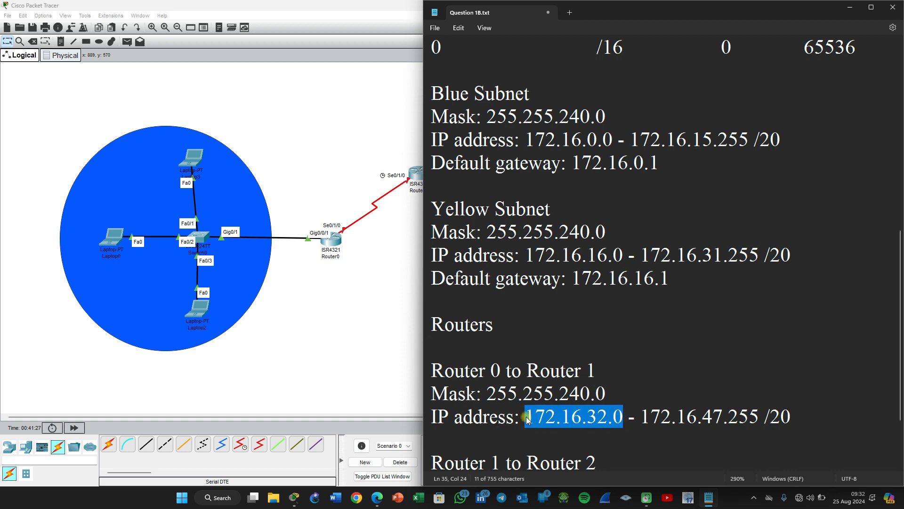
key(ctrl+c)
click(361, 317)
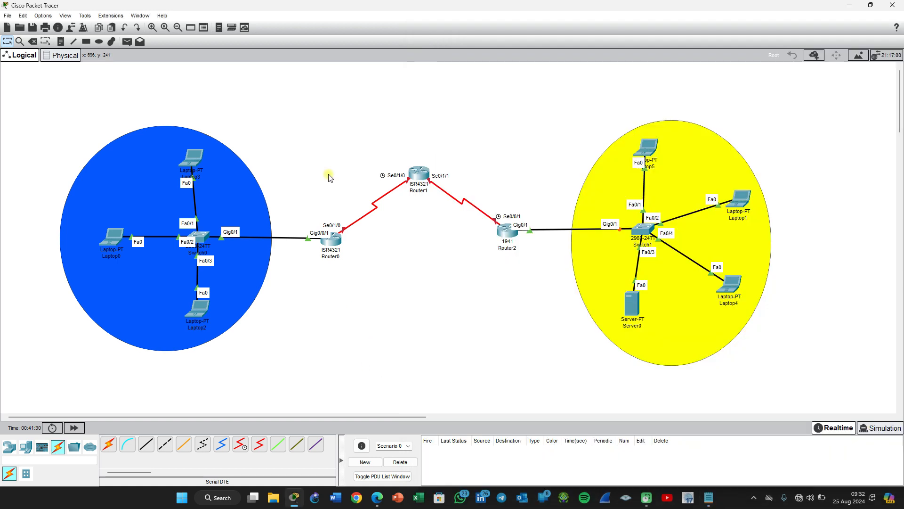
Step: Open Router0's command line, exit the current interface configuration and select interface se0/1/0
click(336, 243)
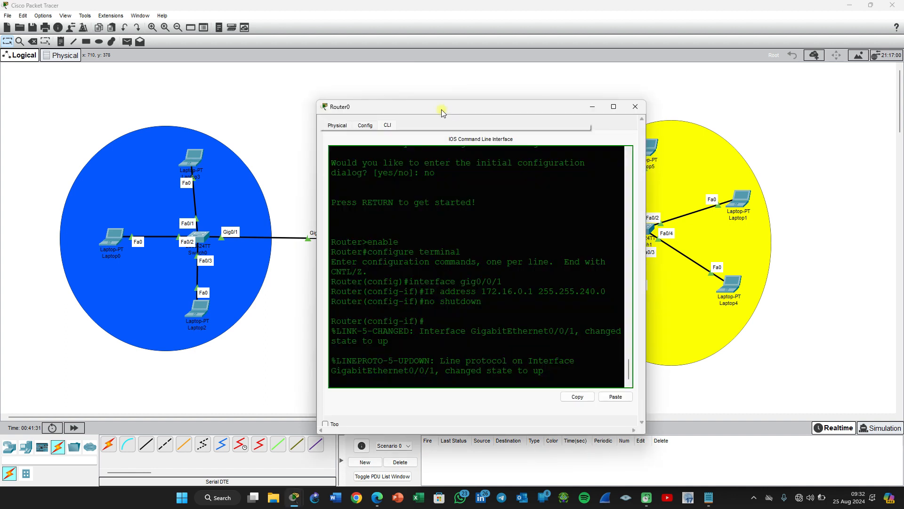
drag(434, 108, 530, 98)
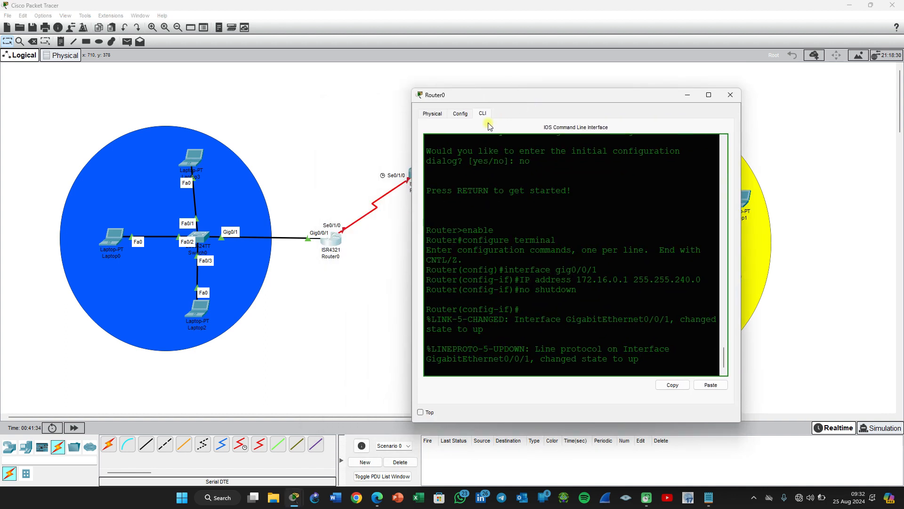
click(534, 367)
key(Return)
text(exit)
key(Return)
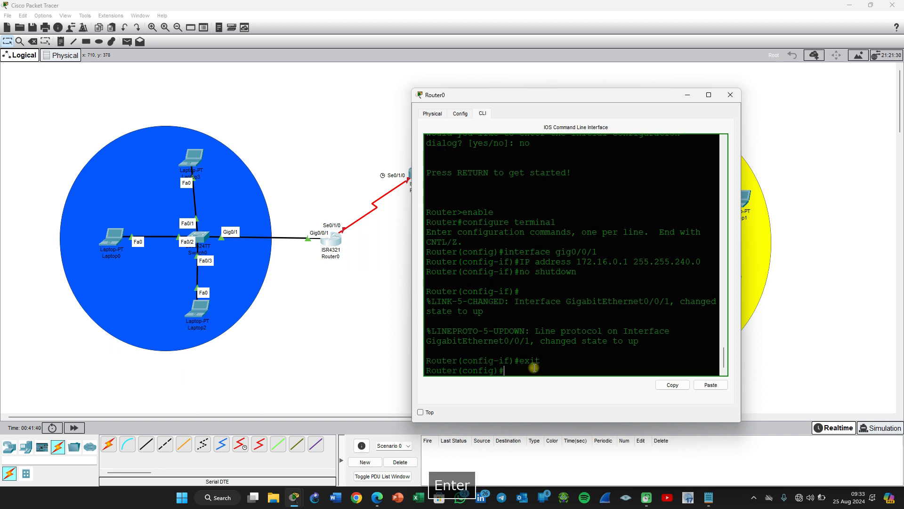
text(int)
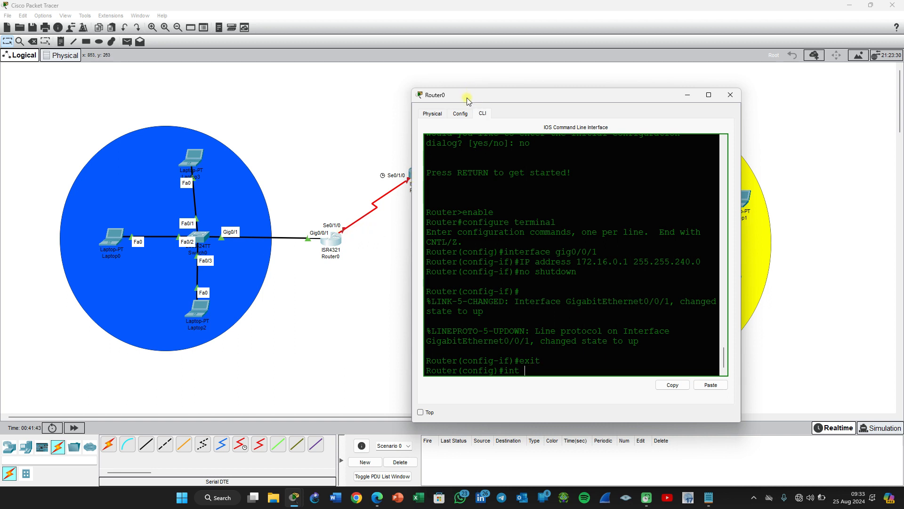
drag(467, 90, 512, 72)
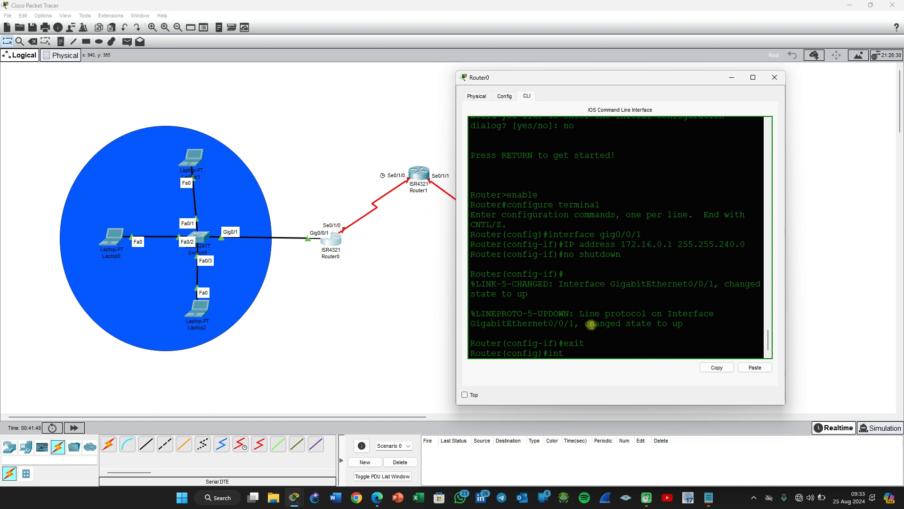
text(se0/1/0)
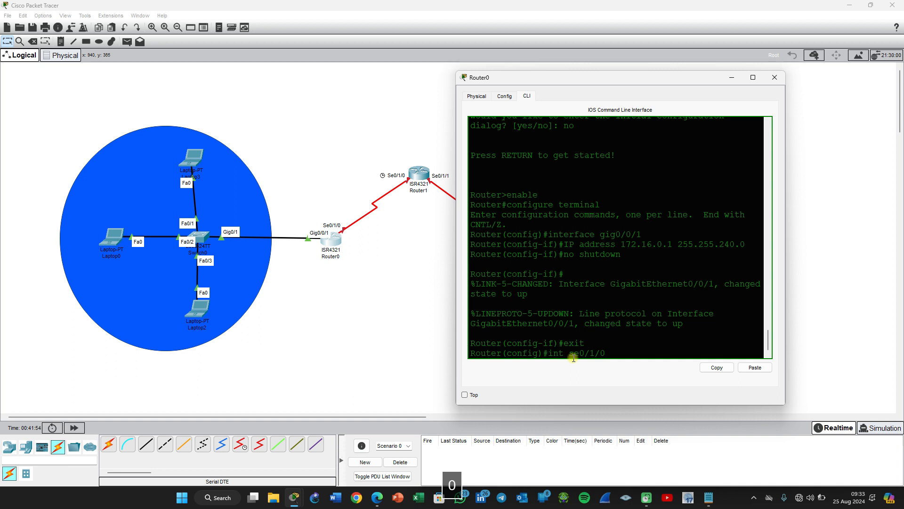
key(Return)
Step: Assign IP address 172.16.32.1 with subnet mask 255.255.240.0 to Router0's interface se0/1/0
text(ig-if)#i)
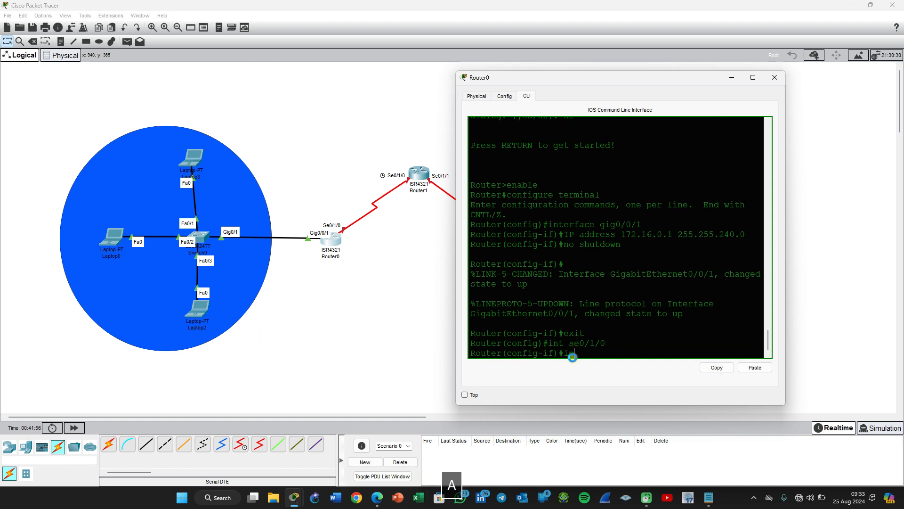
text(p add)
click(758, 367)
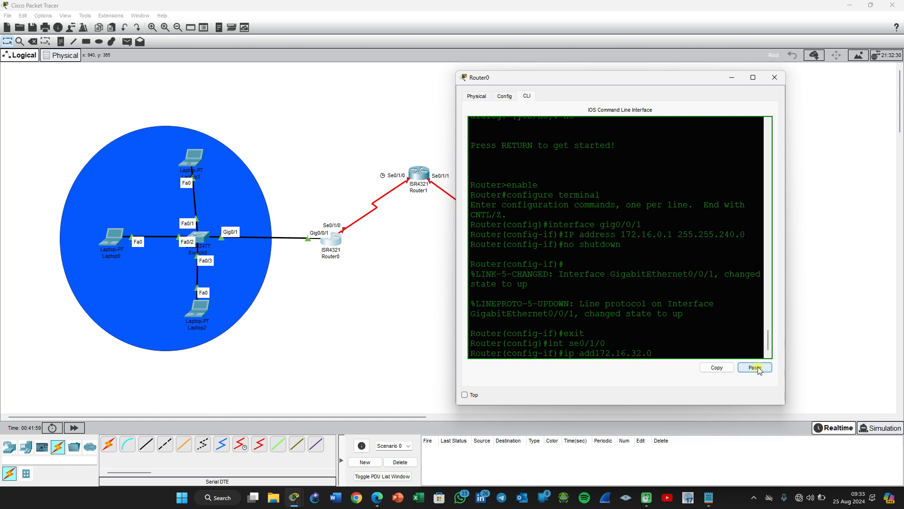
key(Left)
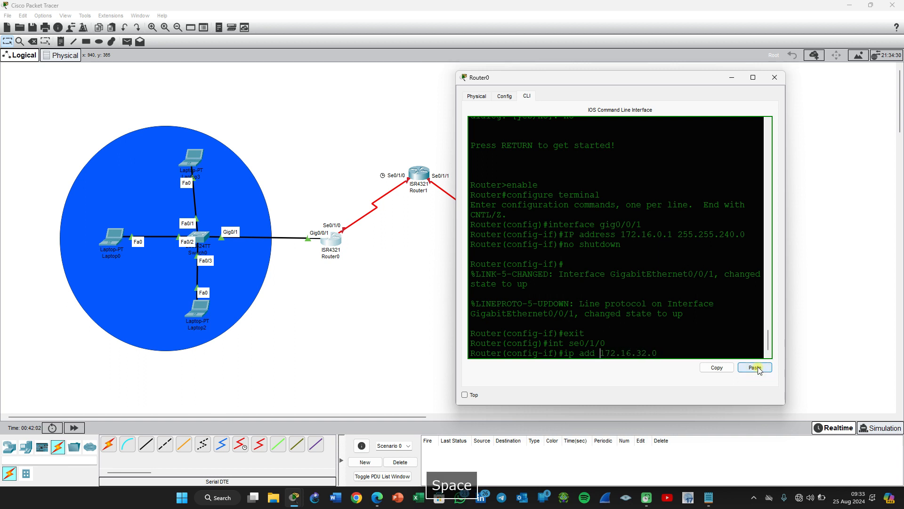
key(Right)
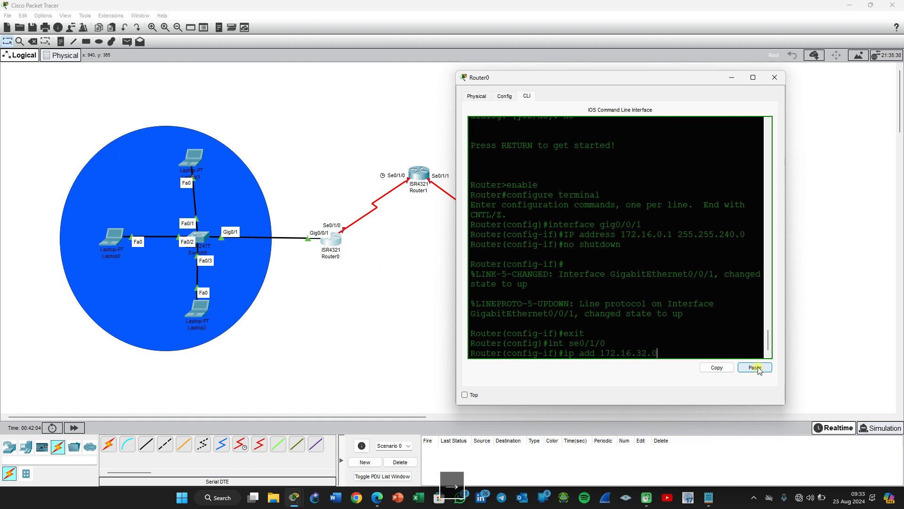
key(BackSpace)
text(1 255.255.240.0)
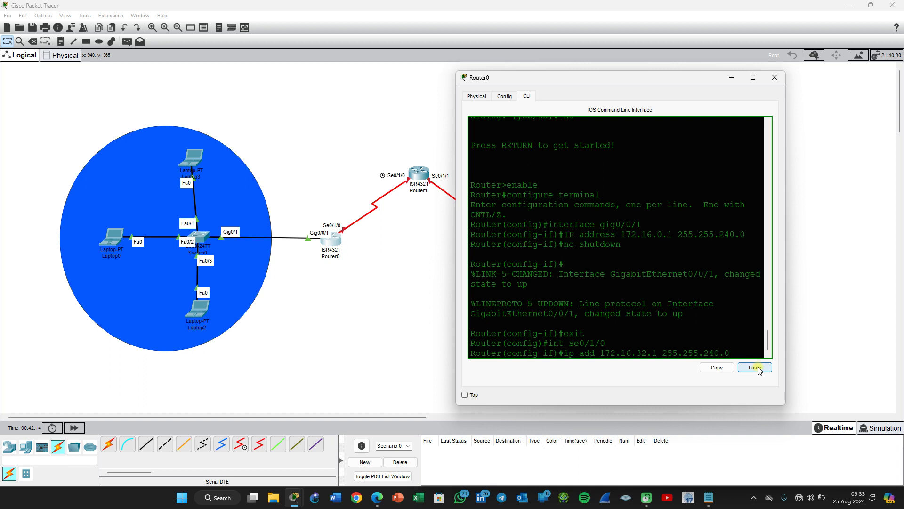
key(Return)
Step: Enable Router0's se0/1/0 interface with the no shut command and close the router's window
text(no s)
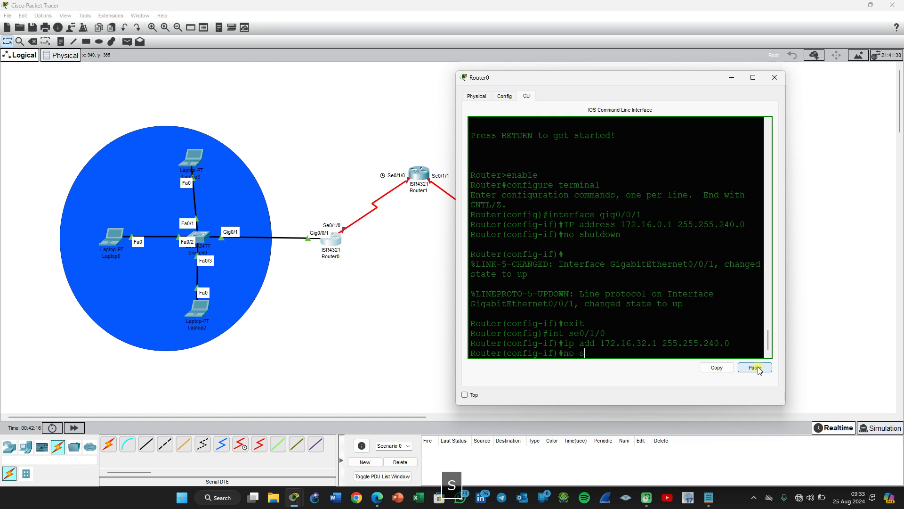
text(hut)
key(Return)
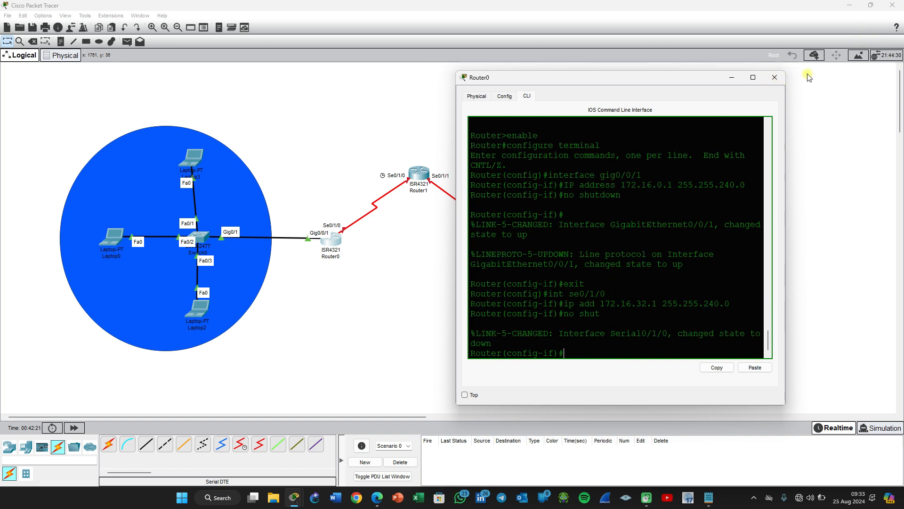
click(774, 77)
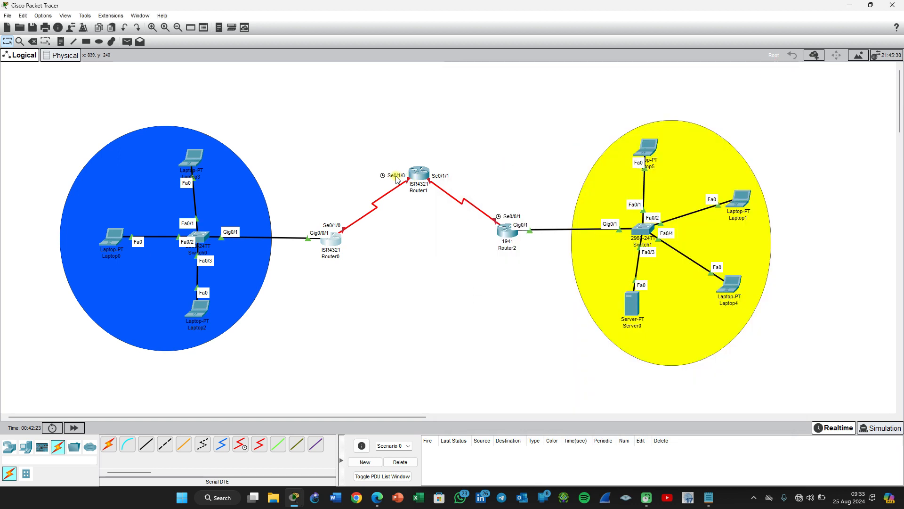
Step: Open Router1's command line and answer no to the initial configuration dialog
click(416, 181)
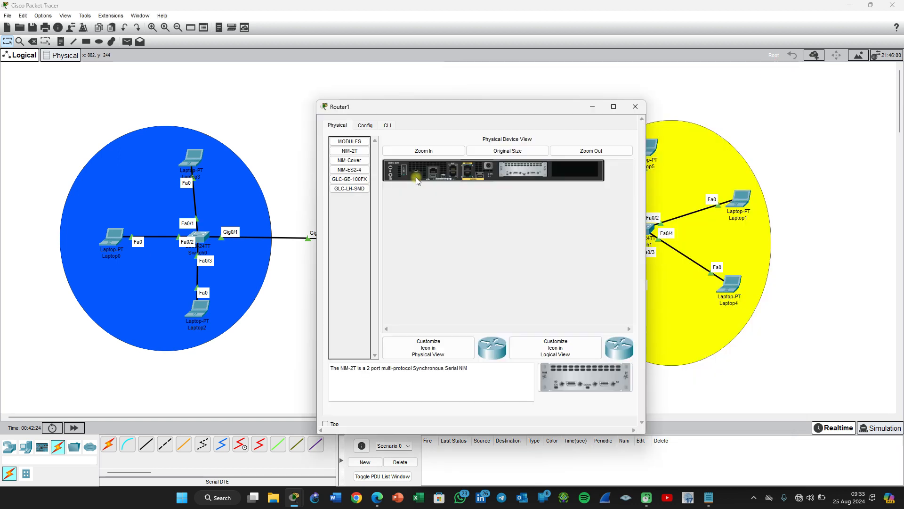
drag(397, 109, 533, 102)
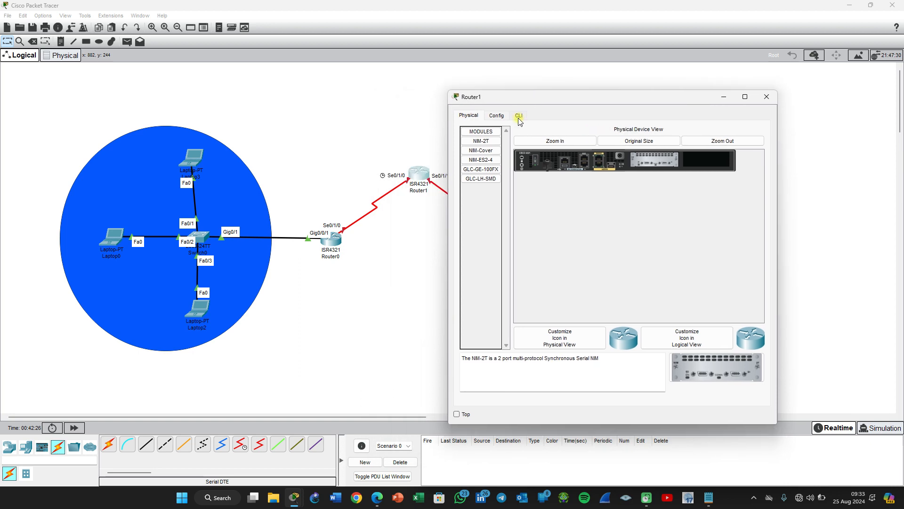
click(519, 115)
text(no)
key(Return)
key(Return)
Step: Enter privileged and global configuration mode on Router1 and select interface se0/1/0 for configuration
text(en)
key(Return)
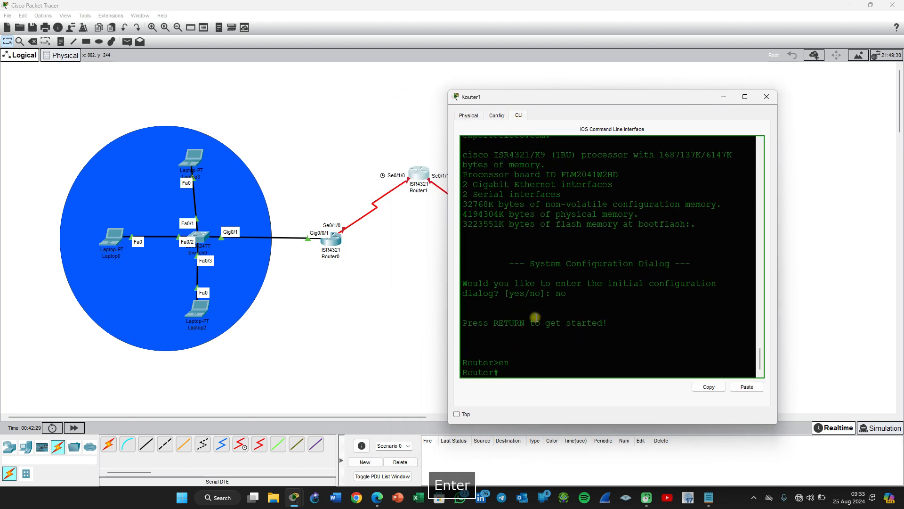
text(conf )
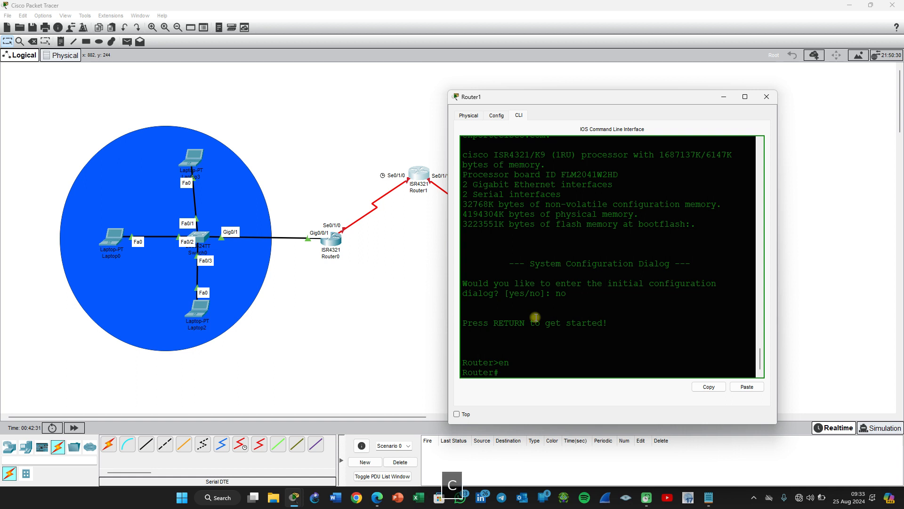
text(t)
key(Return)
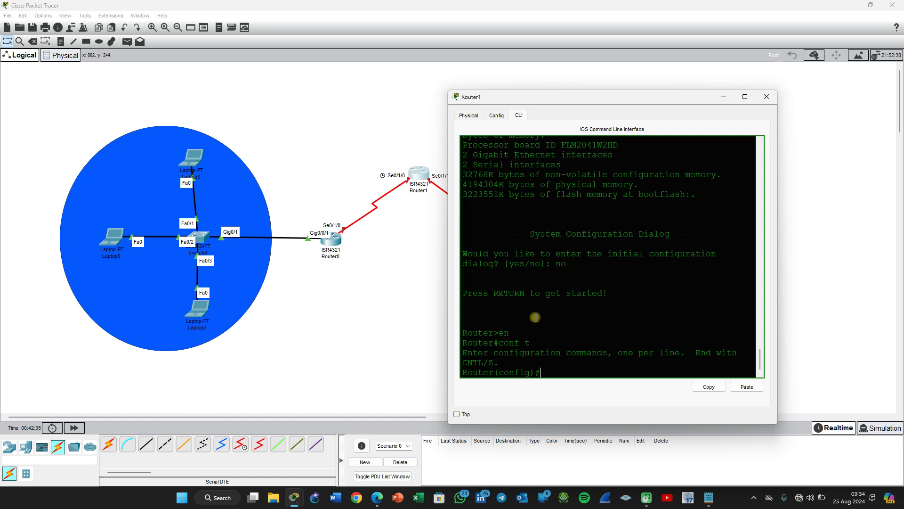
text(int )
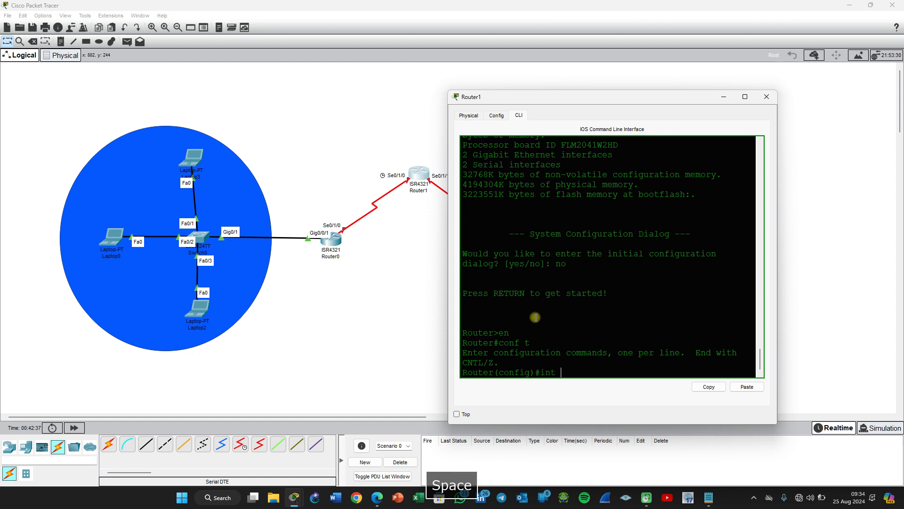
text(se)
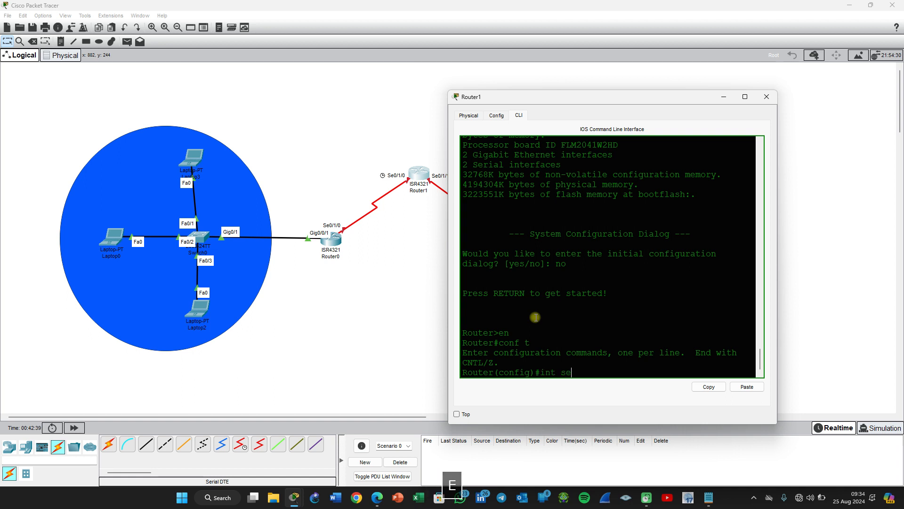
text(0/1/0)
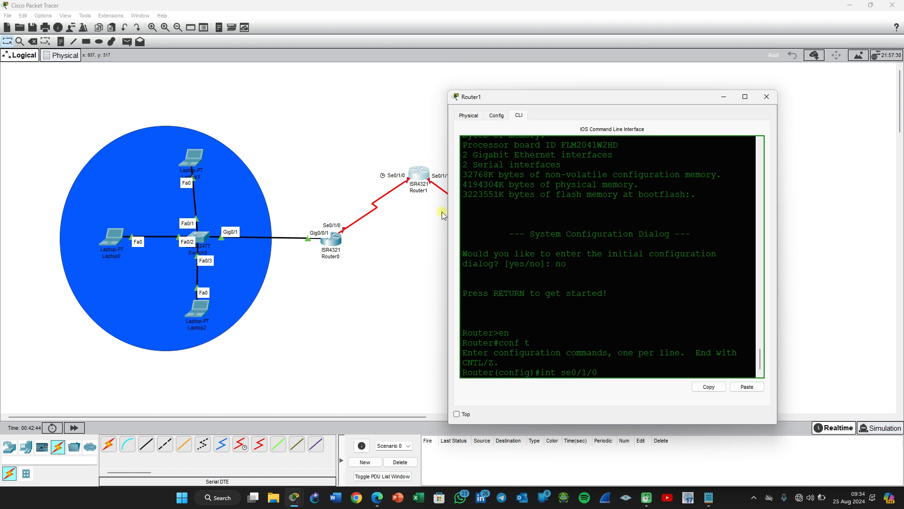
key(Return)
Step: Assign IP address 172.16.32.2 with subnet mask 255.255.240.0 to Router1's interface se0/1/0
text(ip add)
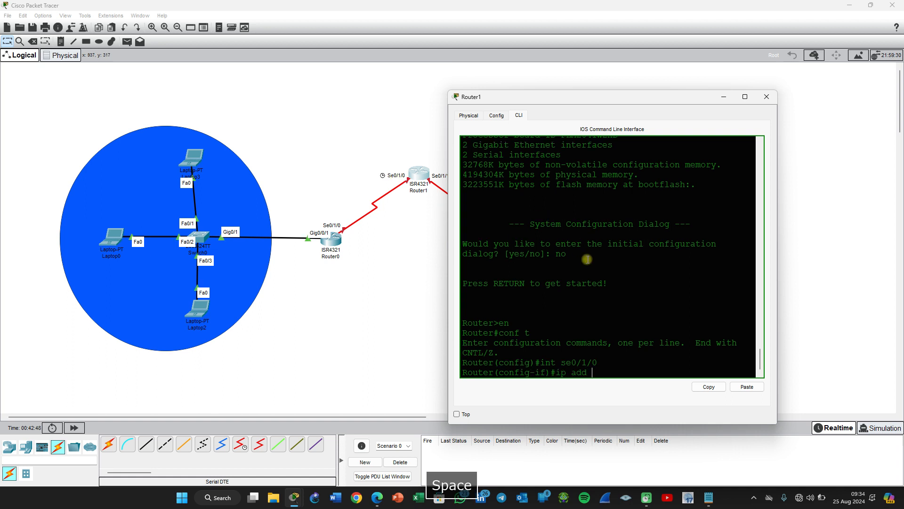
click(751, 387)
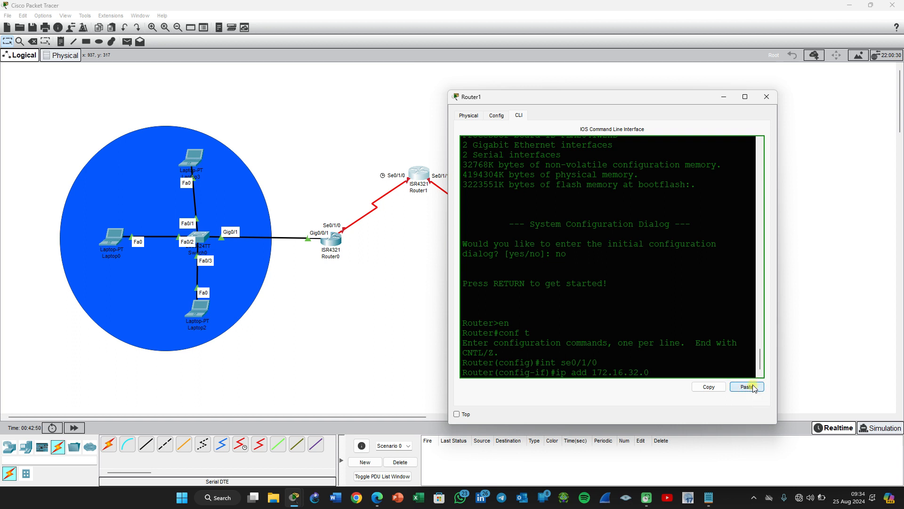
key(BackSpace)
text(2 255.2655)
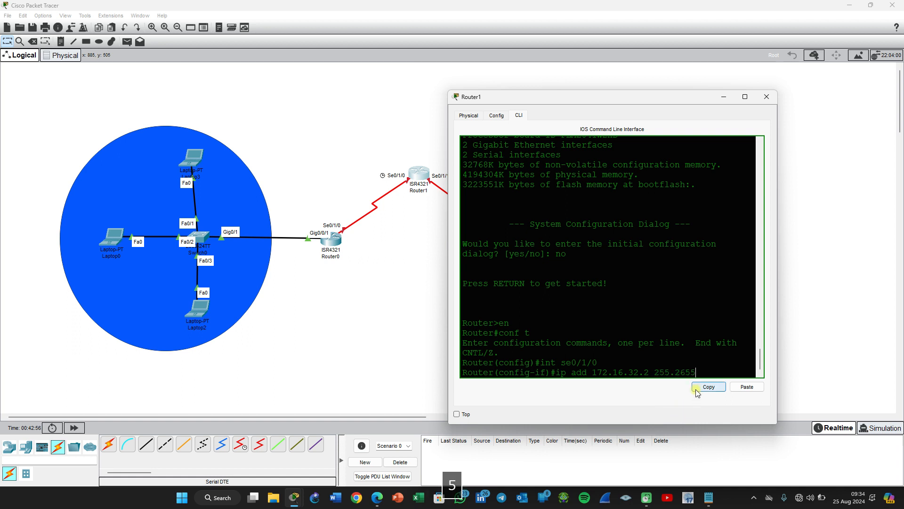
key(BackSpace)
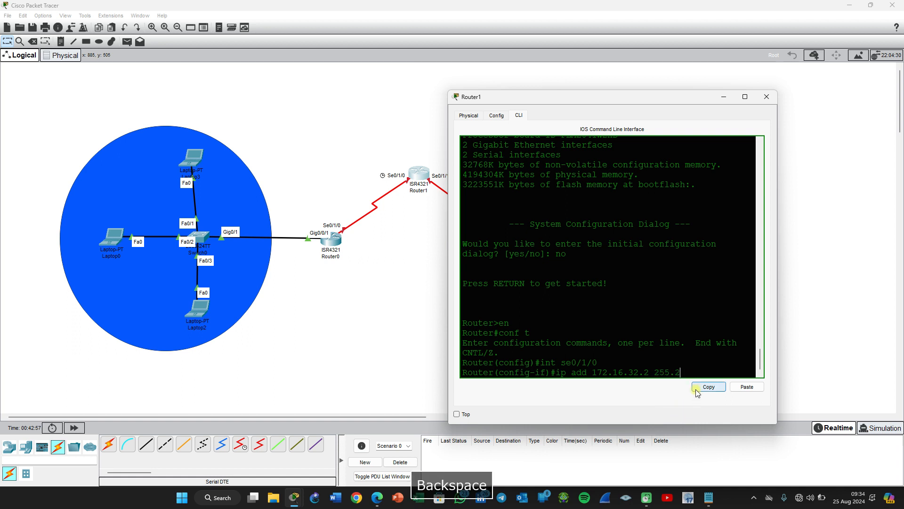
text(55.24)
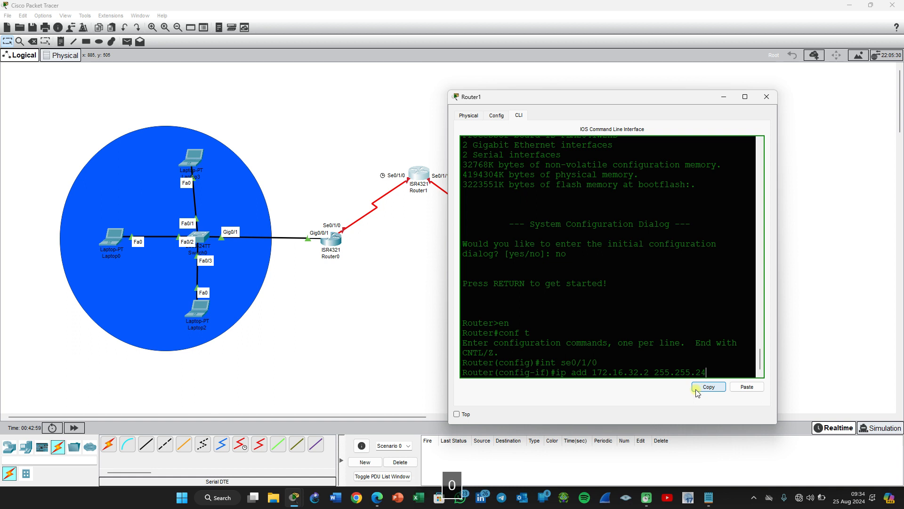
text(0.0)
key(Return)
Step: Enable Router1's se0/1/0 interface with the no shut command and close the router's window
text(sh)
key(BackSpace)
key(BackSpace)
text(nfig-if)#no s)
text(hut)
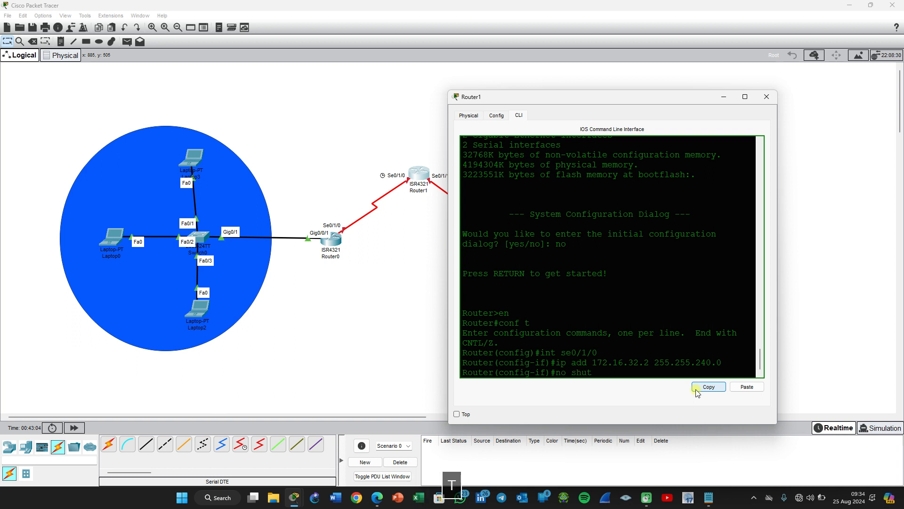
key(Return)
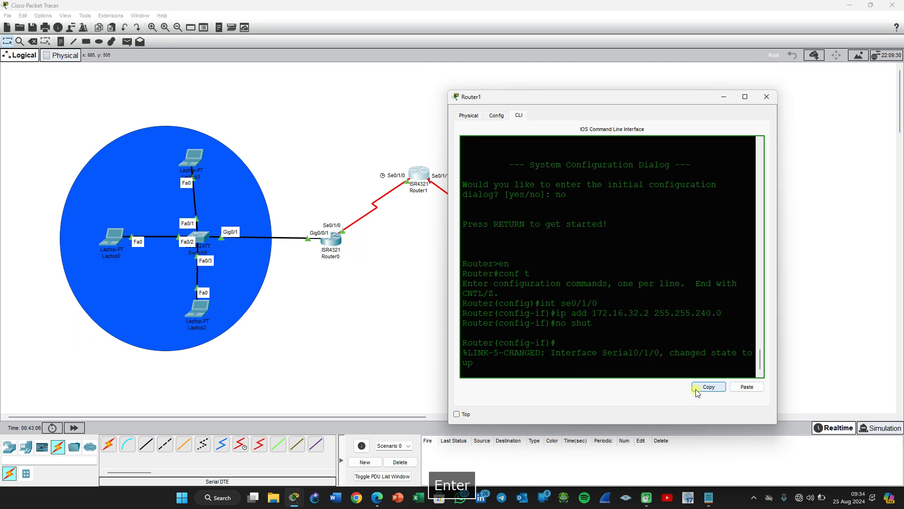
key(BackSpace)
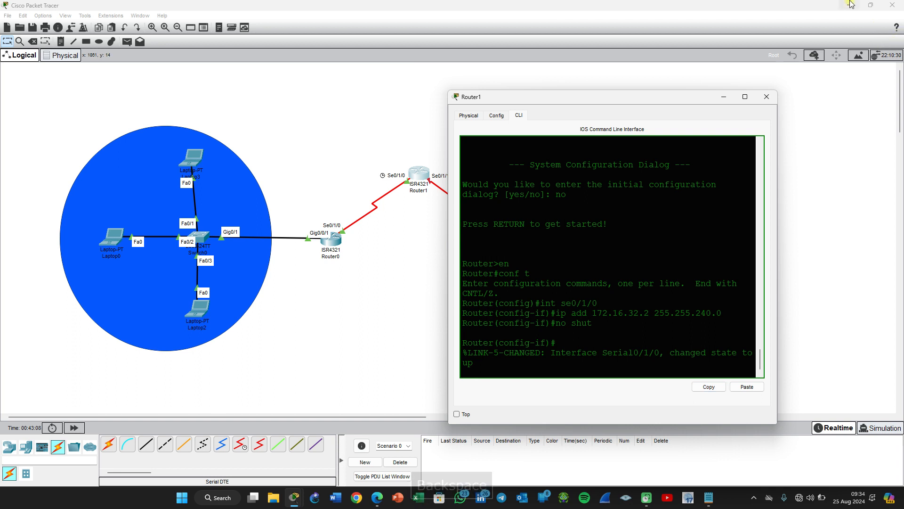
click(767, 96)
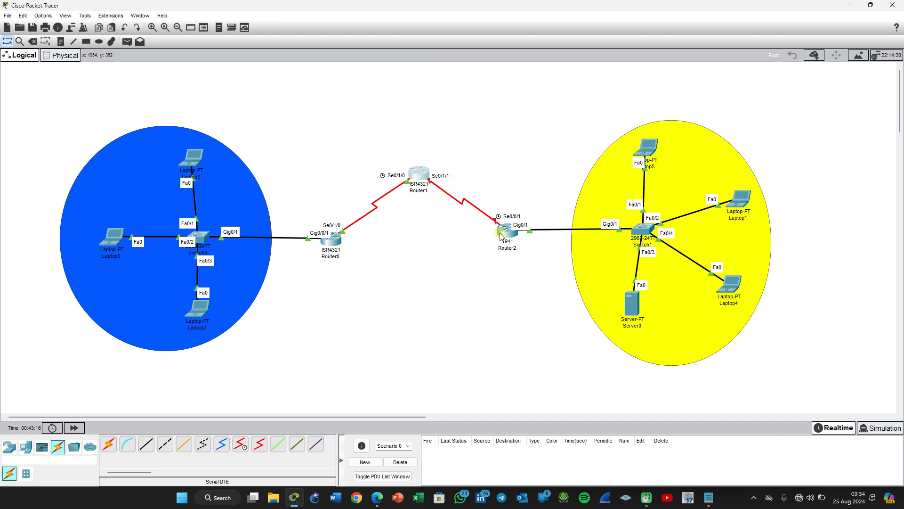
Step: Switch to the Question 1B.txt notes and copy the Router 1 to Router 2 network address 172.16.48.0
click(710, 502)
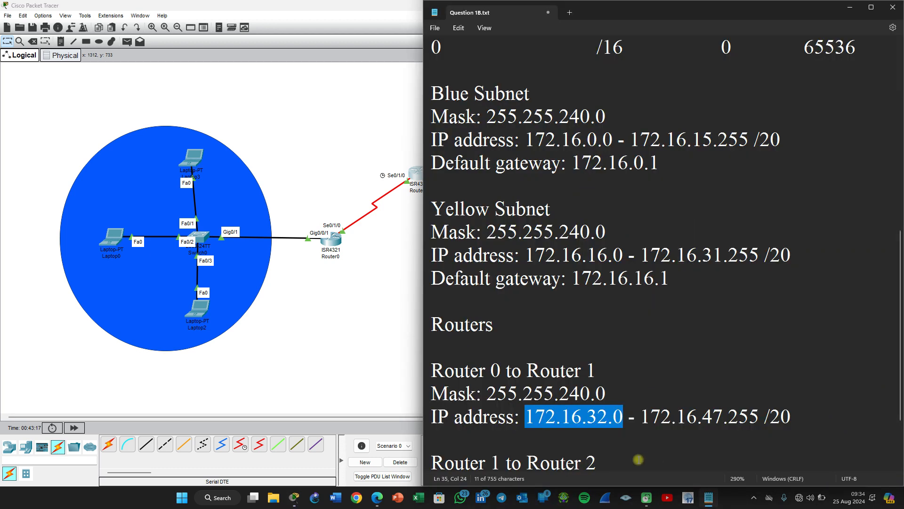
scroll(644, 397, down, 2)
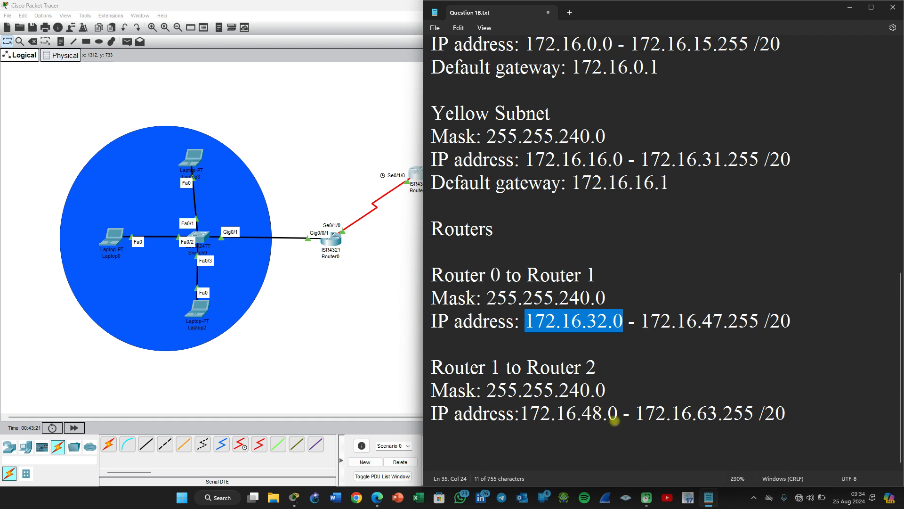
drag(616, 419, 522, 418)
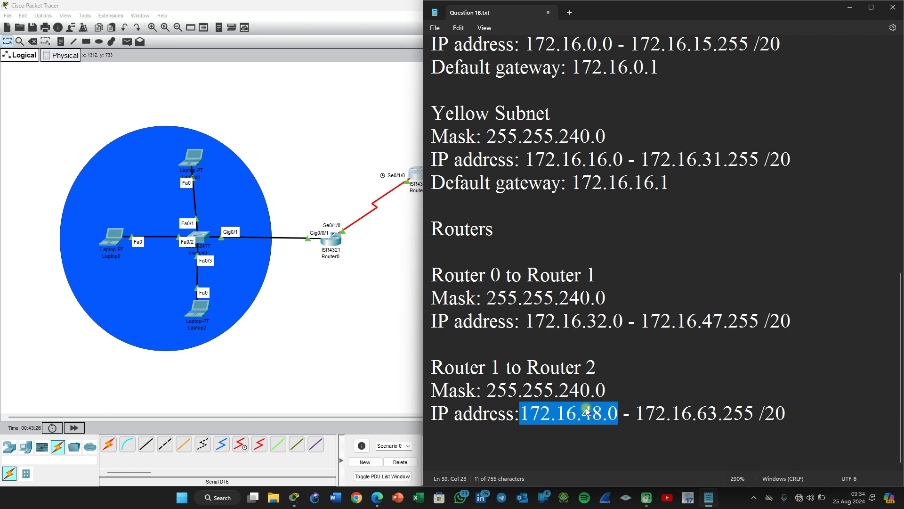
key(ctrl+c)
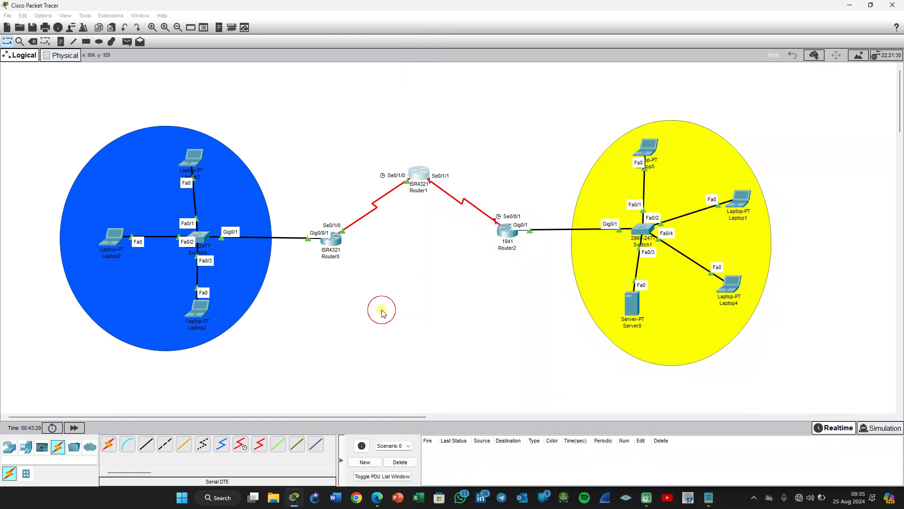
Step: Switch back to Packet Tracer, reopen Router1's command line, exit the current interface and select interface se0/1/1
click(379, 309)
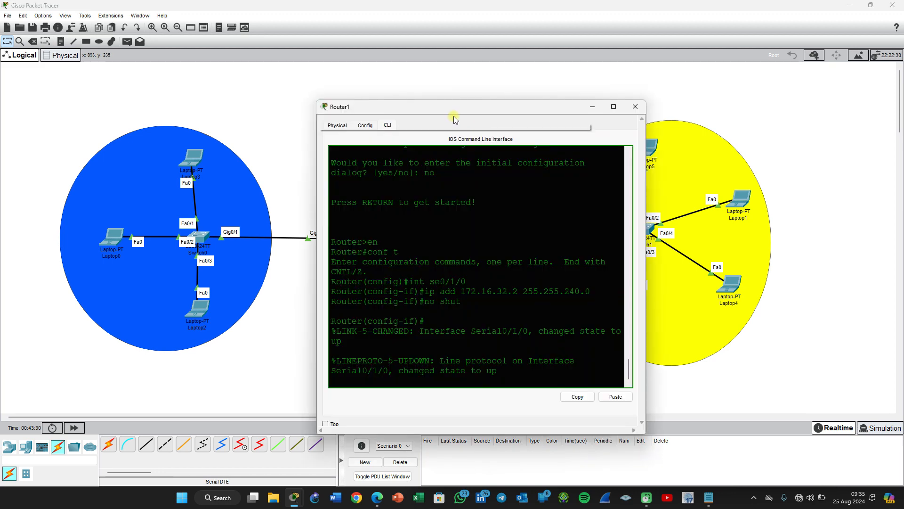
drag(442, 106, 616, 96)
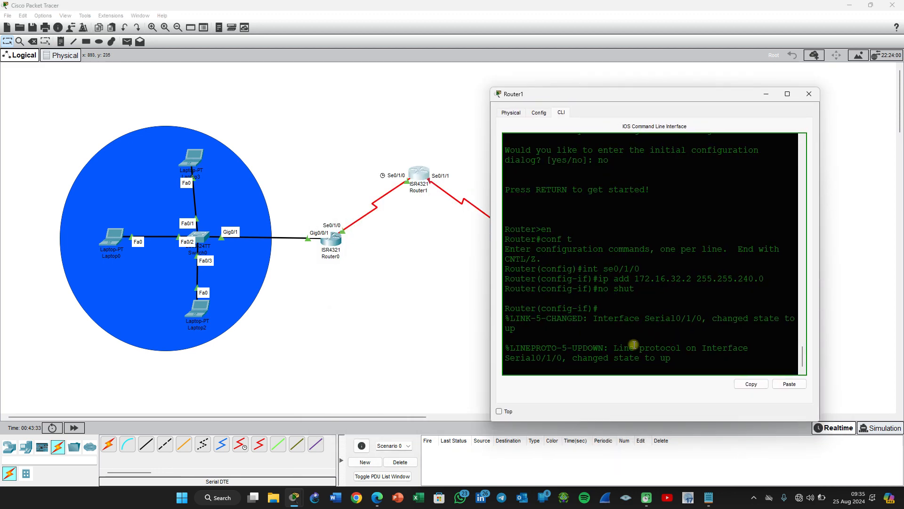
click(675, 363)
key(Return)
text(exit)
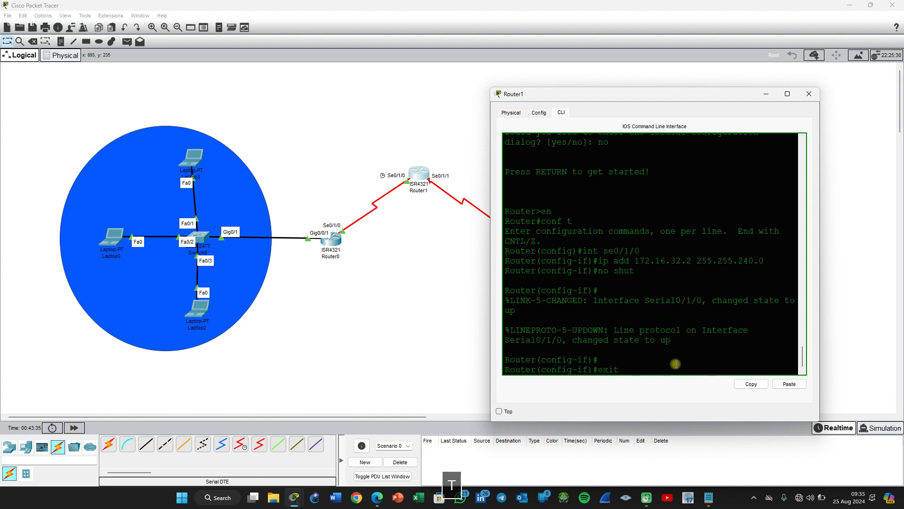
key(Return)
text(int se0)
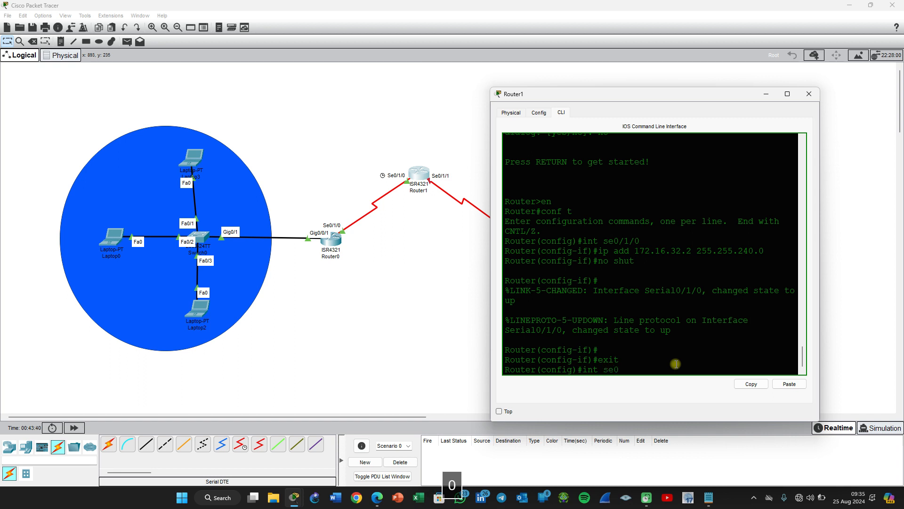
text(/1/1)
key(Return)
Step: Assign IP address 172.16.48.1 with subnet mask 255.255.240.0 to Router1's interface se0/1/1
text(ip add)
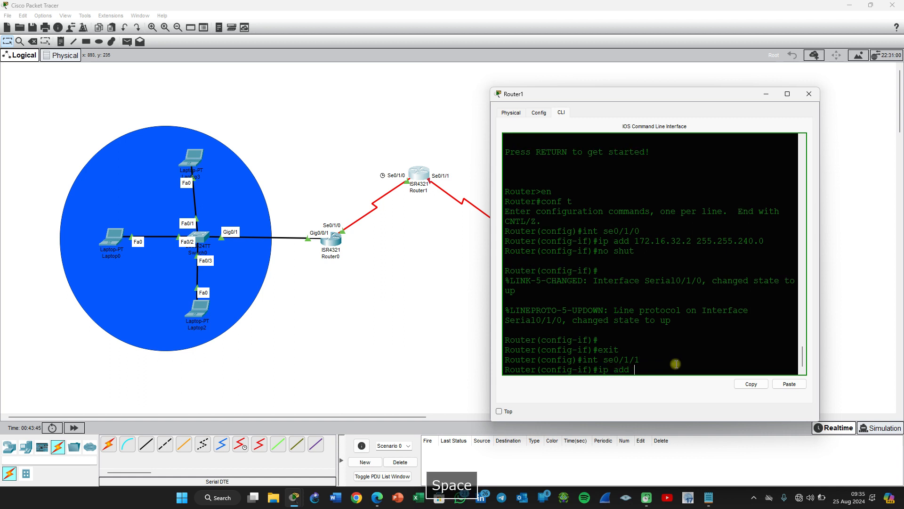
click(791, 385)
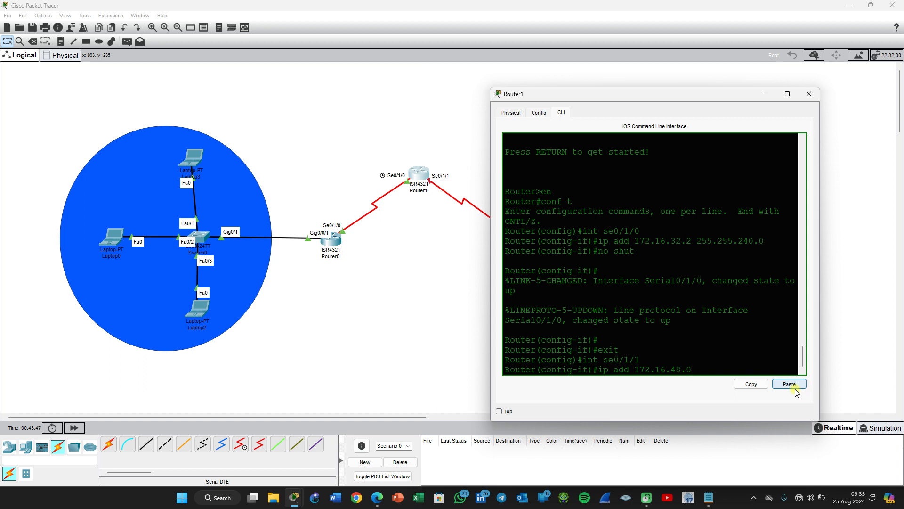
text(1 255)
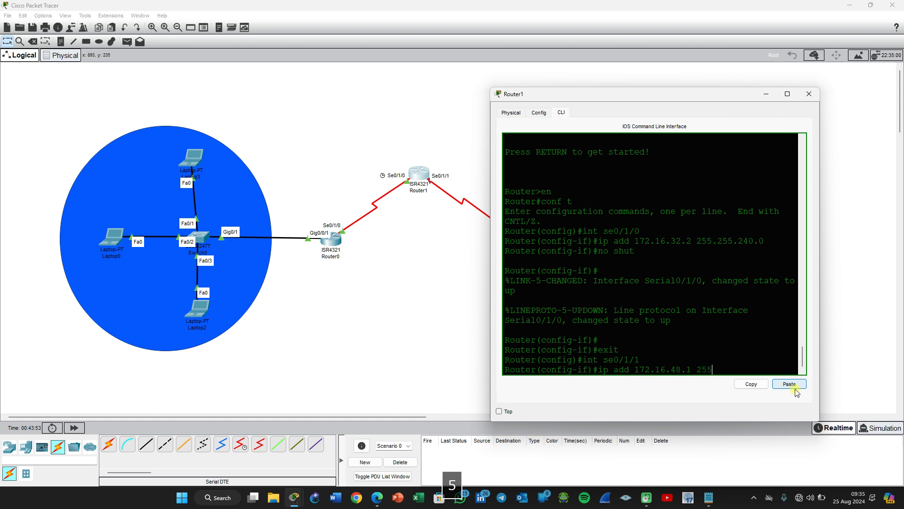
text(.255.240.0)
key(Return)
Step: Enable Router1's se0/1/1 interface with the no shut command and close the router's window
text(no shut)
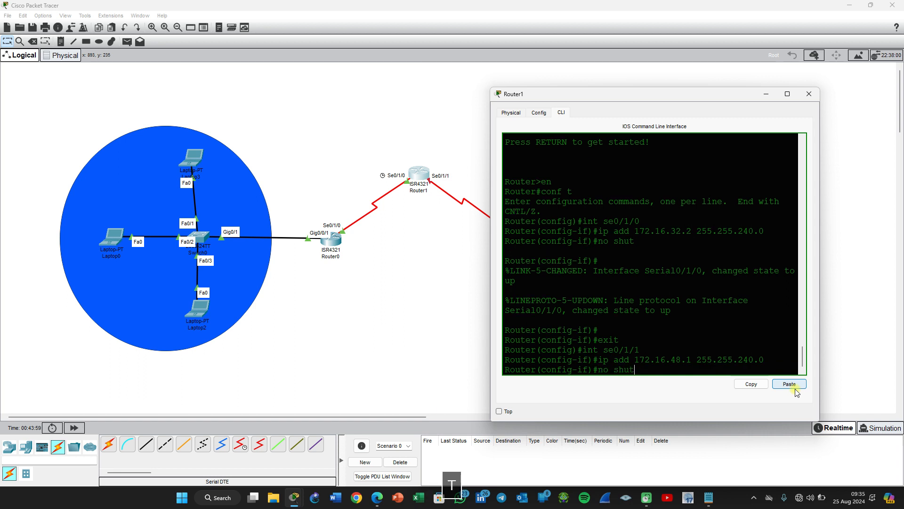
key(Return)
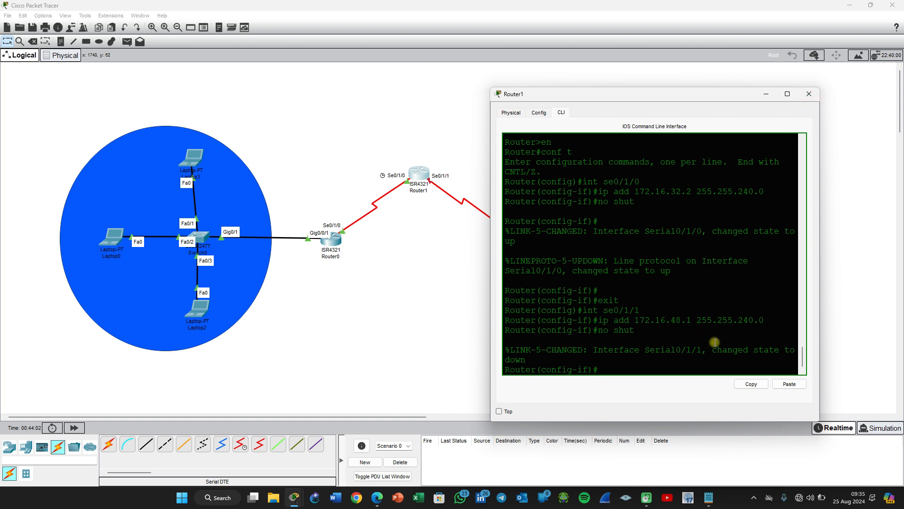
click(809, 95)
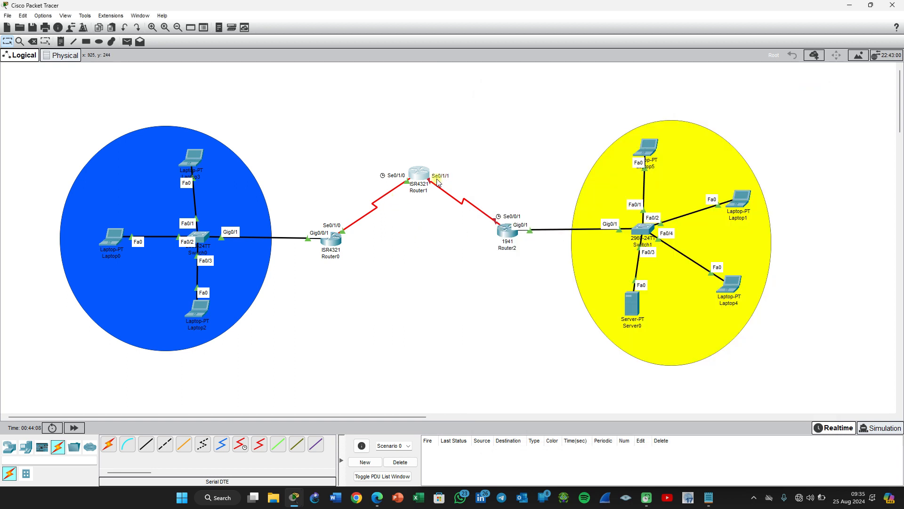
Step: Open Router2's command line, exit the current interface and select interface se0/0/1 for configuration
click(504, 233)
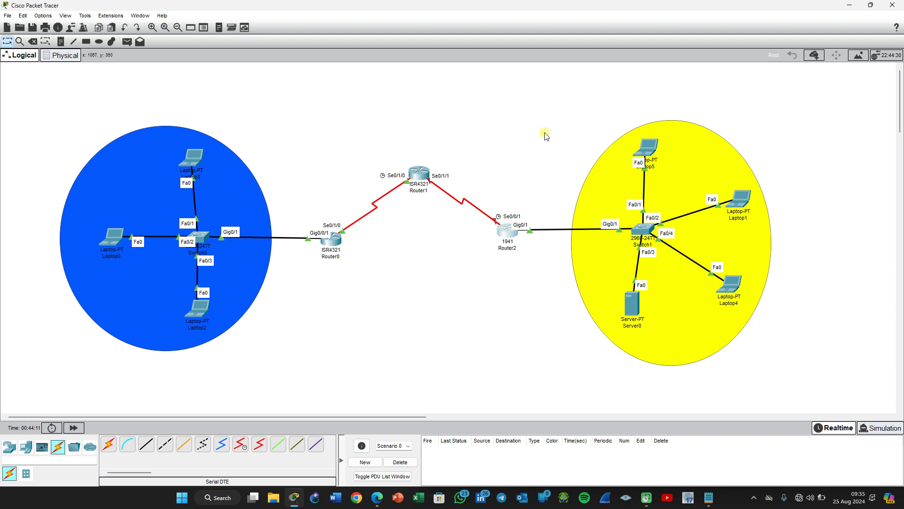
drag(494, 108, 730, 112)
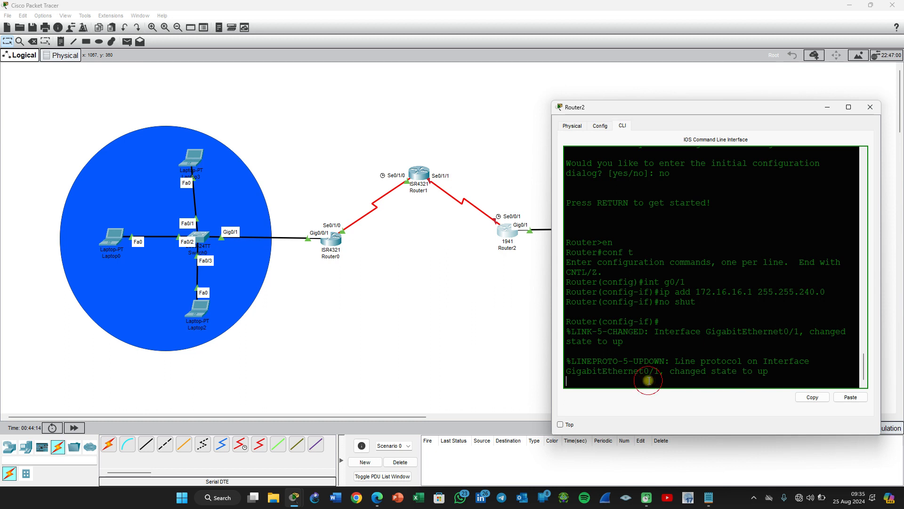
key(Return)
text(exit)
key(Return)
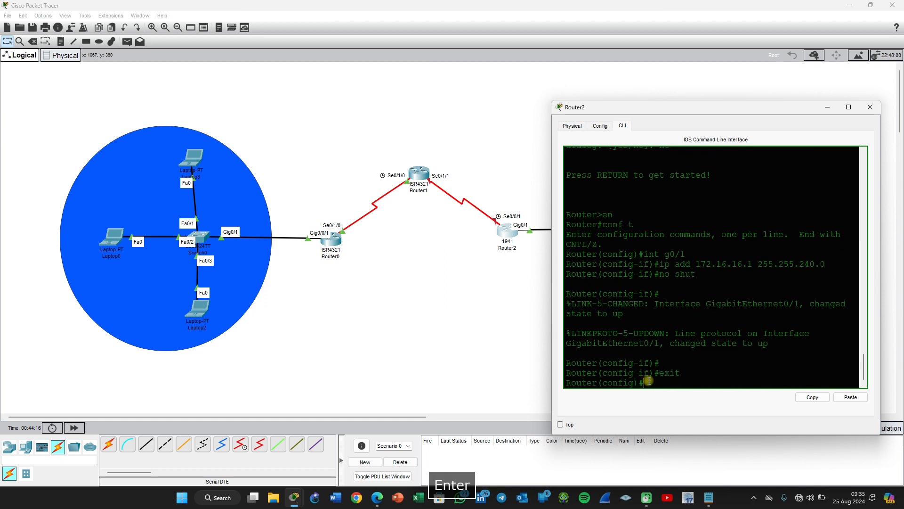
text(int se)
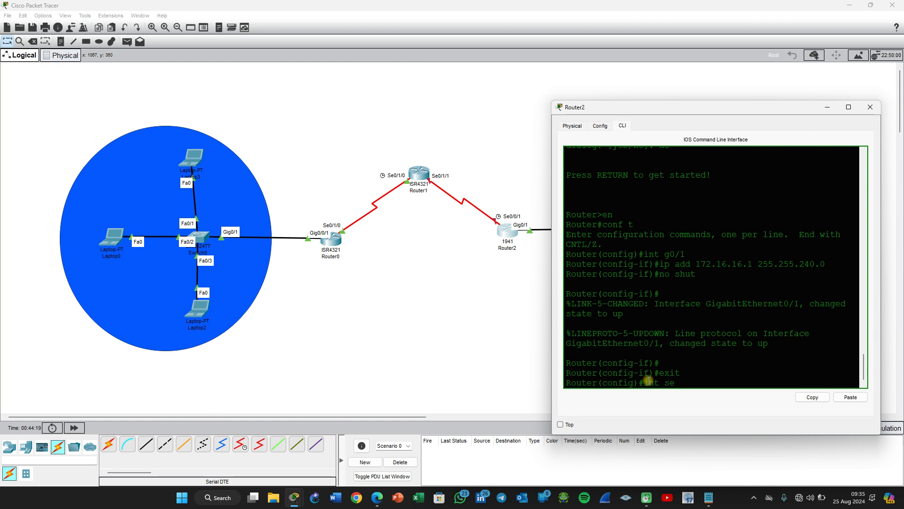
text(0/0/0)
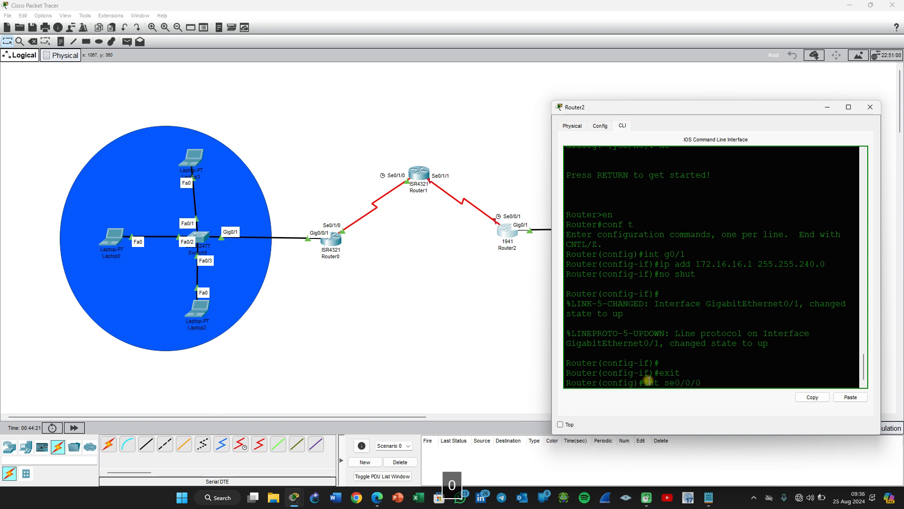
key(BackSpace)
text(1)
key(Return)
Step: Assign IP address 172.16.48.2 with subnet mask 255.255.240.0 to Router2's interface se0/0/1
text(ip add)
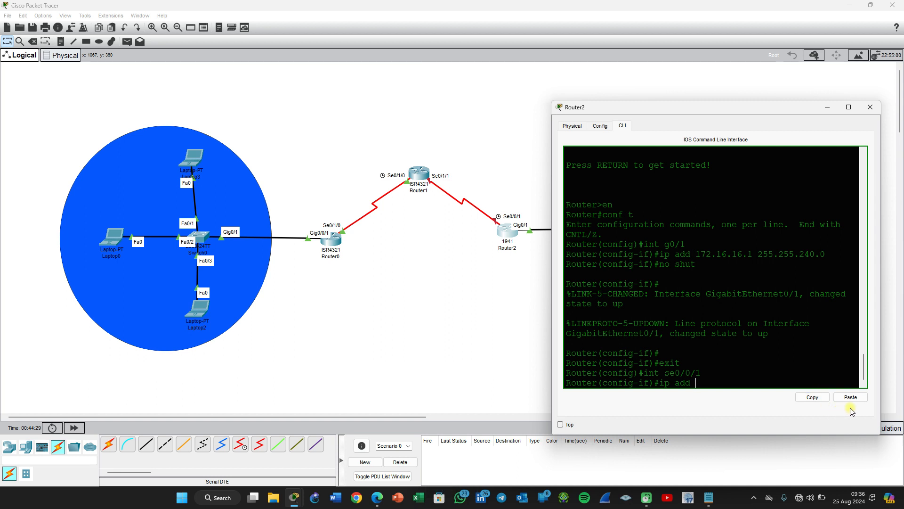
click(850, 394)
key(BackSpace)
text(2.16.48.)
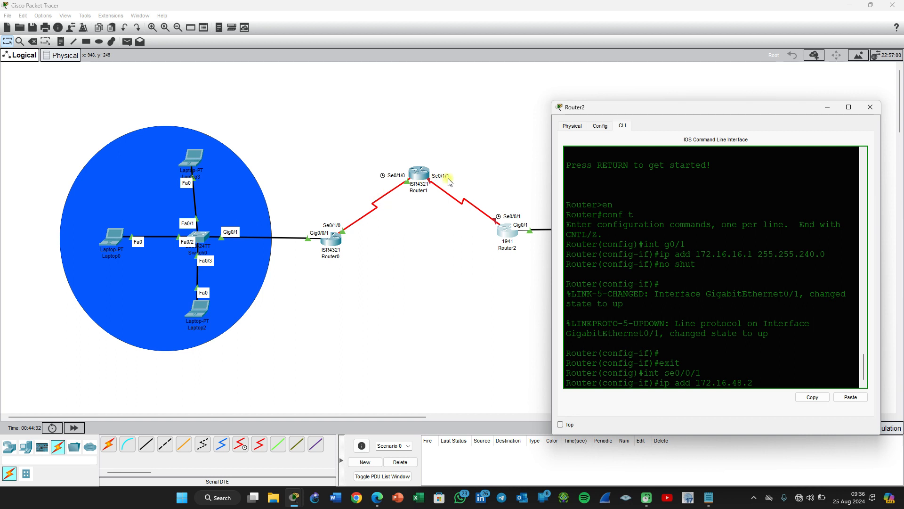
text( 2)
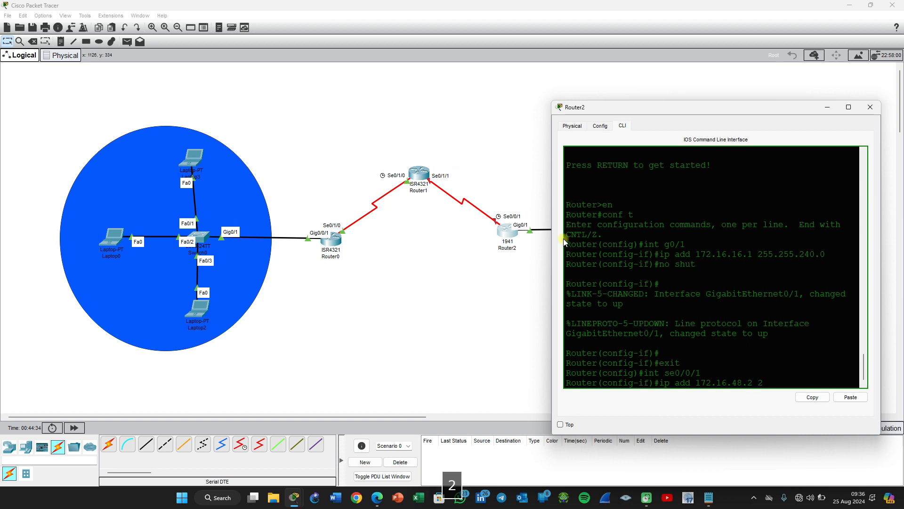
text(55.255.240.0)
key(Return)
Step: Enable Router2's se0/0/1 interface with the no shut command and close the router's window
text(no shut)
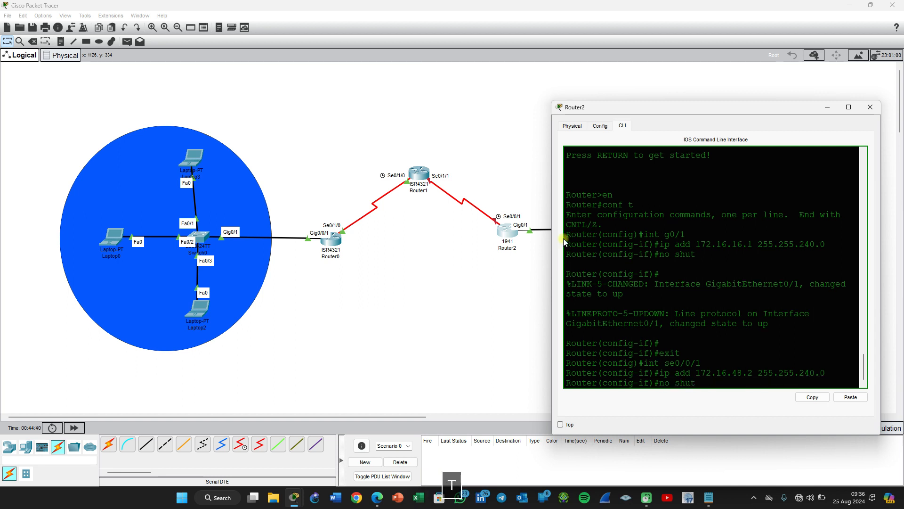
key(Return)
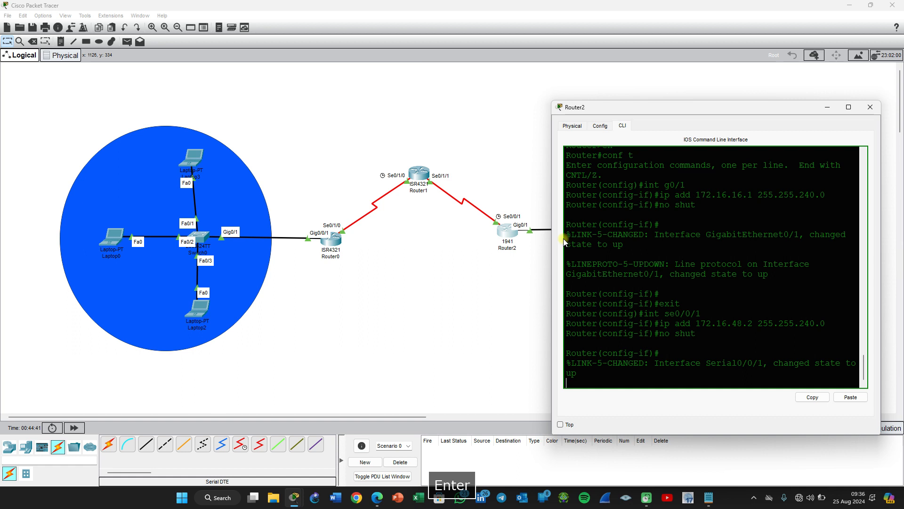
click(870, 107)
Step: Switch to the assignment PDF in Edge and review the task list under Question 1 part B
mouse_move(377, 497)
click(376, 455)
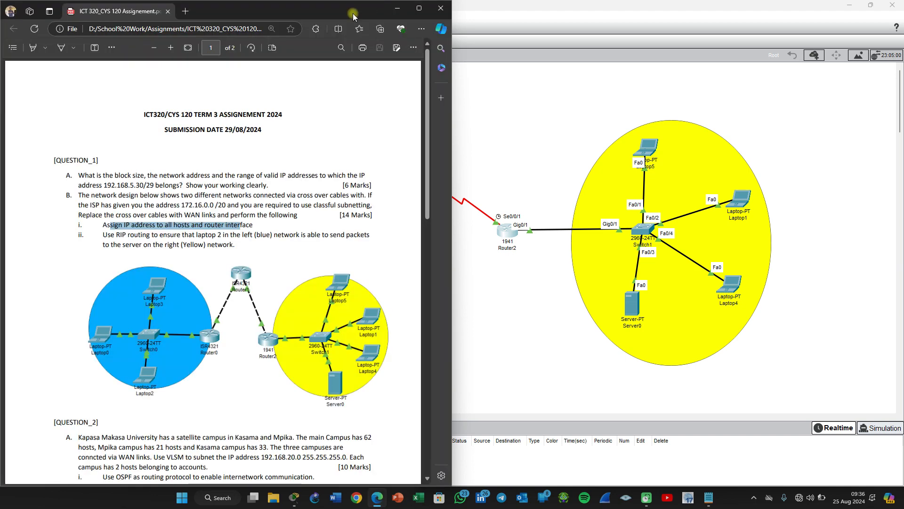
drag(376, 15, 445, 15)
click(325, 225)
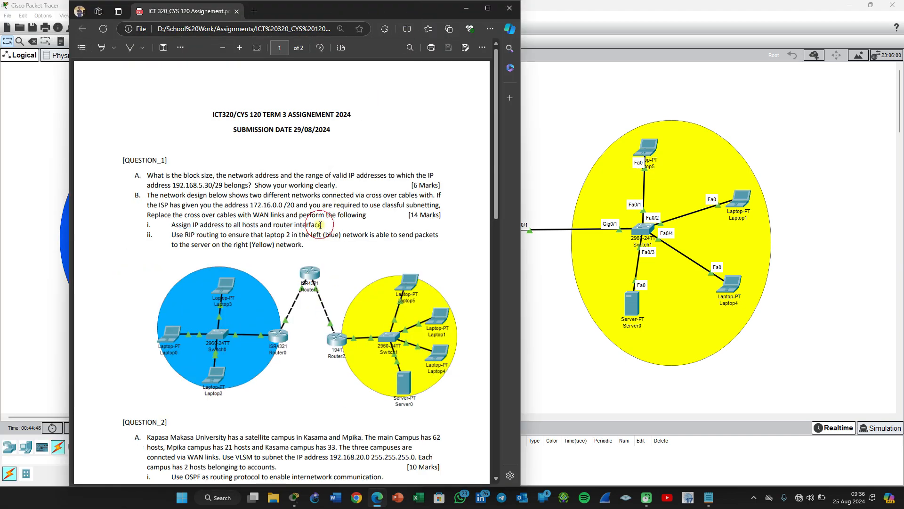
Step: Reread the IP addressing and RIP routing tasks in Question 1 part B, and close the assignment PDF
drag(258, 225, 182, 225)
drag(274, 225, 329, 234)
click(315, 245)
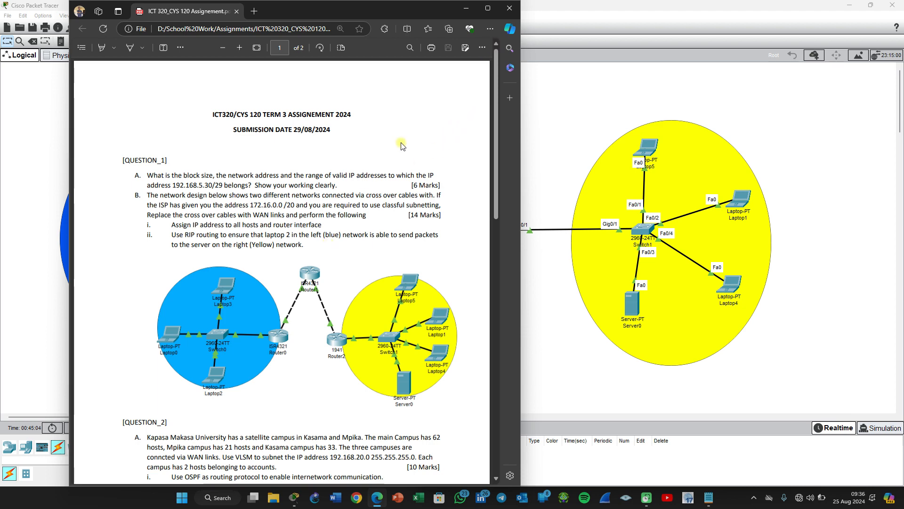
click(509, 8)
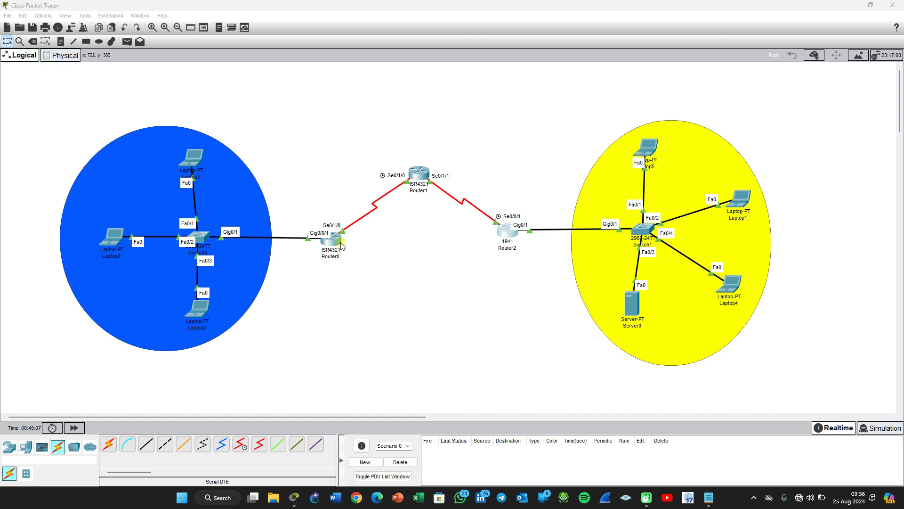
Step: Test both serial links by sending a simple PDU from Router0 to Router1 and another from Router1 to Router2
key(p)
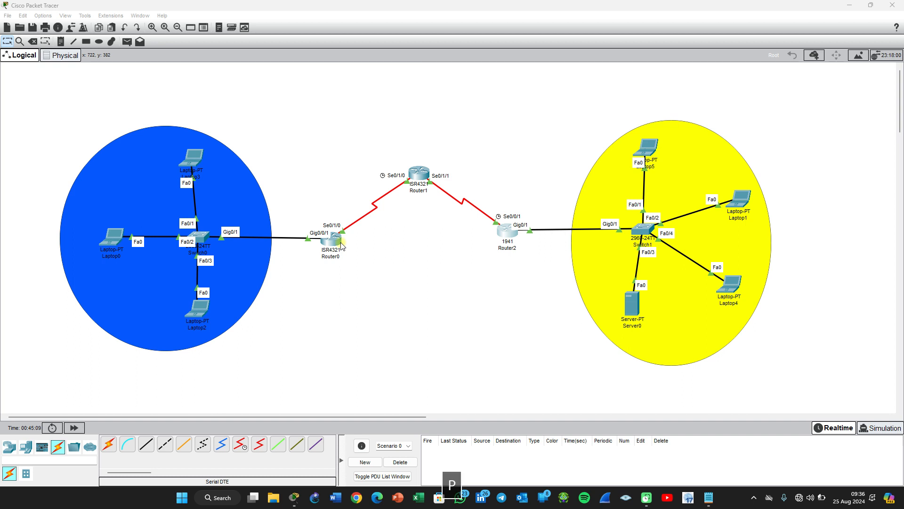
click(127, 43)
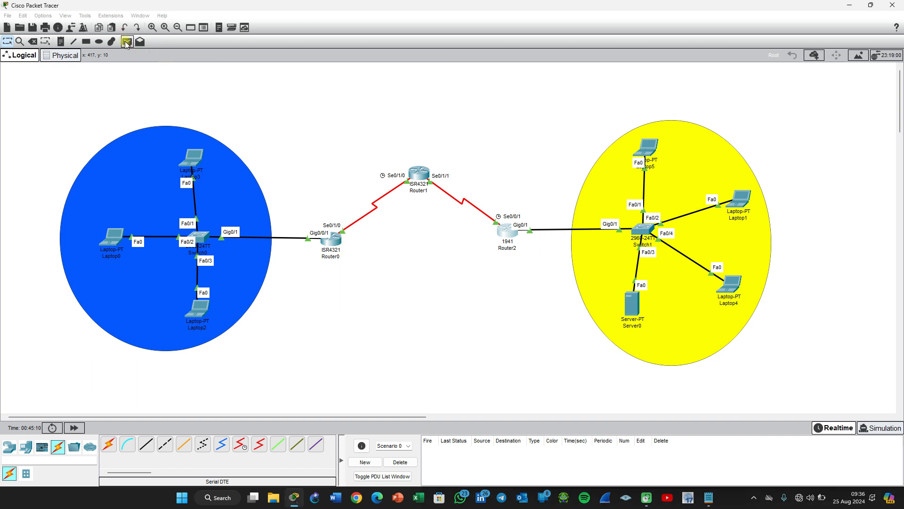
click(334, 240)
click(427, 171)
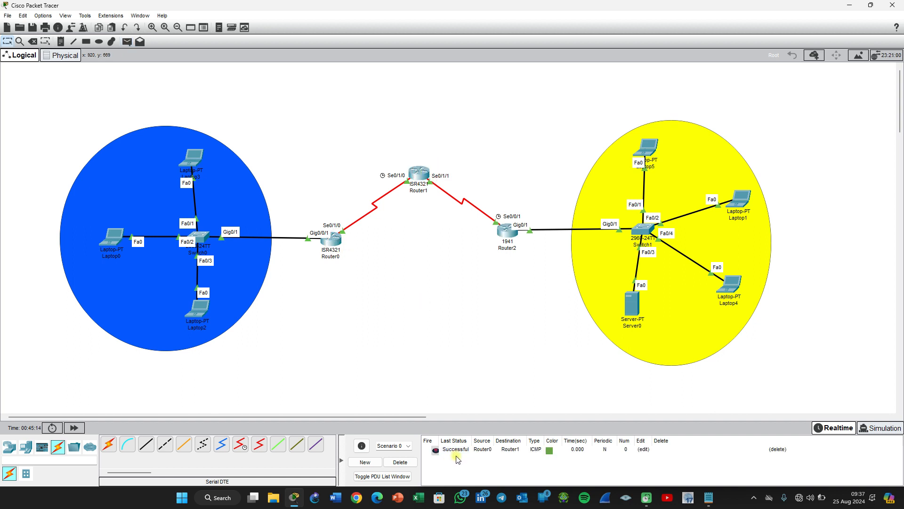
key(p)
click(426, 177)
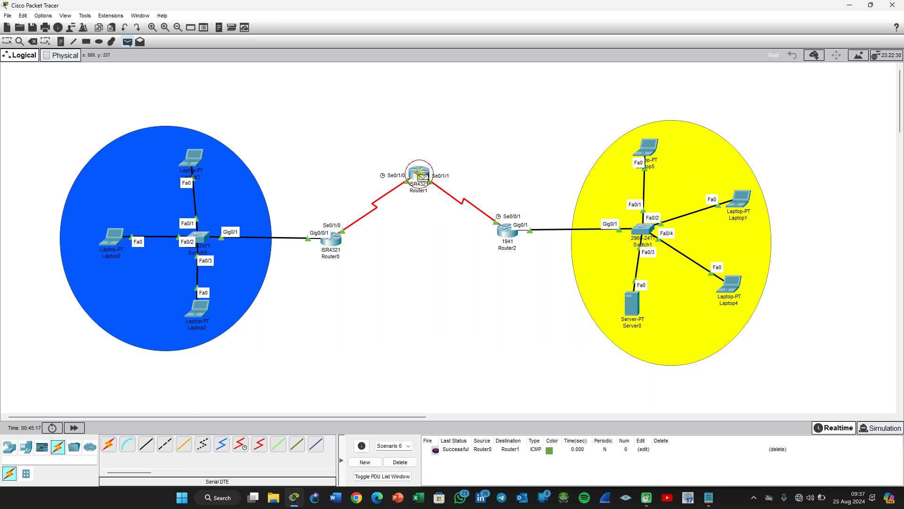
click(509, 232)
Step: Test end-to-end routing with a simple PDU from Router0 to Router2, and delete the test scenario's PDUs
key(p)
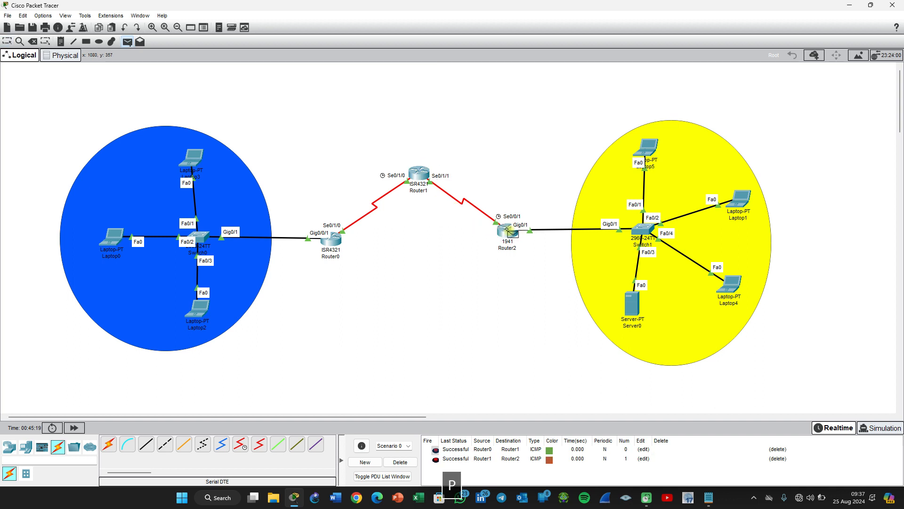
click(335, 239)
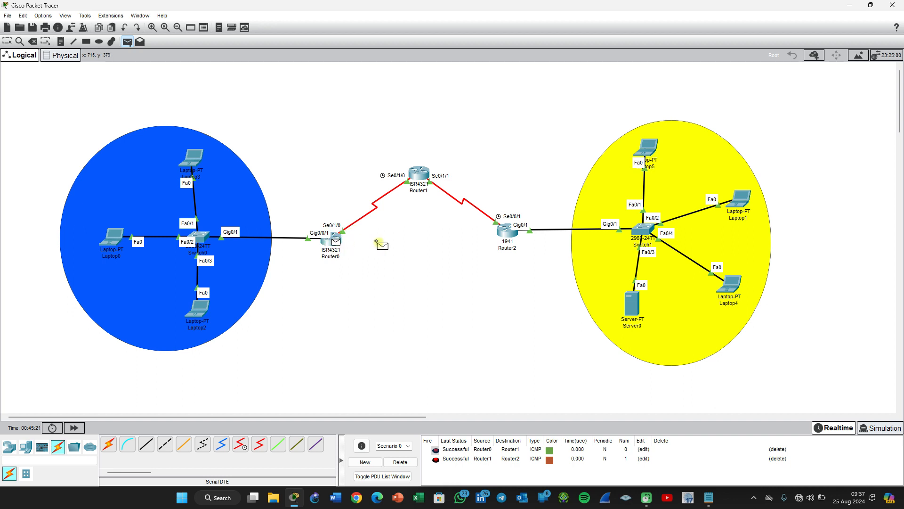
click(507, 231)
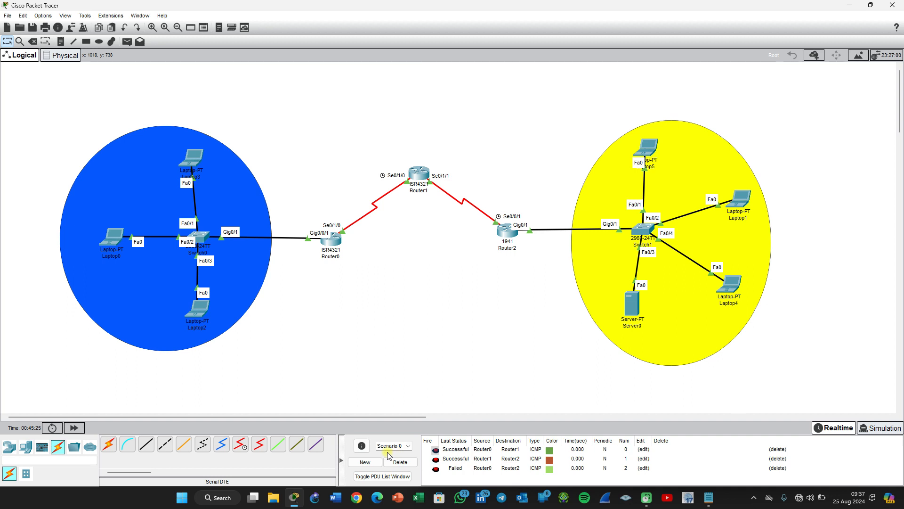
click(400, 462)
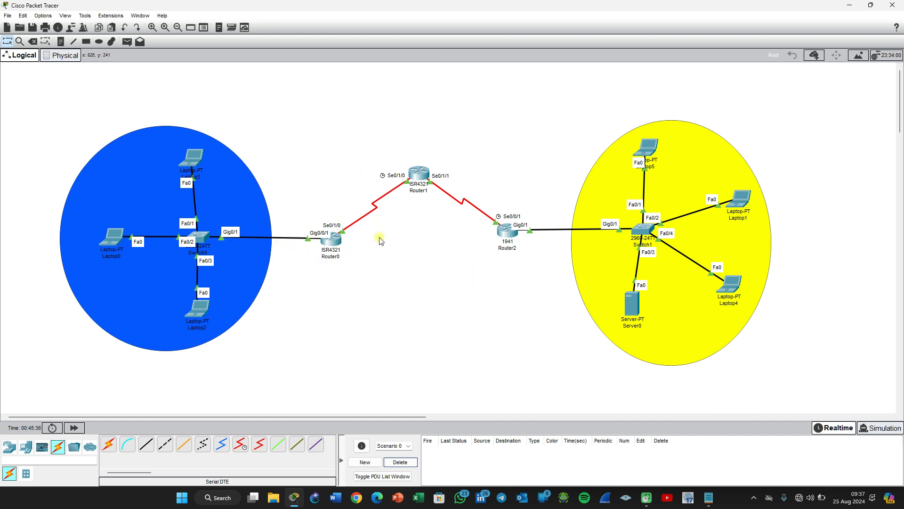
Step: Open Router0's command line, exit to global configuration mode and move the window clear of Router0 and Router1
click(340, 237)
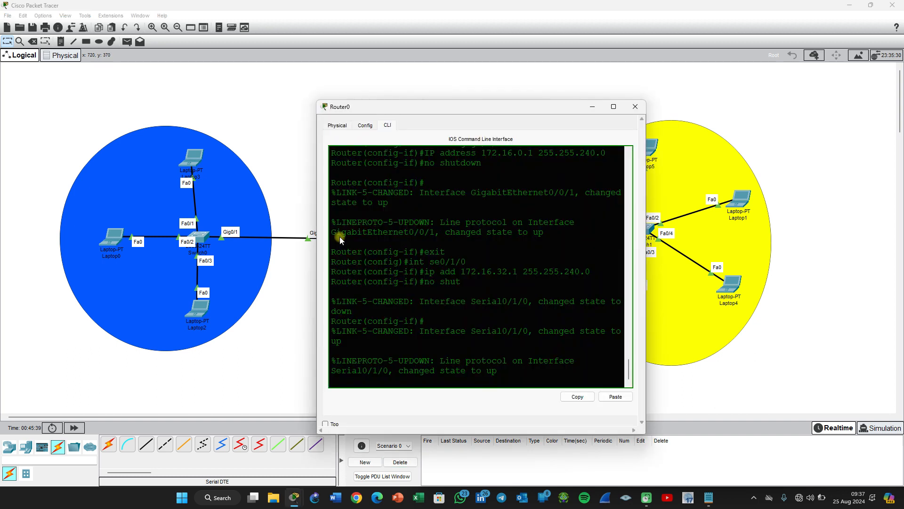
key(Return)
key(Return)
key(Return)
key(Return)
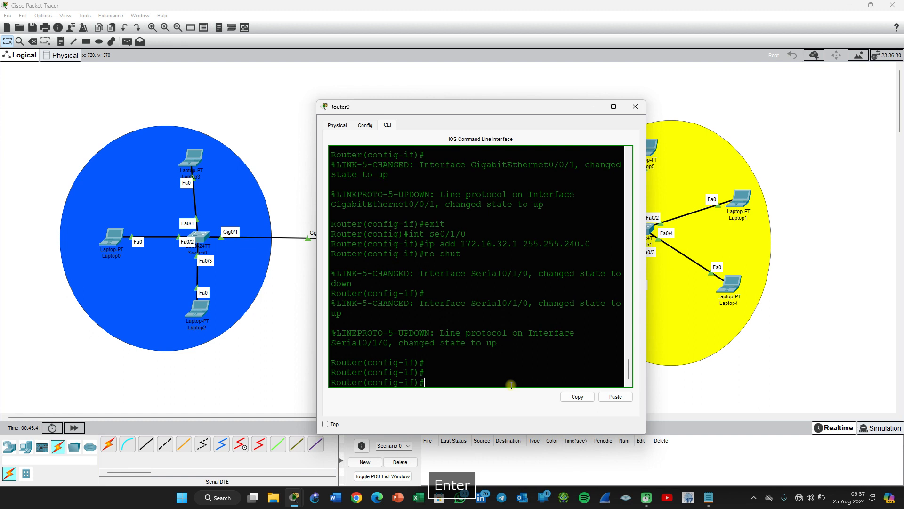
text(exit)
key(Return)
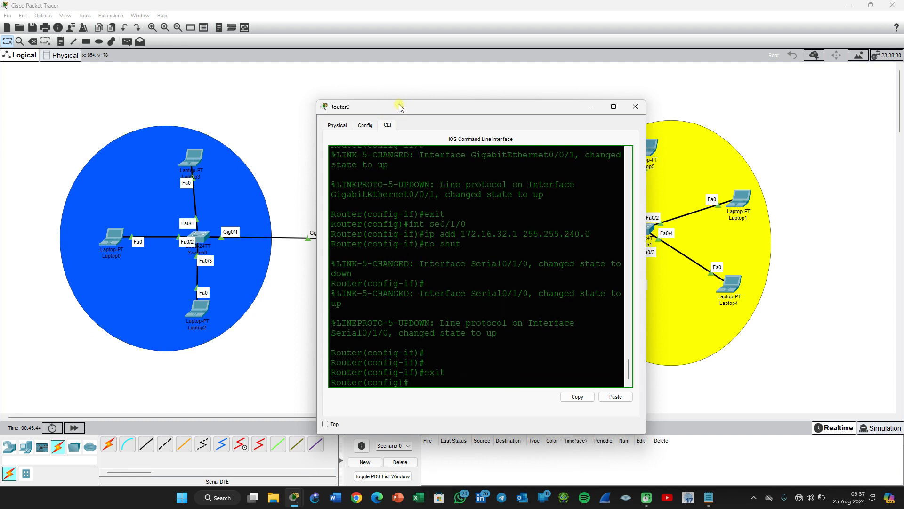
drag(400, 107, 517, 114)
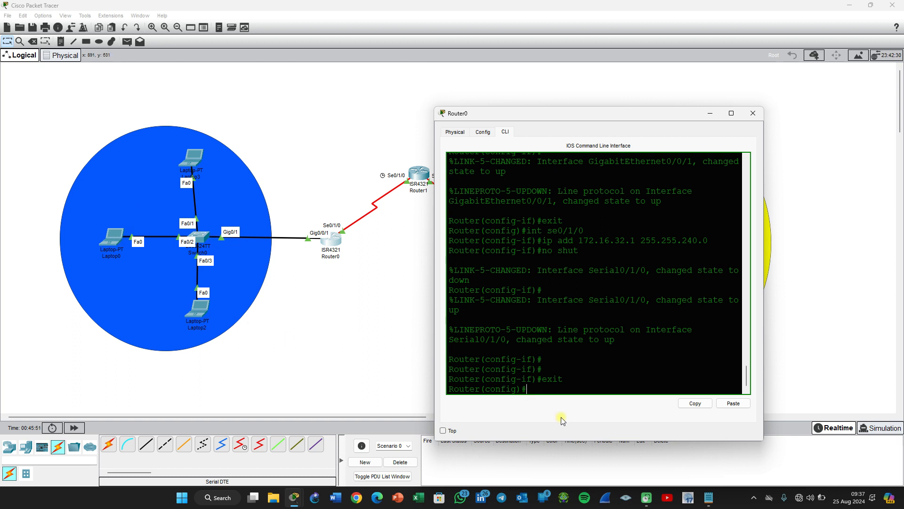
text(r)
key(BackSpace)
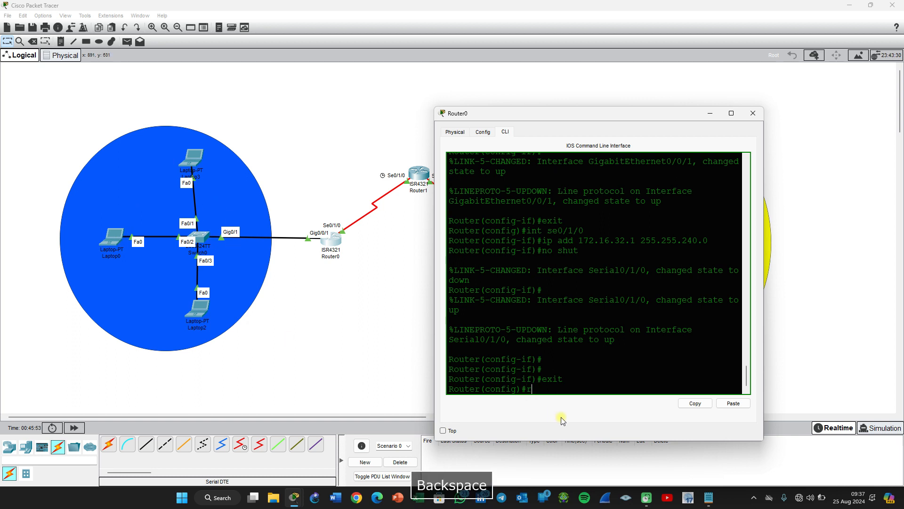
text(outer)
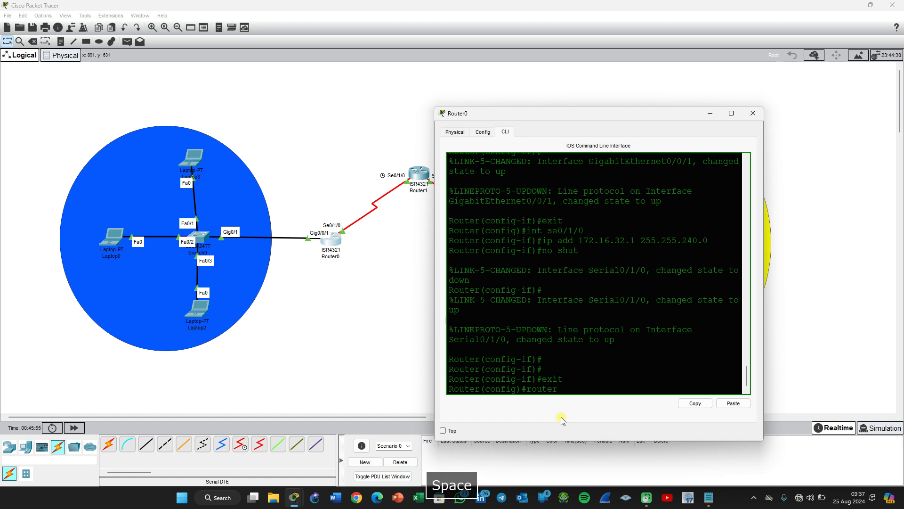
key(BackSpace)
key(BackSpace)
key(BackSpace)
key(BackSpace)
key(BackSpace)
key(BackSpace)
key(Return)
key(Return)
key(Return)
key(Return)
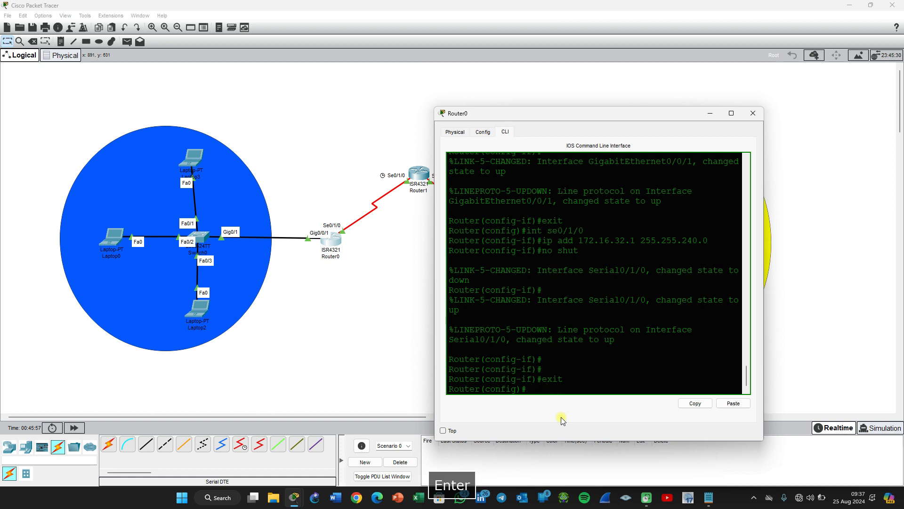
key(Return)
key(Return)
key(Return)
Step: Enter RIP configuration on Router0 with router rip and set it to version 2
text(rou)
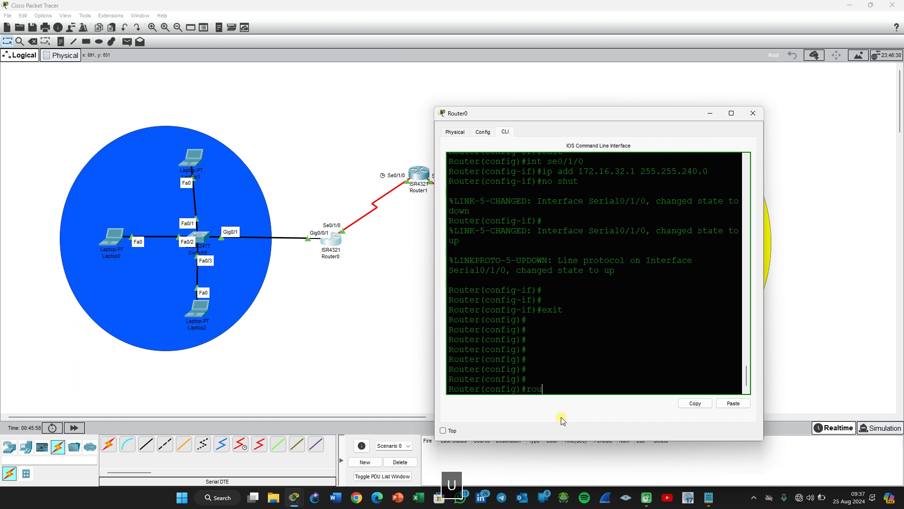
text(ter)
text(rip)
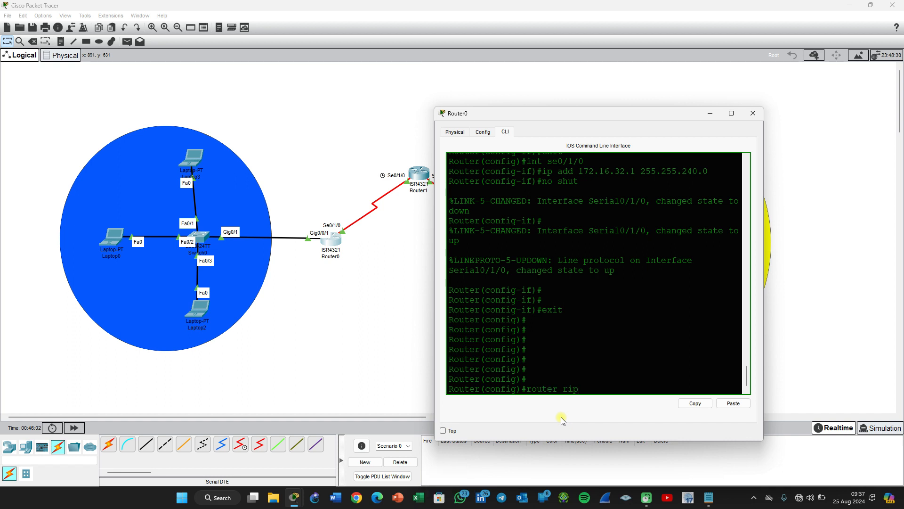
key(Return)
text(ver)
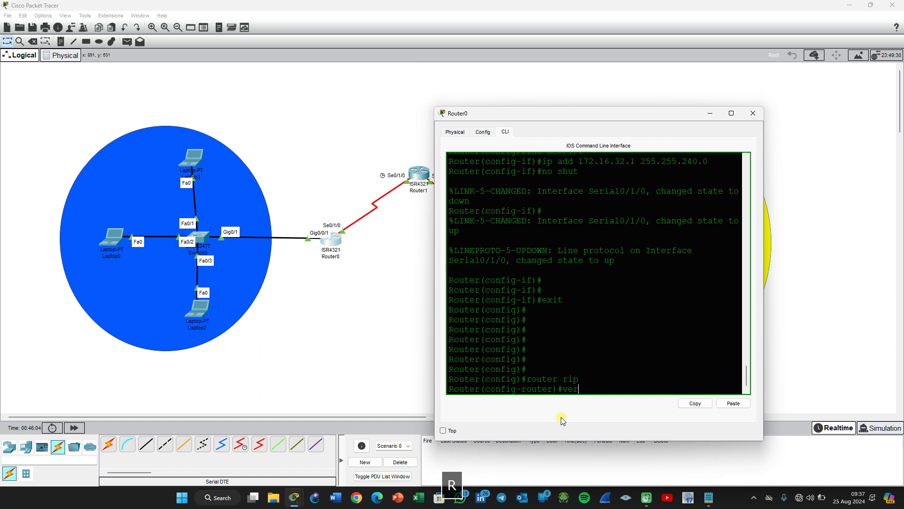
text(sion )
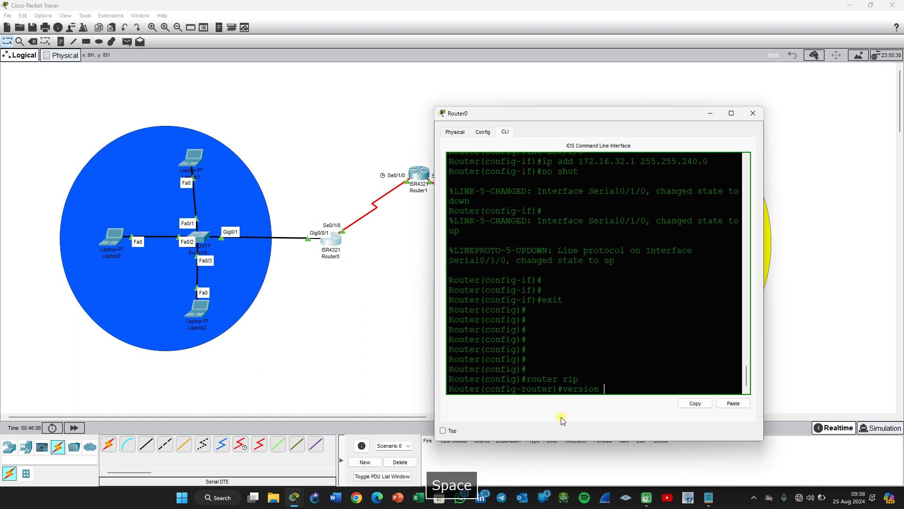
text(2)
key(Return)
Step: Add network 172.16.0.0 to Router0's RIP configuration, copying the Blue Subnet's network address from the Notepad file Question 1B.txt
text(ne)
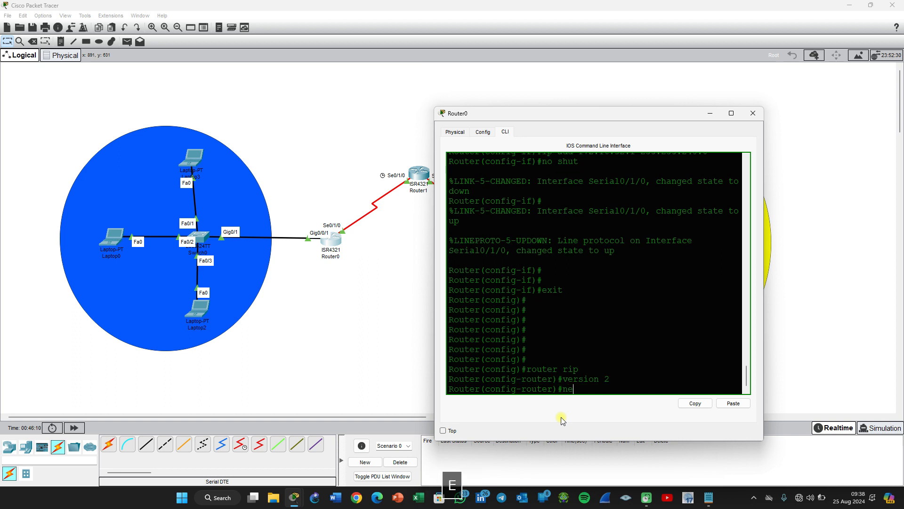
text(twork)
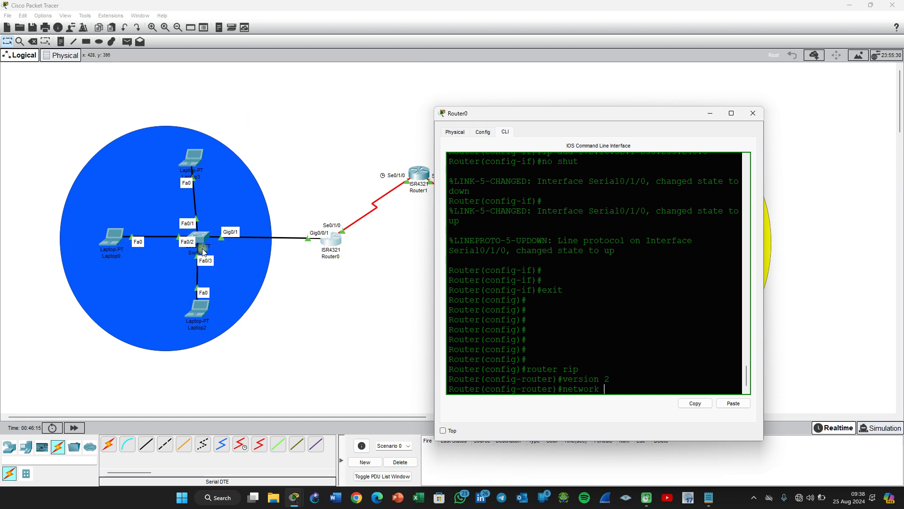
click(708, 497)
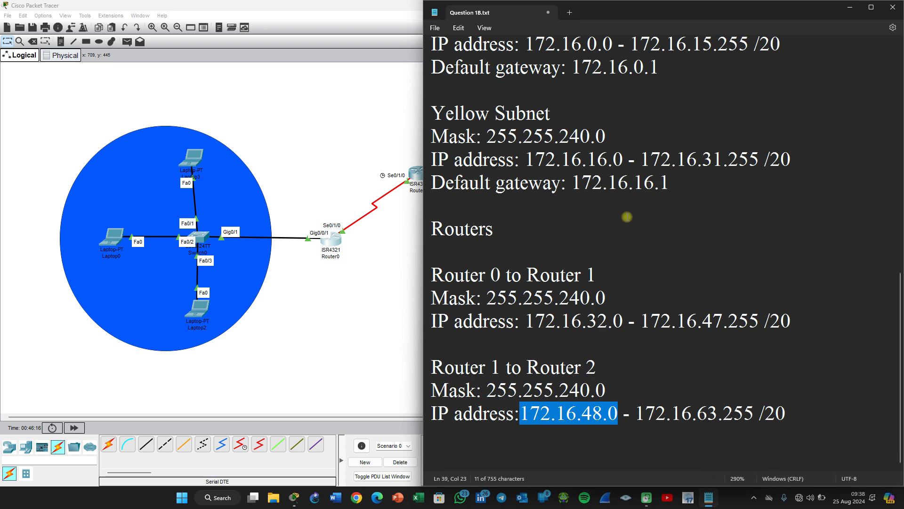
scroll(580, 97, up, 5)
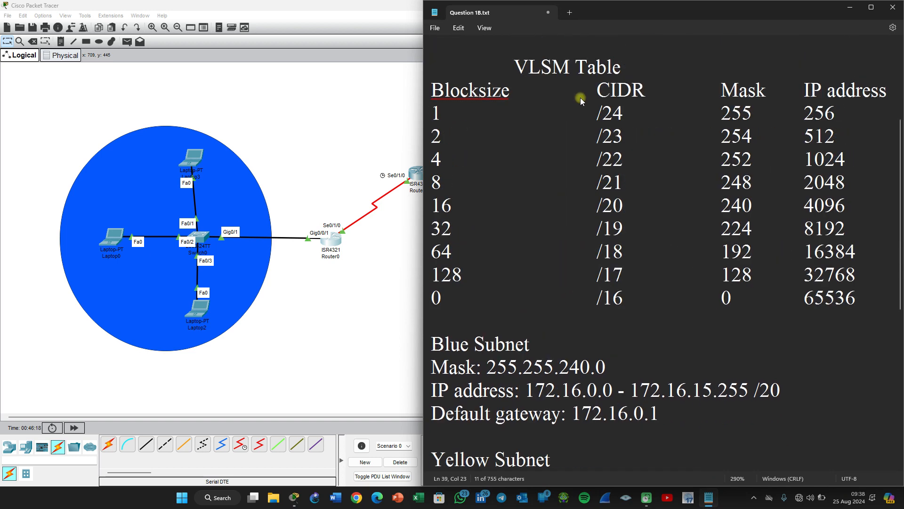
click(612, 392)
drag(612, 392, 527, 393)
key(ctrl+c)
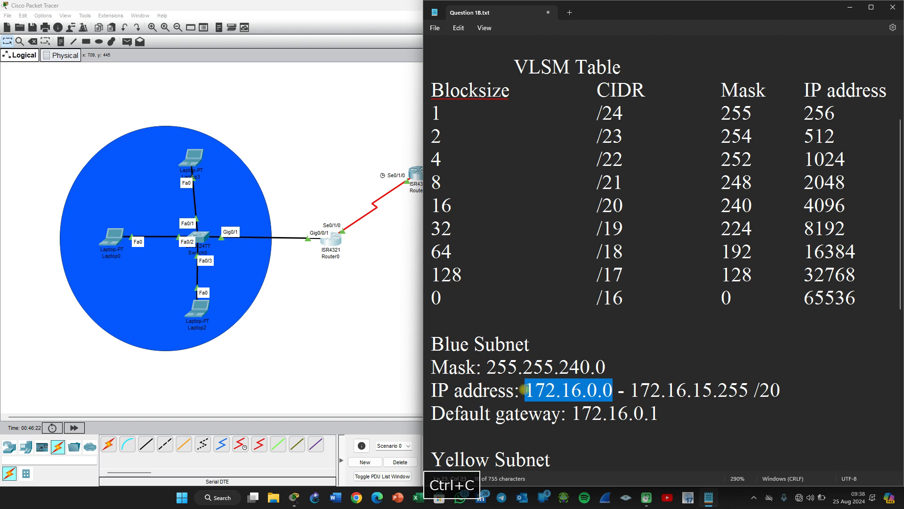
click(358, 335)
click(332, 233)
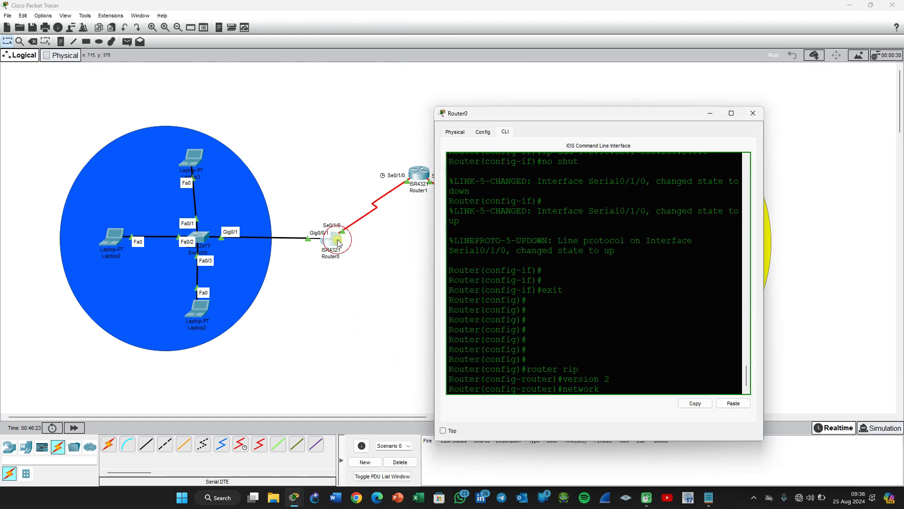
right_click(615, 389)
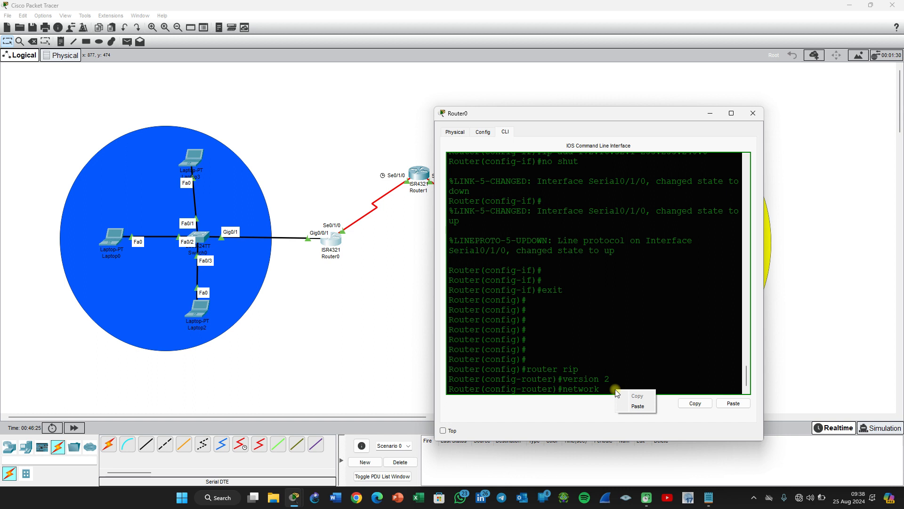
click(633, 403)
key(Return)
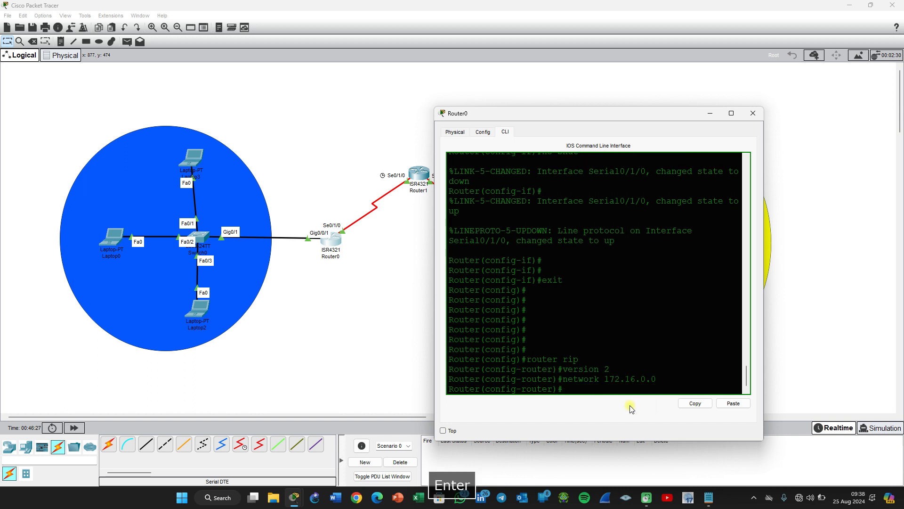
Step: Add network 172.16.32.0 to Router0's RIP configuration, copying the Router 0 to Router 1 network address from the Notepad notes
text(netwpr)
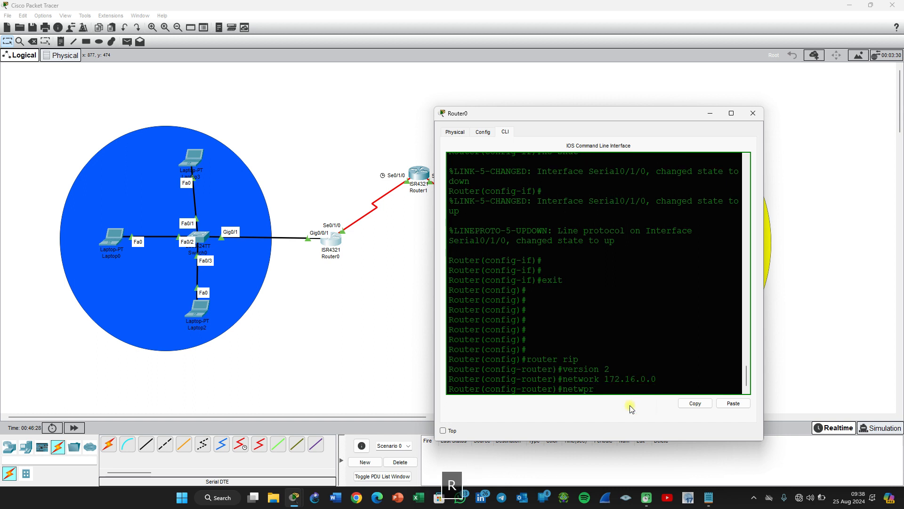
key(BackSpace)
key(BackSpace)
text(ork)
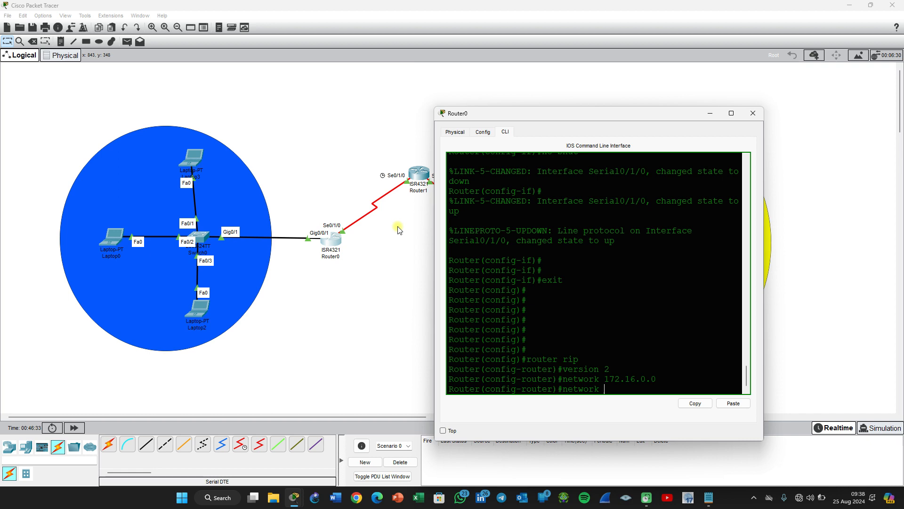
click(709, 497)
scroll(630, 289, down, 5)
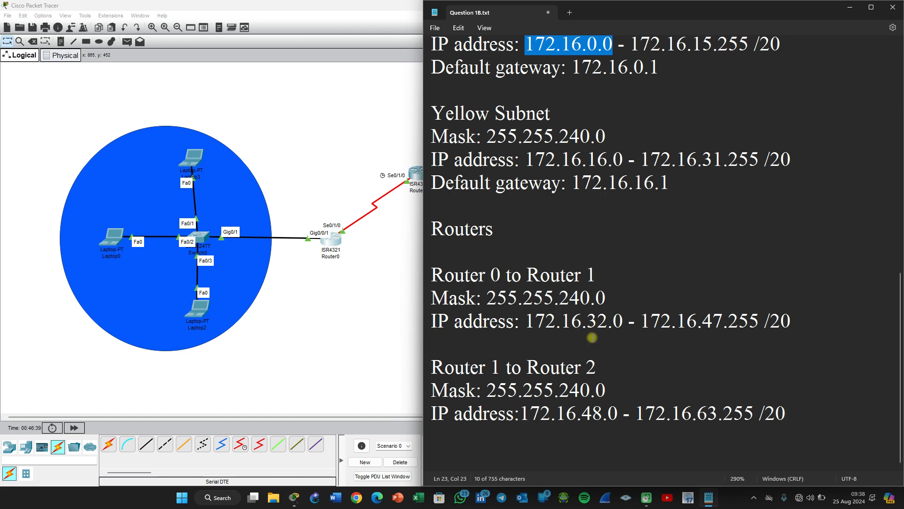
drag(622, 319, 525, 311)
key(ctrl+c)
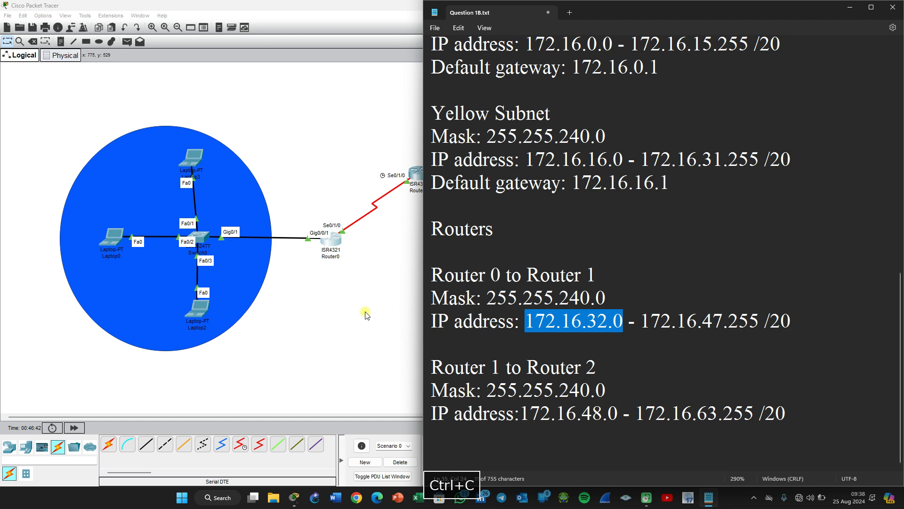
click(363, 312)
click(331, 236)
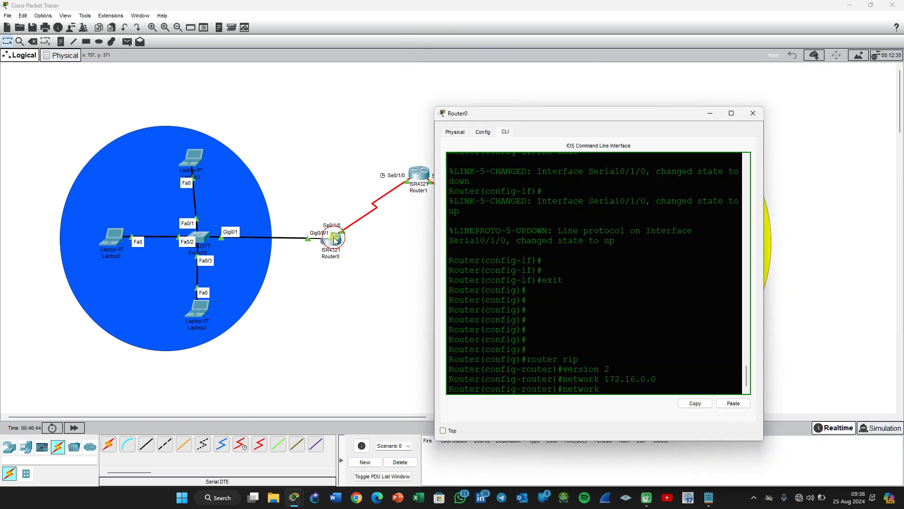
right_click(617, 386)
click(638, 401)
key(Return)
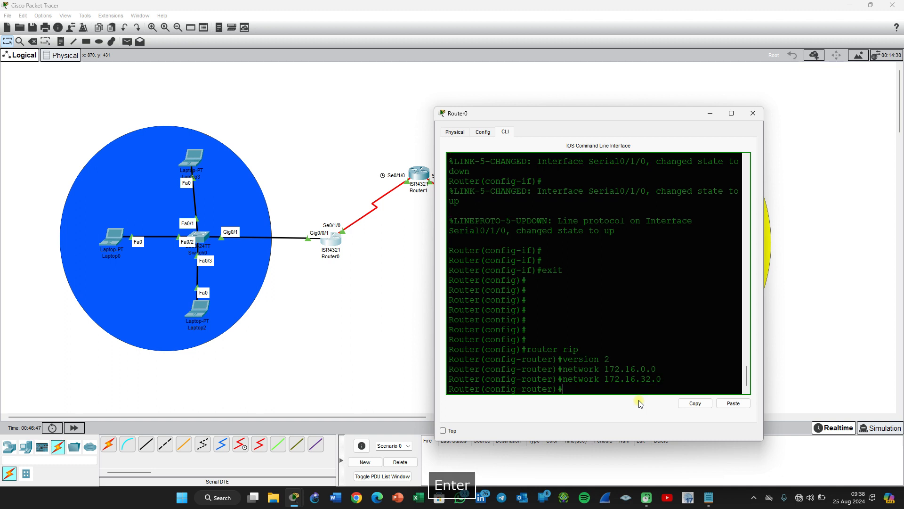
Step: Turn off automatic summarization in Router0's RIP configuration with no auto summary
text(no )
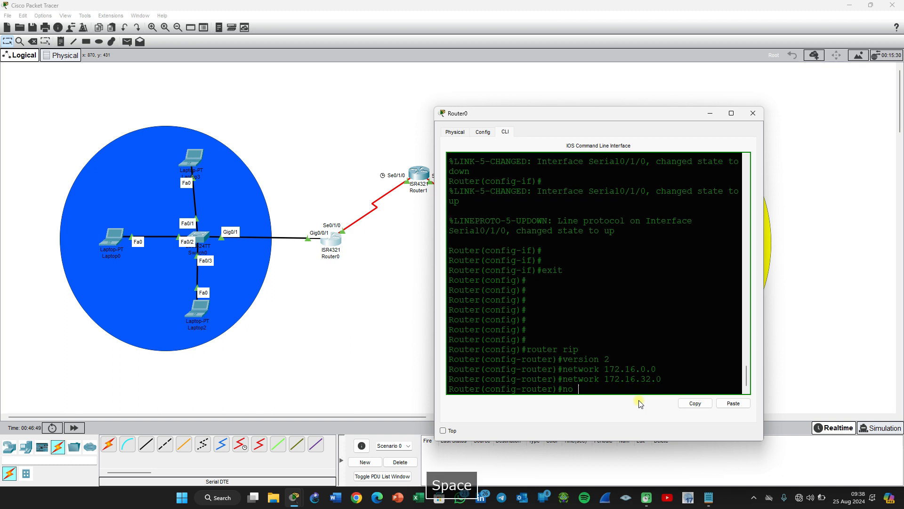
text(auto summary)
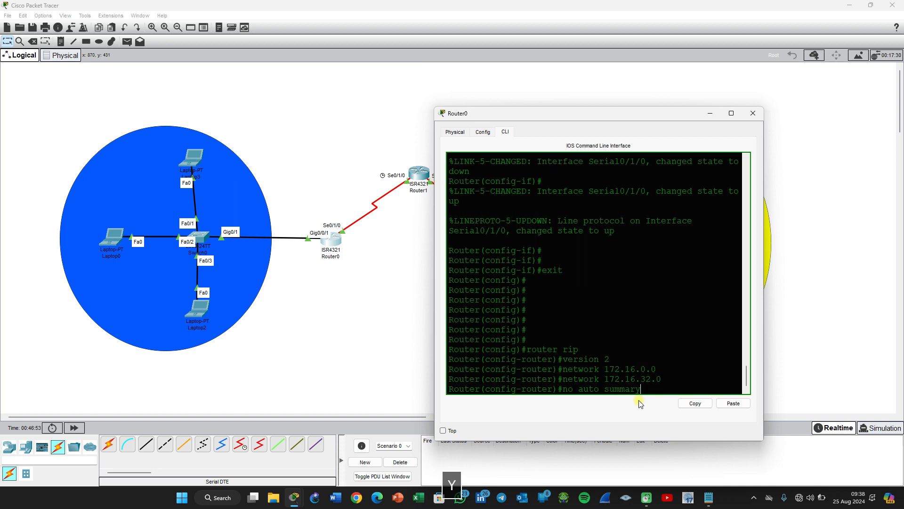
key(Return)
Step: Leave Router0's configuration mode, save the configuration with write memory and close the router's window
key(ctrl+z)
key(Return)
text(wri)
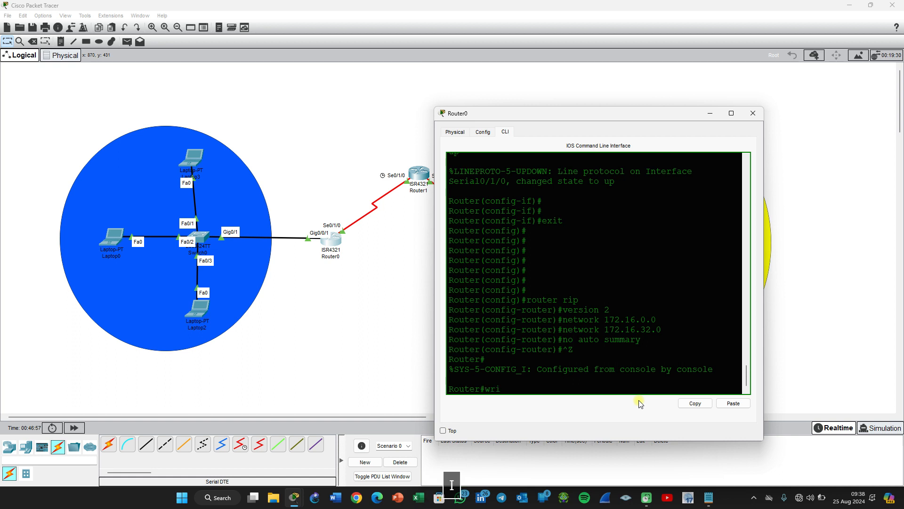
text(te memory)
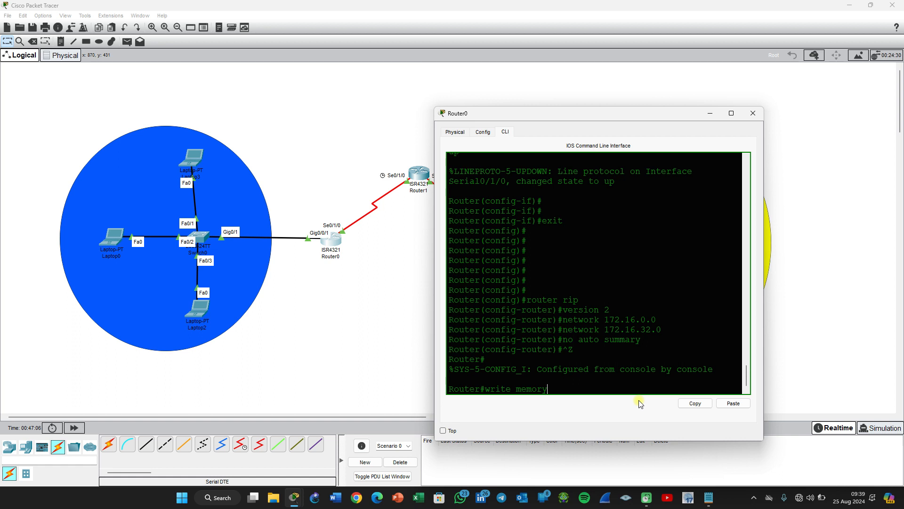
key(Return)
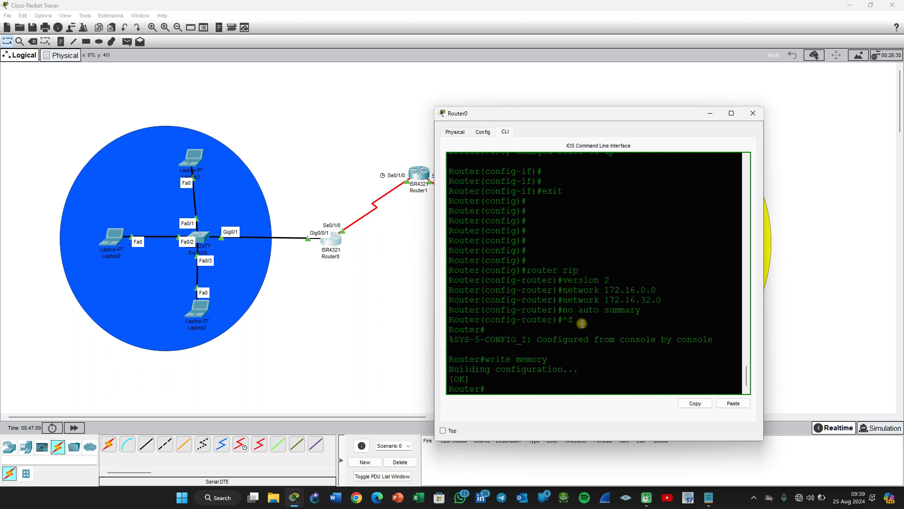
click(750, 112)
Step: Open Router1's command line with the Notepad notes in view and exit to global configuration mode
click(421, 174)
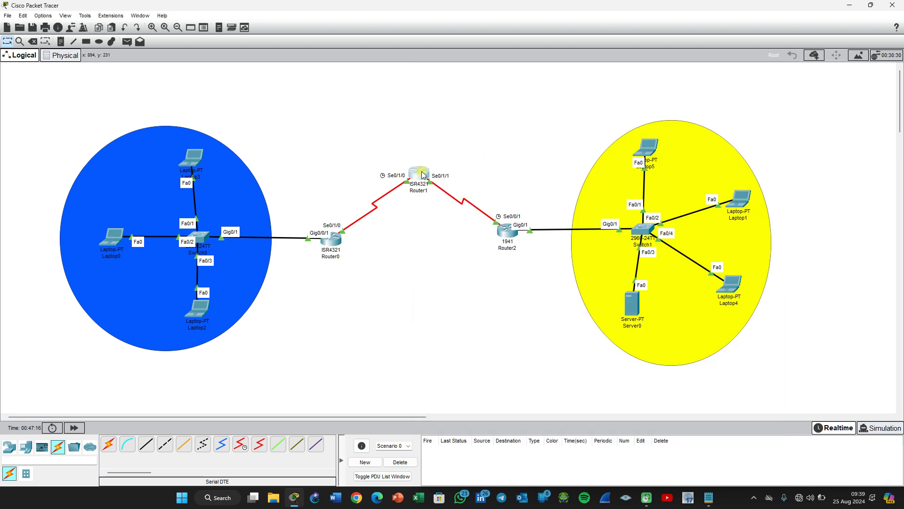
mouse_move(710, 502)
click(708, 451)
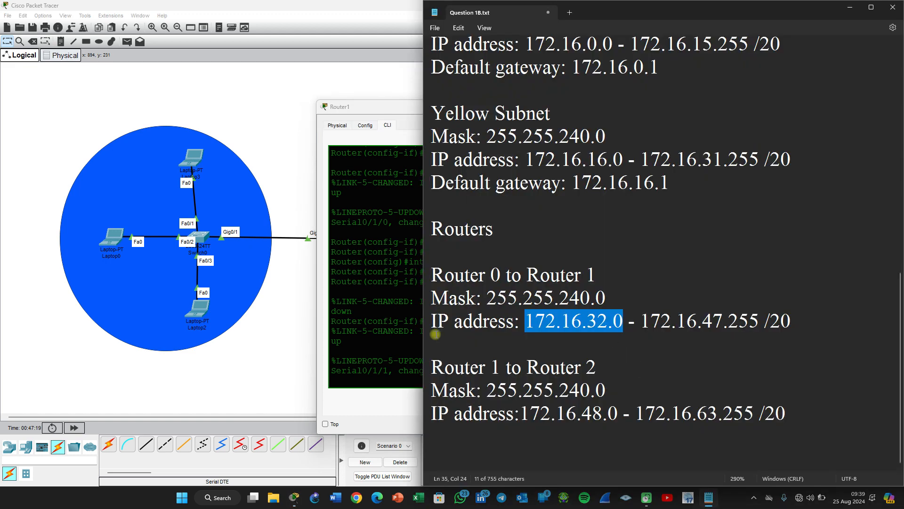
click(390, 373)
key(Return)
key(Return)
key(Return)
text(exit)
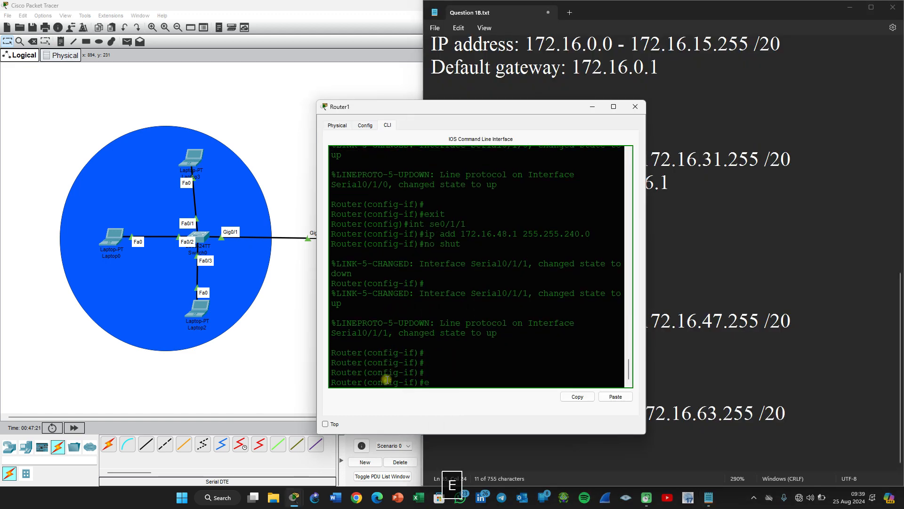
key(Return)
key(Return)
key(Return)
key(Return)
key(Return)
key(Return)
Step: Enter RIP configuration on Router1 with router rip and set it to version 2
text(ro)
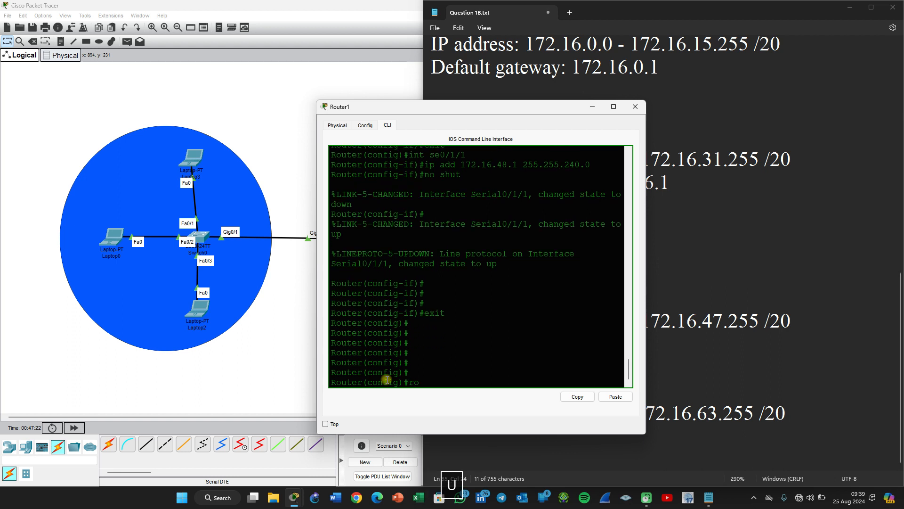
text(uter rip)
key(Return)
text(v)
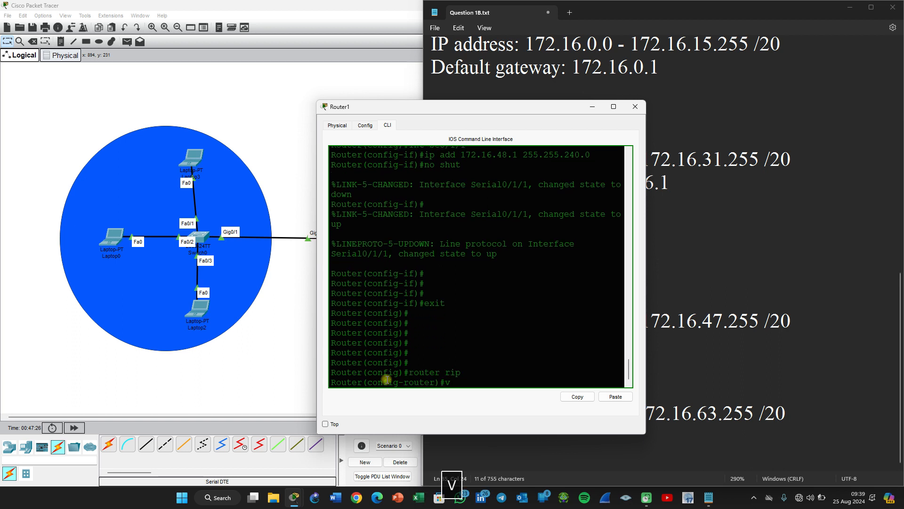
text(ersion 2)
key(Return)
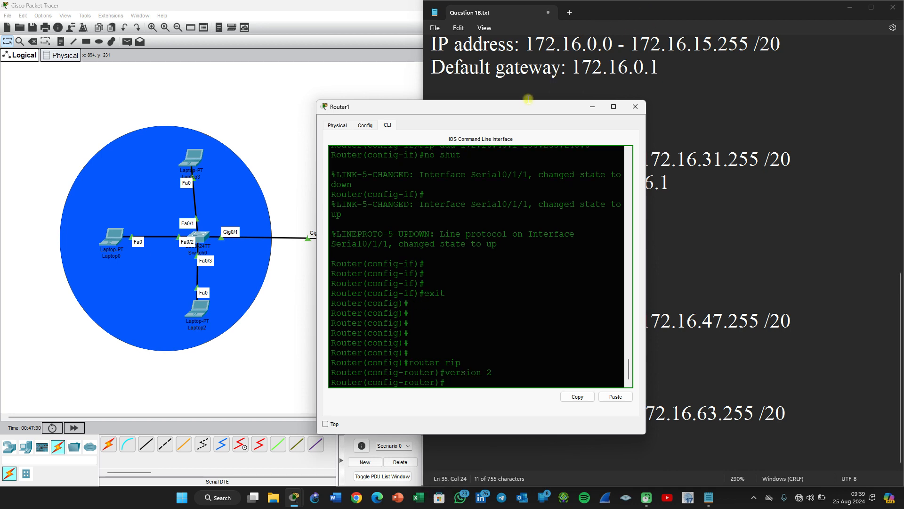
Step: Add network 172.16.32.0, the Router 0 to Router 1 link, to Router1's RIP configuration using the copied address
drag(522, 107, 253, 89)
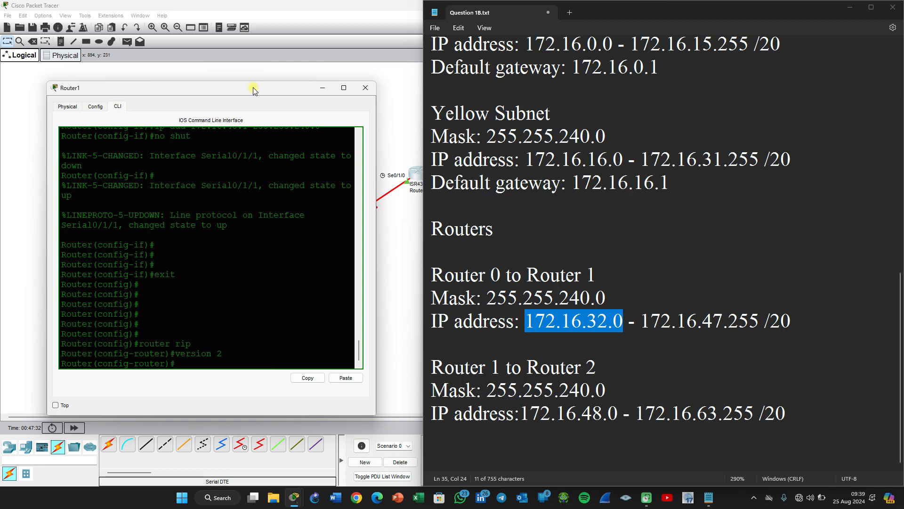
text(network)
drag(261, 84, 592, 191)
drag(144, 417, 187, 425)
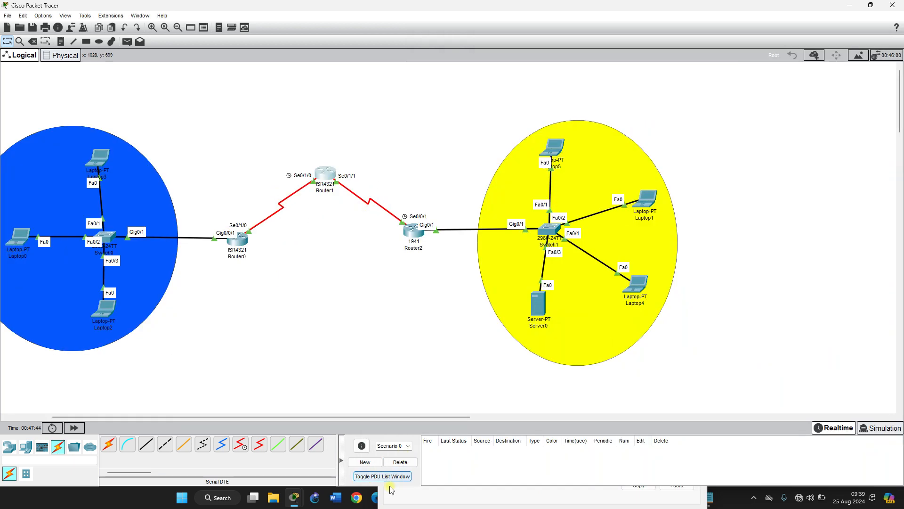
click(400, 498)
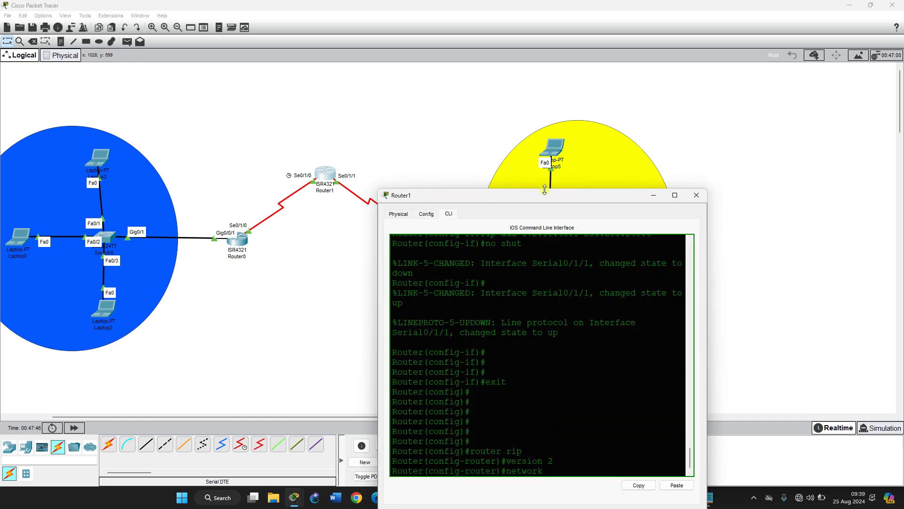
drag(540, 197, 221, 112)
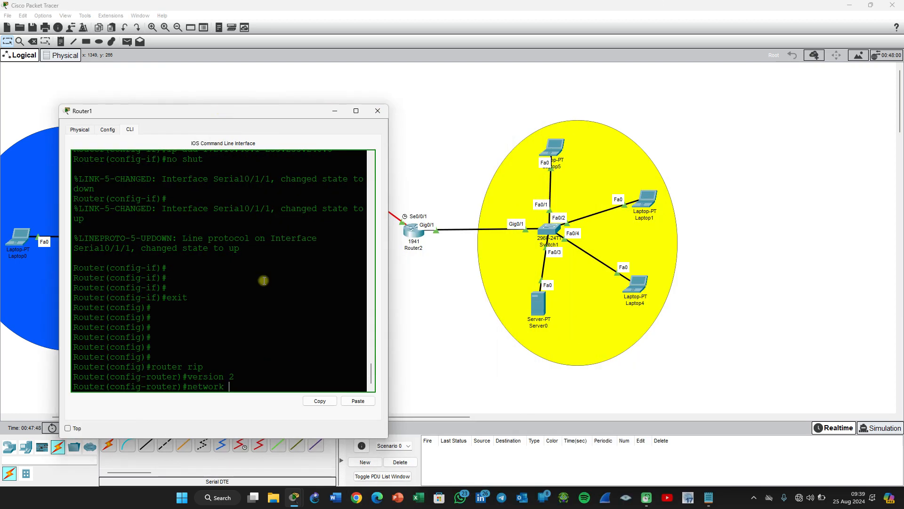
right_click(238, 380)
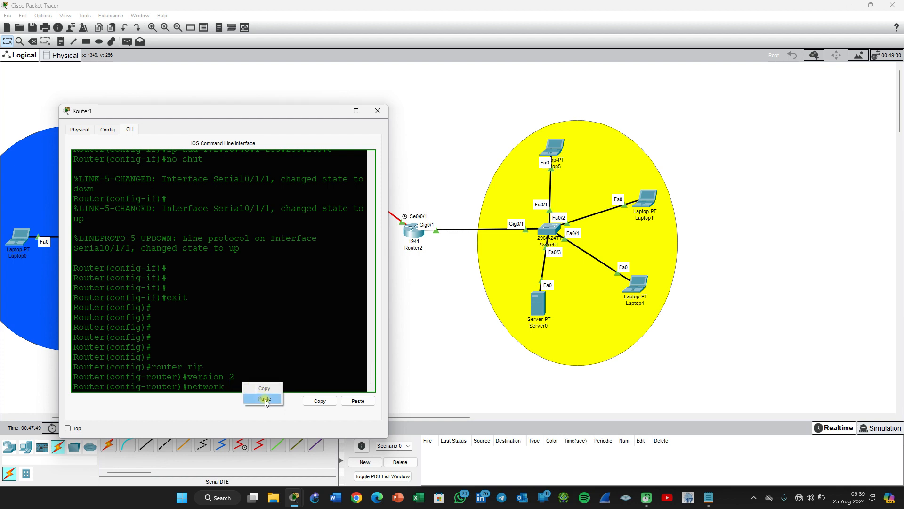
click(263, 398)
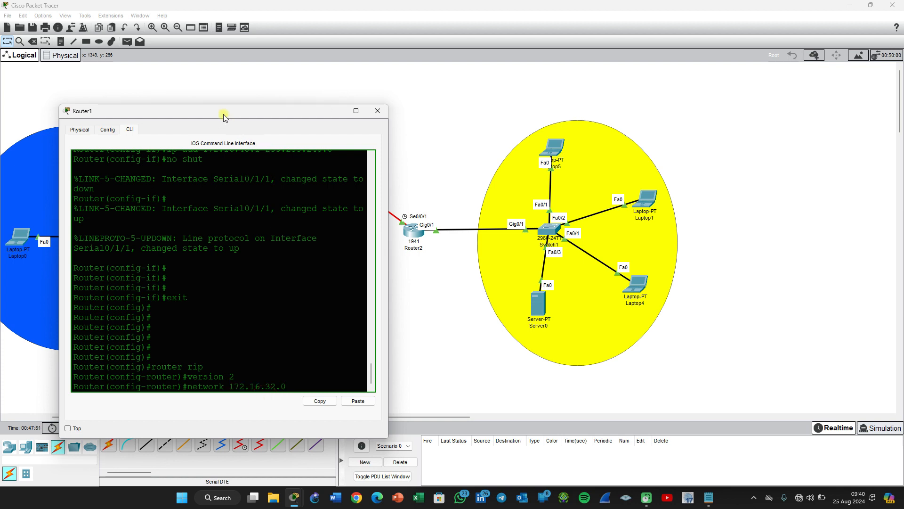
drag(223, 117, 624, 108)
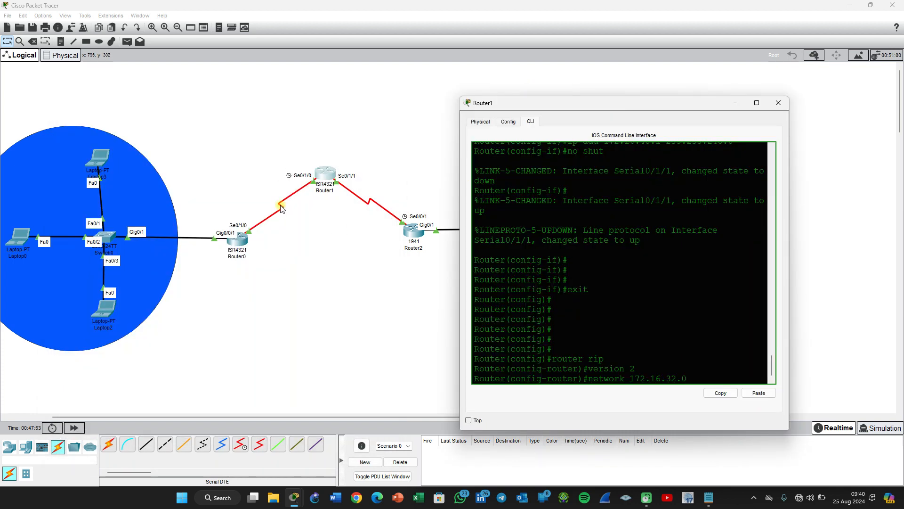
drag(559, 104, 336, 100)
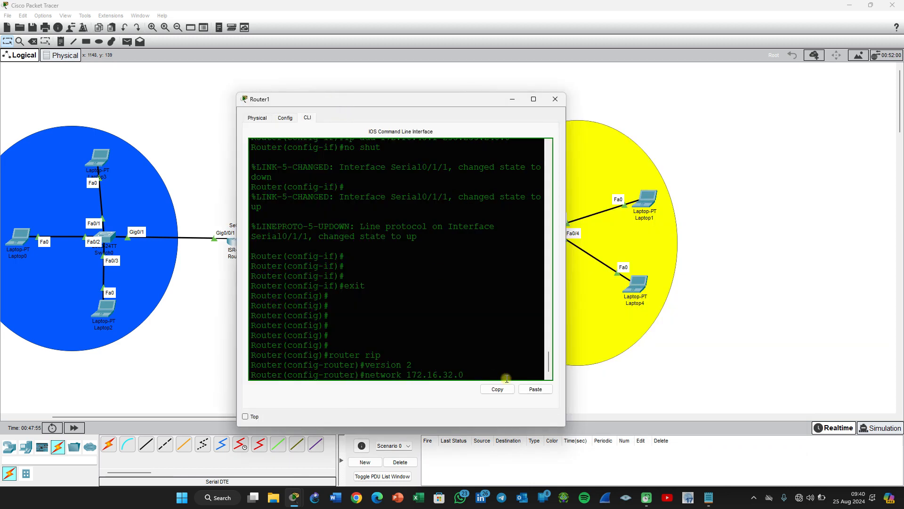
key(Return)
Step: Add network 172.16.48.0, the Router 1 to Router 2 link in the Notepad notes, to Router1's RIP configuration
text(n)
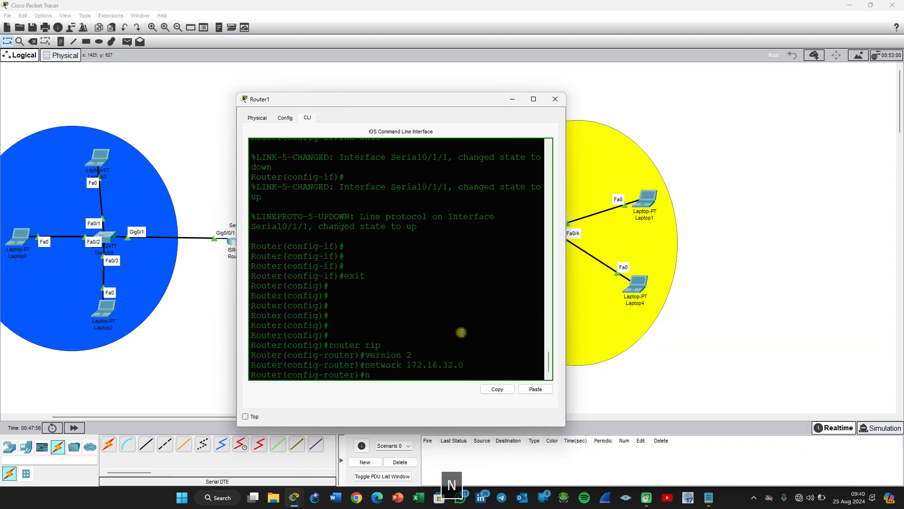
text(etwork)
click(536, 389)
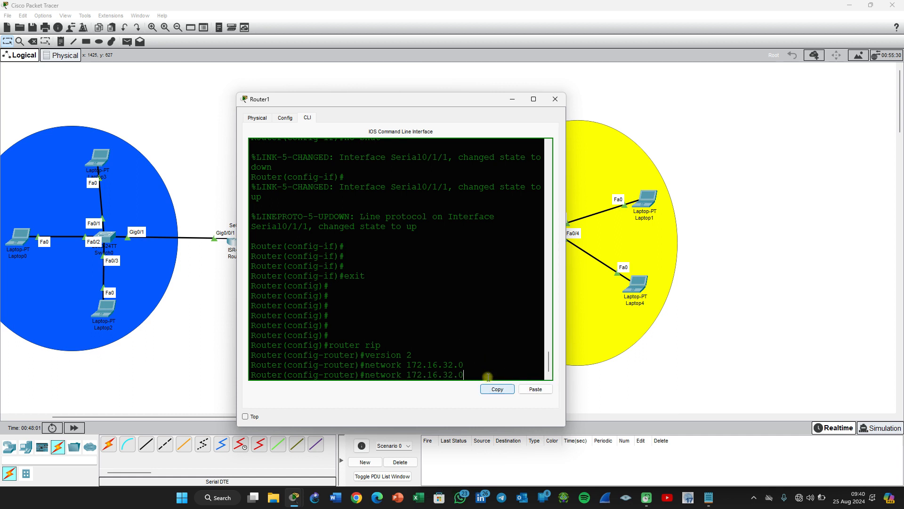
click(708, 498)
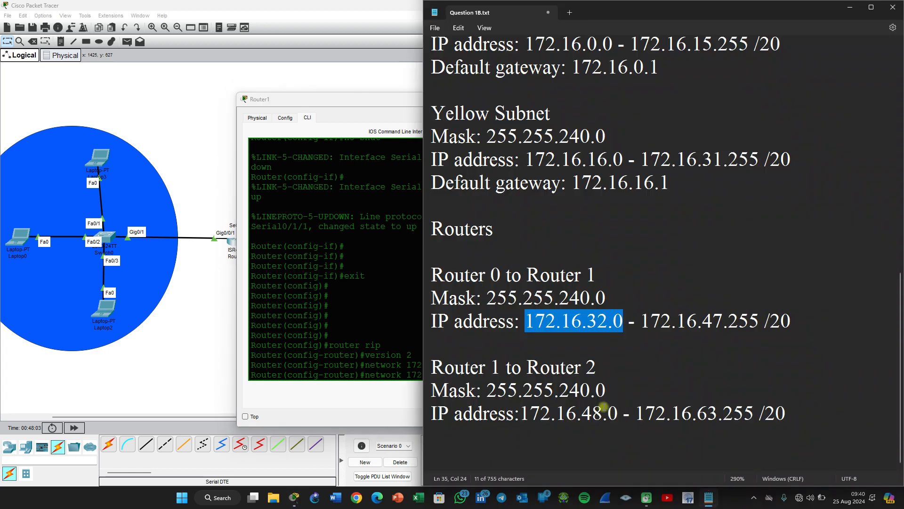
click(340, 304)
key(BackSpace)
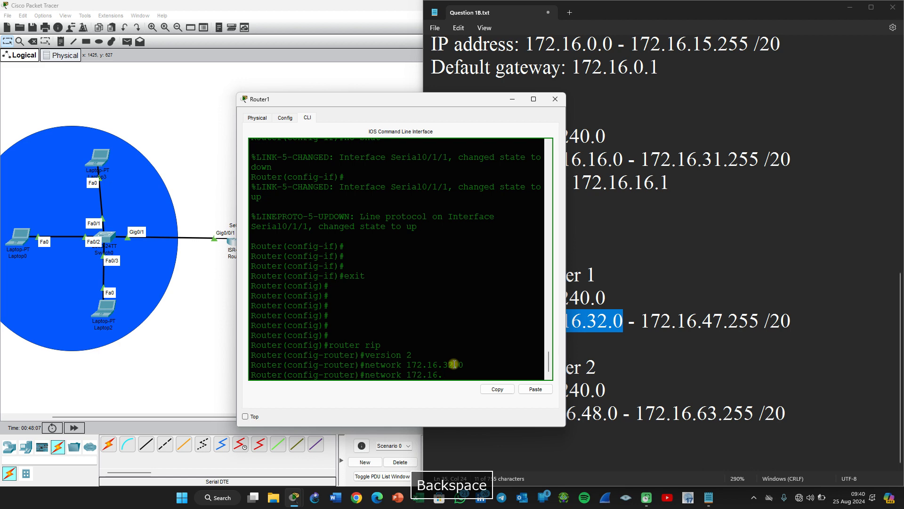
text(48.0)
key(Return)
Step: Turn off automatic summarization in Router1's RIP configuration with no auto summary
text(no au)
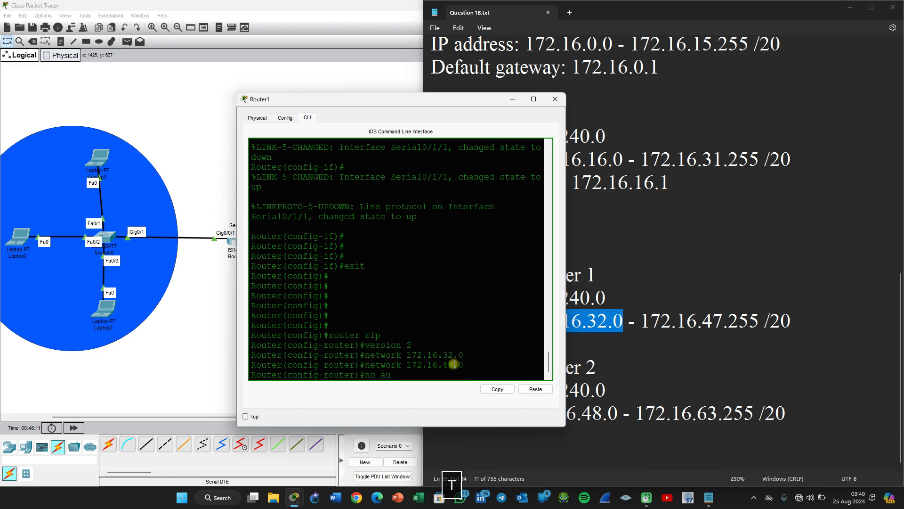
text(to summary)
key(Return)
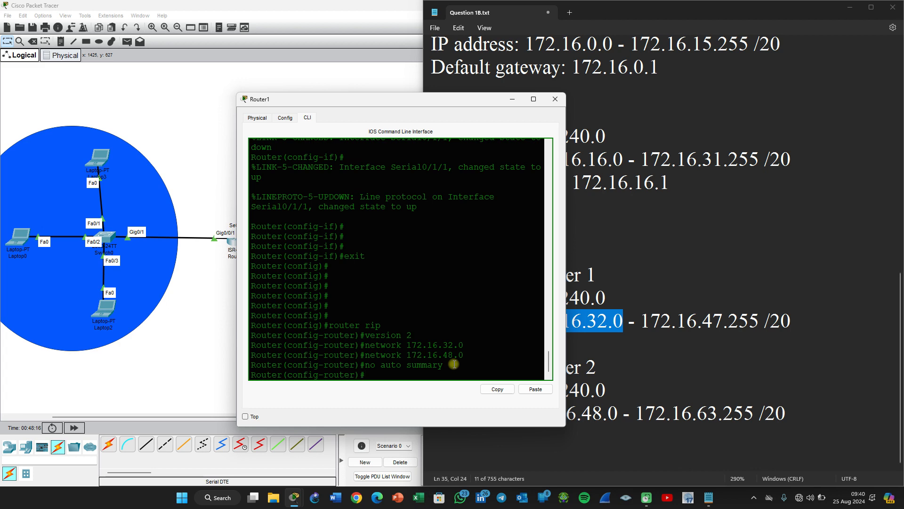
Step: Leave Router1's configuration mode, save the configuration with write memory and close the router's window
key(ctrl+z)
key(Return)
text(wriete)
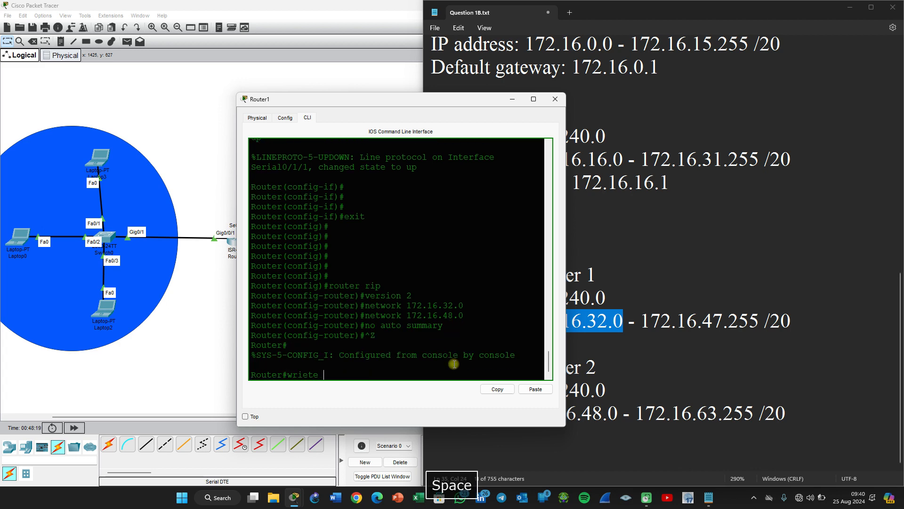
key(BackSpace)
text(te memor)
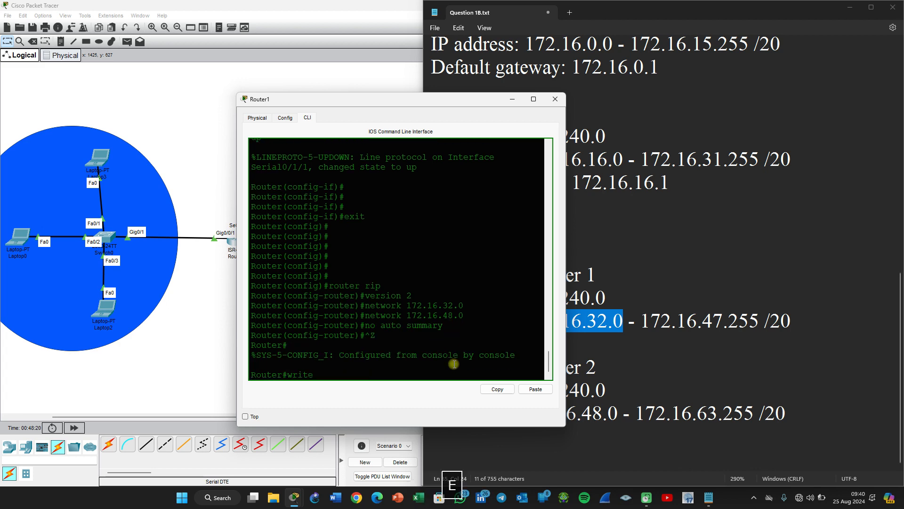
text(y)
key(Return)
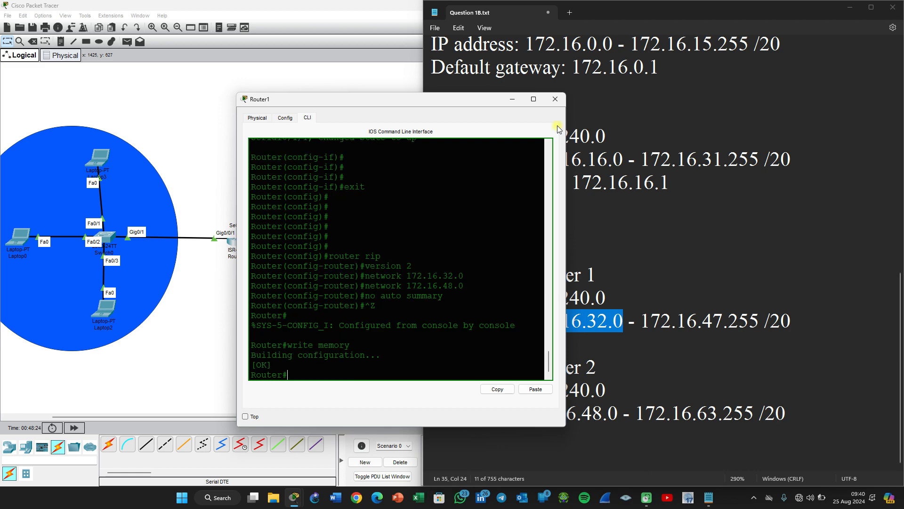
click(555, 99)
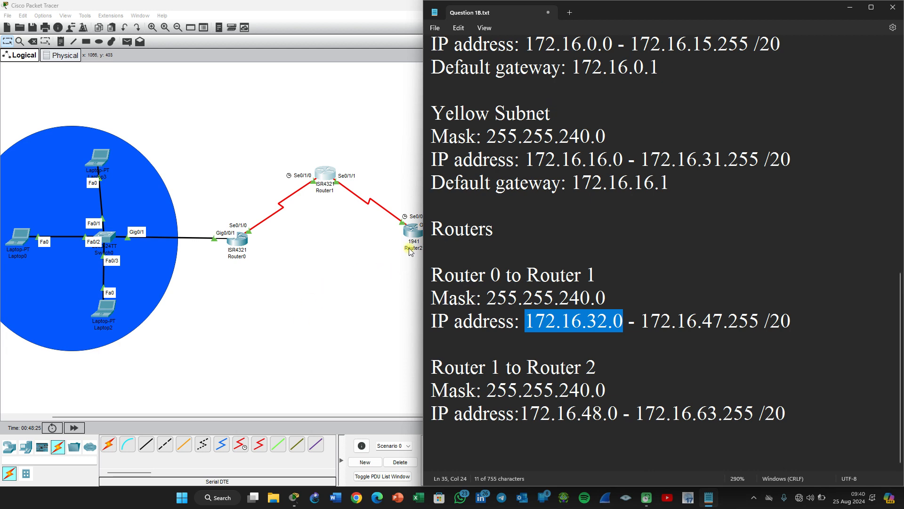
Step: Open Router2's command line and exit from interface configuration to global configuration mode
drag(224, 417, 262, 416)
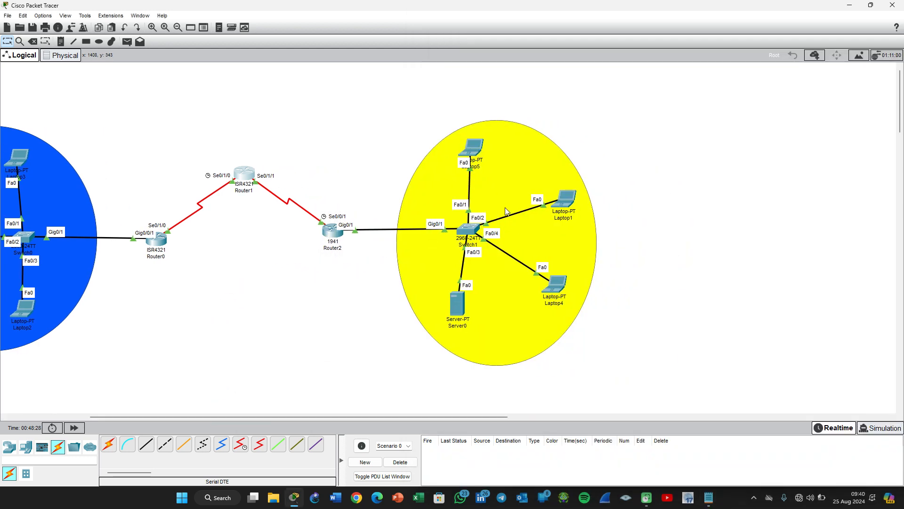
click(336, 238)
click(419, 379)
key(Return)
text(exit)
key(Return)
key(Return)
key(Return)
key(Return)
key(Return)
key(Return)
Step: Enter RIP configuration on Router2 with router rip and set it to version 2
text(rout)
key(BackSpace)
text(er rip)
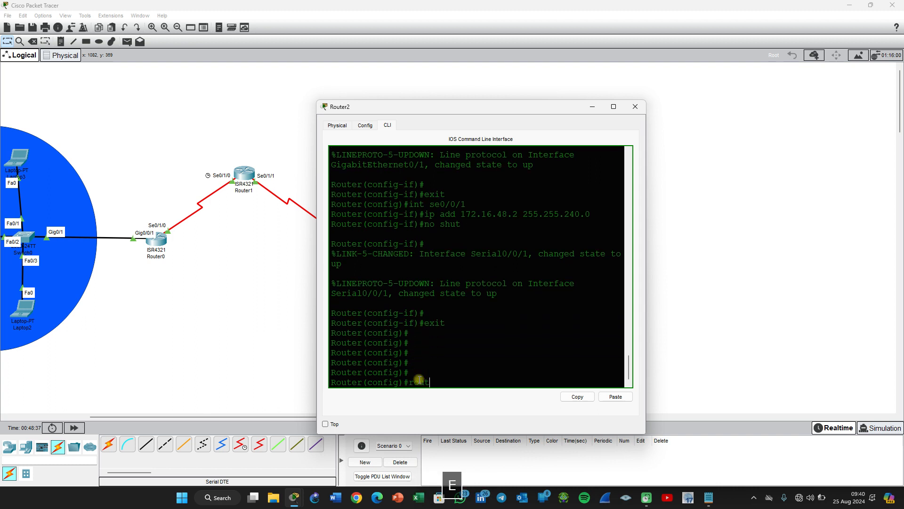
key(Return)
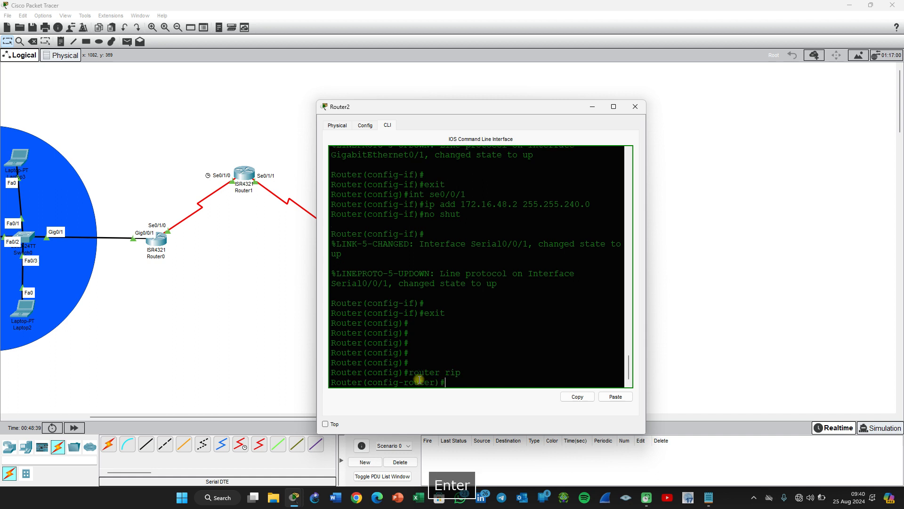
text(ver)
key(BackSpace)
text(sion 2)
key(Return)
Step: Add the network 172.16.48.0 to Router2's RIP configuration
text(network)
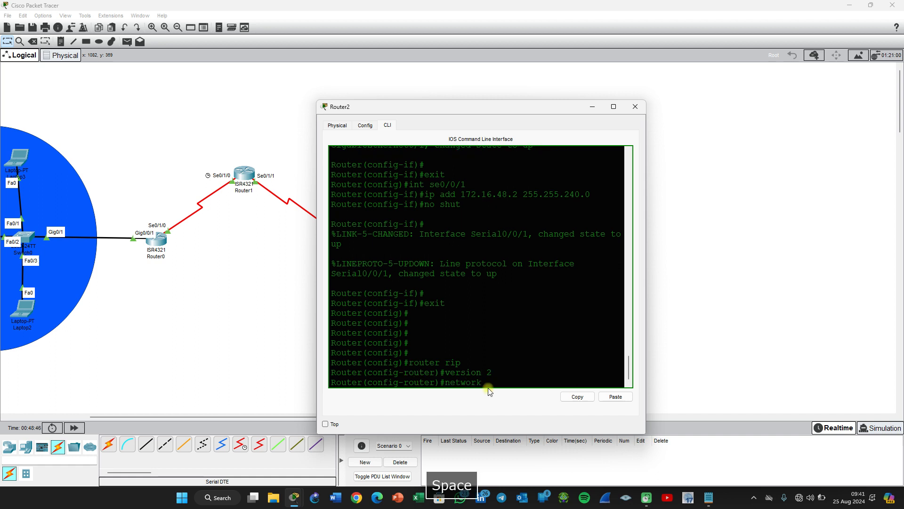
click(604, 393)
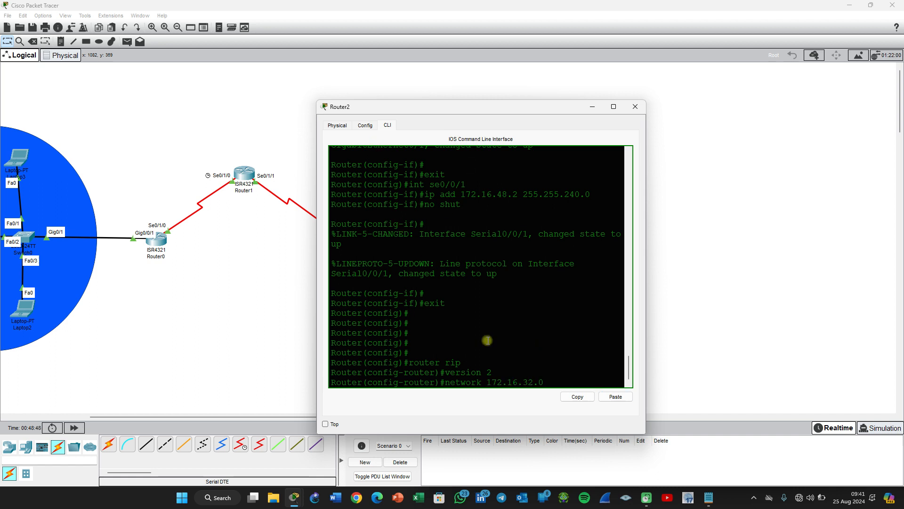
key(Left)
key(BackSpace)
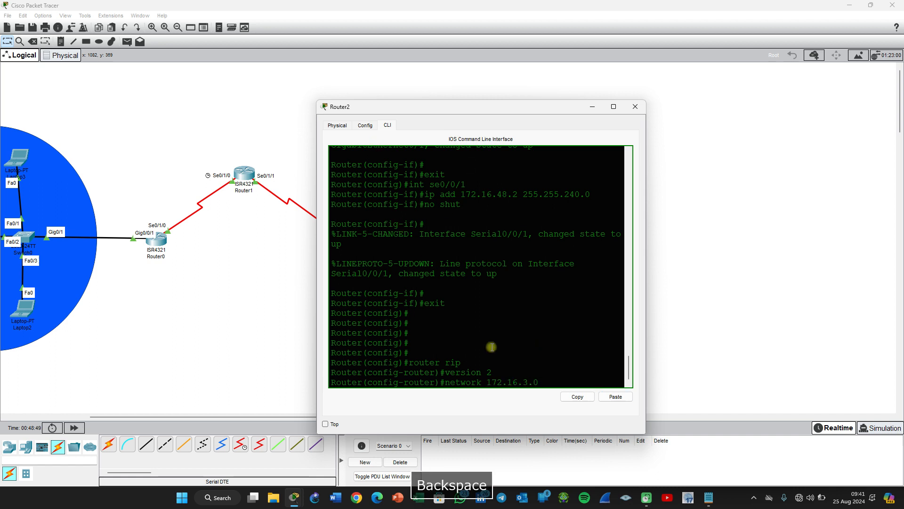
text(48)
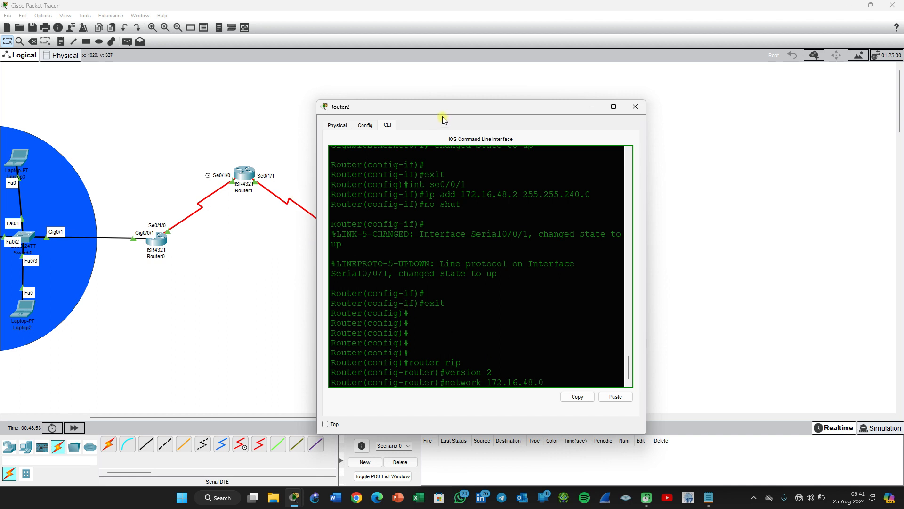
drag(433, 111, 497, 91)
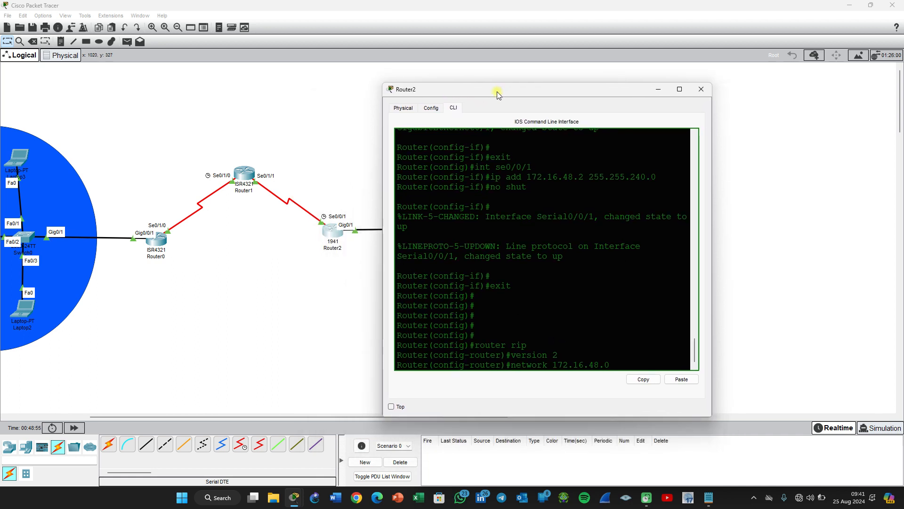
key(Return)
Step: Add the yellow subnet's network 172.16.16.0 to Router2's RIP configuration
text(network)
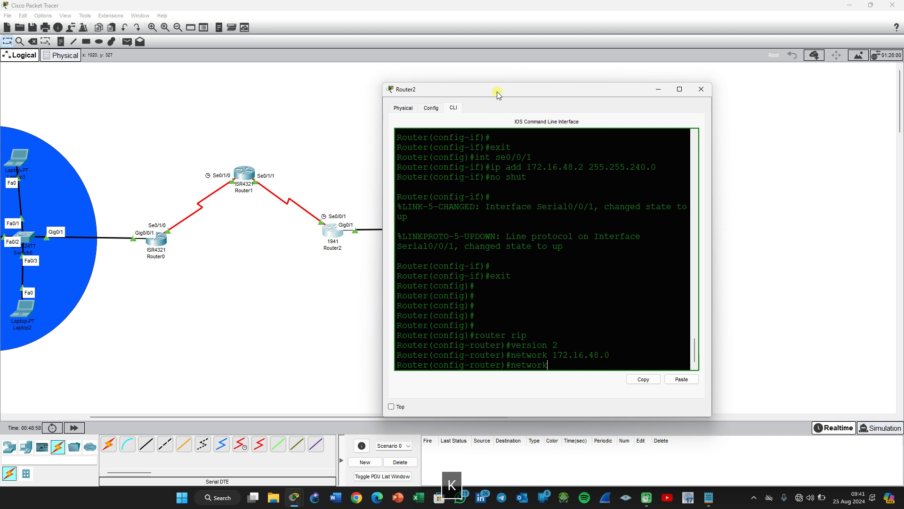
click(685, 383)
drag(541, 90, 678, 69)
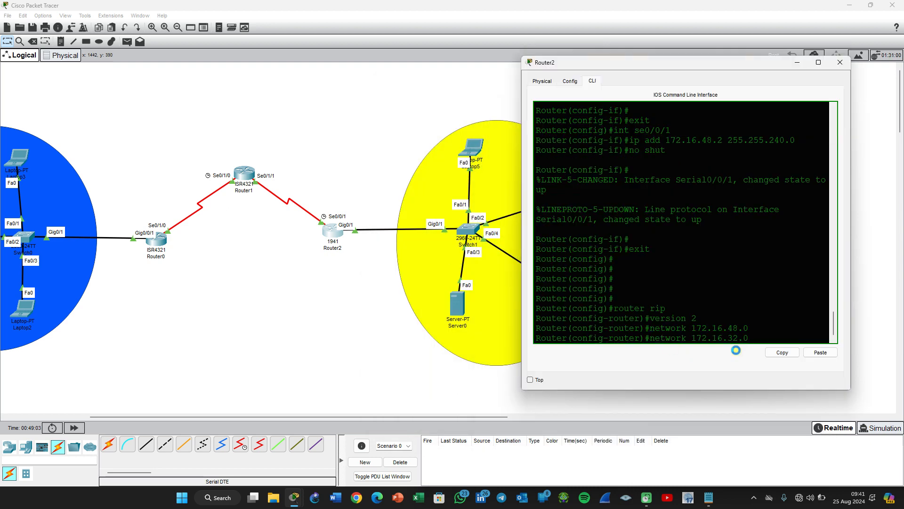
key(Left)
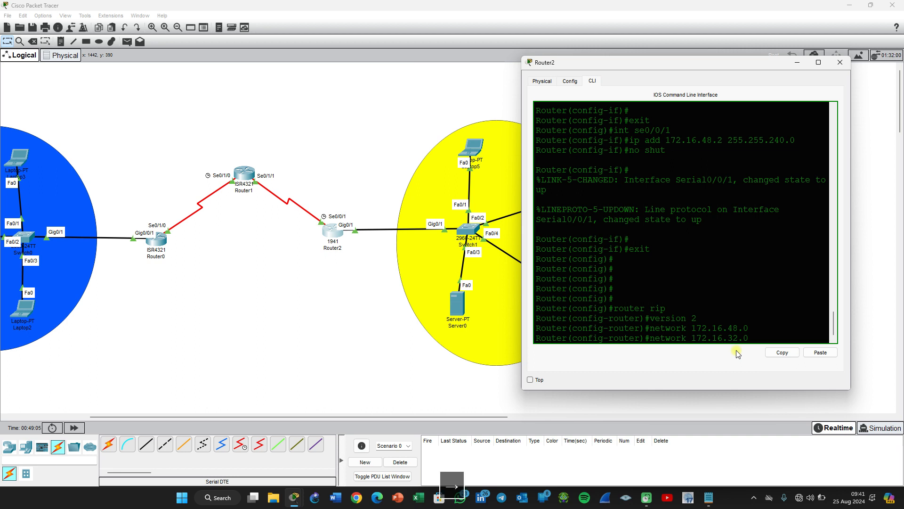
key(BackSpace)
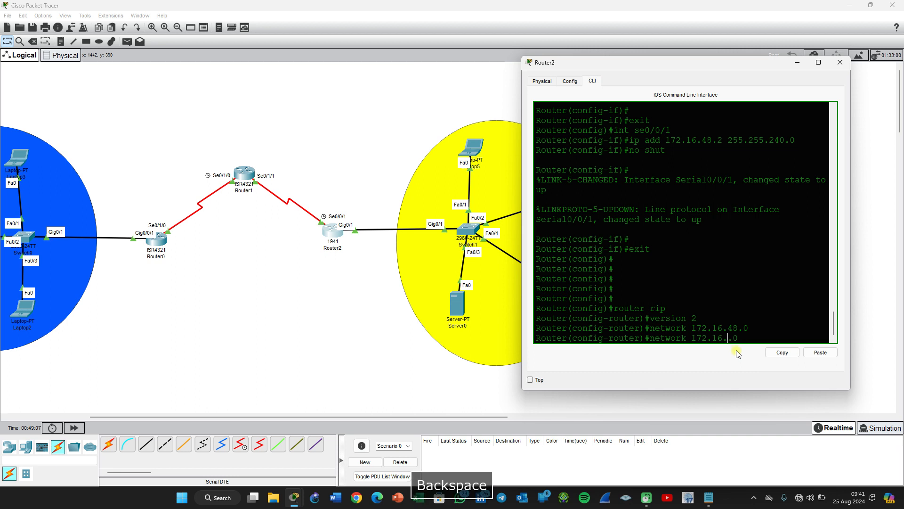
text(16)
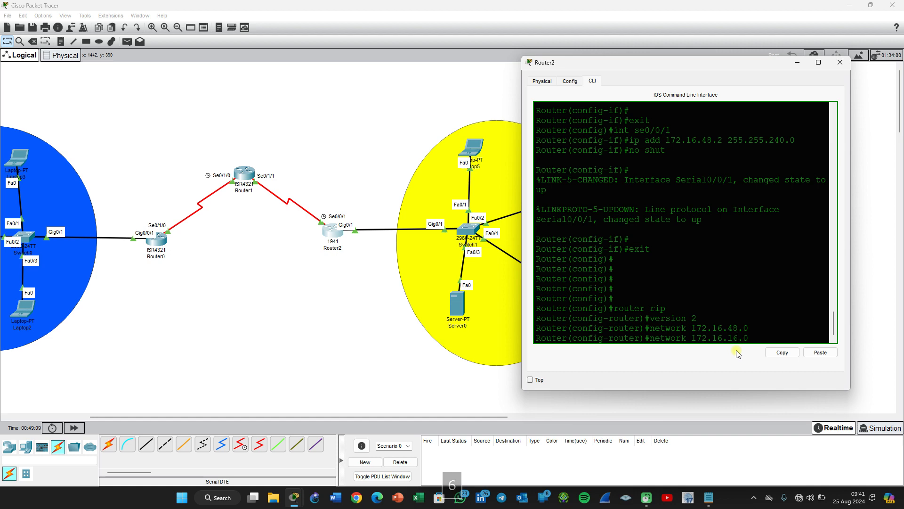
key(Return)
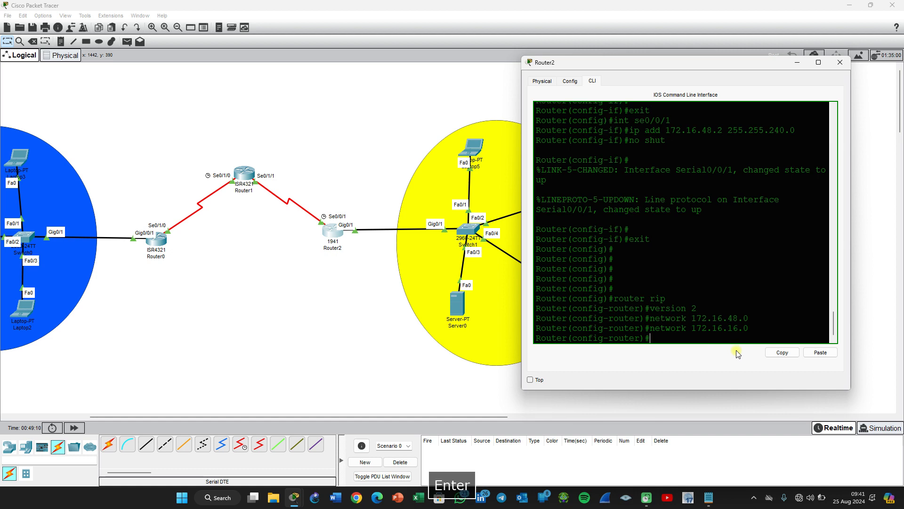
Step: Check the yellow subnet's network address in the Question 1B.txt notes, then return to Packet Tracer
click(710, 501)
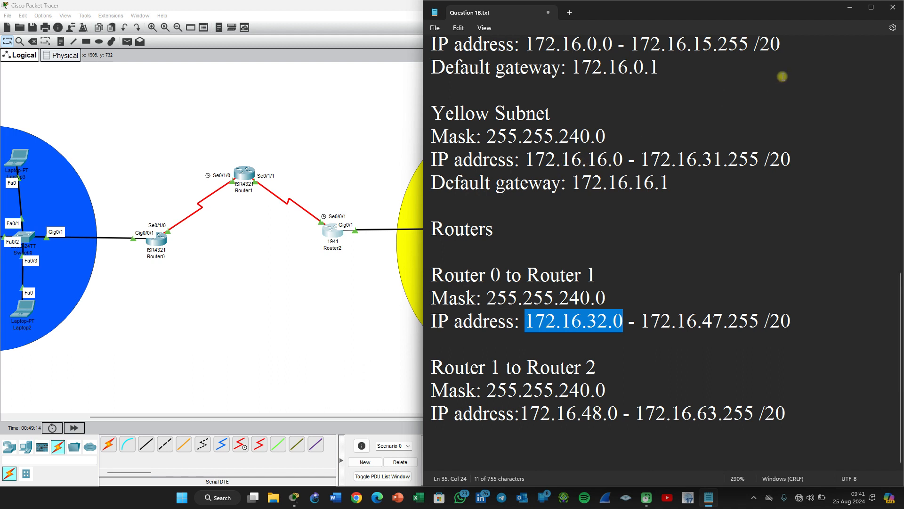
drag(623, 160, 527, 160)
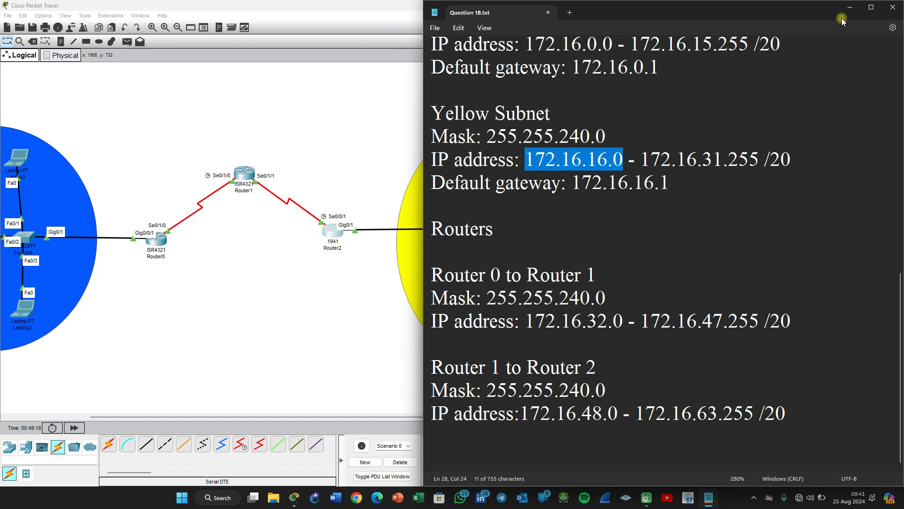
click(849, 7)
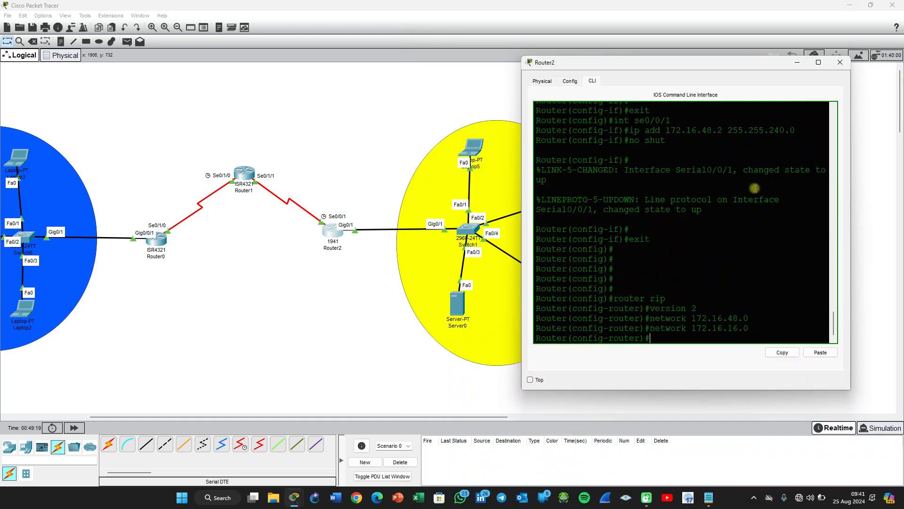
Step: Turn off automatic summarization in Router2's RIP configuration with no auto summary
text(no au)
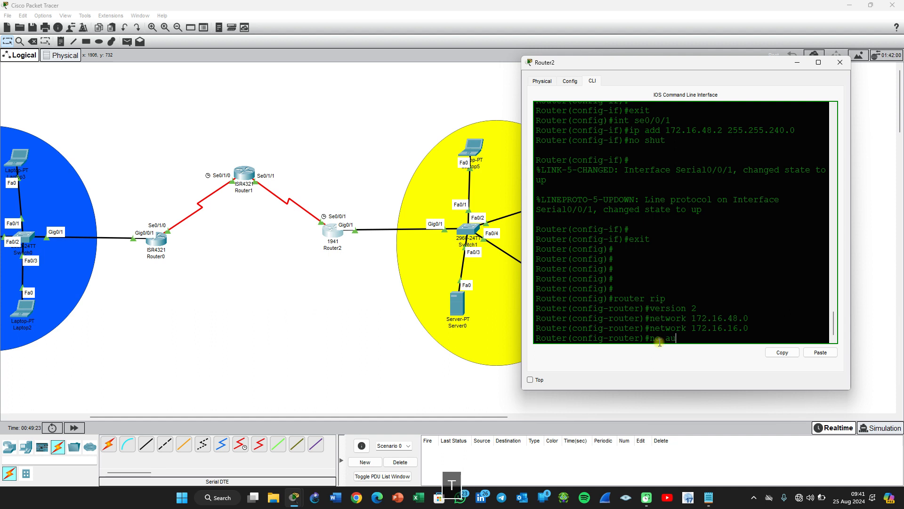
text(to)
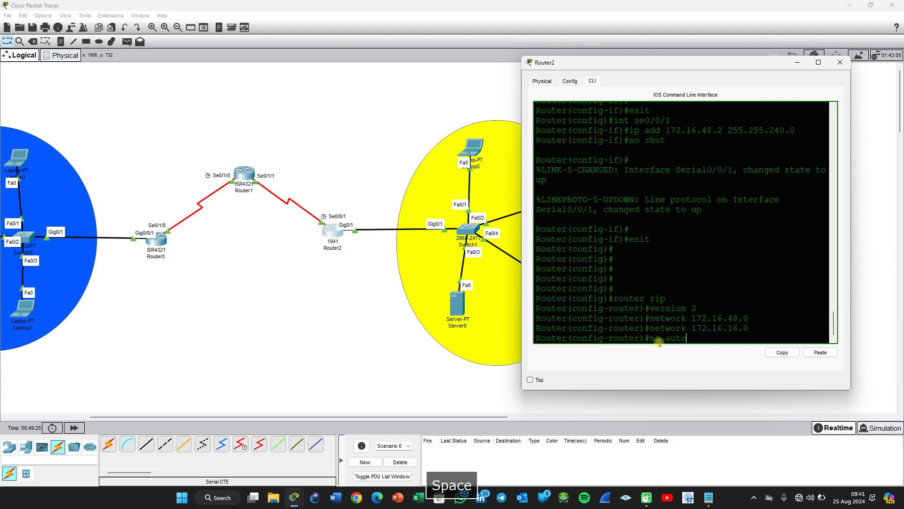
text( summary)
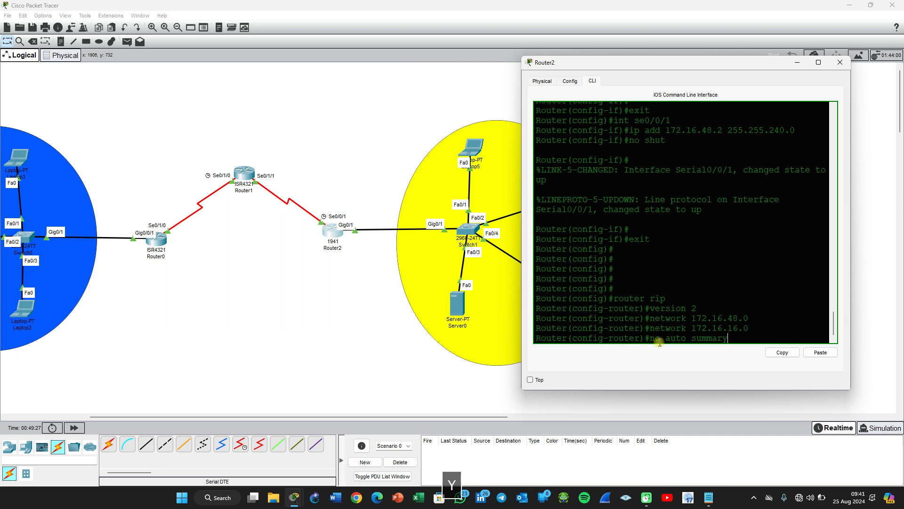
key(Return)
Step: Leave Router2's configuration mode, save the configuration with write memory and close the router's window
key(ctrl+z)
key(Return)
text(write)
key(BackSpace)
key(BackSpace)
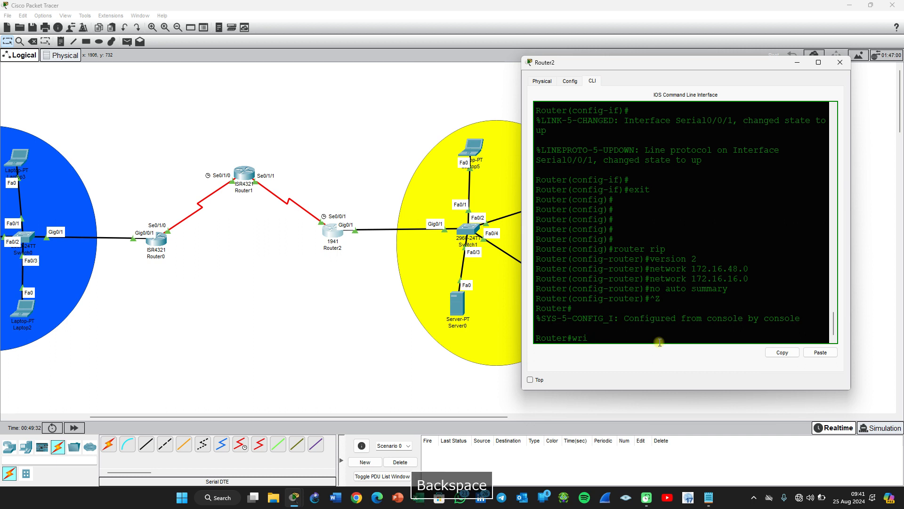
text(te emem)
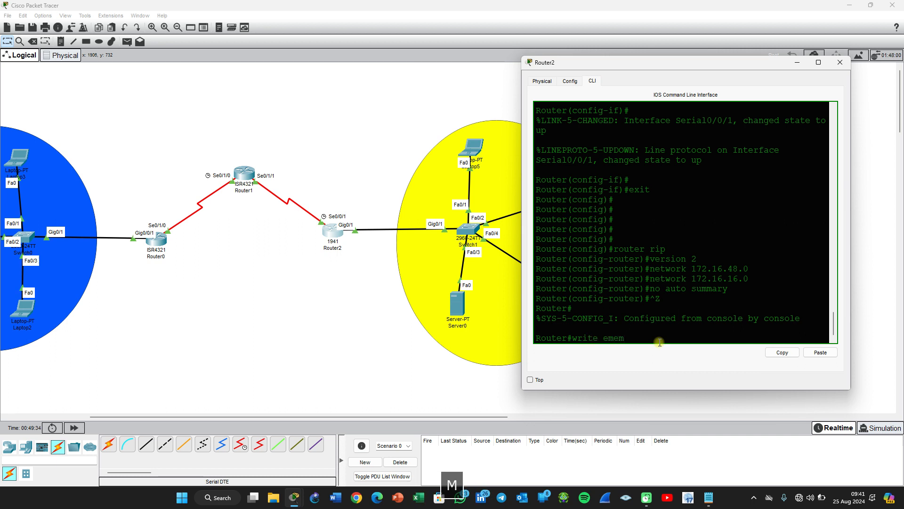
key(BackSpace)
key(BackSpace)
key(BackSpace)
text(memory)
key(Return)
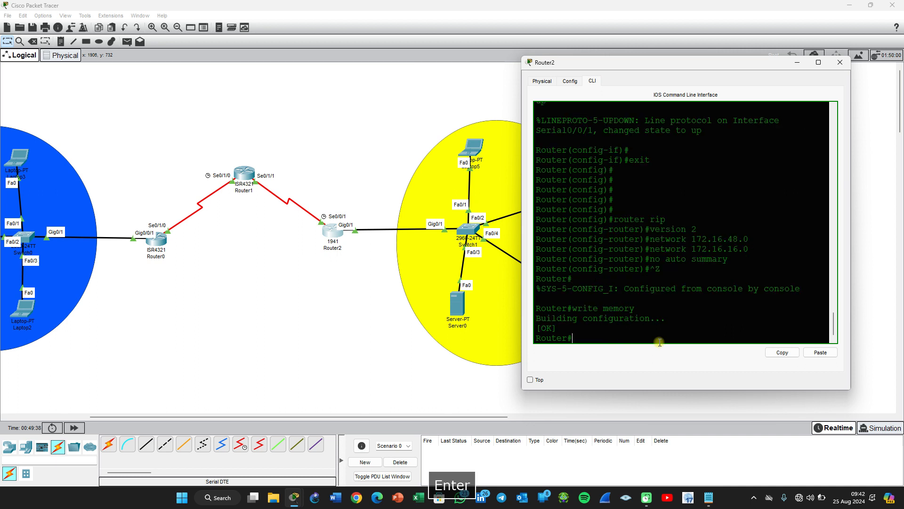
click(840, 62)
Step: Copy Server0's IPv4 address from its IP configuration and close the server's window
drag(454, 417, 364, 428)
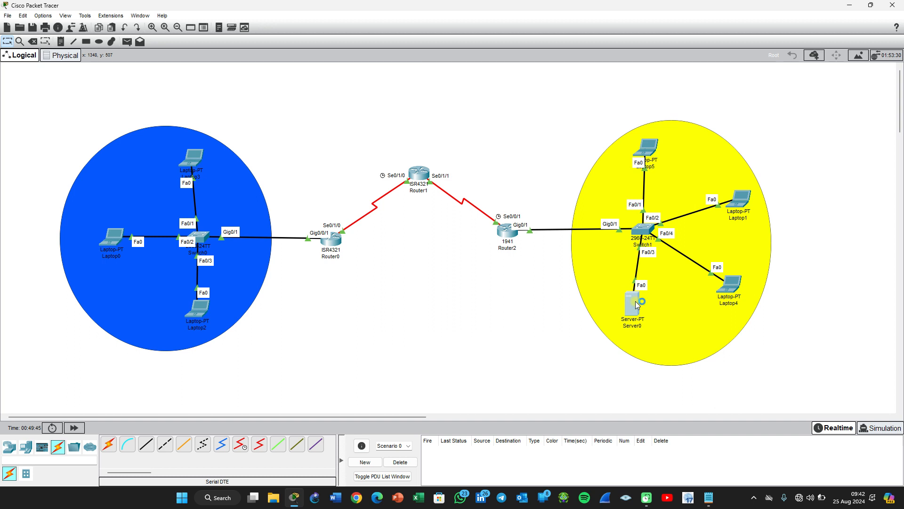
click(604, 287)
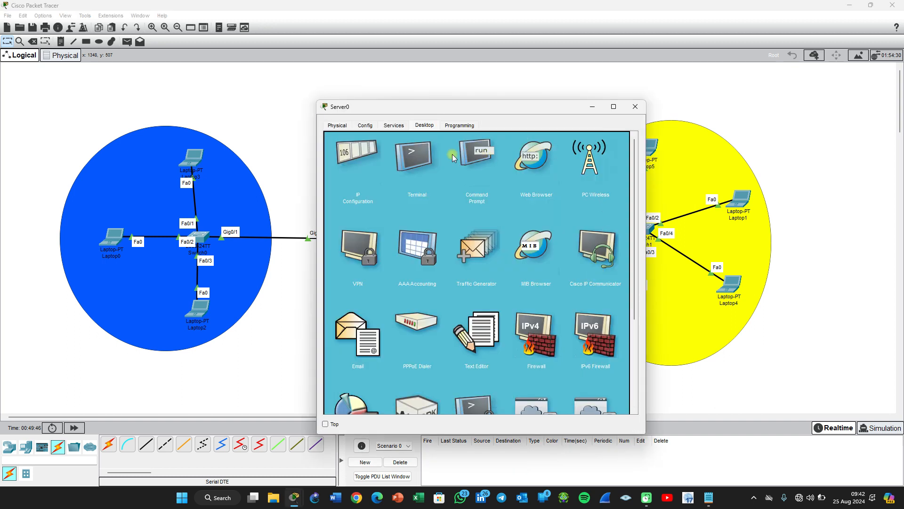
click(356, 158)
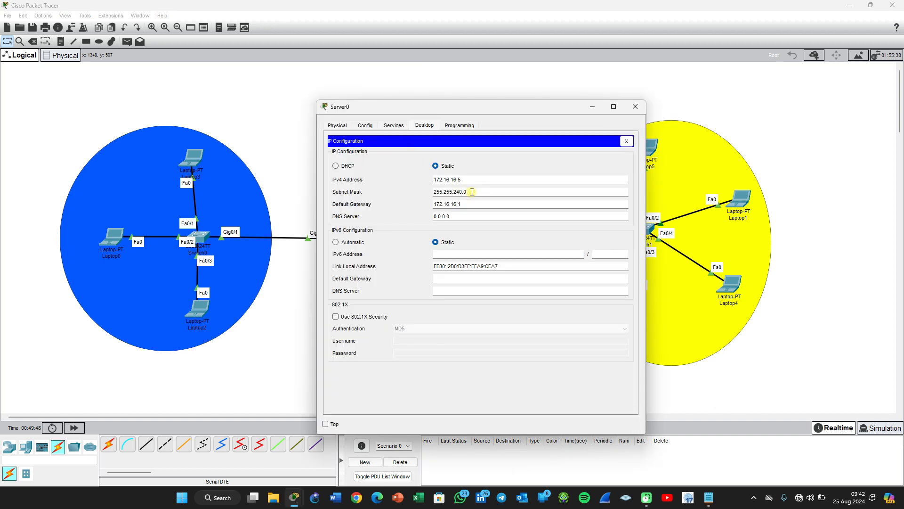
drag(462, 181, 412, 177)
key(ctrl+c)
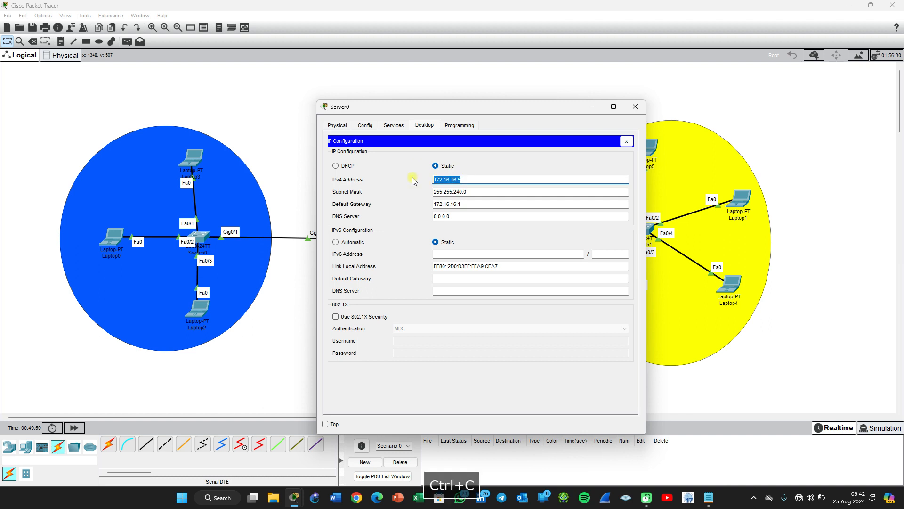
click(635, 106)
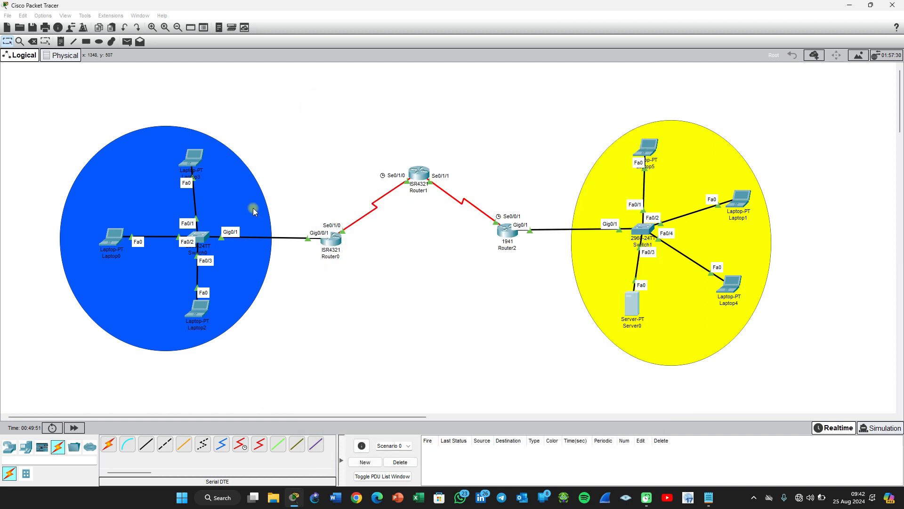
Step: Ping Server0 at 172.16.16.5 from Laptop2's command prompt, using the copied address
click(194, 312)
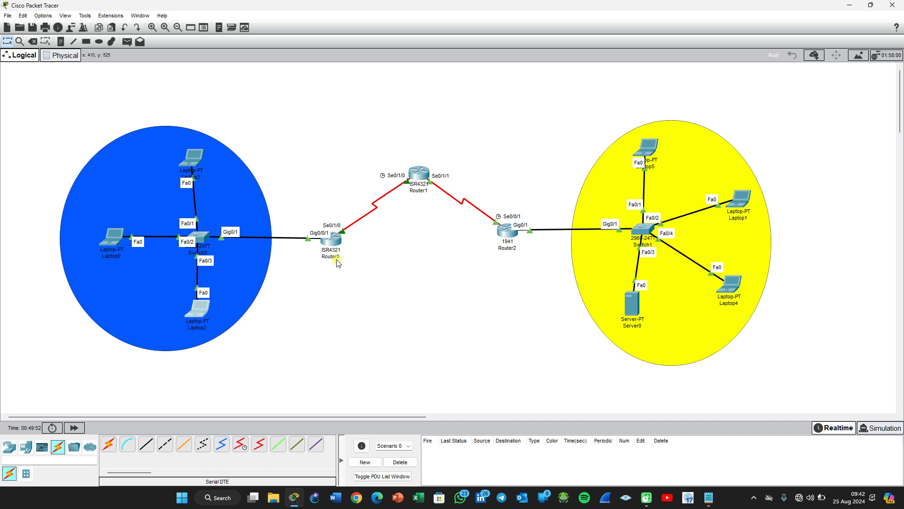
drag(526, 106, 488, 290)
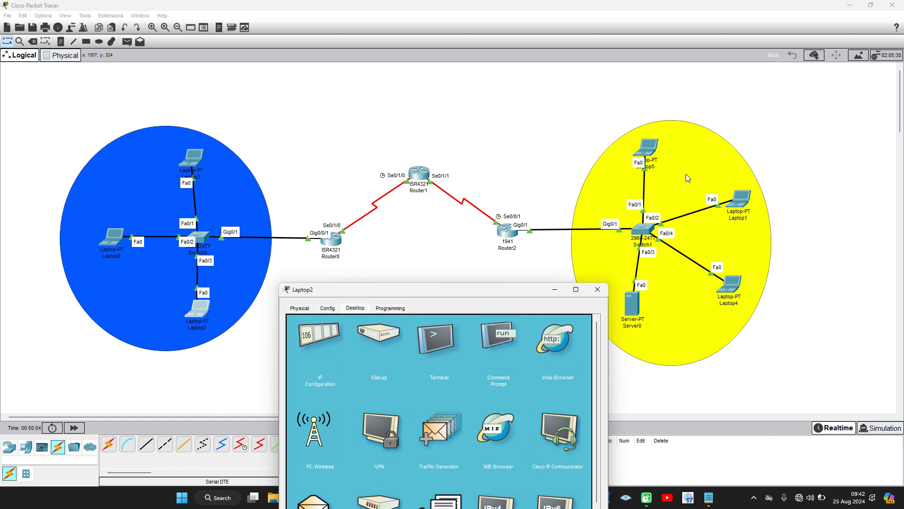
drag(490, 288, 476, 129)
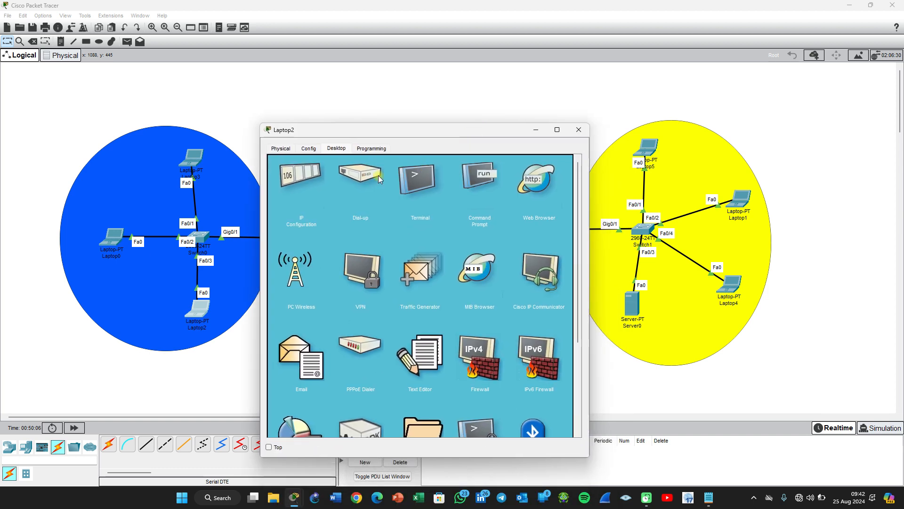
click(480, 178)
text(ping)
right_click(390, 246)
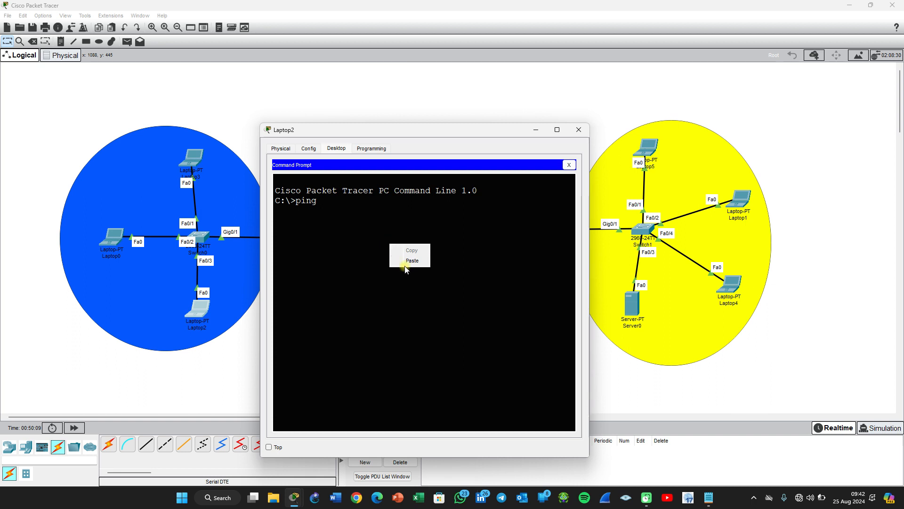
click(410, 262)
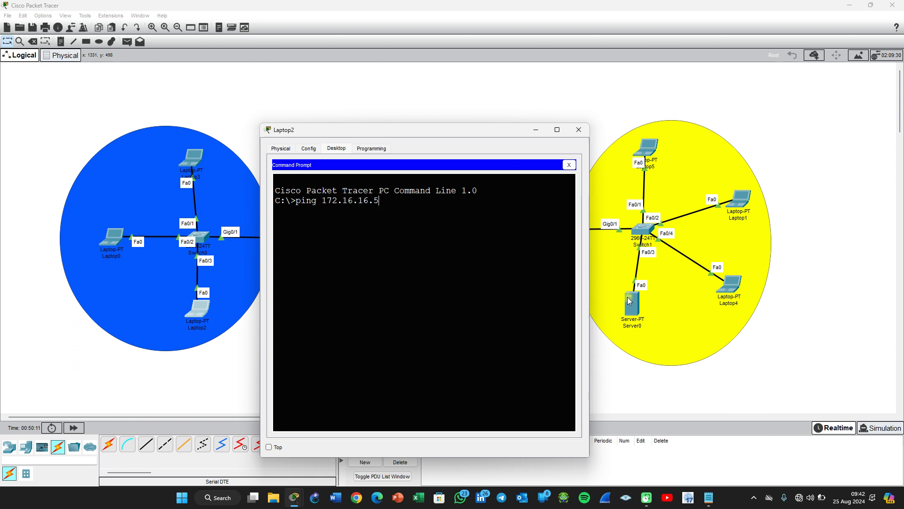
key(Return)
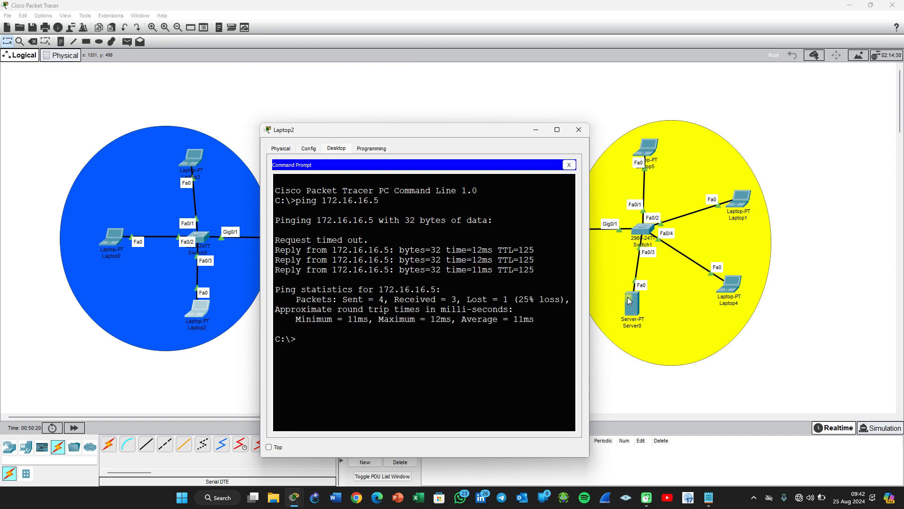
Step: Repeat the ping to 172.16.16.5 from Laptop2 and close the laptop's window
key(Up)
key(Return)
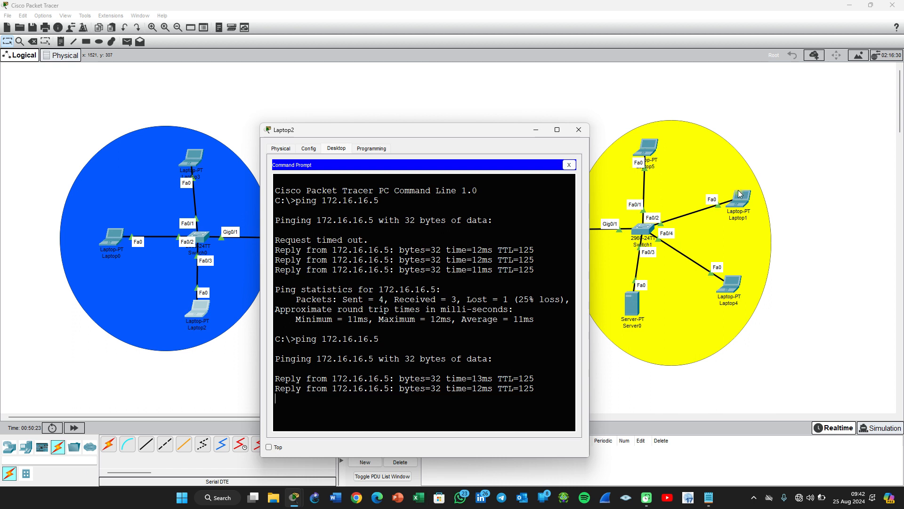
click(583, 130)
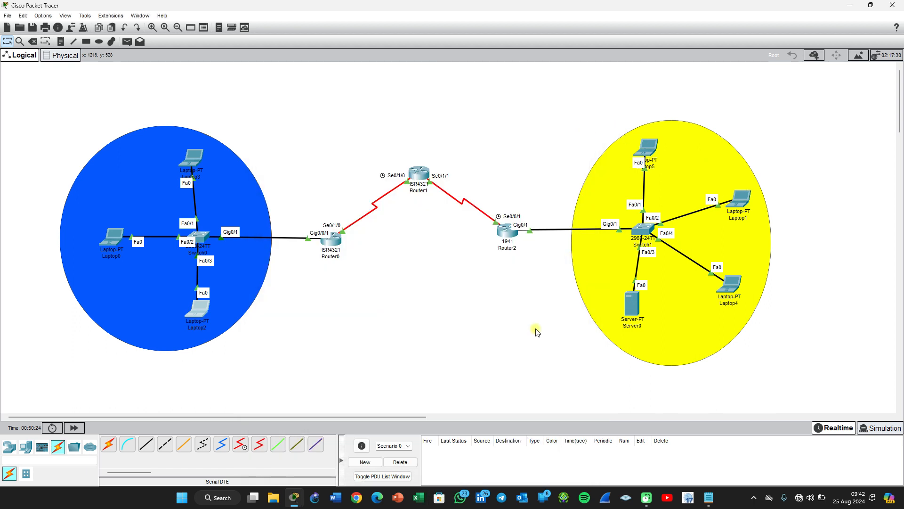